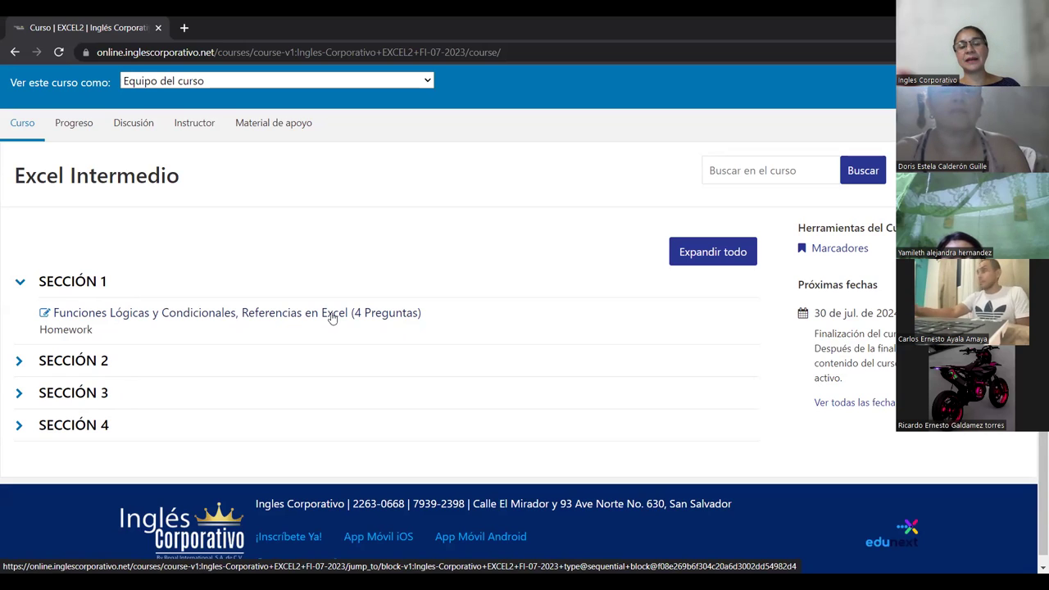
Open the Section 1 lesson on logical functions and look through page 1.1 Función SI, including its video and practice file link
click(332, 317)
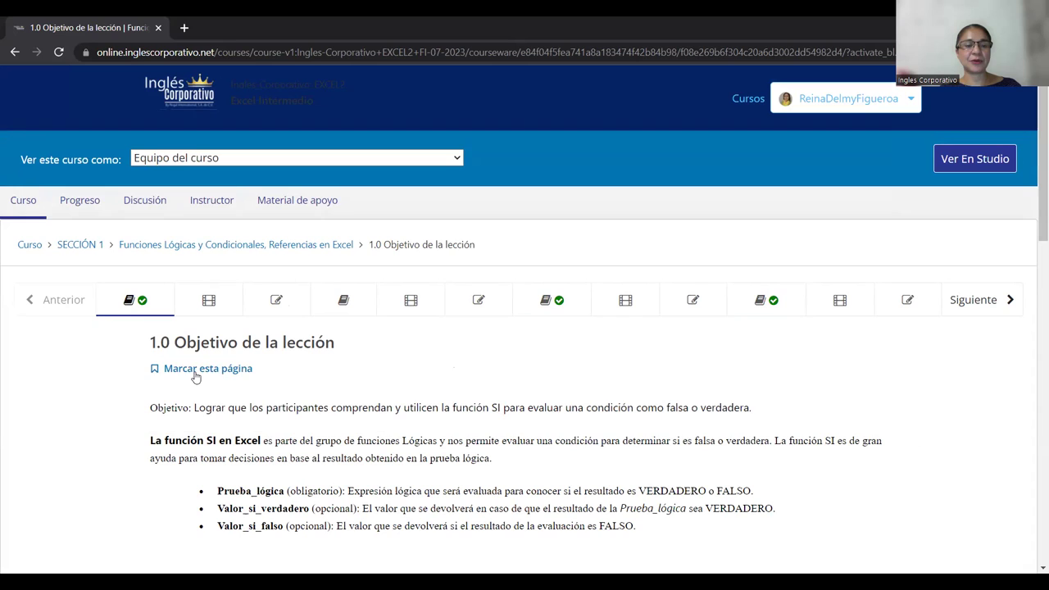
click(209, 303)
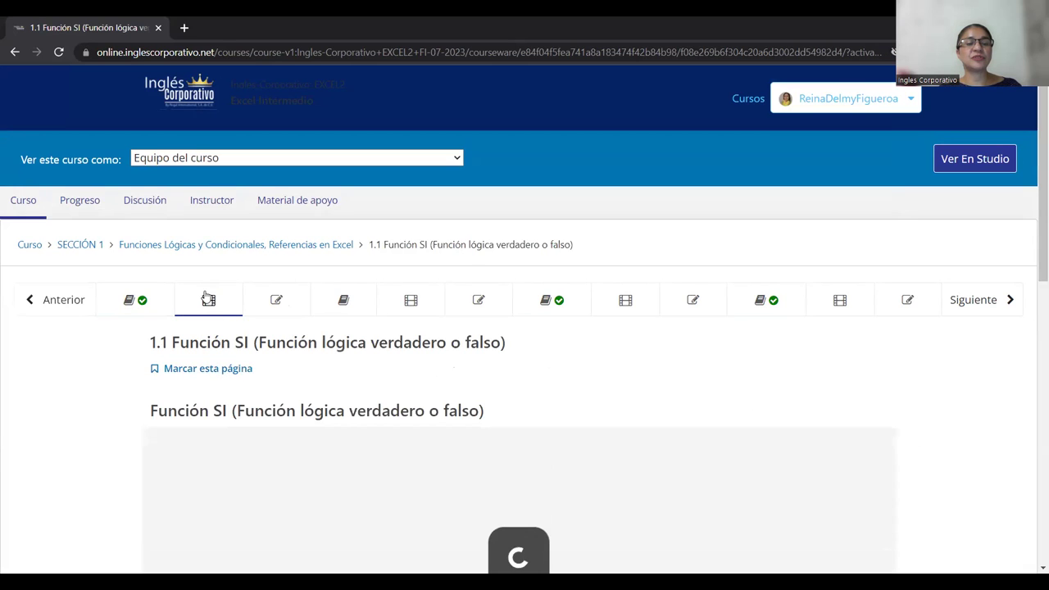
scroll(508, 377, down, 3)
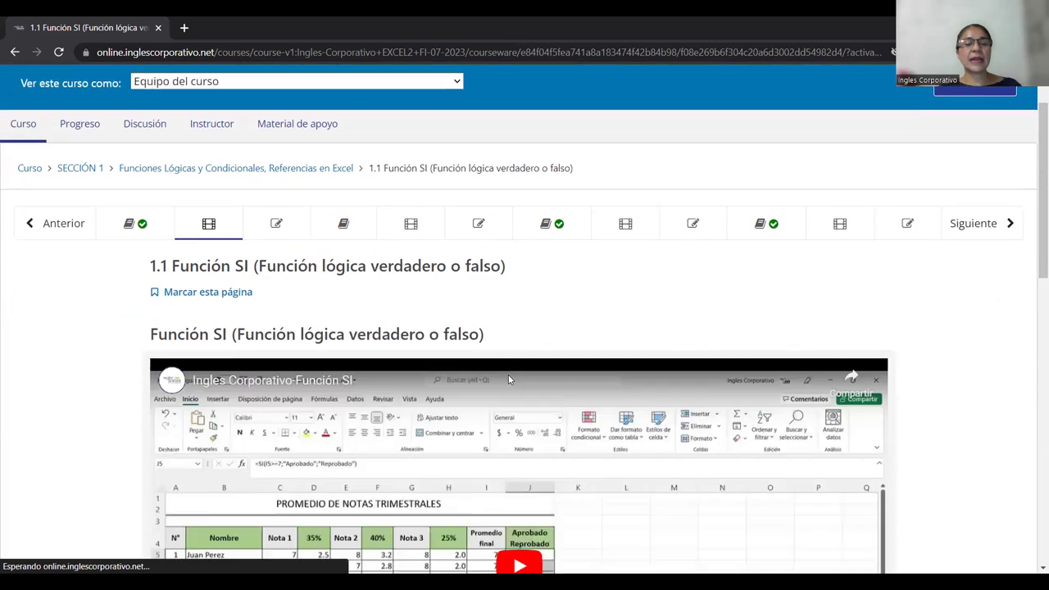
scroll(541, 385, down, 1)
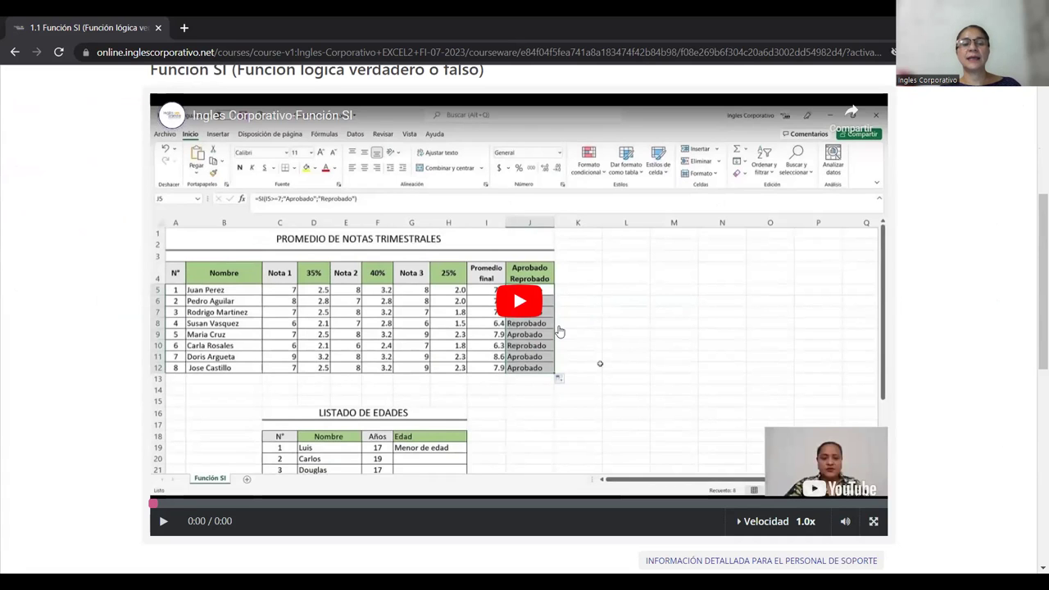
scroll(558, 331, down, 1)
scroll(557, 331, down, 2)
scroll(557, 332, down, 1)
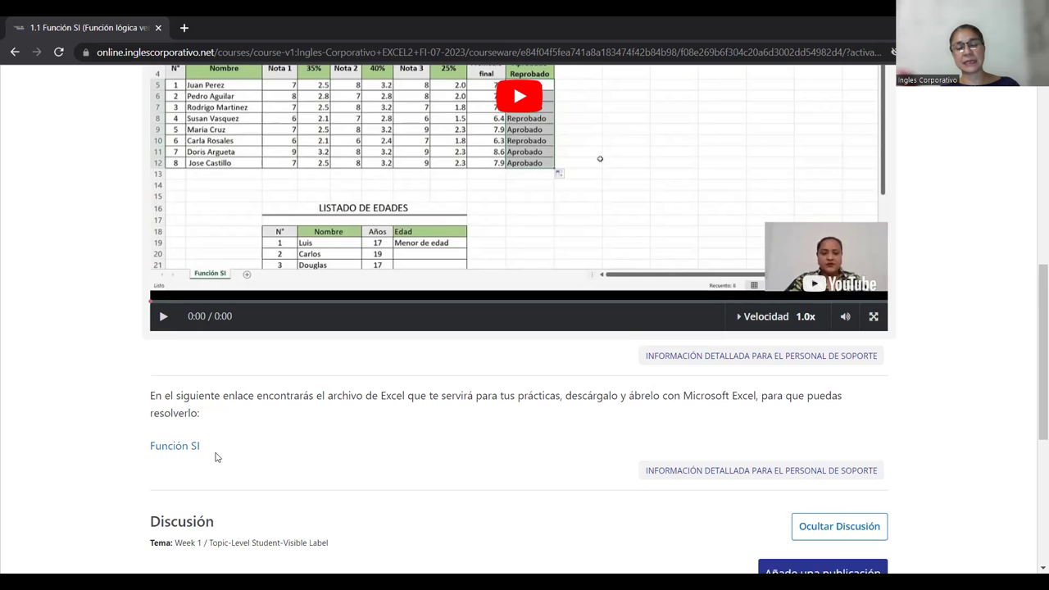
scroll(218, 459, up, 4)
scroll(218, 458, up, 3)
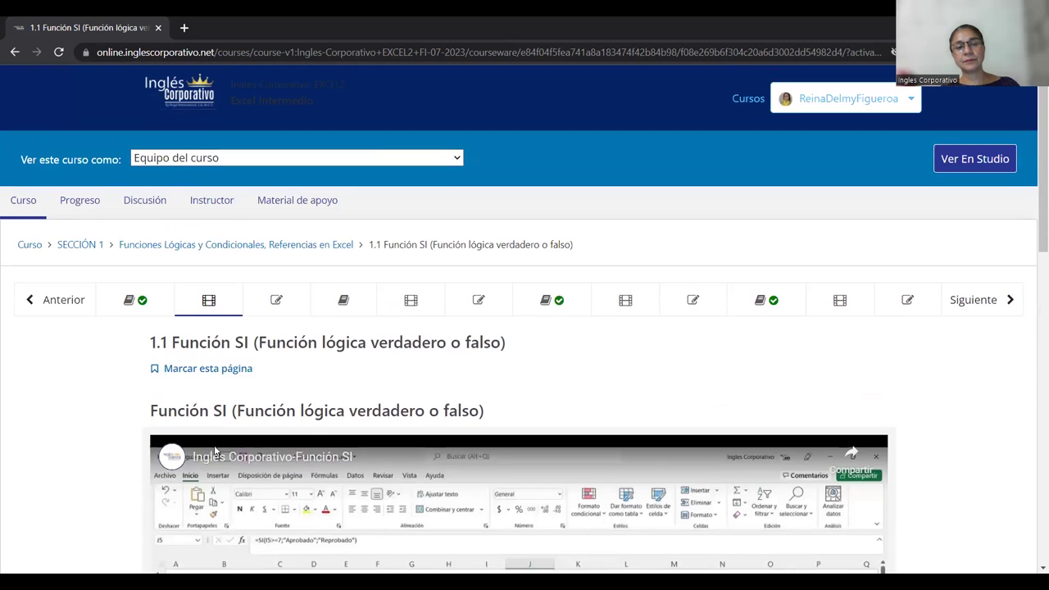
View Laboratorio 1, return to 1.0 Objetivo de la lección and read its SI function explanation, example and arguments dialog
click(277, 305)
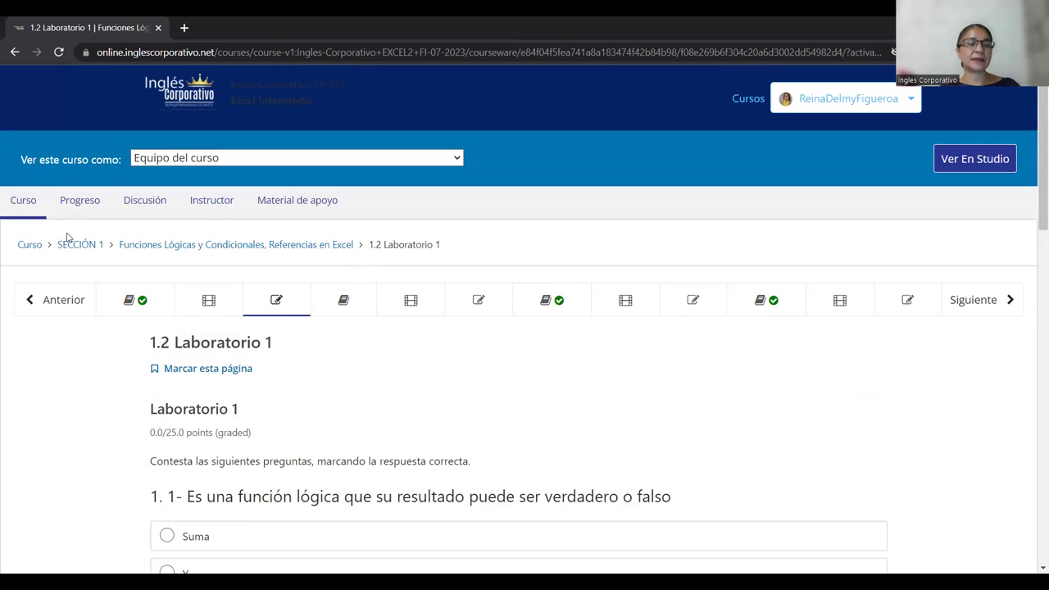
click(136, 300)
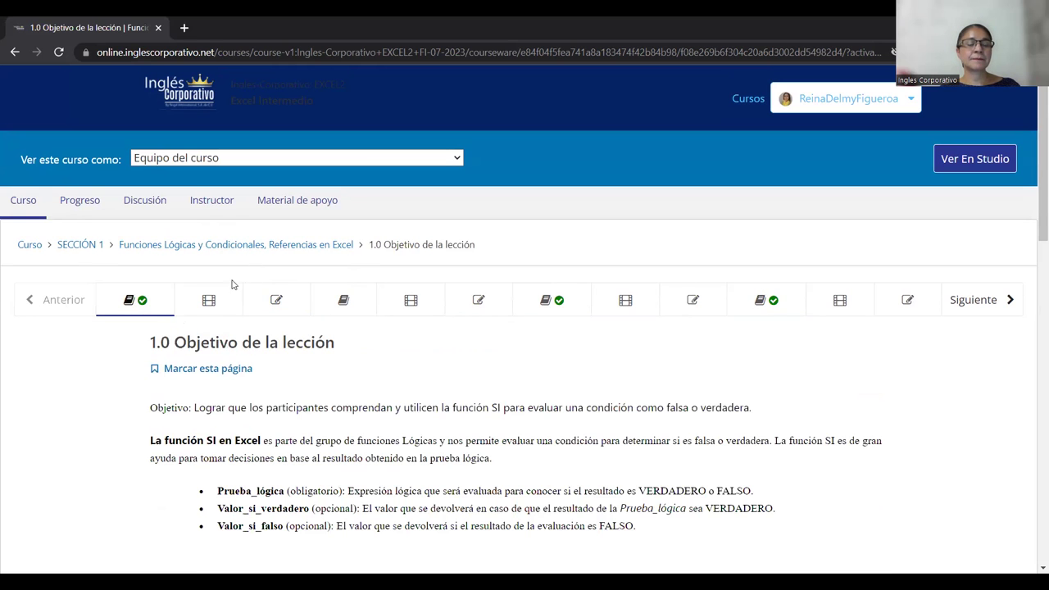
scroll(639, 397, down, 2)
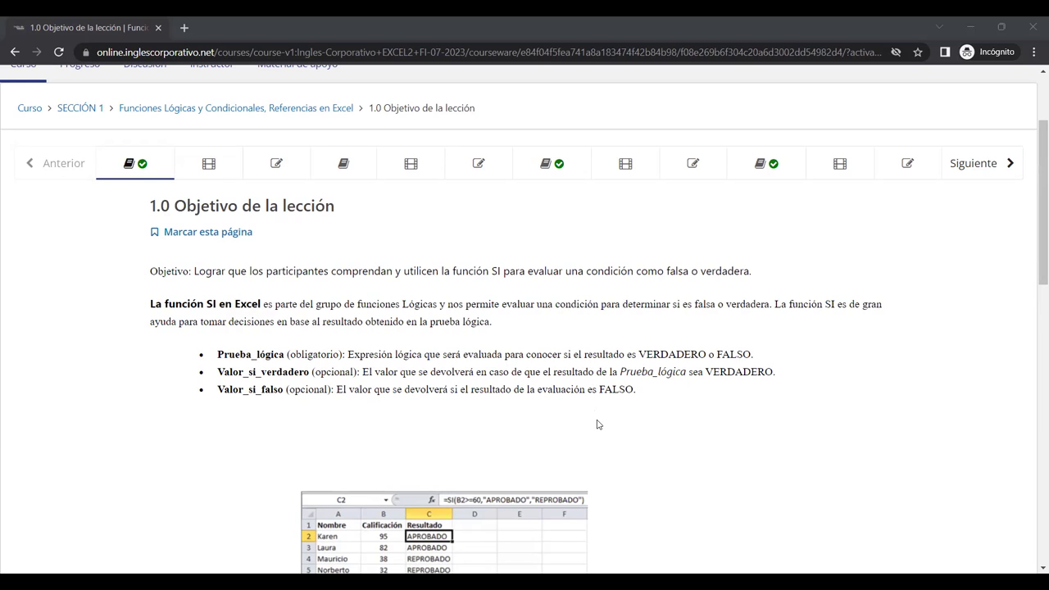
scroll(643, 432, down, 2)
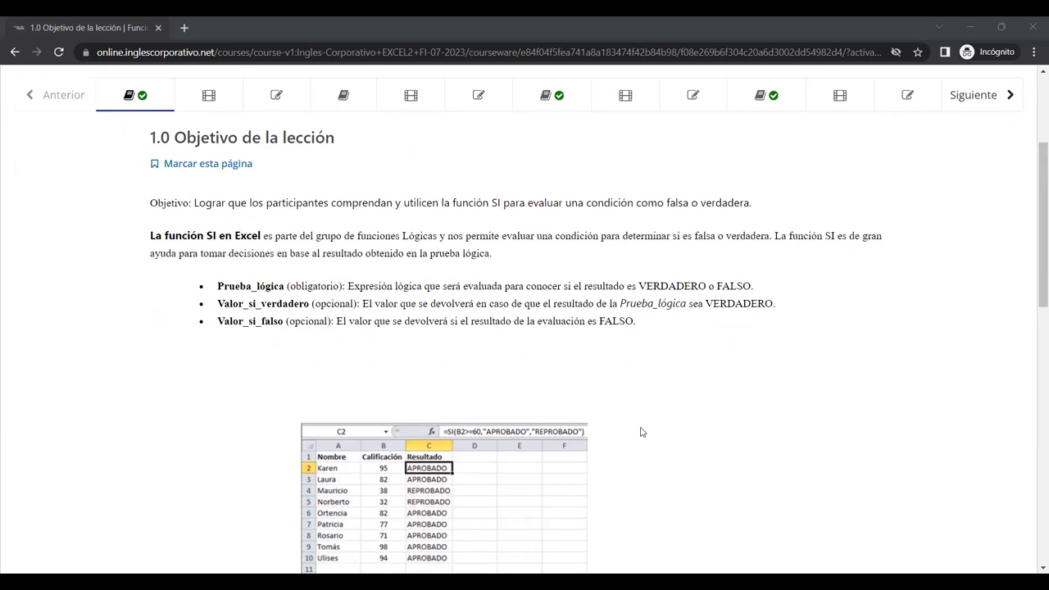
scroll(643, 432, down, 1)
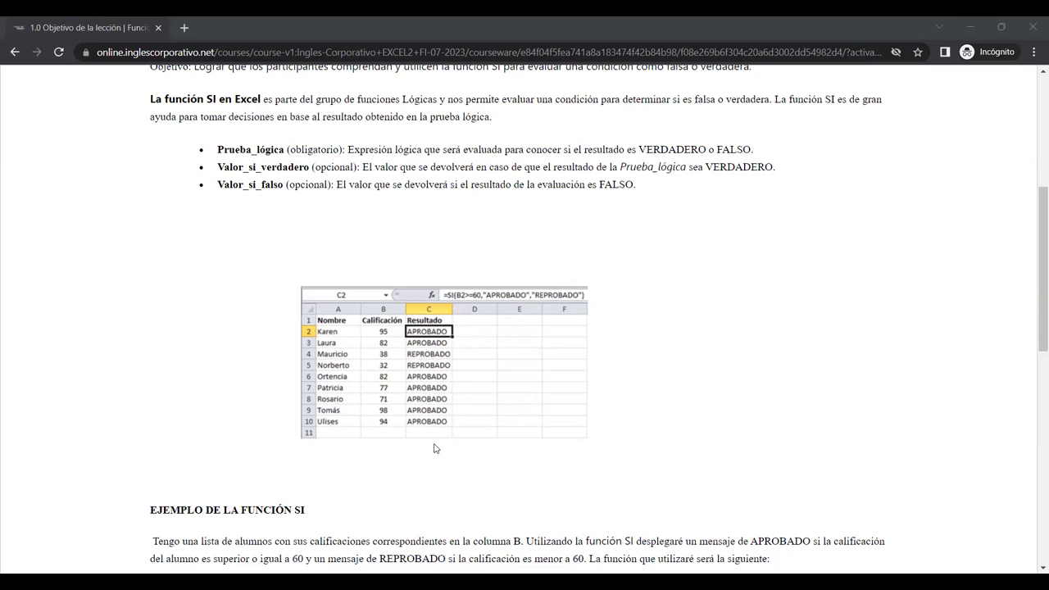
scroll(449, 433, down, 3)
scroll(448, 432, down, 3)
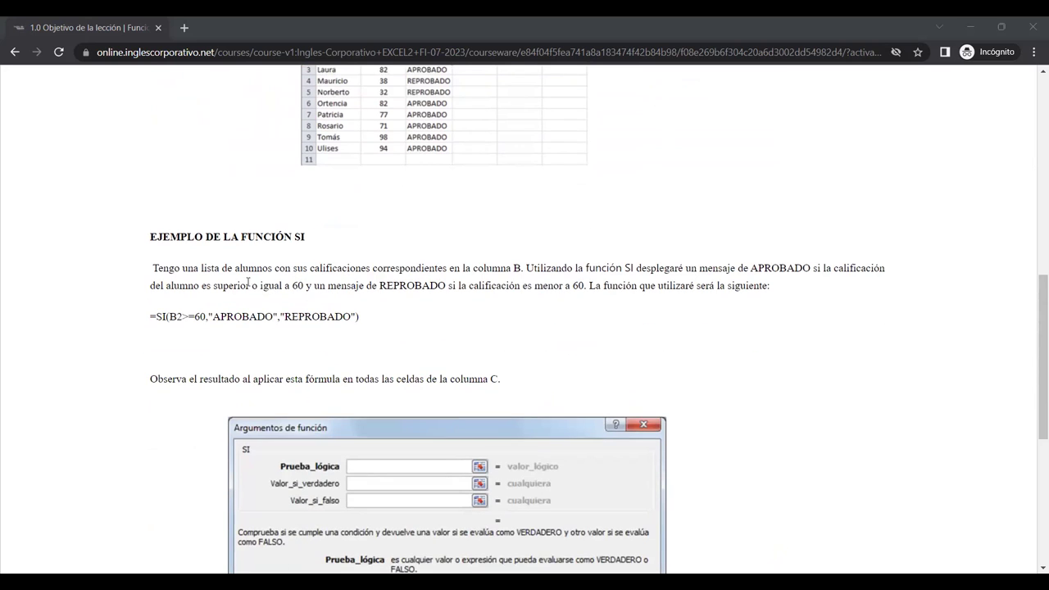
scroll(365, 346, down, 2)
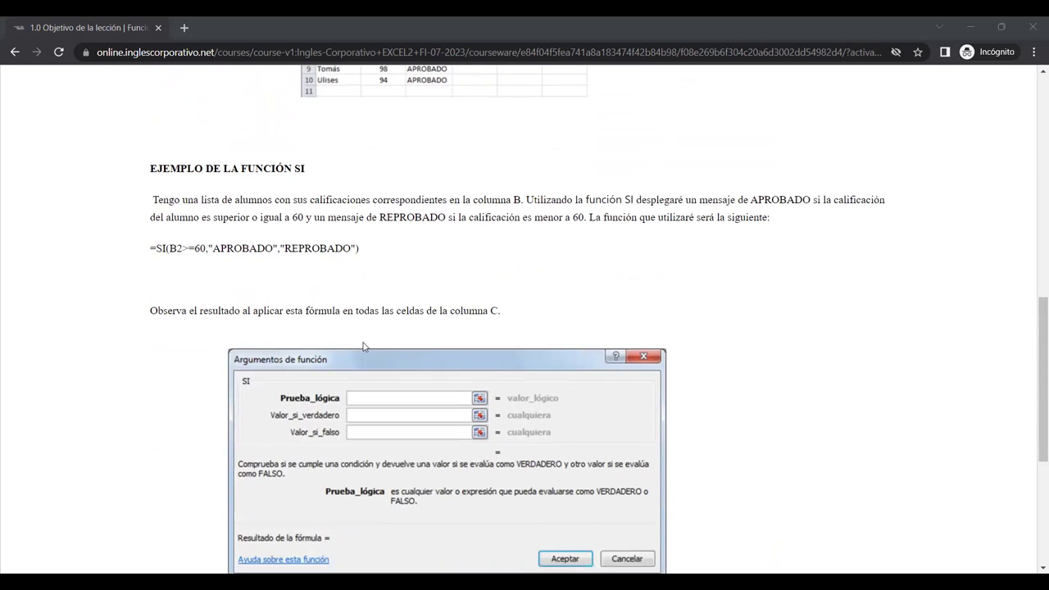
scroll(365, 347, down, 2)
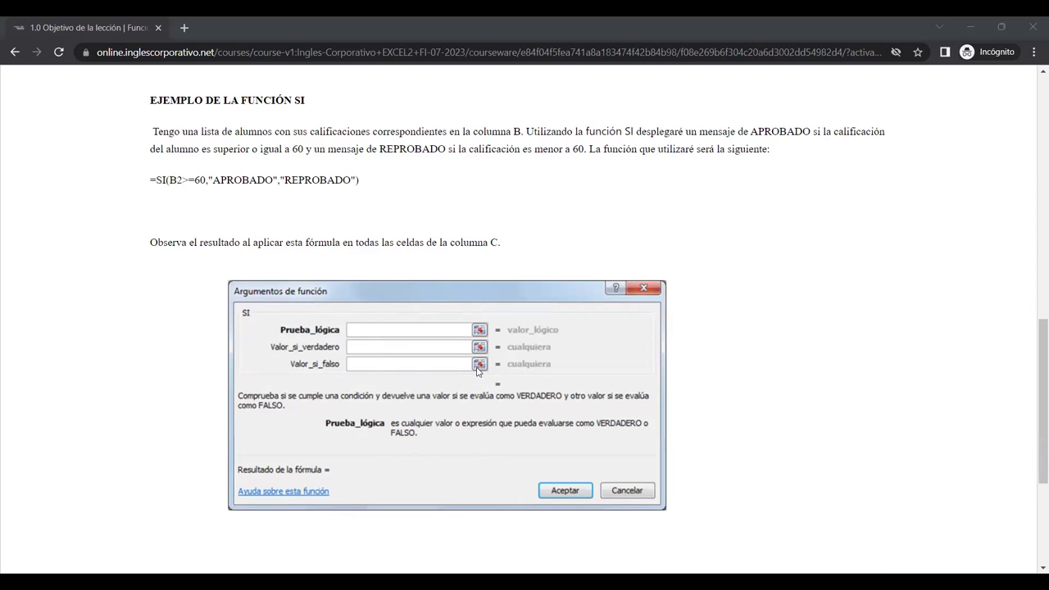
scroll(478, 370, down, 3)
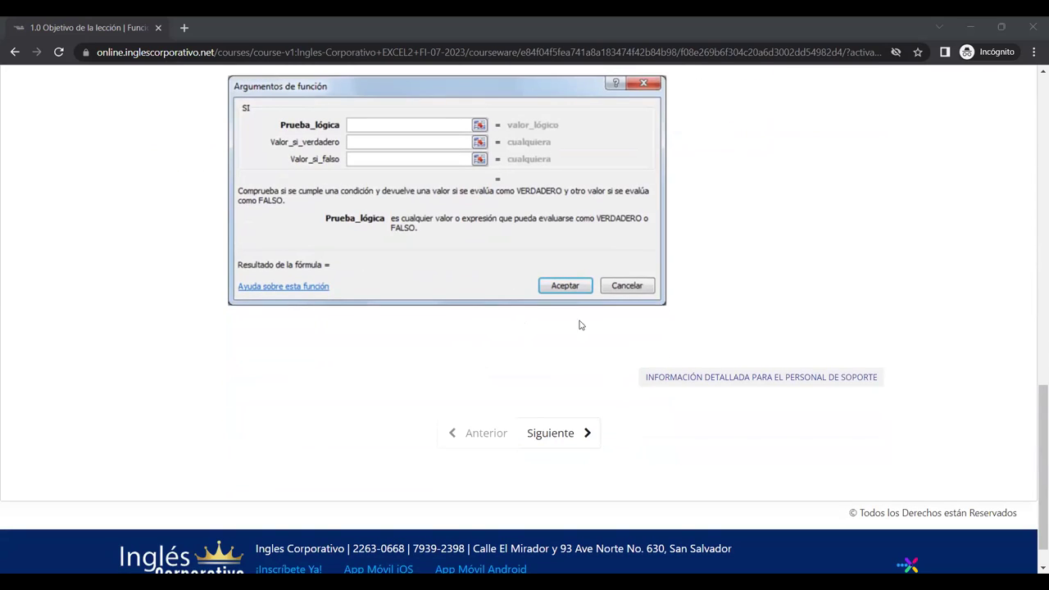
Go on to page 1.1 Función SI, play the opening seconds of its video, pause it and look at the practice file link
click(553, 449)
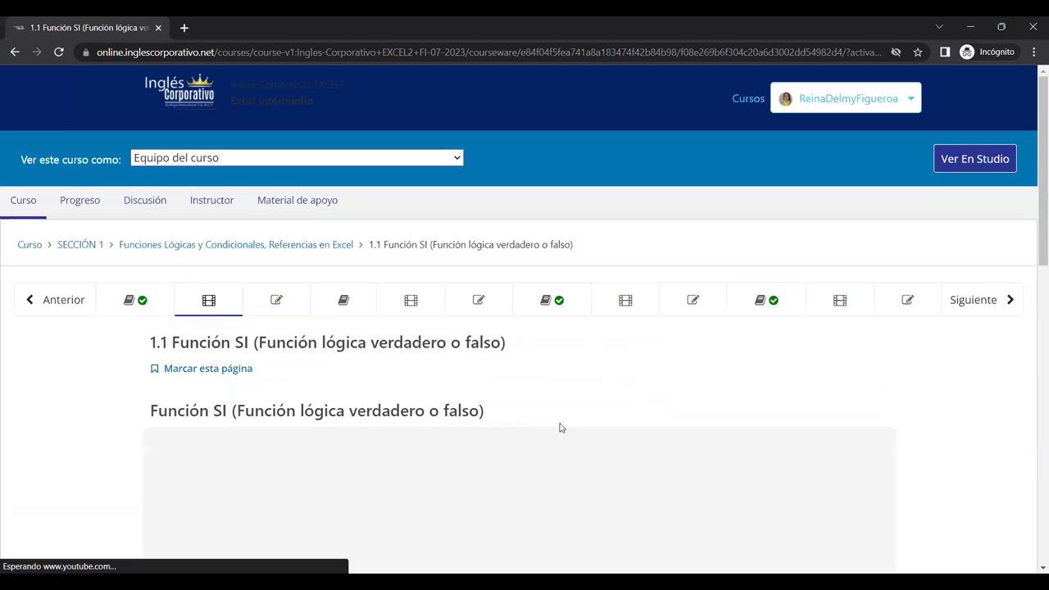
scroll(237, 361, down, 3)
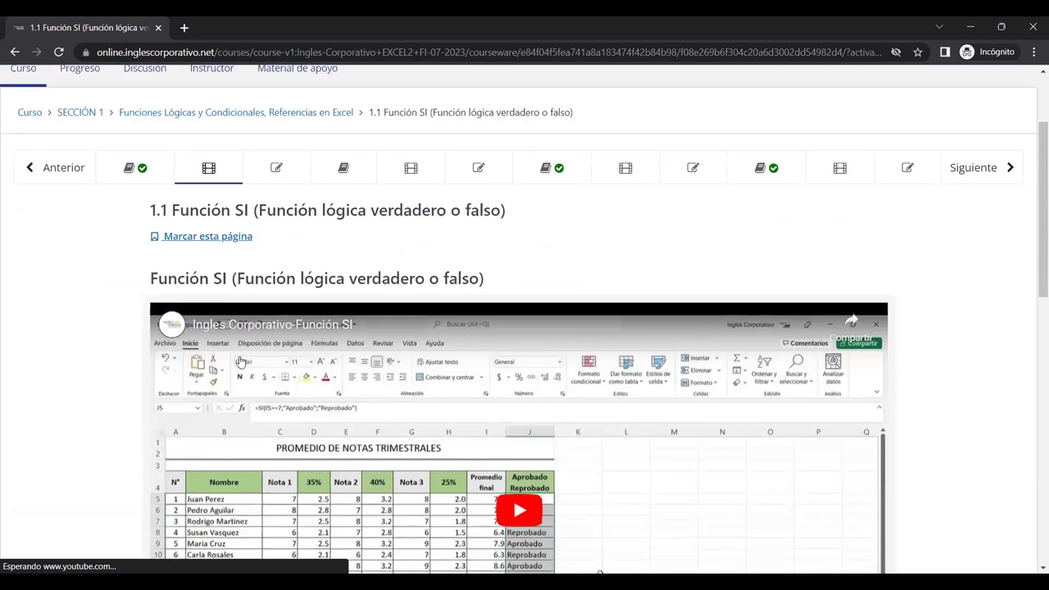
scroll(454, 318, down, 3)
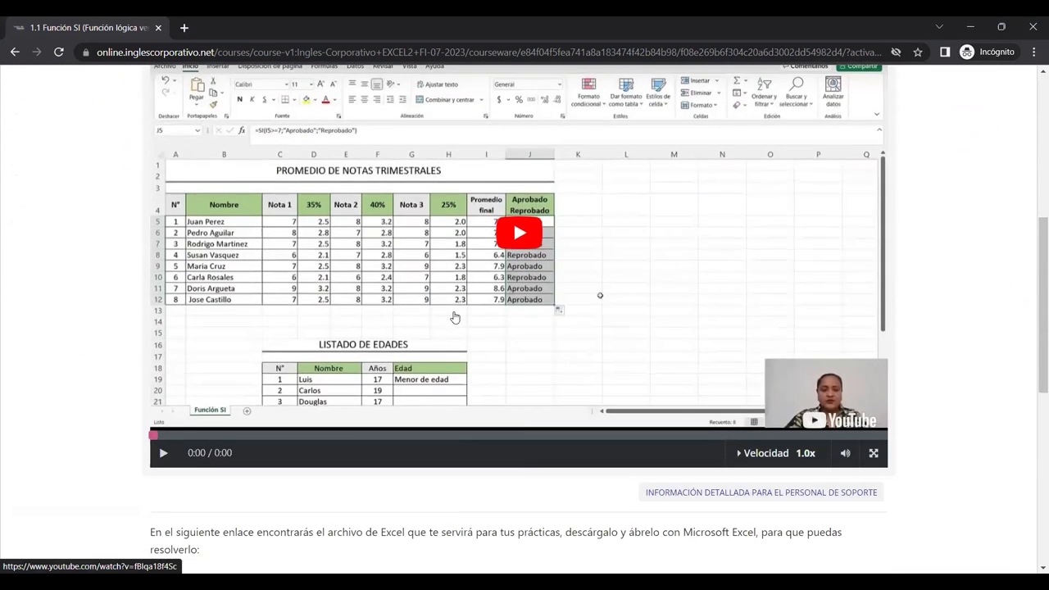
scroll(528, 313, up, 1)
click(525, 305)
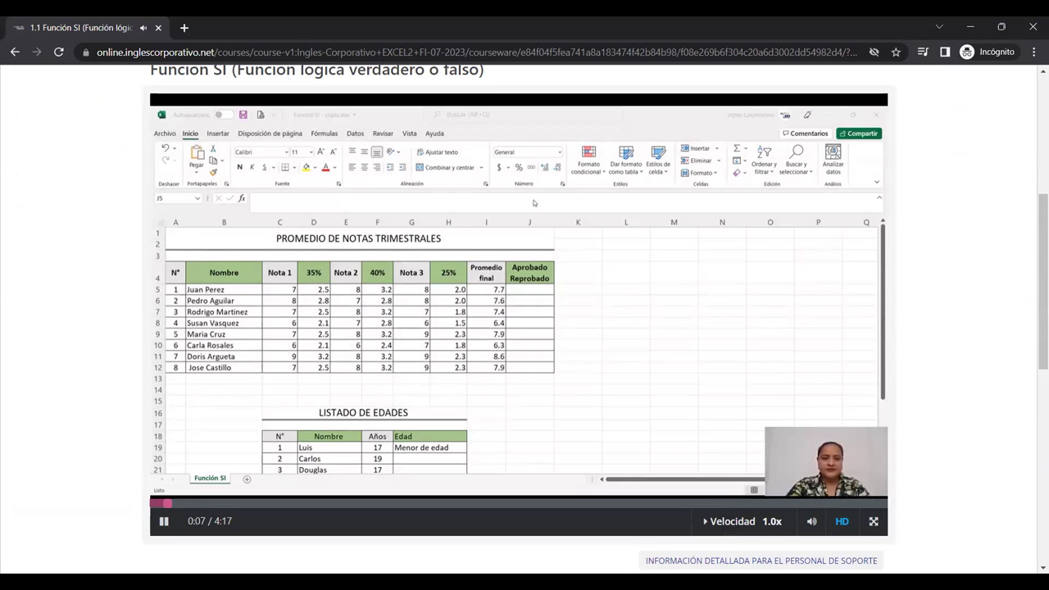
key(space)
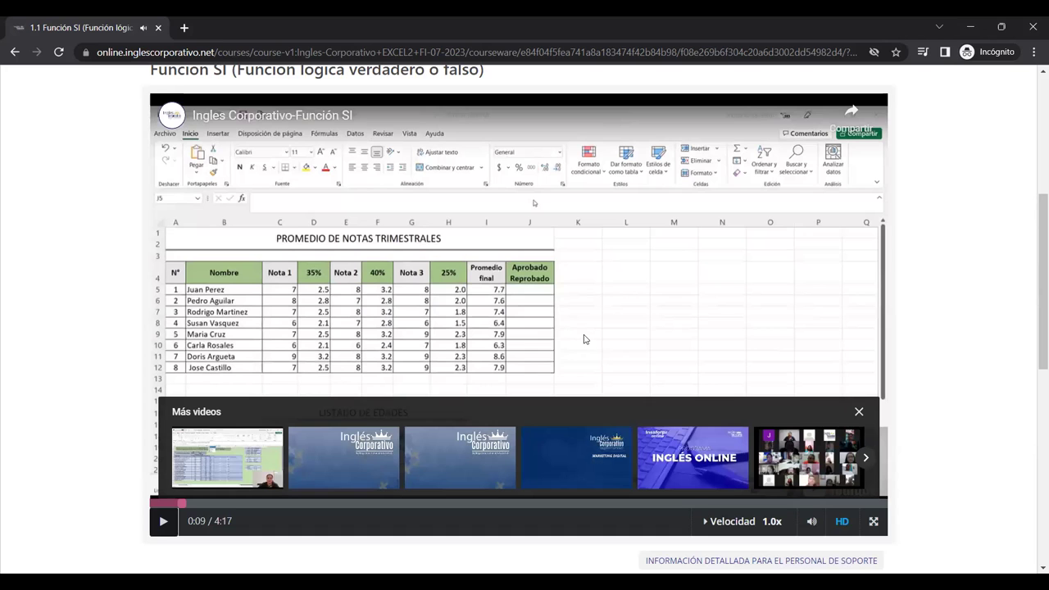
scroll(611, 319, up, 2)
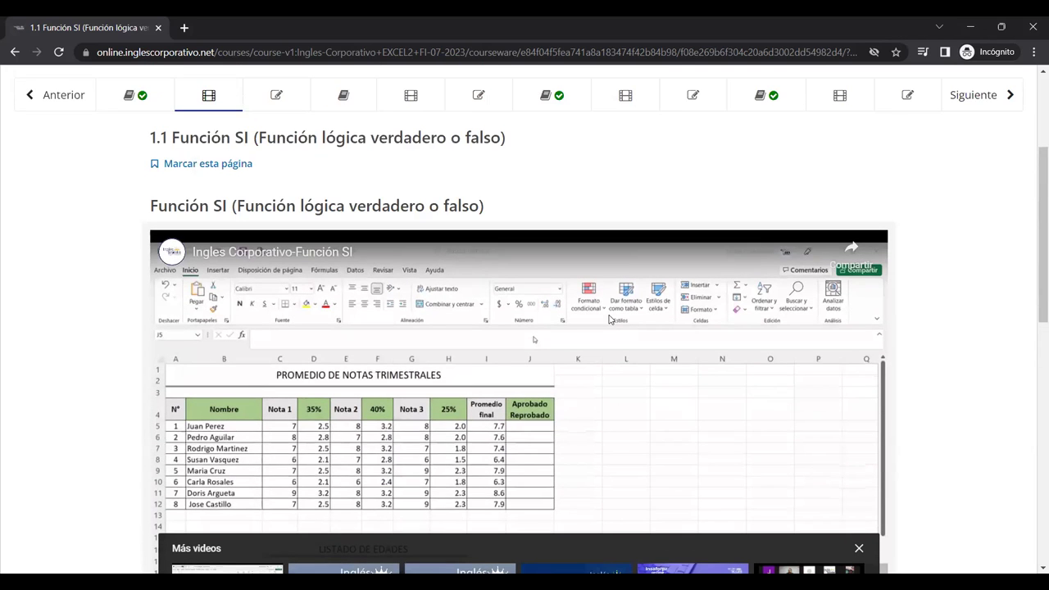
scroll(610, 319, down, 1)
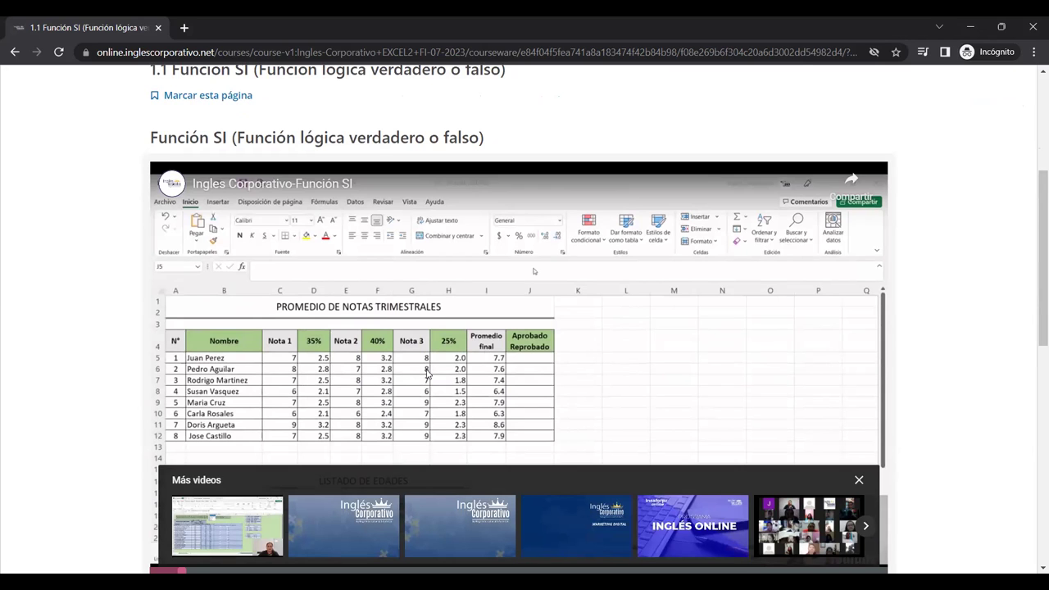
scroll(588, 351, down, 3)
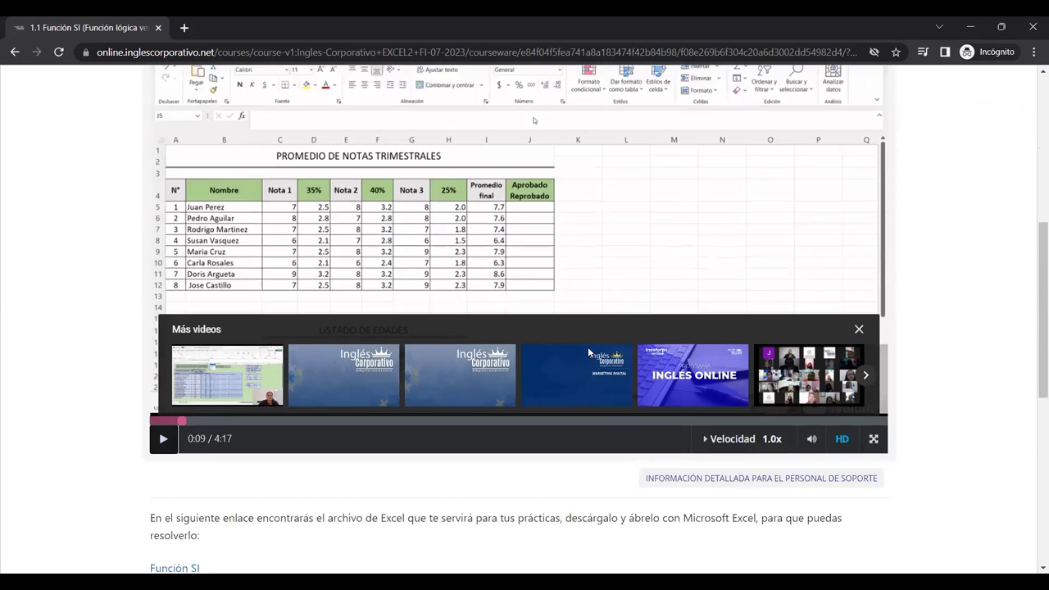
scroll(586, 352, down, 2)
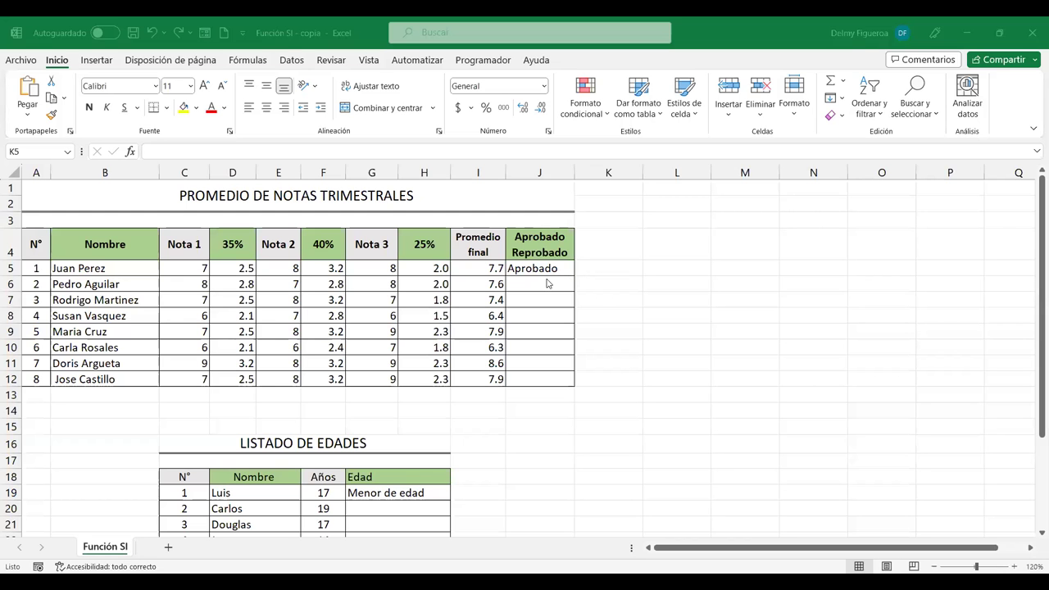
In the Excel workbook Función SI - copia, turn the SI formula in cell J5 into plain text by removing its equals sign
click(548, 267)
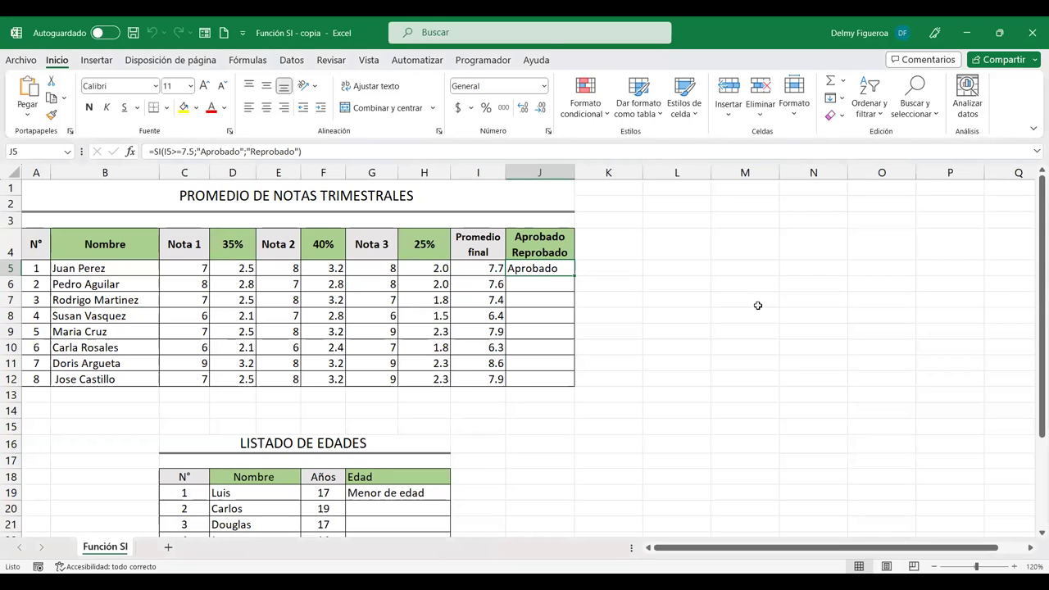
key(F2)
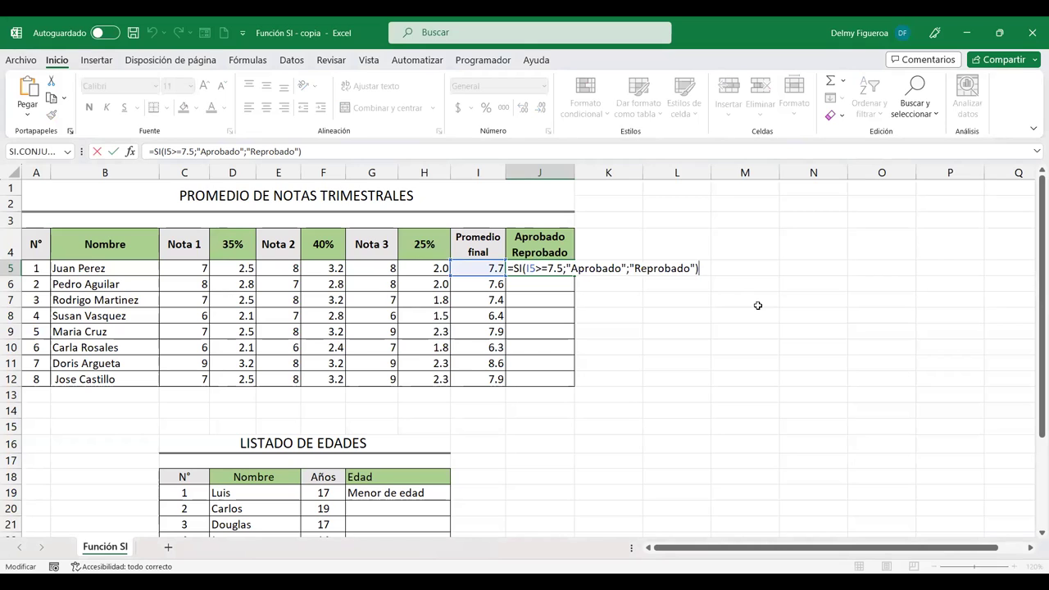
key(Home)
key(Delete)
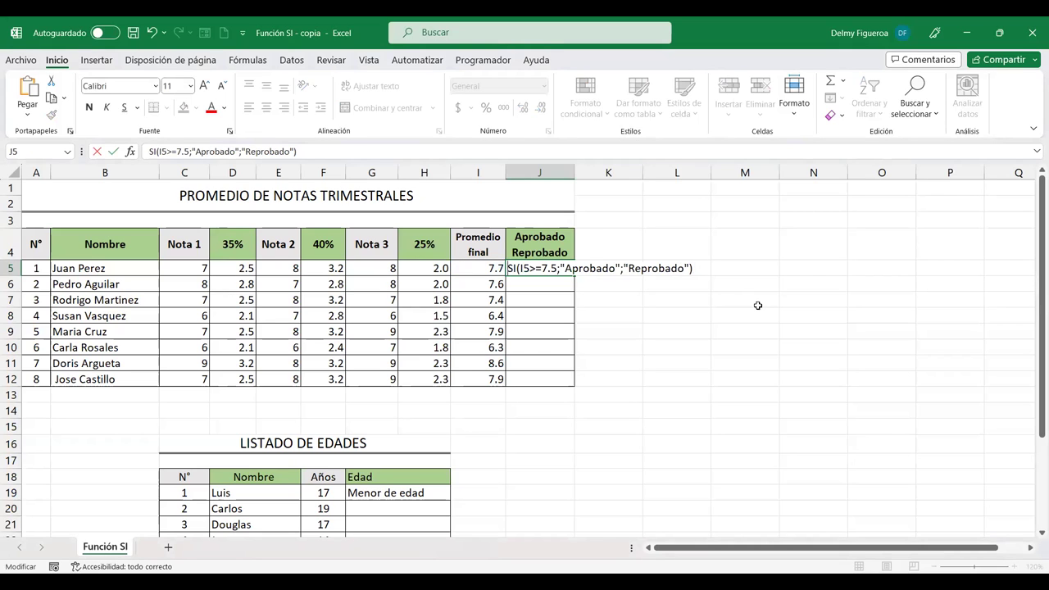
key(Return)
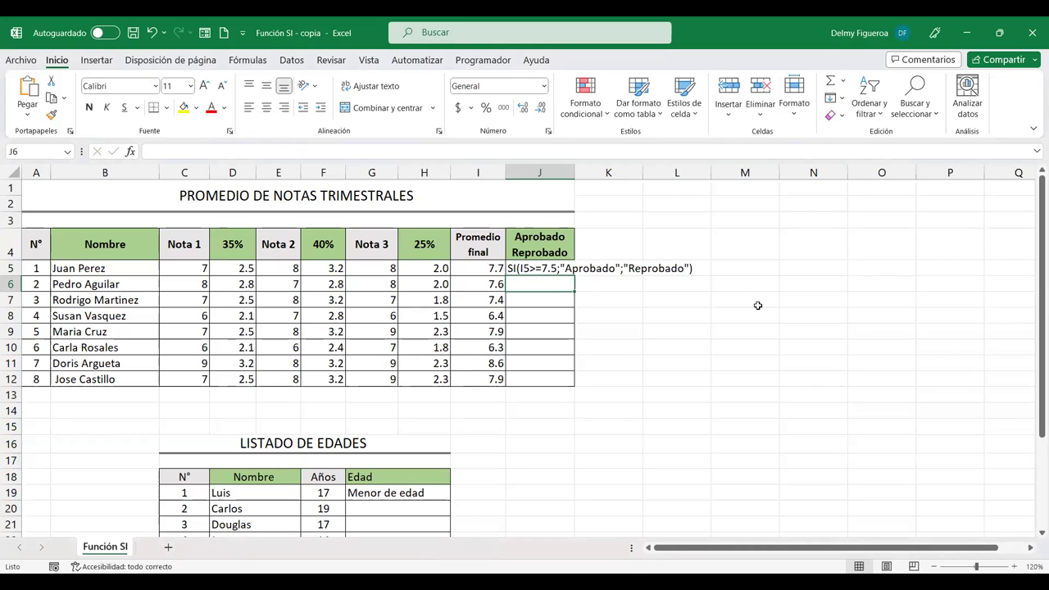
Enter =SI(I6>=7.5;"Aprobado";"Reprobado") in cell J6 and fill the formula down to J12
text(=)
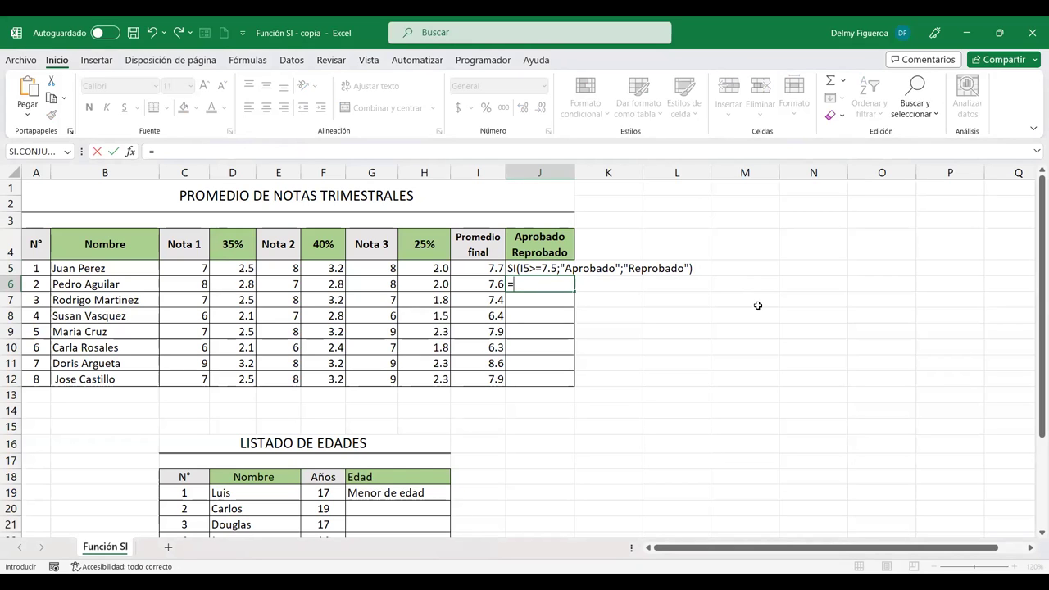
text(si)
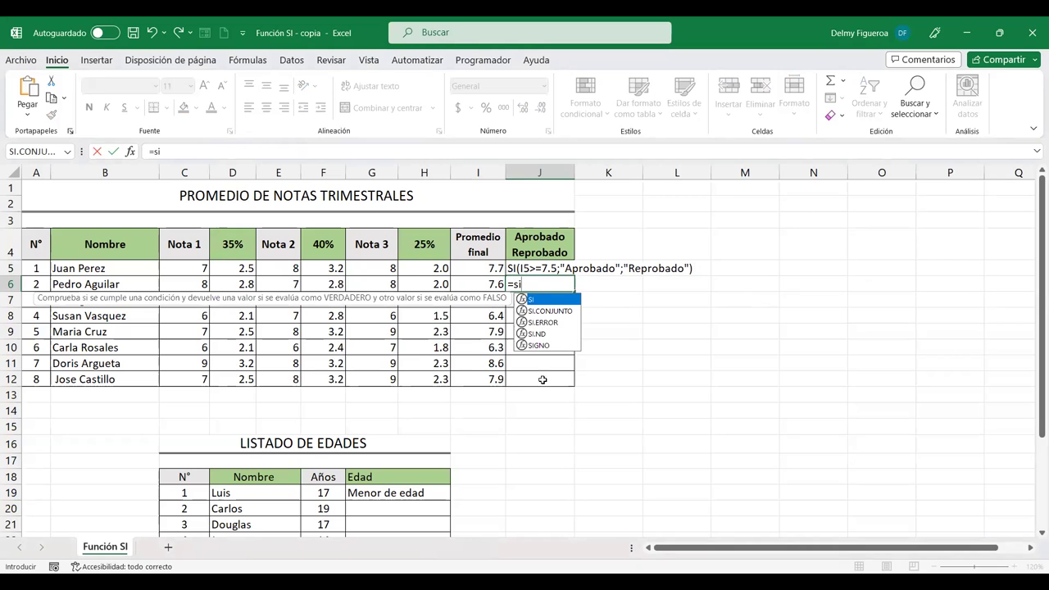
double_click(544, 301)
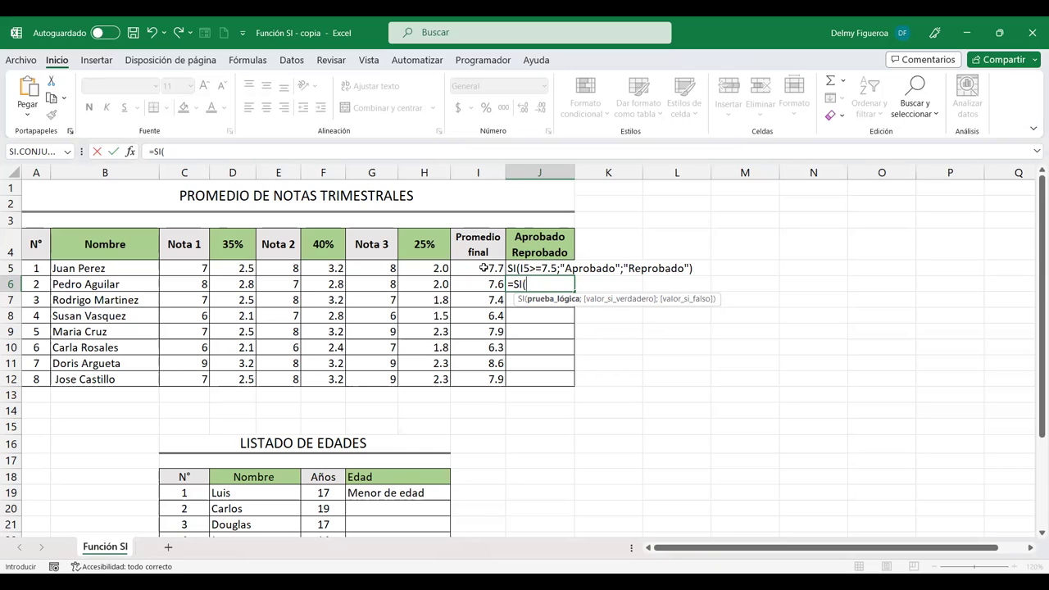
click(489, 283)
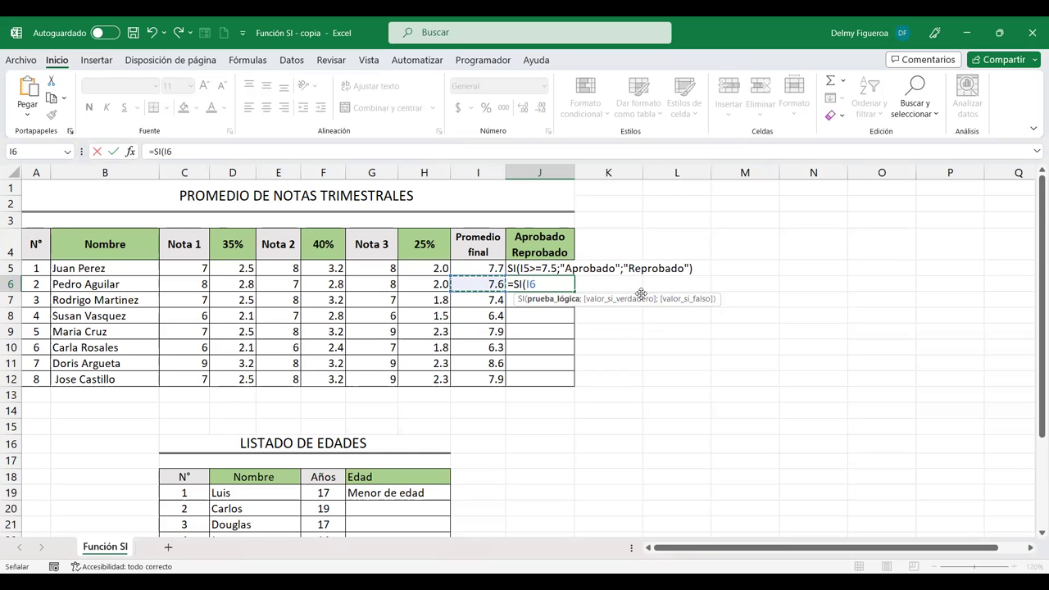
text(>=7.5)
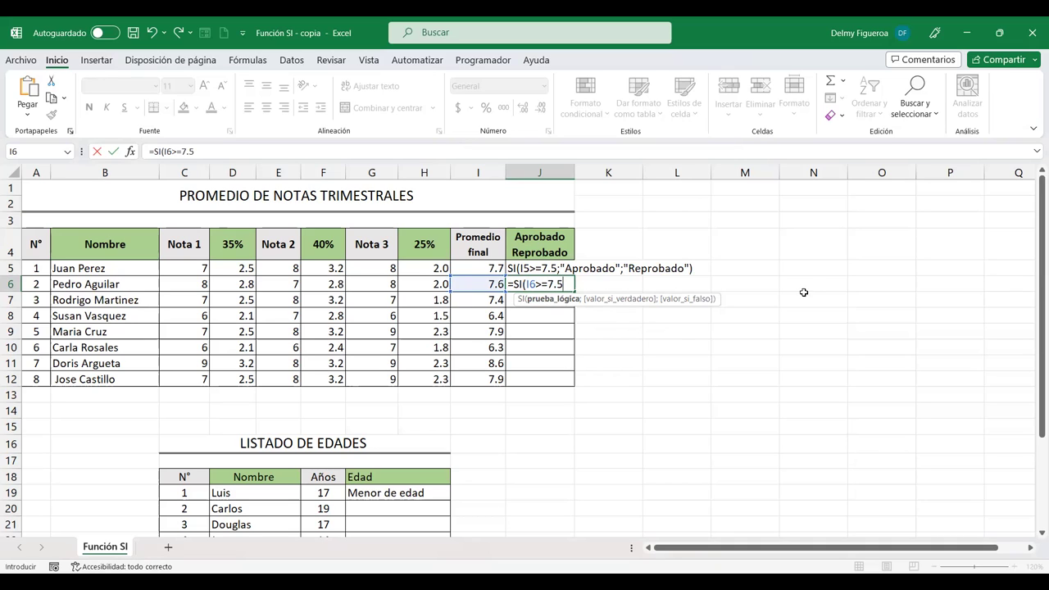
text(;)
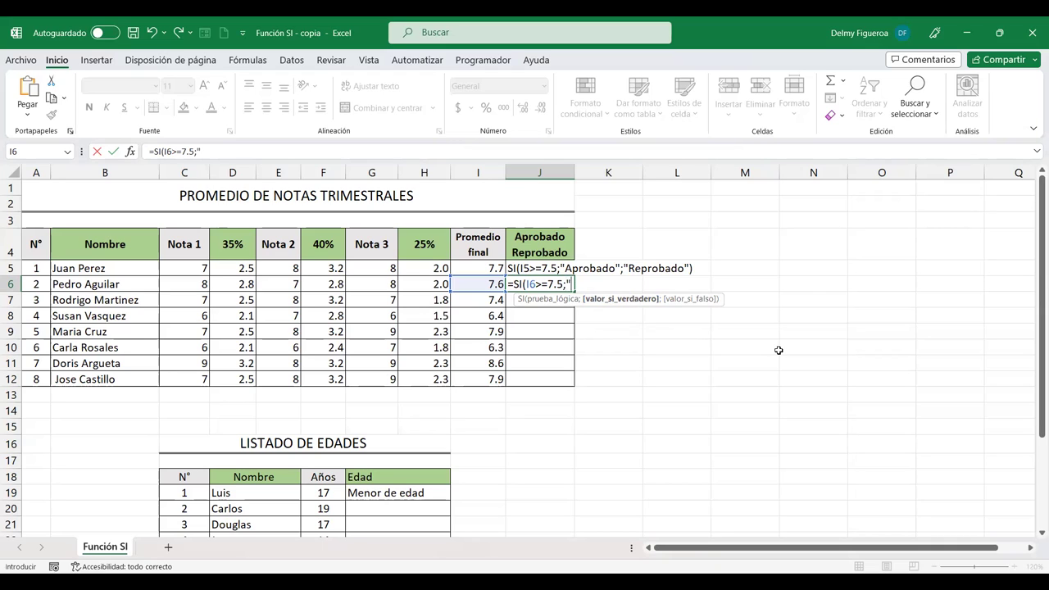
text(Aprobado")
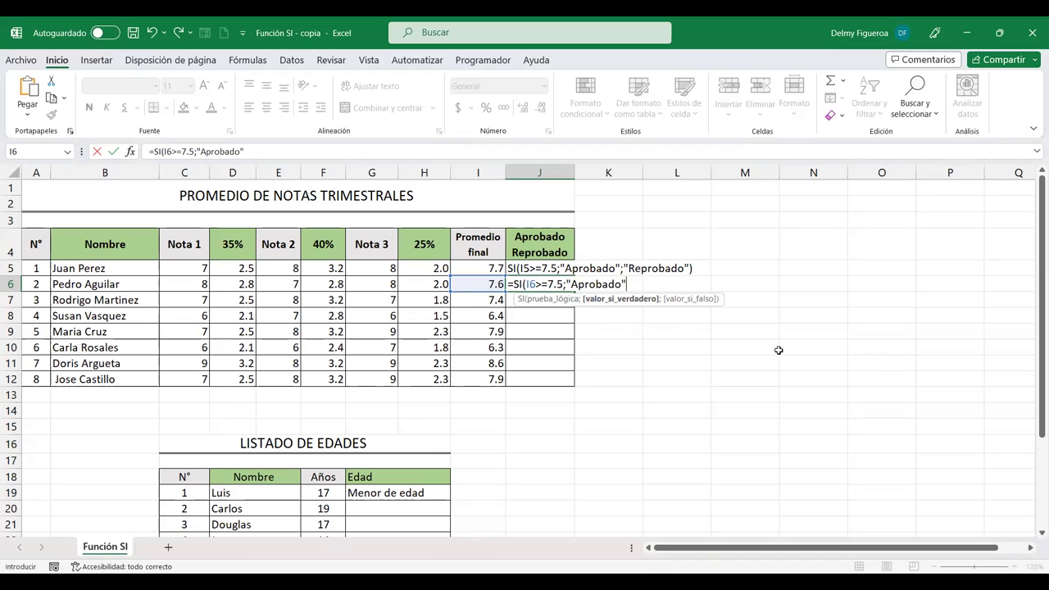
text(;)
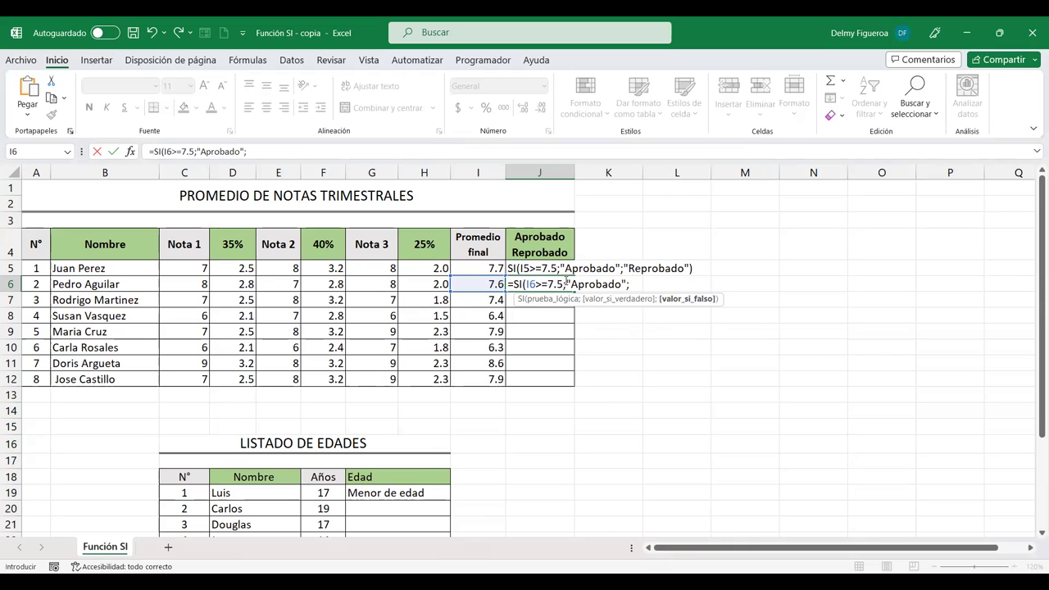
text(Reprobado)
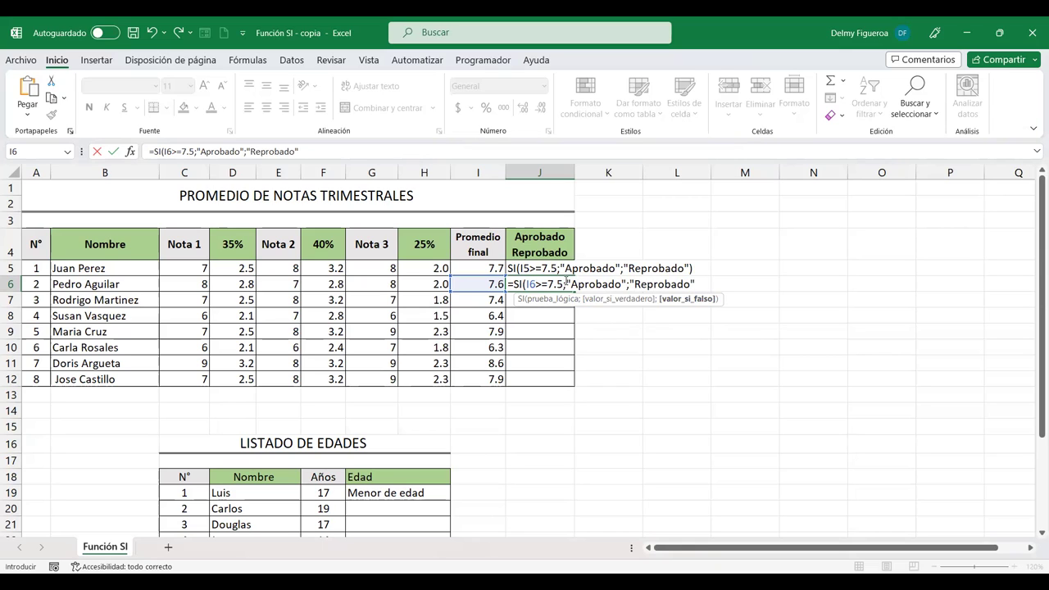
text("))
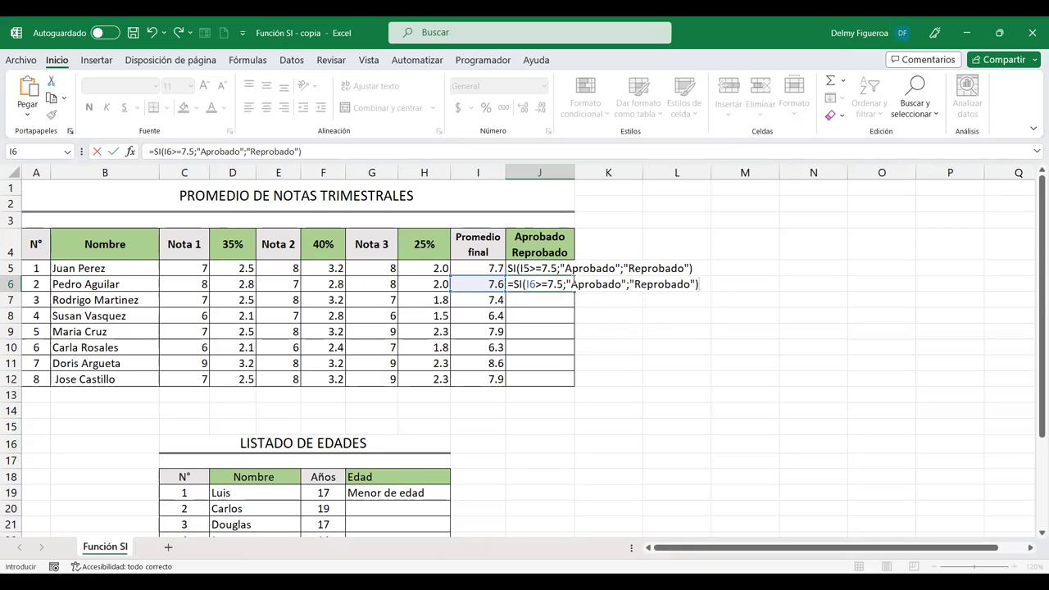
key(Return)
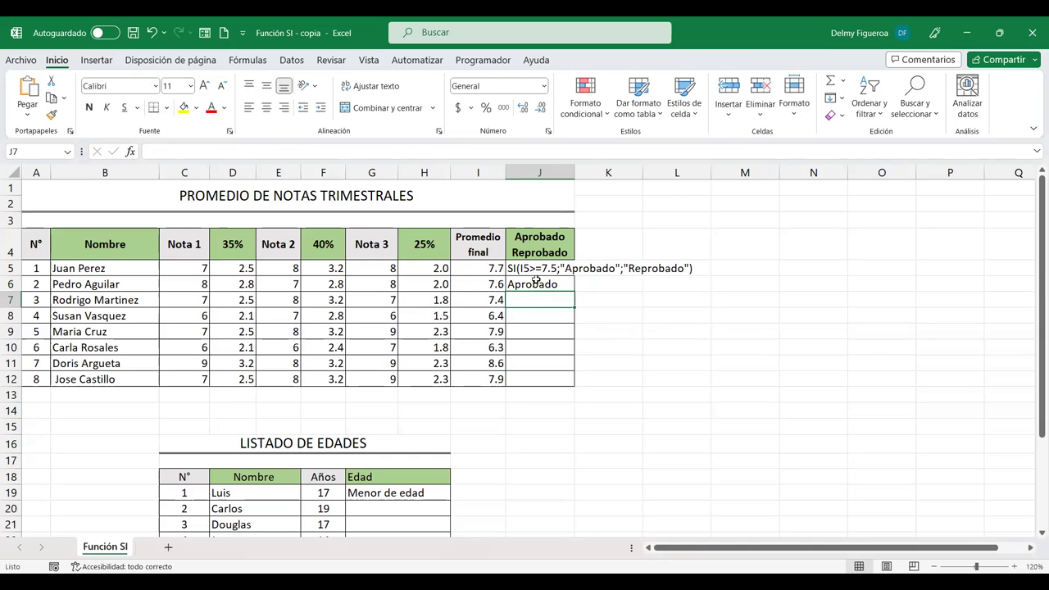
click(540, 285)
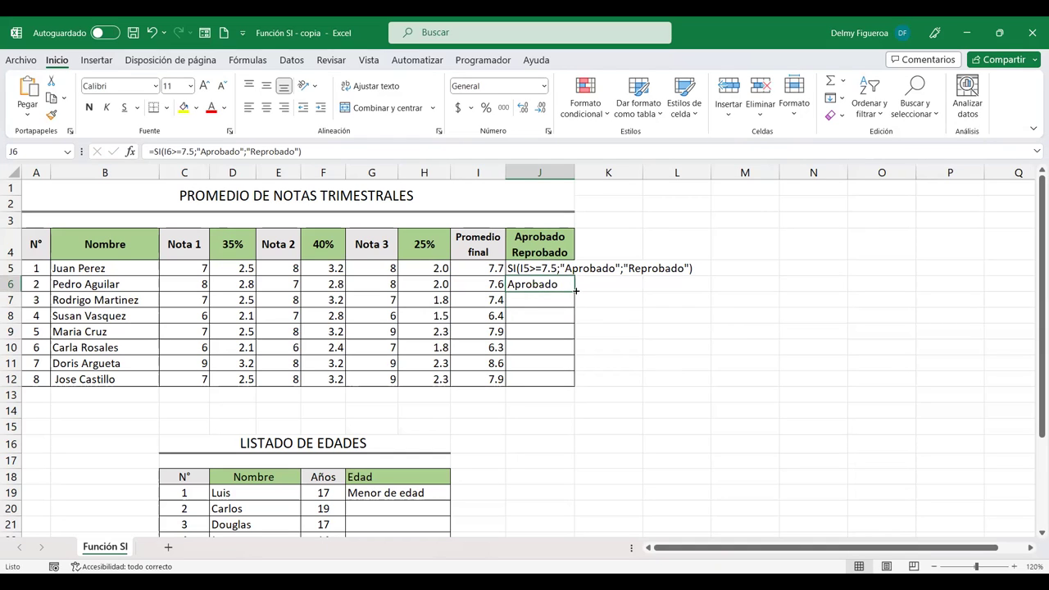
drag(574, 292, 575, 383)
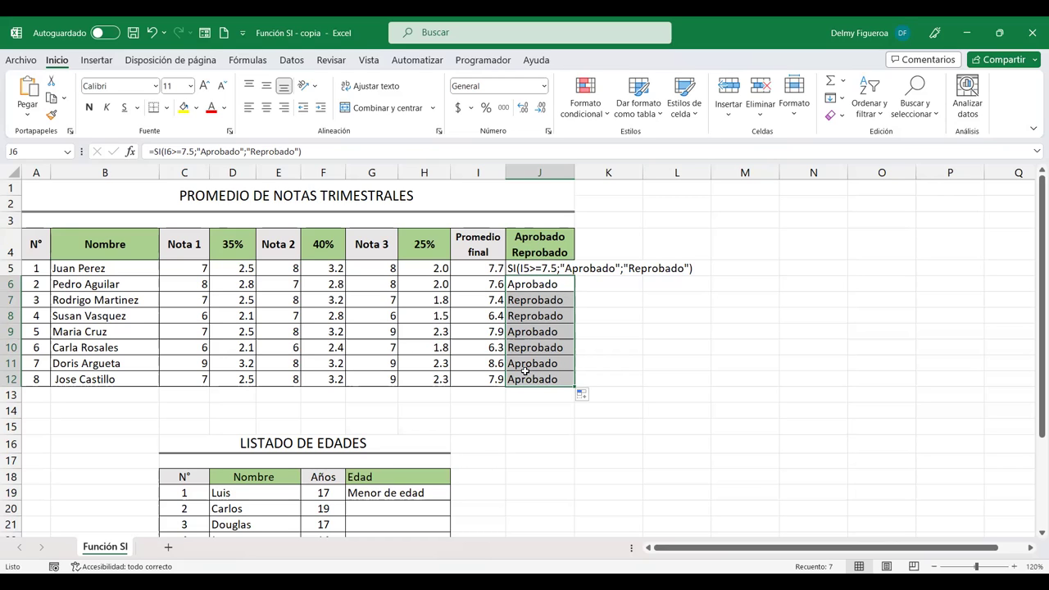
Turn the SI formula in cell G19 of the LISTADO DE EDADES table into plain text by removing its equals sign
scroll(526, 370, down, 2)
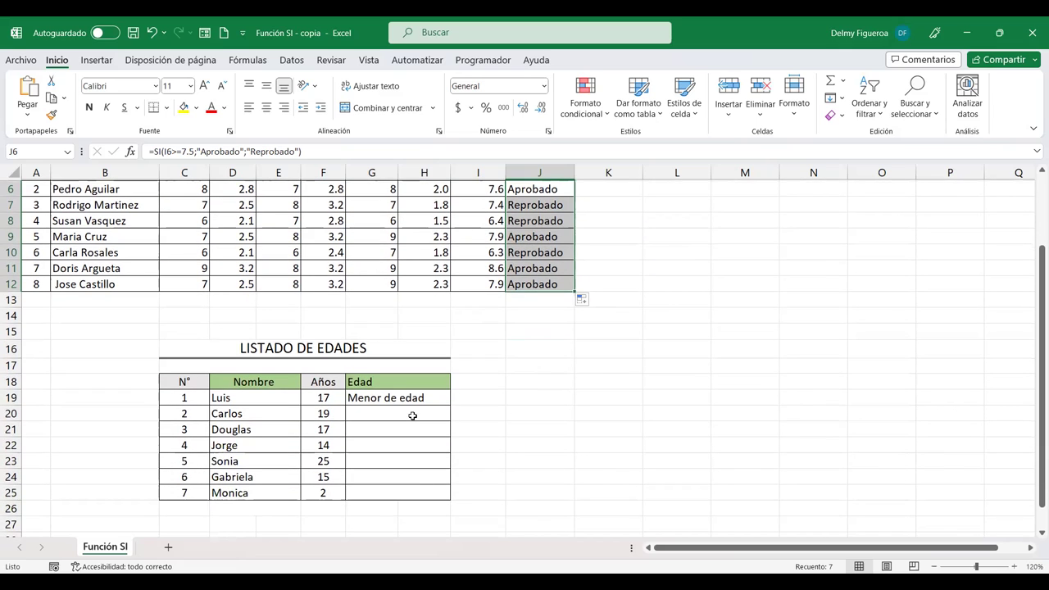
click(405, 400)
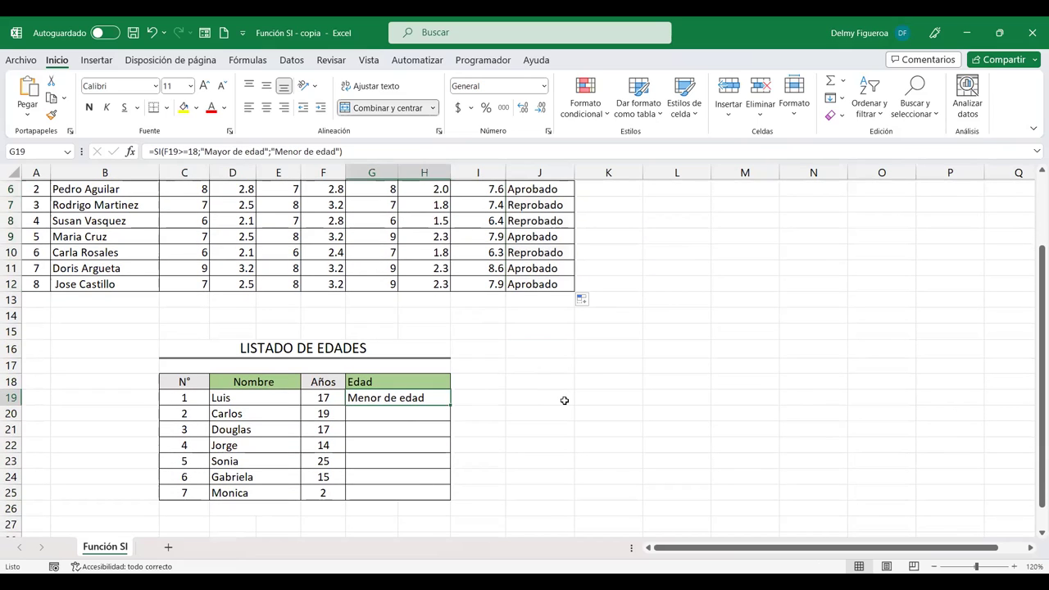
key(F2)
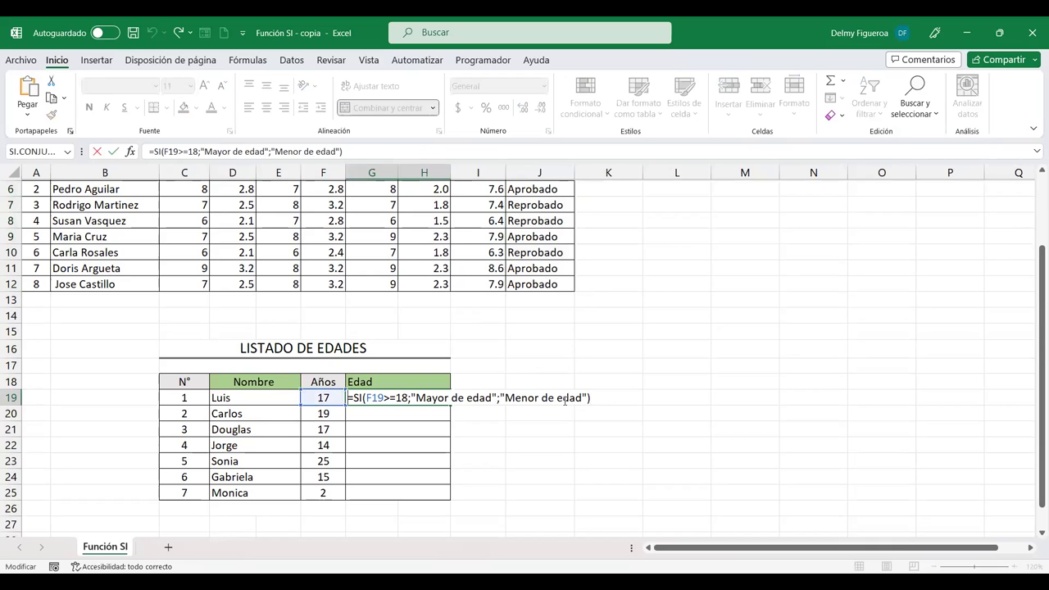
key(Home)
key(Delete)
key(Return)
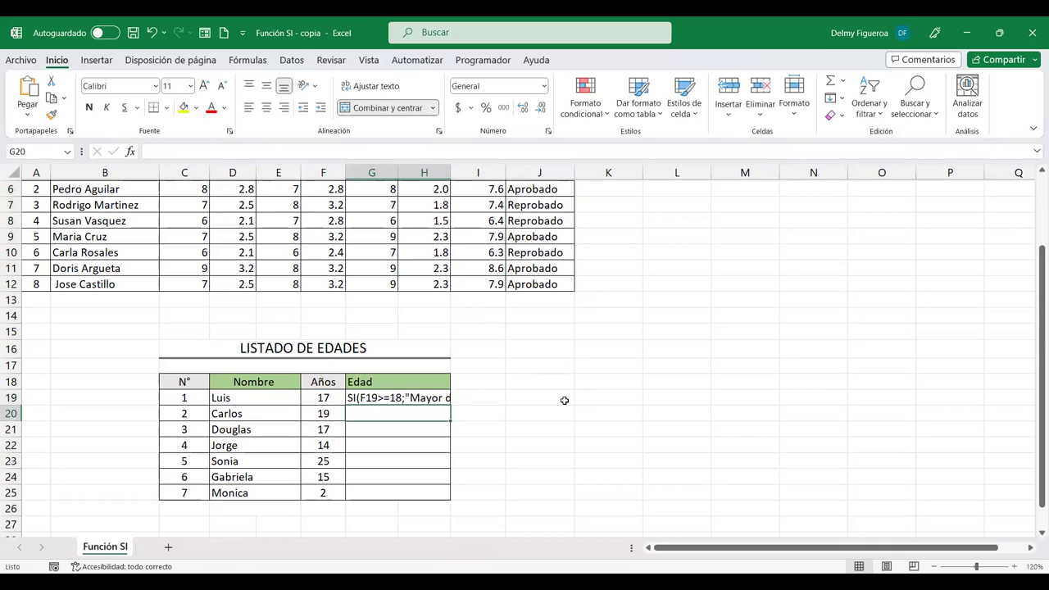
click(430, 397)
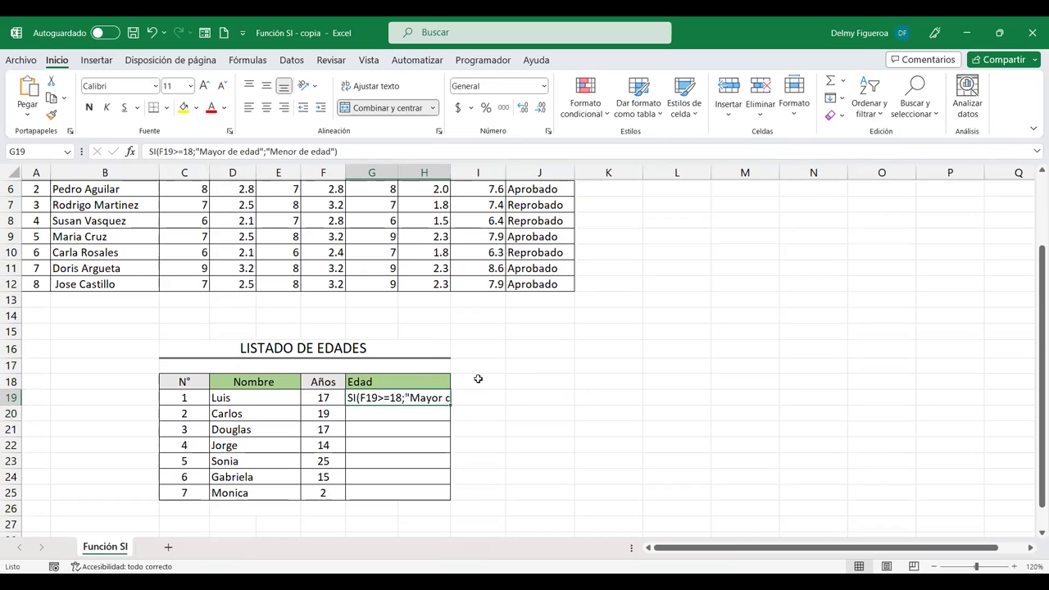
Enter =SI(F20>=18;"Mayor de edad";"Menor de edad") in cell G20 and fill the formula down to G25
click(424, 415)
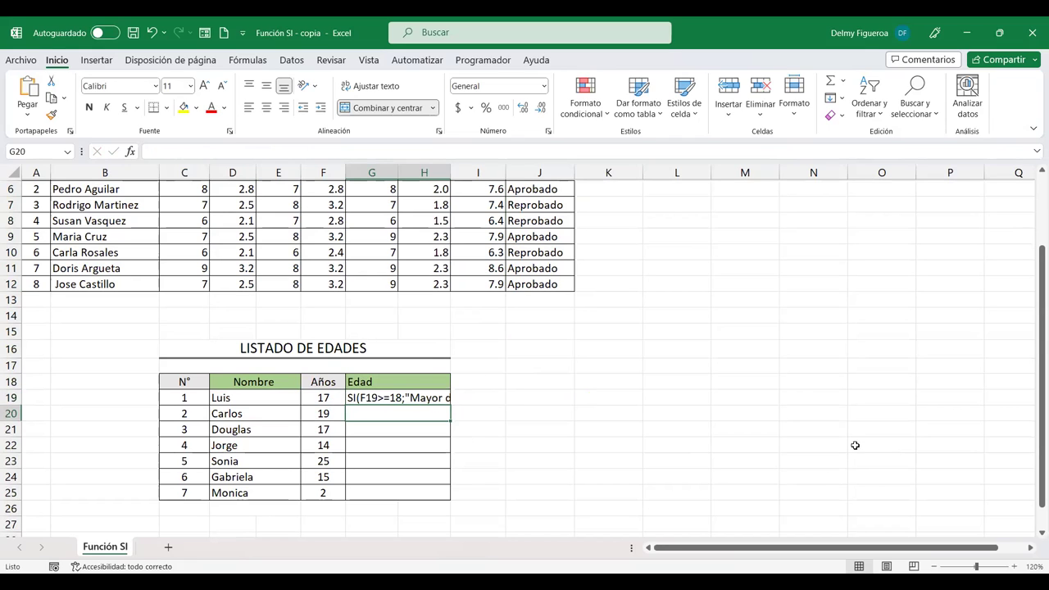
text(=)
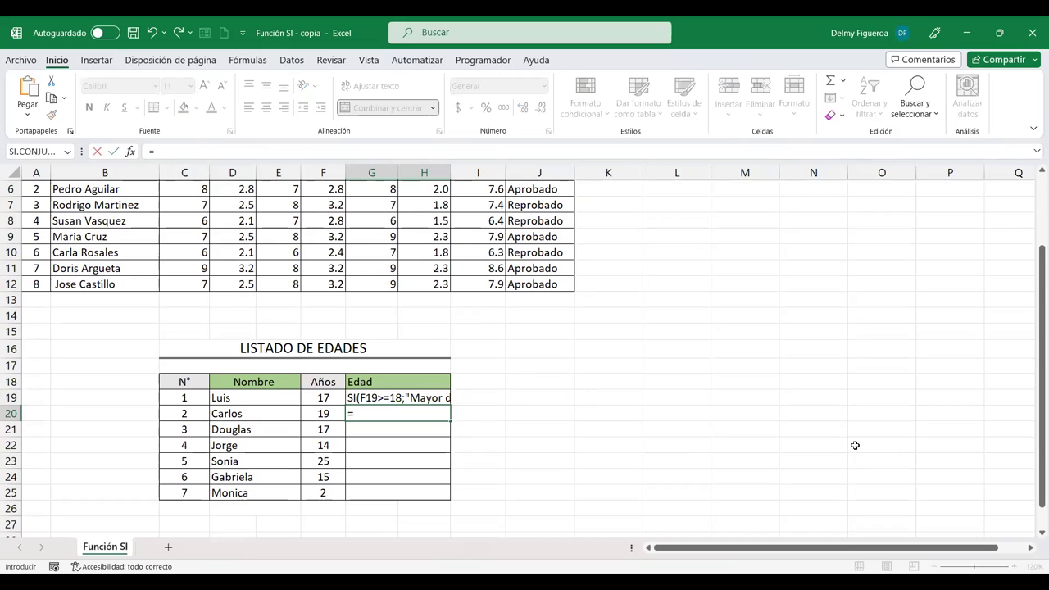
text(si)
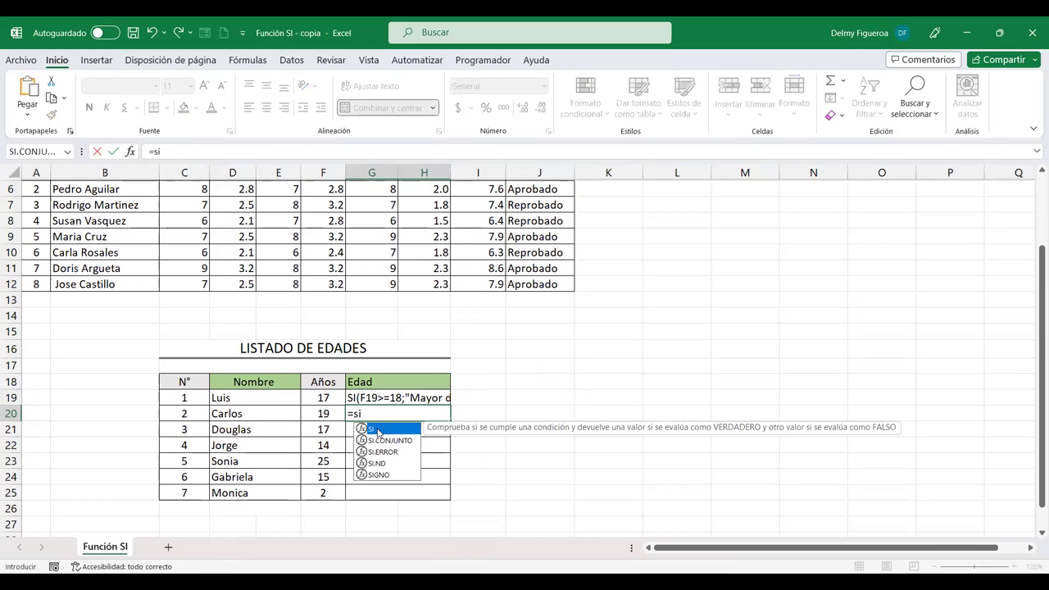
double_click(379, 430)
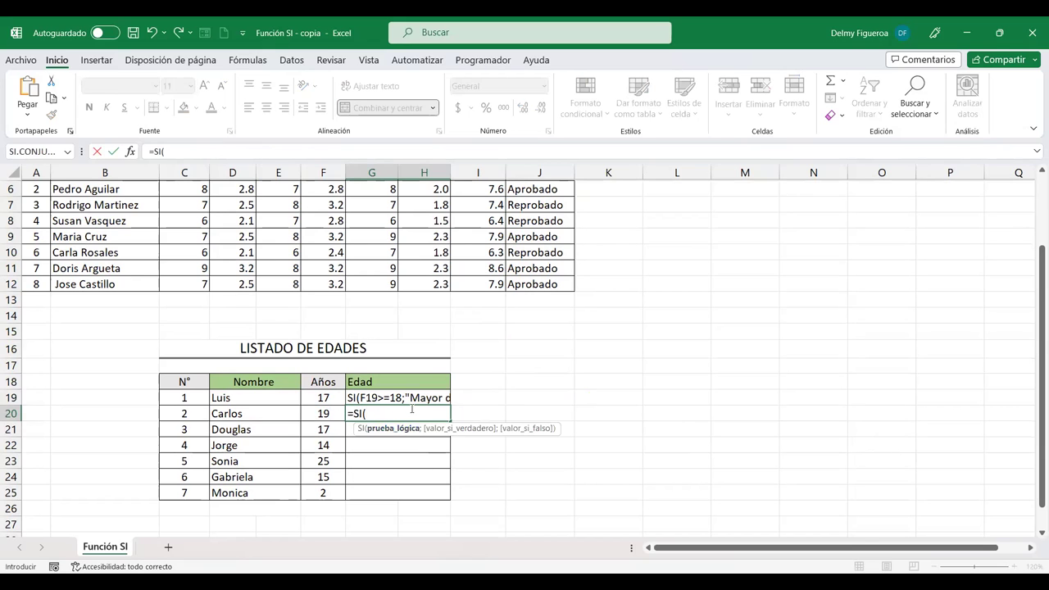
click(325, 412)
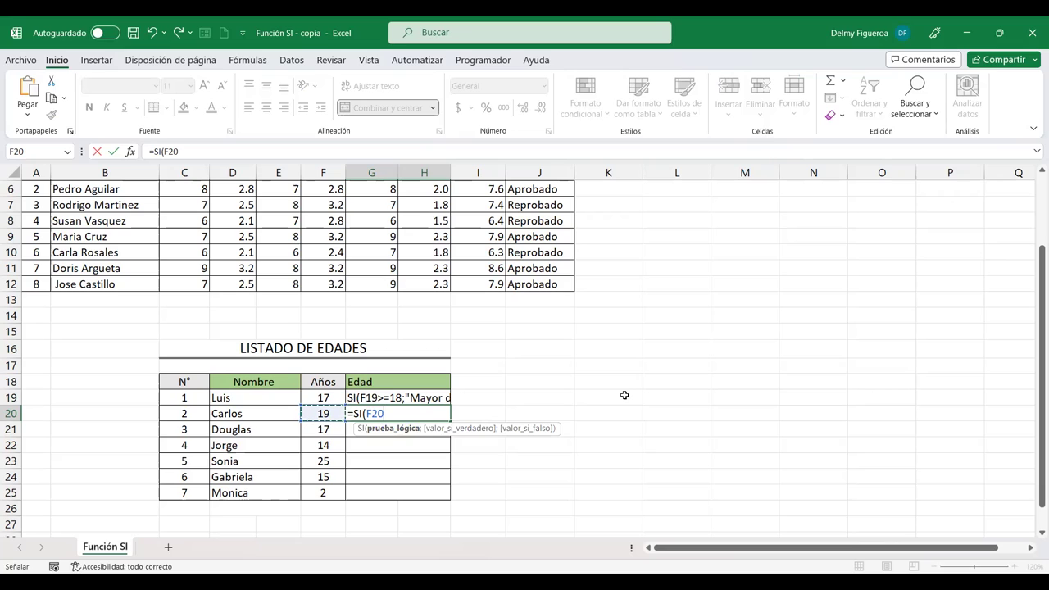
text(>=18;)
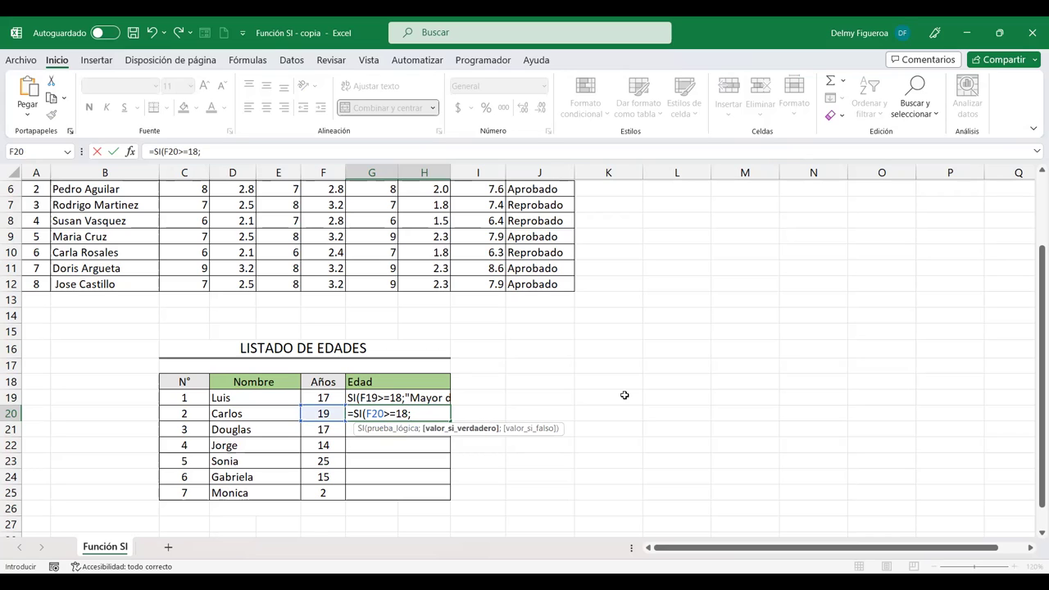
text("Mayor de edad)
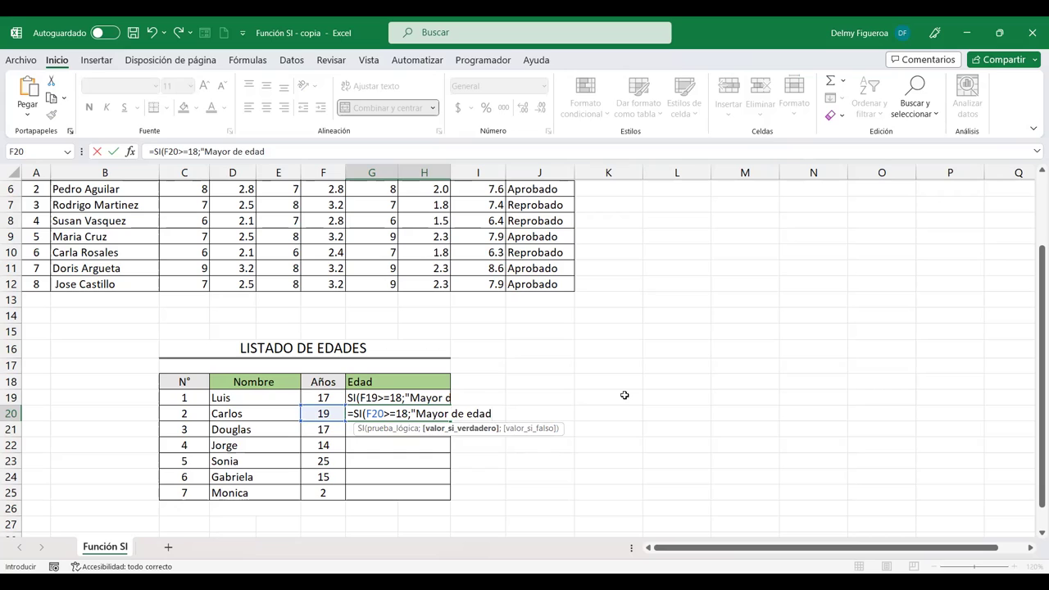
text(";)
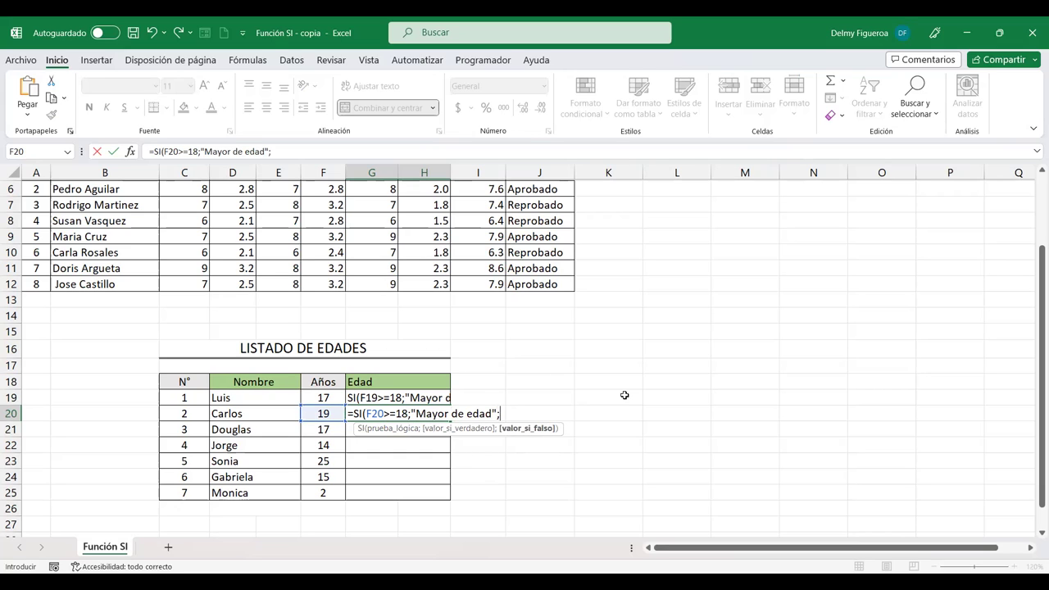
text("M)
text(enor de eda)
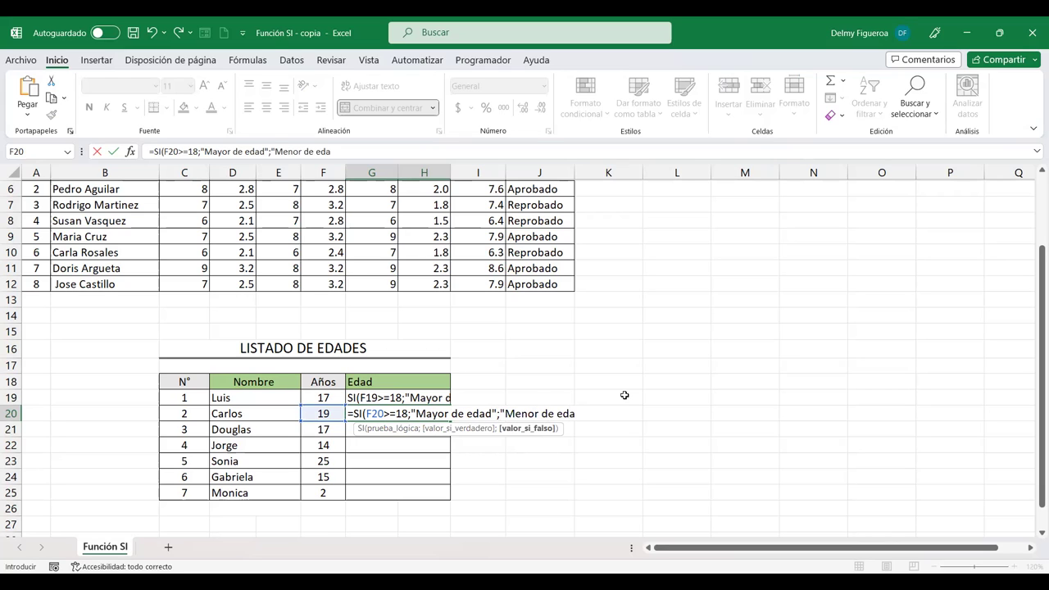
text(d"))
key(Return)
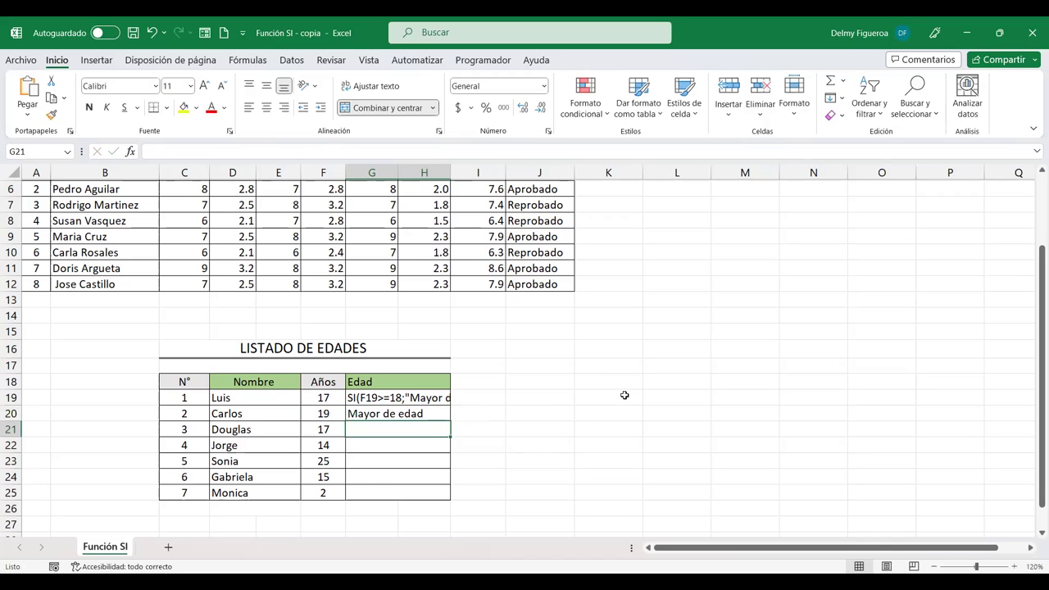
click(442, 416)
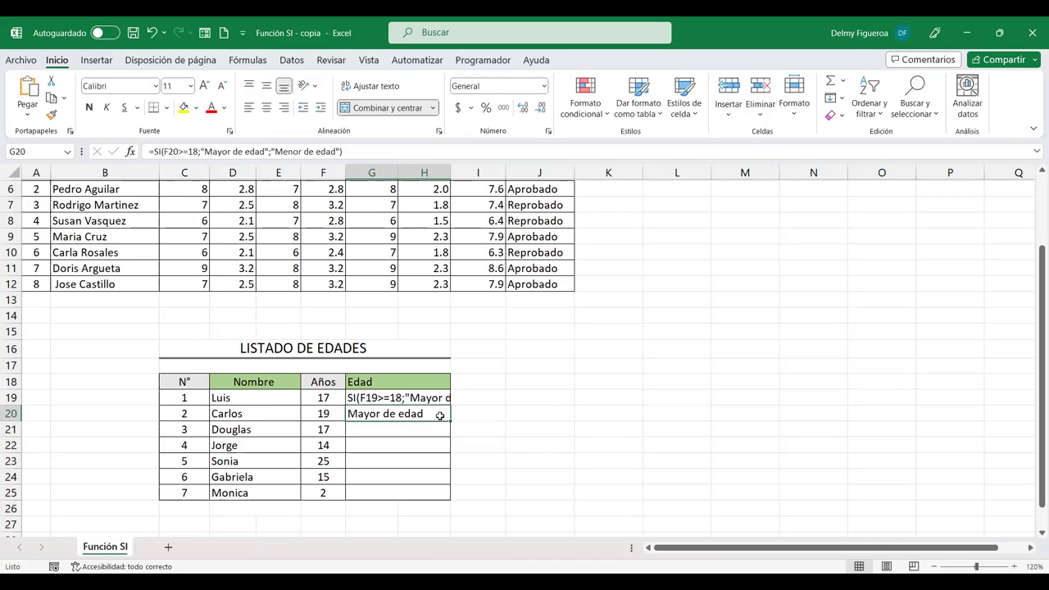
double_click(448, 421)
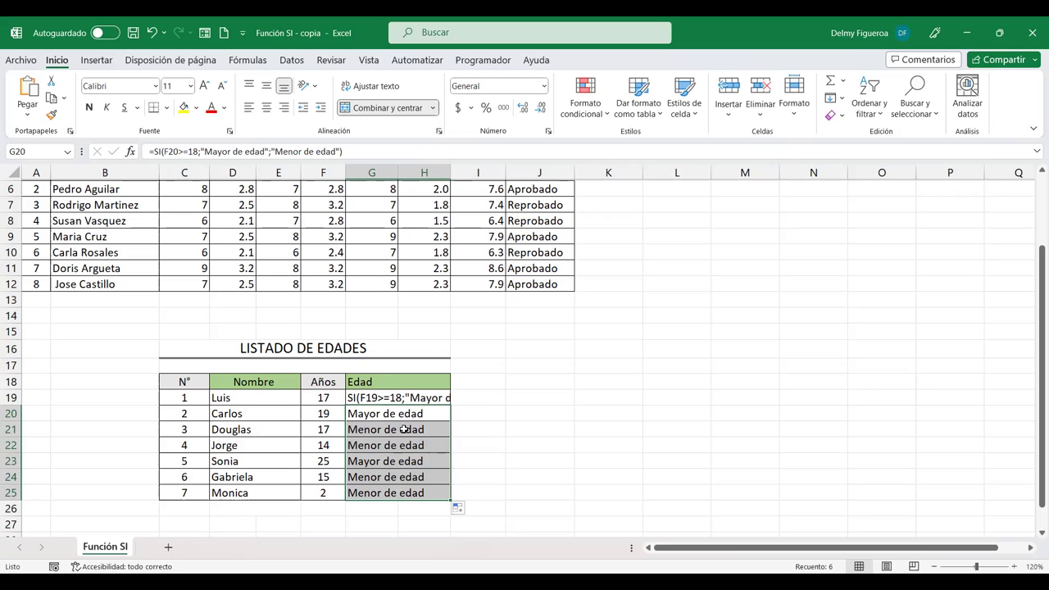
Turn the text in cell J5 back into a working SI formula by adding an equals sign in front
click(417, 399)
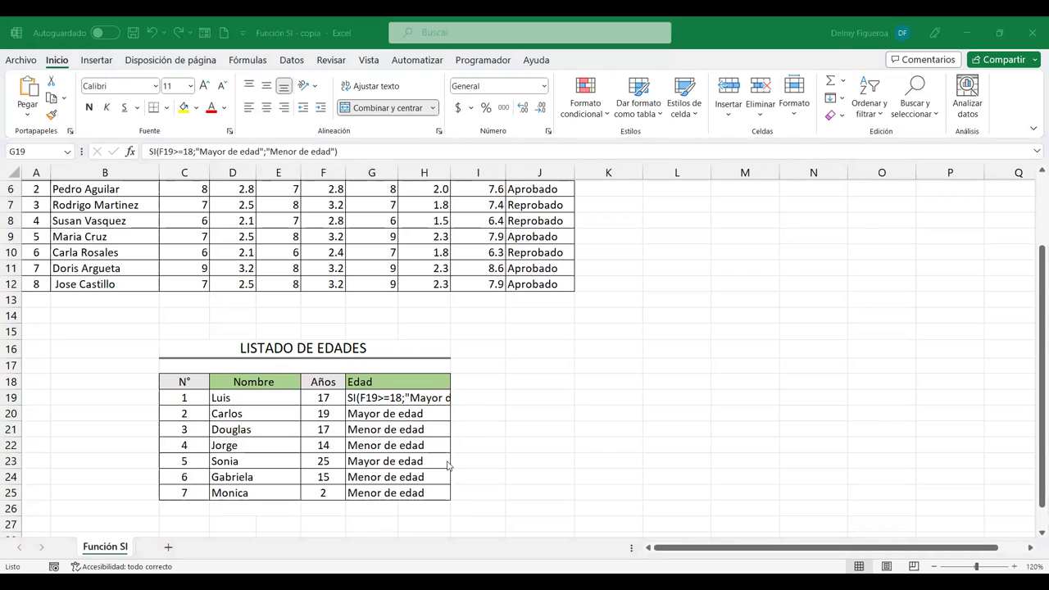
scroll(449, 466, up, 2)
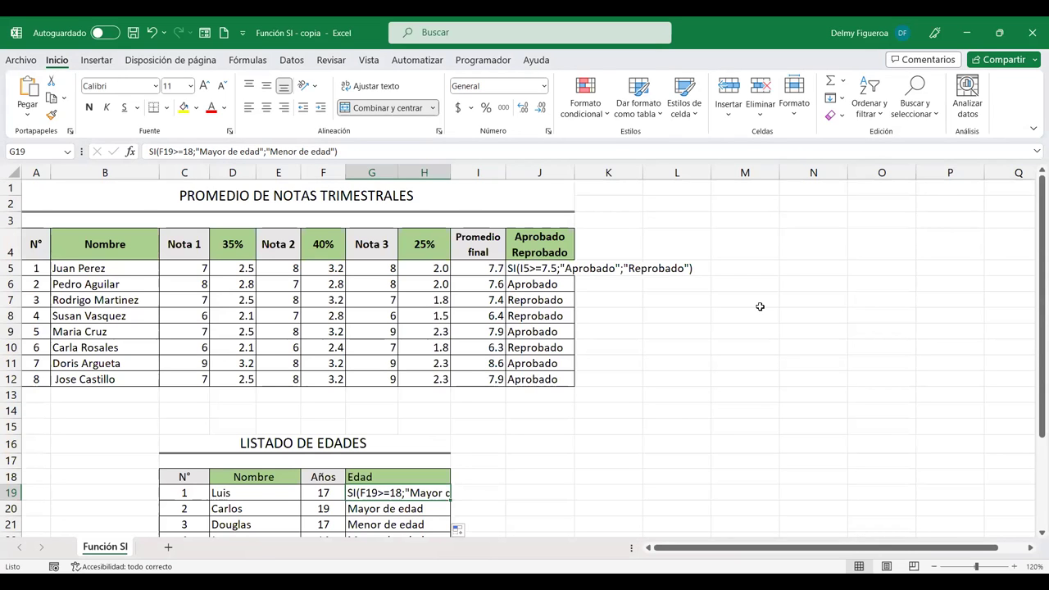
click(554, 267)
click(344, 145)
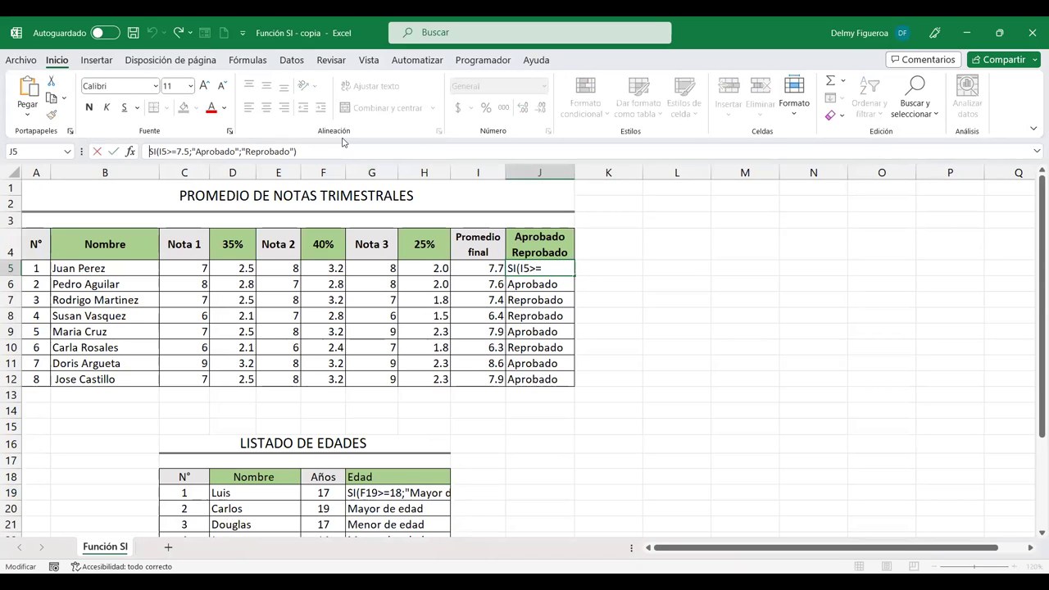
text(=)
key(Return)
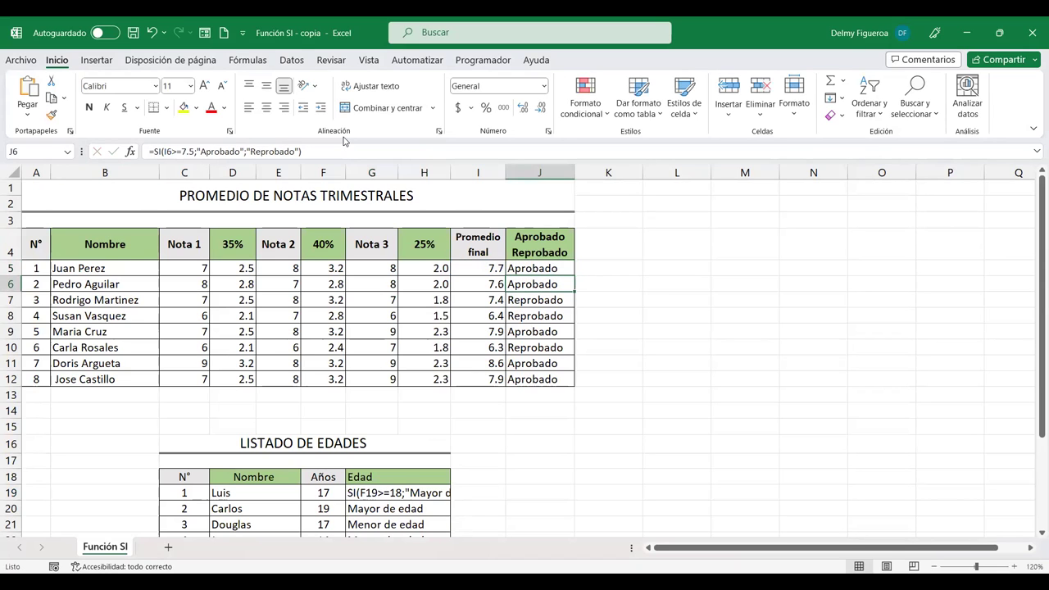
Turn the text in cell G19 back into a working SI formula by adding an equals sign in front
click(381, 492)
click(150, 152)
text(=)
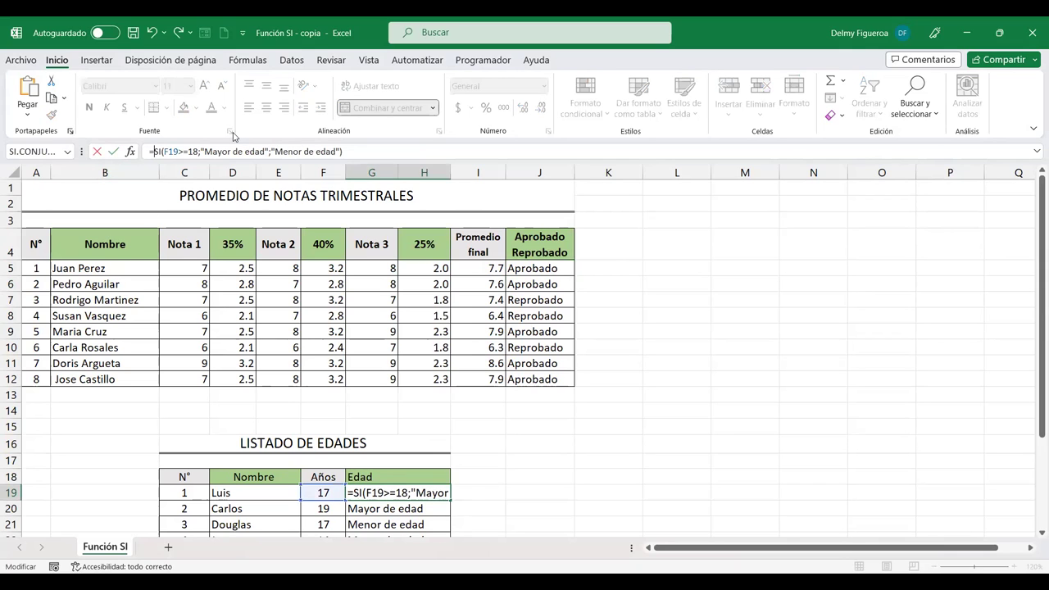
key(Return)
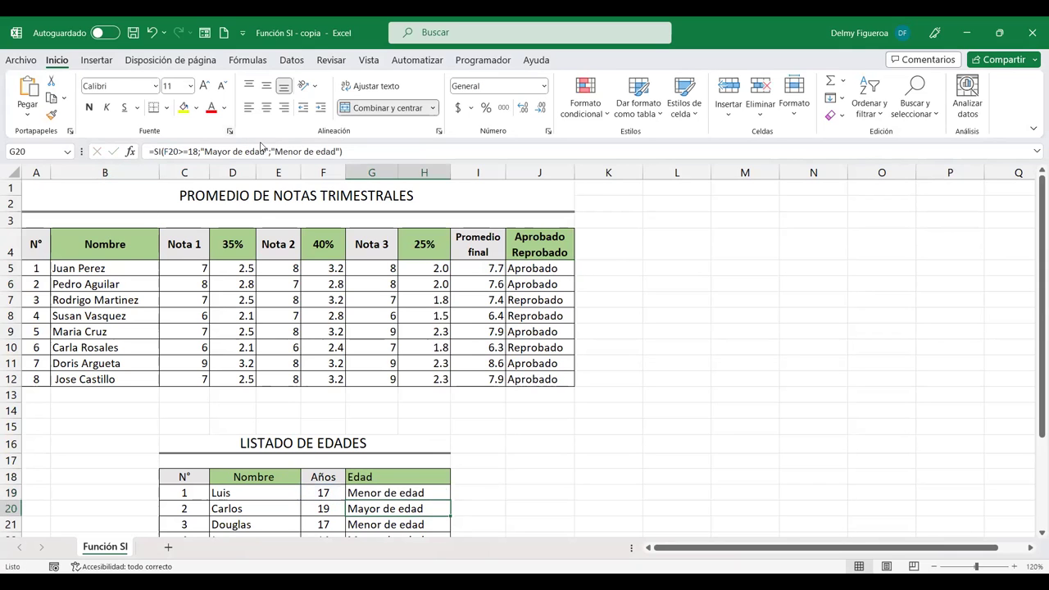
Add the column heading "Puntos extra" in cell K4 of the PROMEDIO DE NOTAS TRIMESTRALES table
click(606, 267)
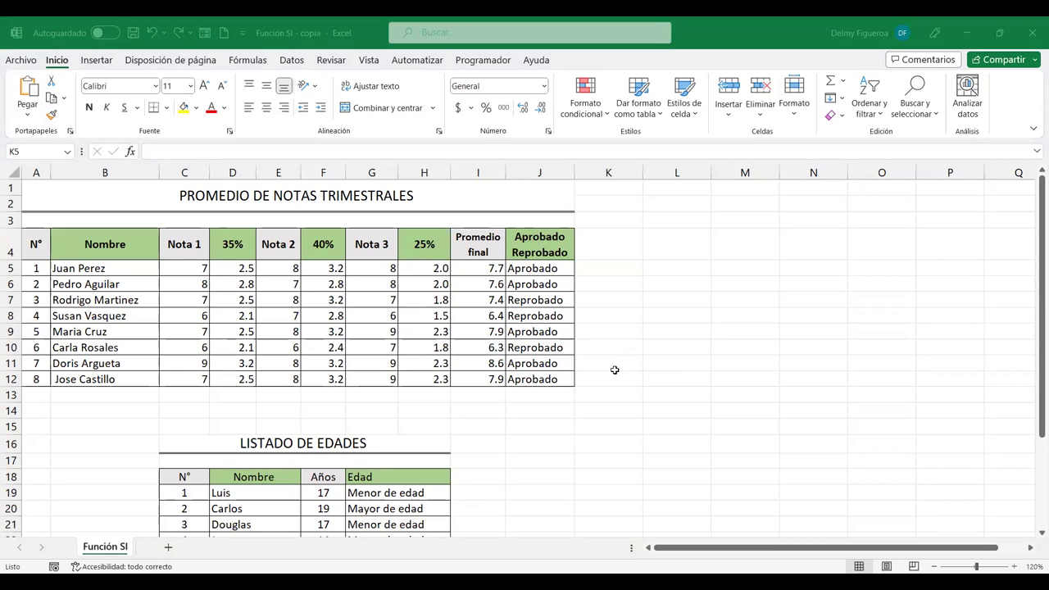
click(601, 237)
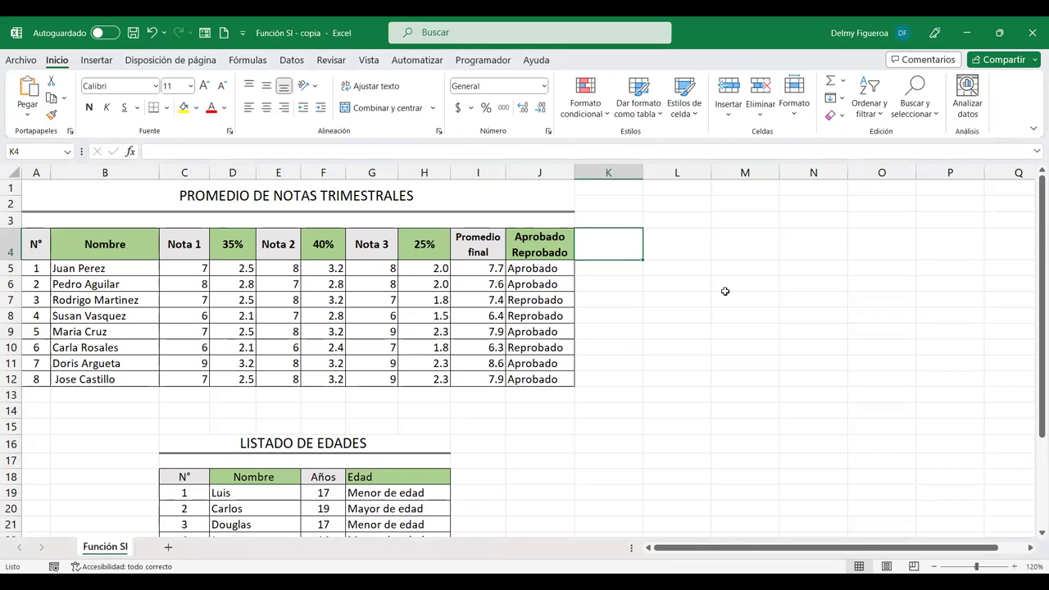
key(Down)
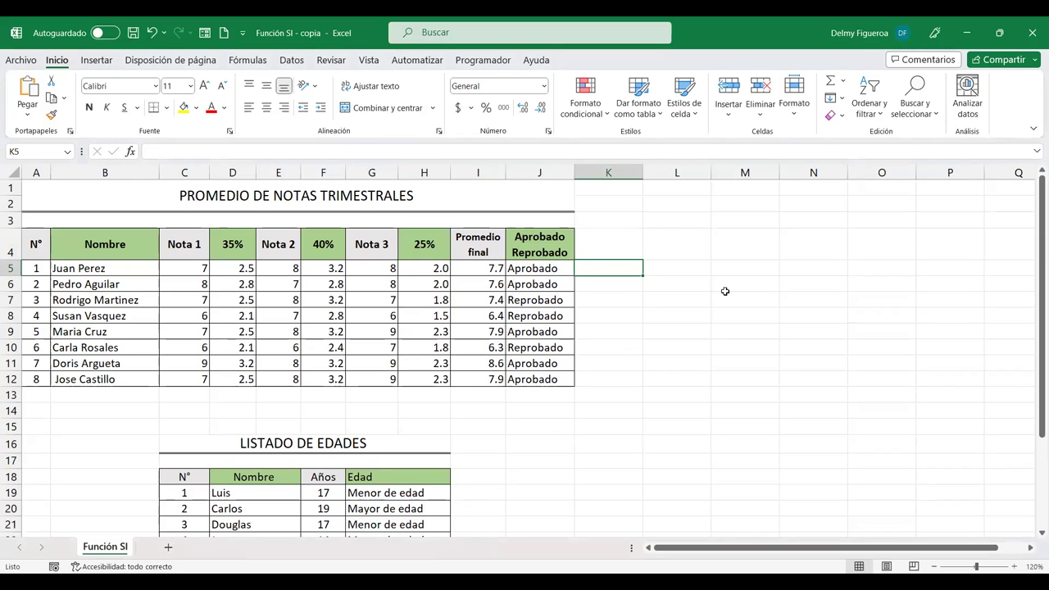
key(Up)
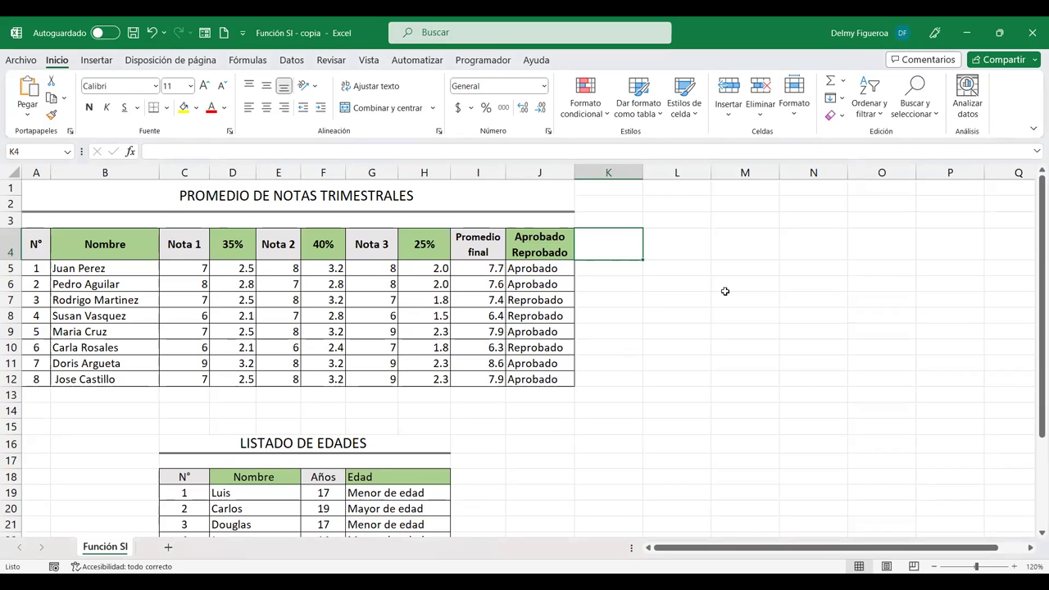
text(Puntos extra)
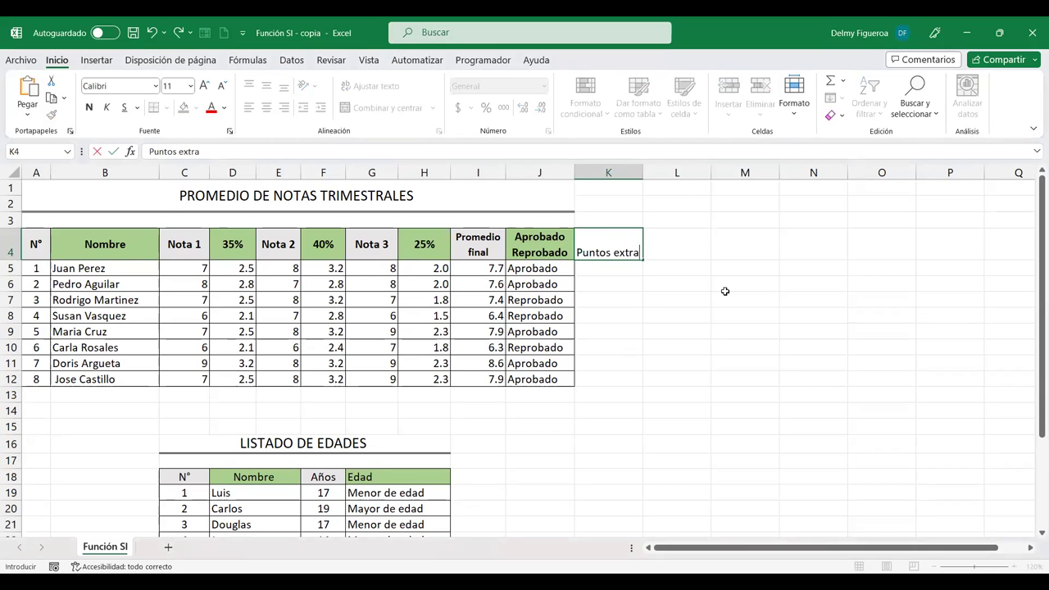
key(Return)
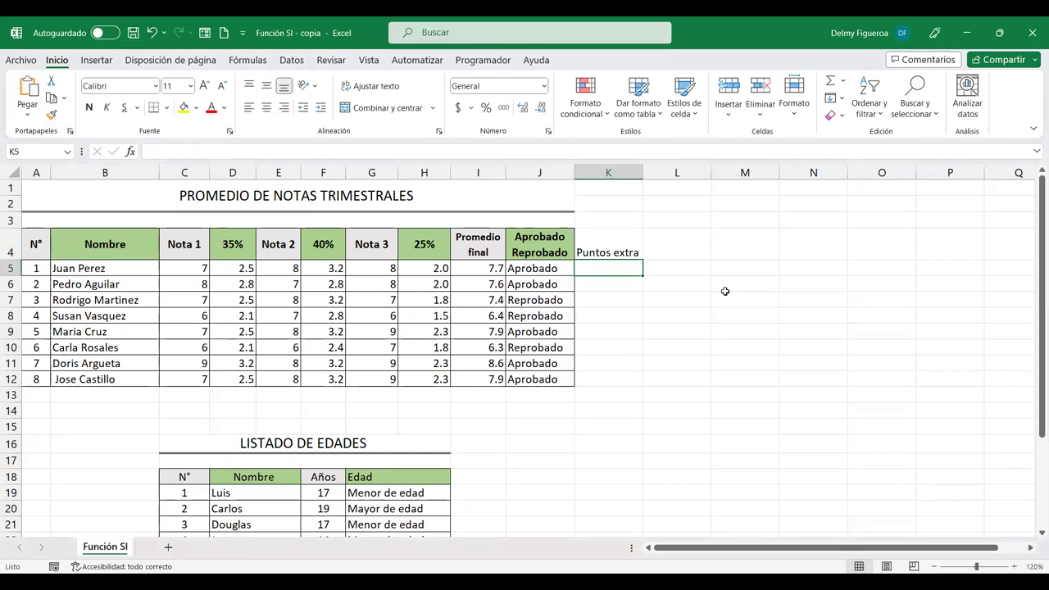
key(Up)
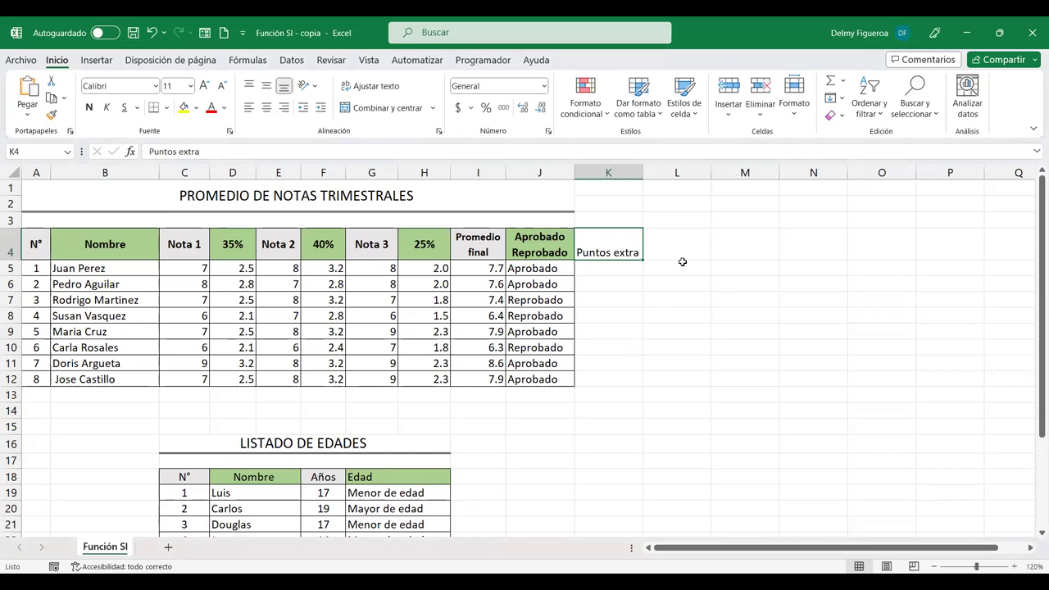
Copy the formatting of the "Promedio final" heading onto the "Puntos extra" heading in K4
click(477, 240)
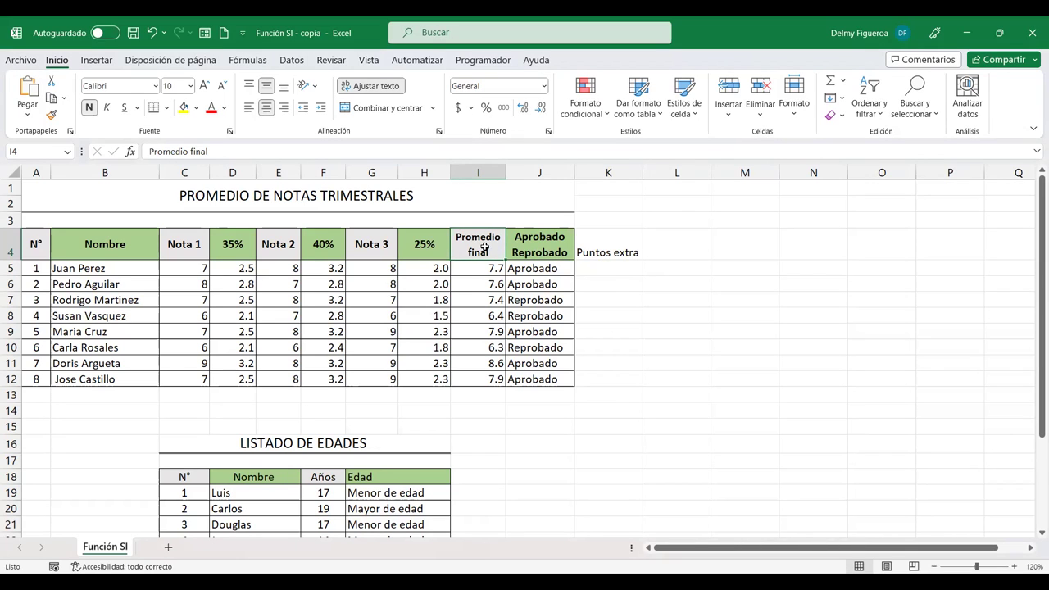
click(51, 115)
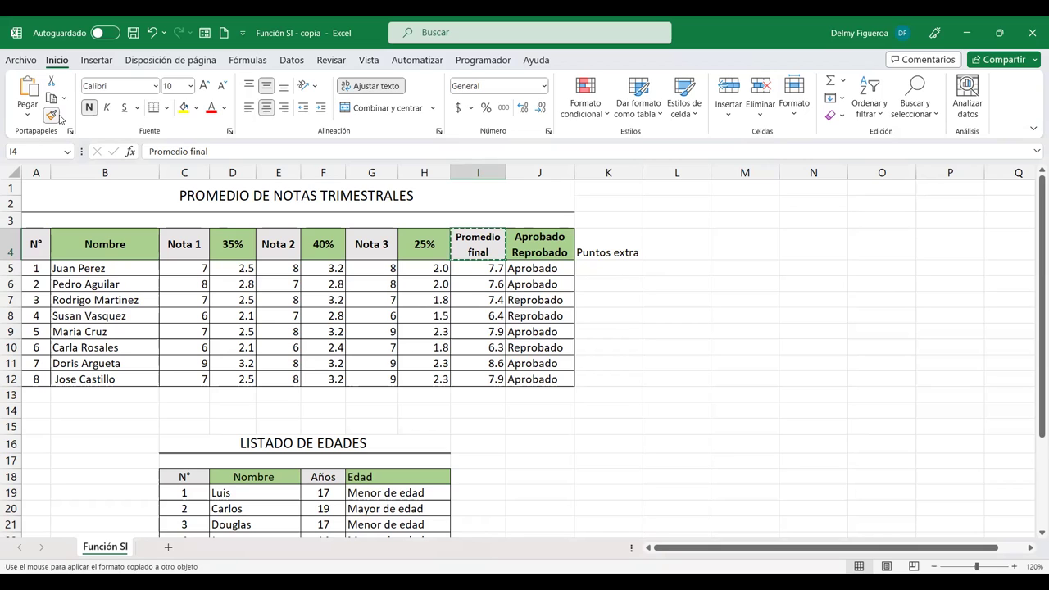
click(621, 249)
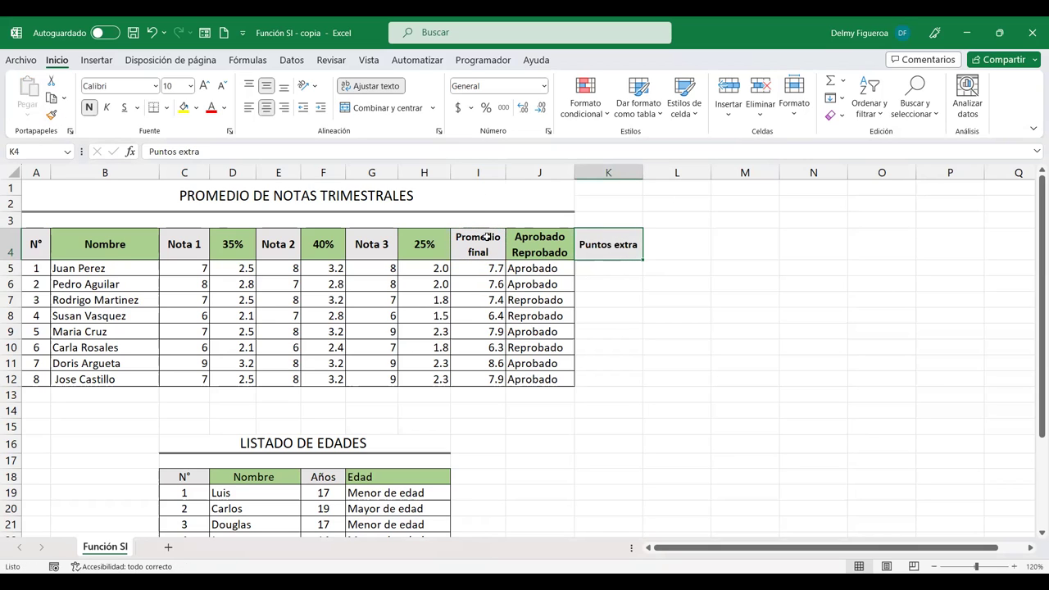
click(606, 262)
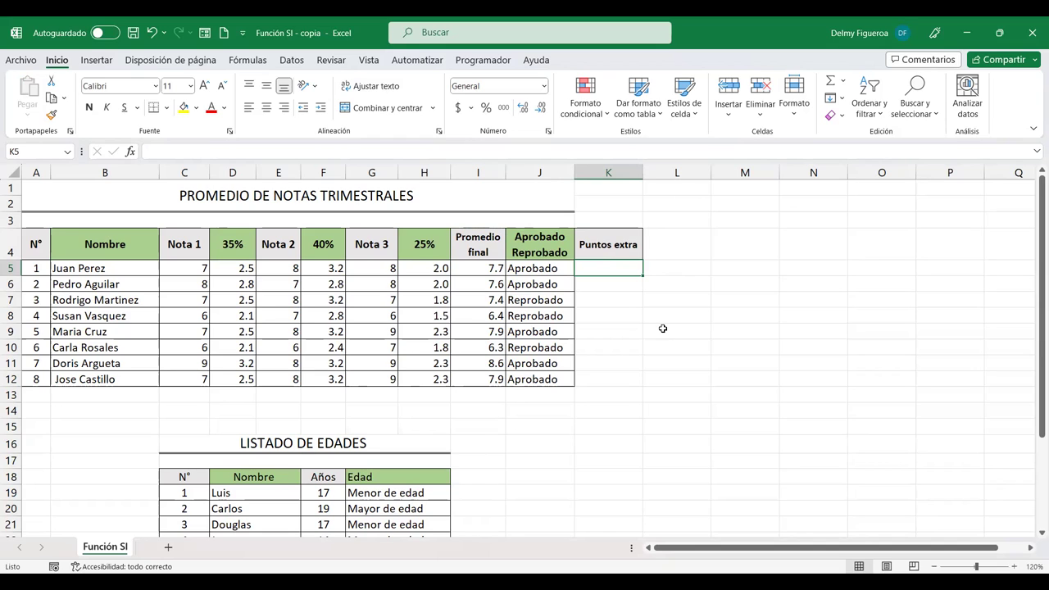
text(=)
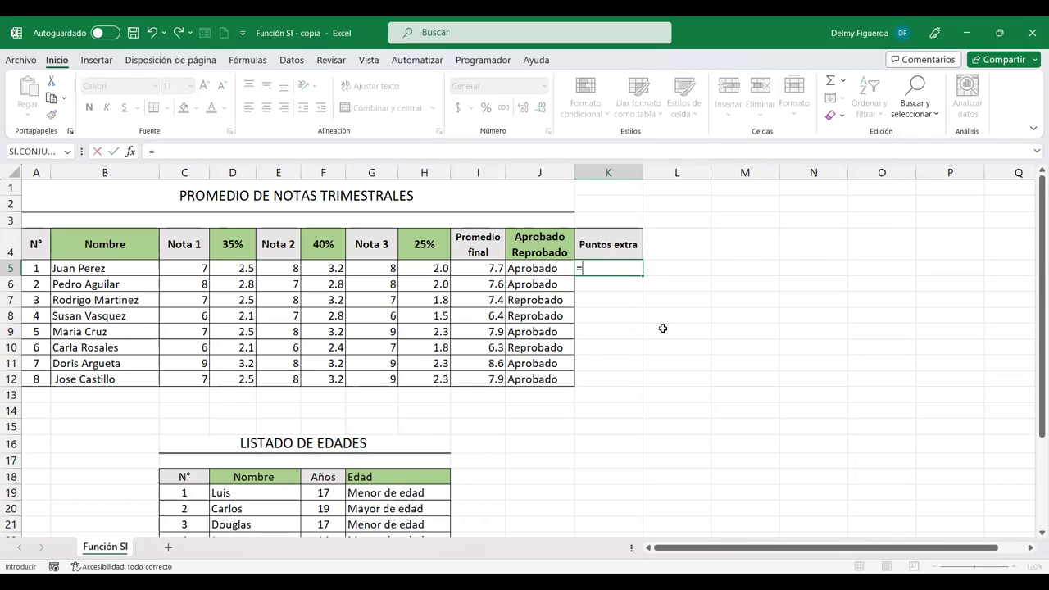
text(si)
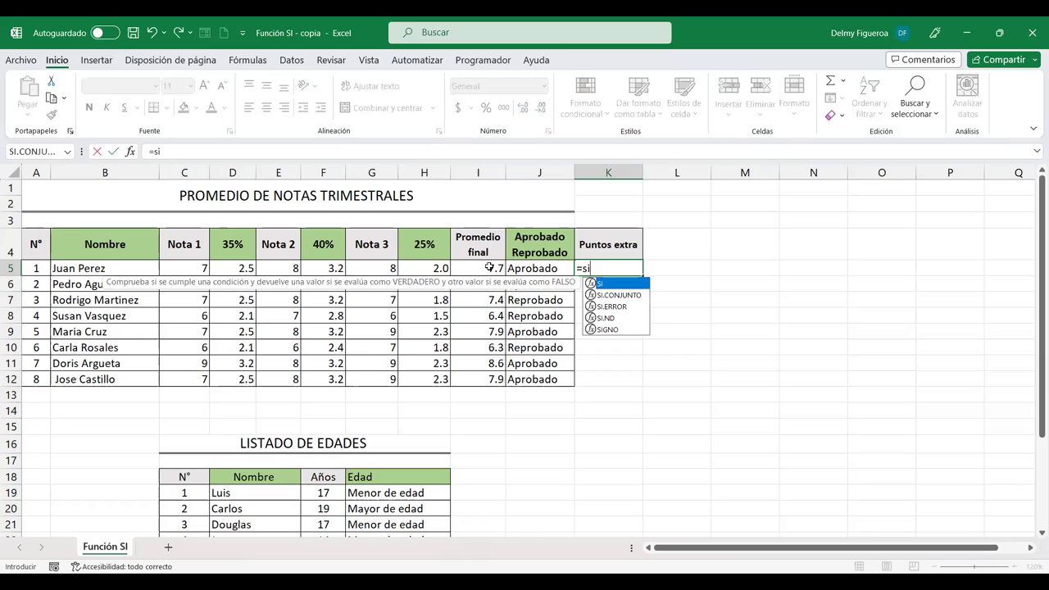
click(489, 268)
Enter the formula +SI(I5>8;1;0) in cell K5 to award one extra point for averages above 8
click(602, 268)
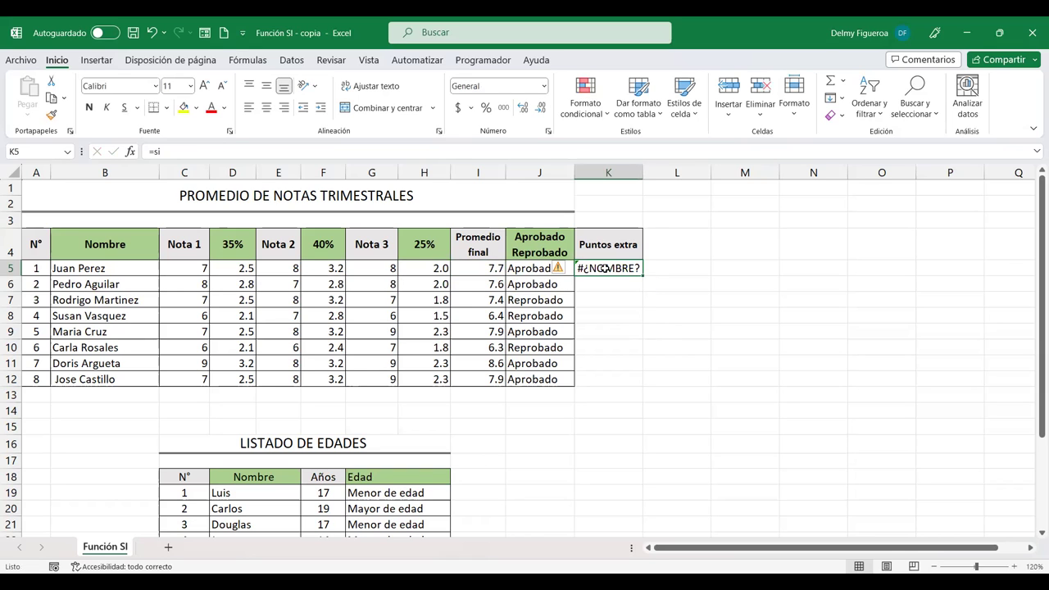
text(+)
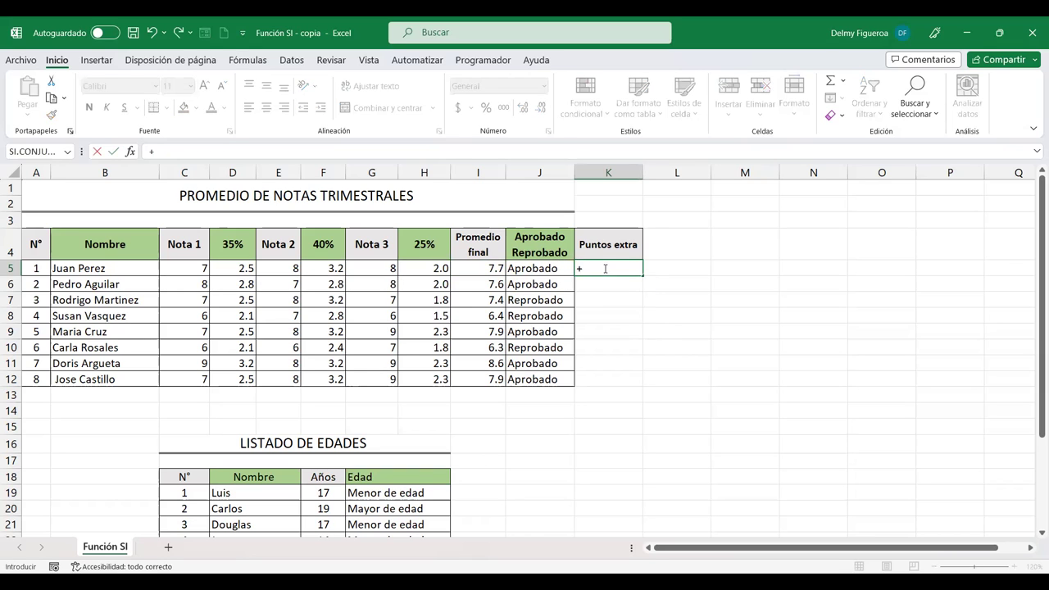
text(si)
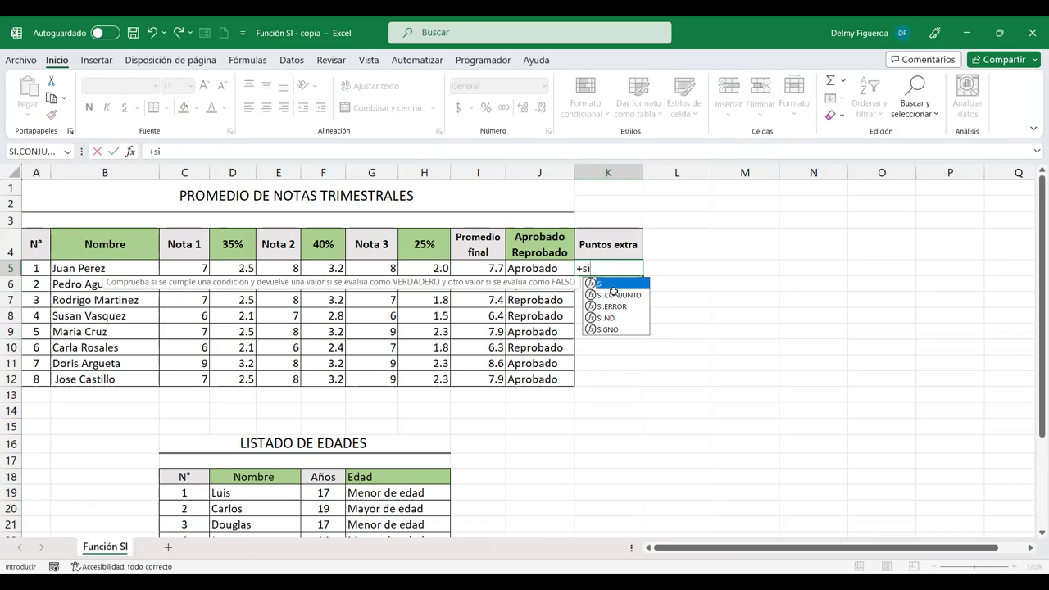
double_click(598, 282)
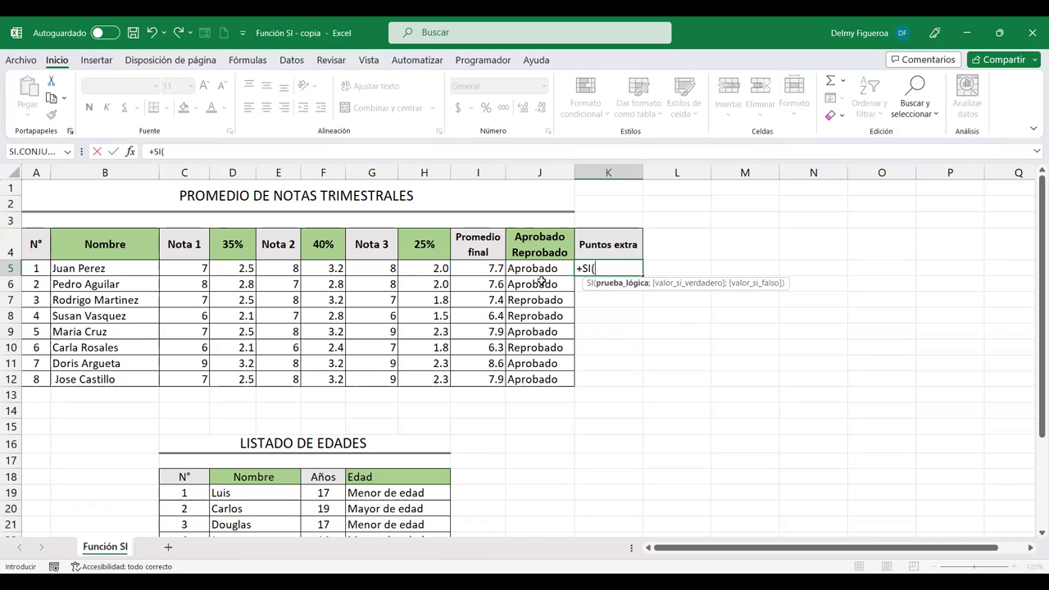
click(485, 267)
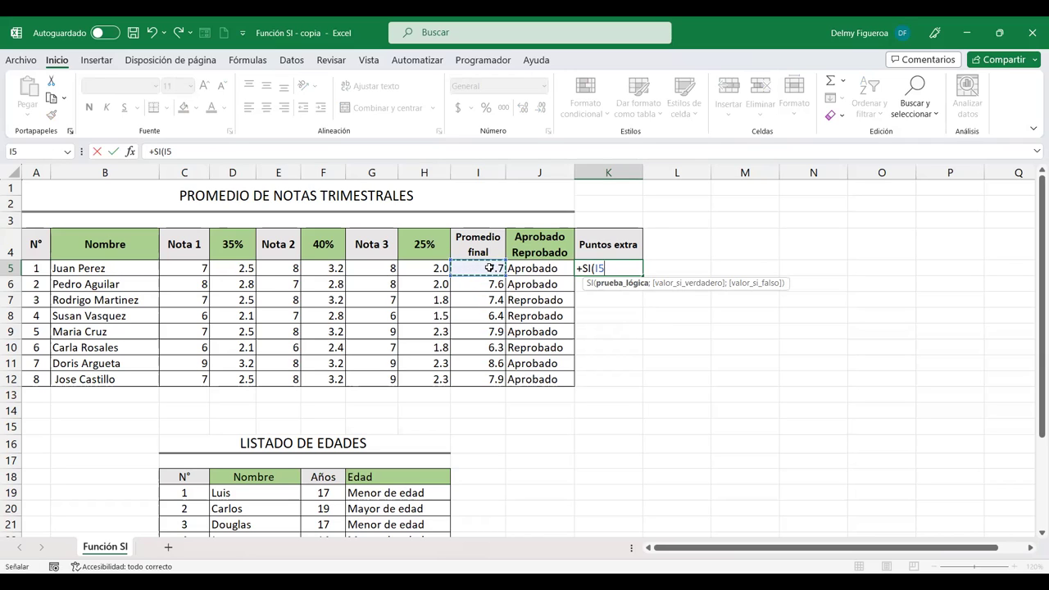
text(>8;1)
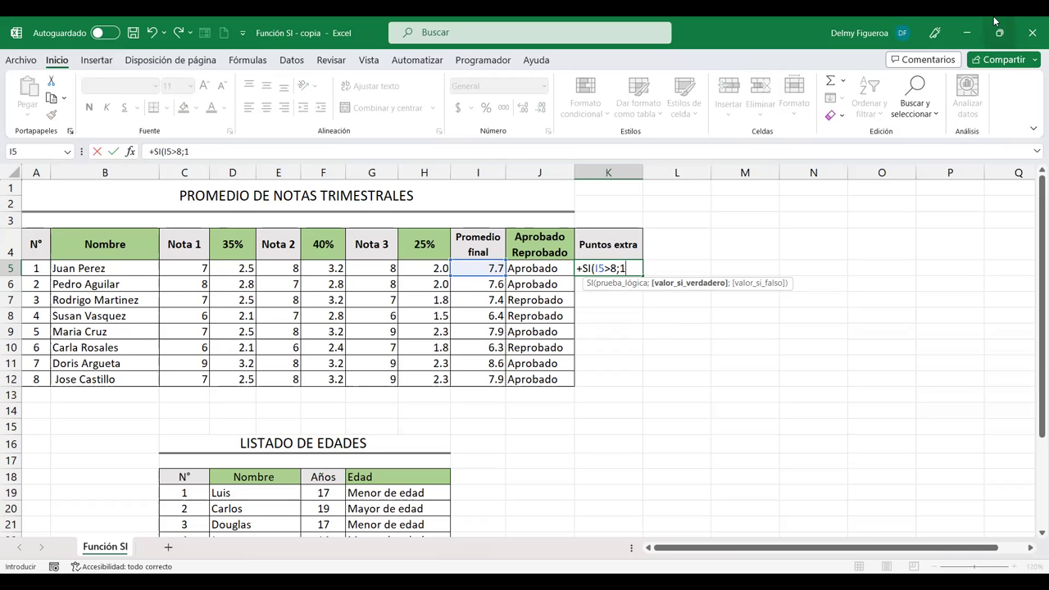
text(;)
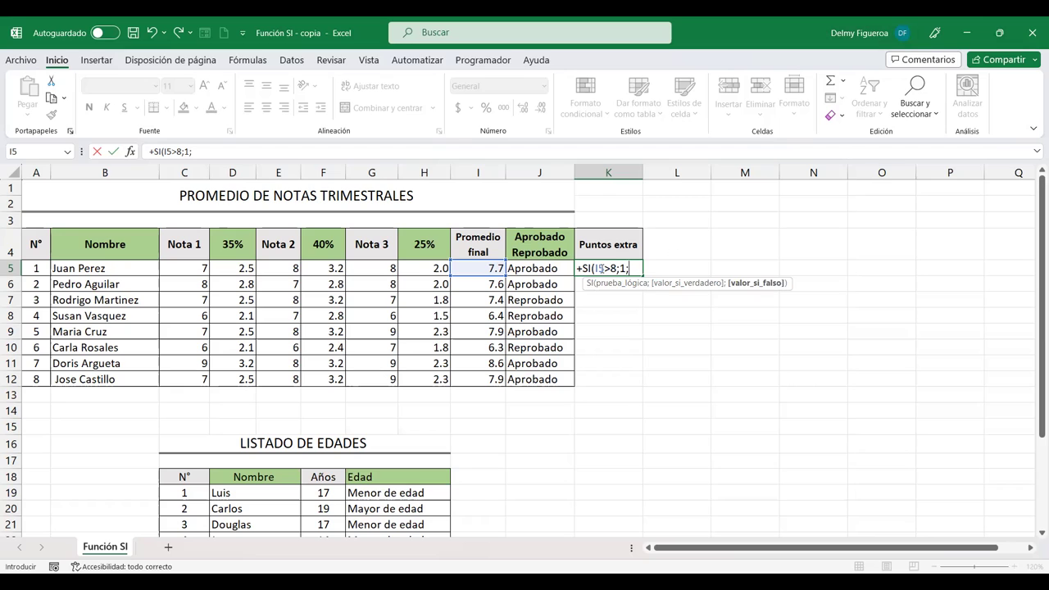
text(0)
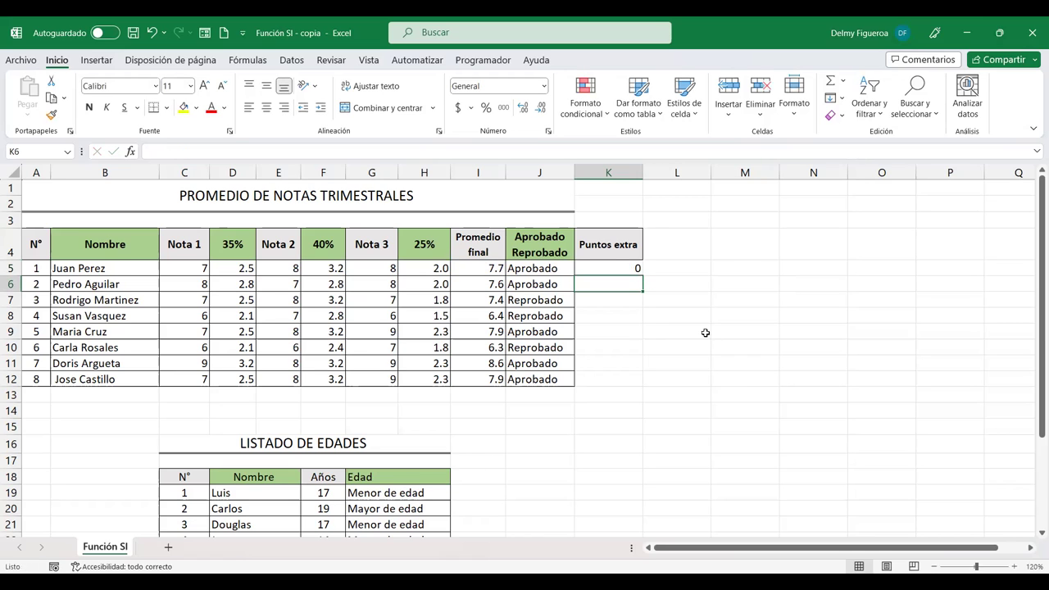
Fill the Puntos extra formula from K5 down to K12
click(624, 270)
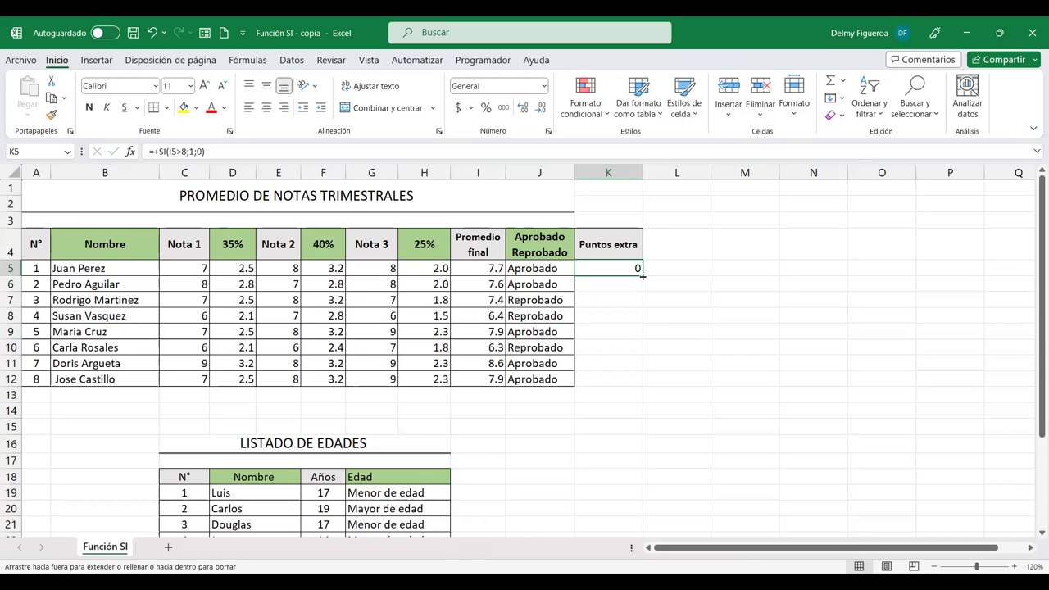
double_click(642, 277)
click(601, 360)
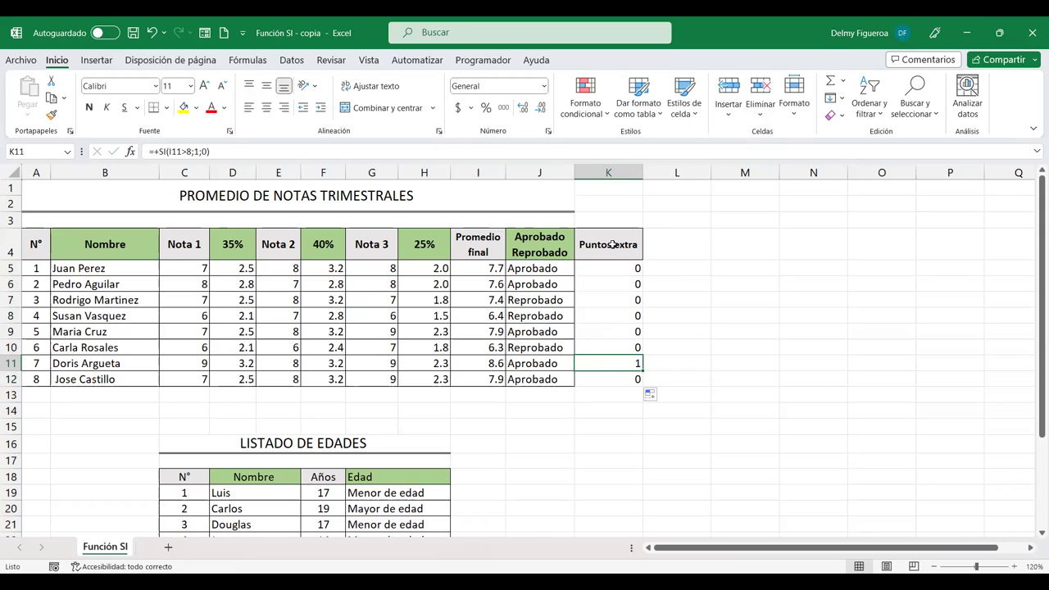
Examine the SI formula in K5 and compare it with the one in J5
click(617, 273)
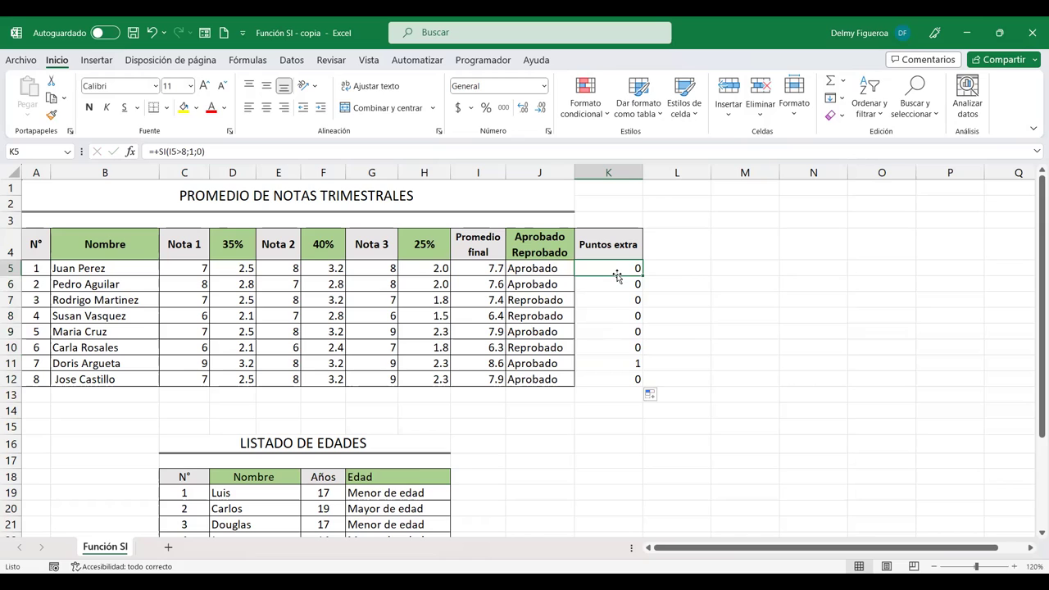
double_click(617, 274)
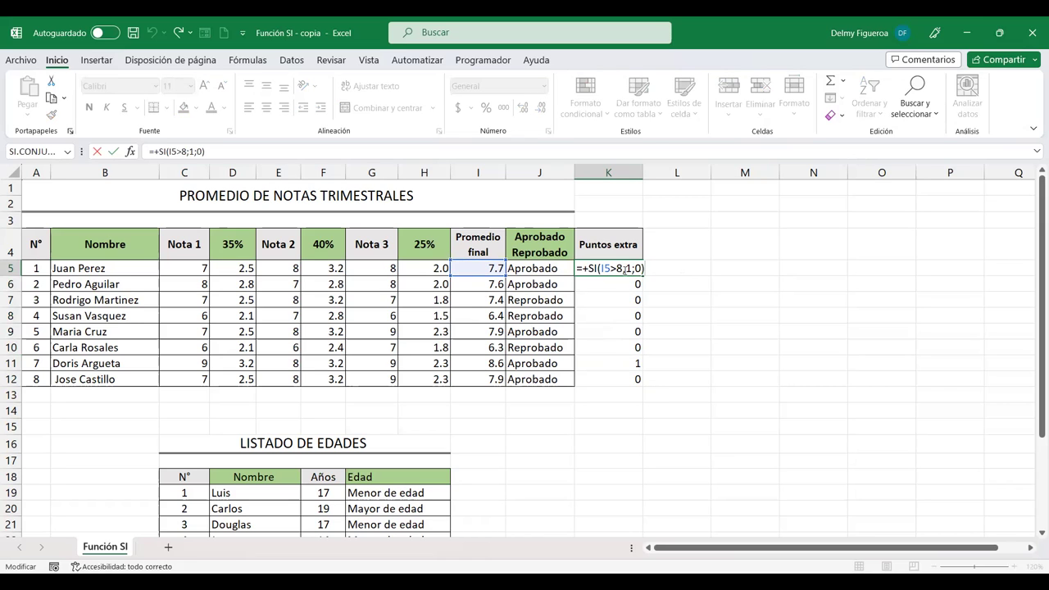
key(Escape)
click(561, 269)
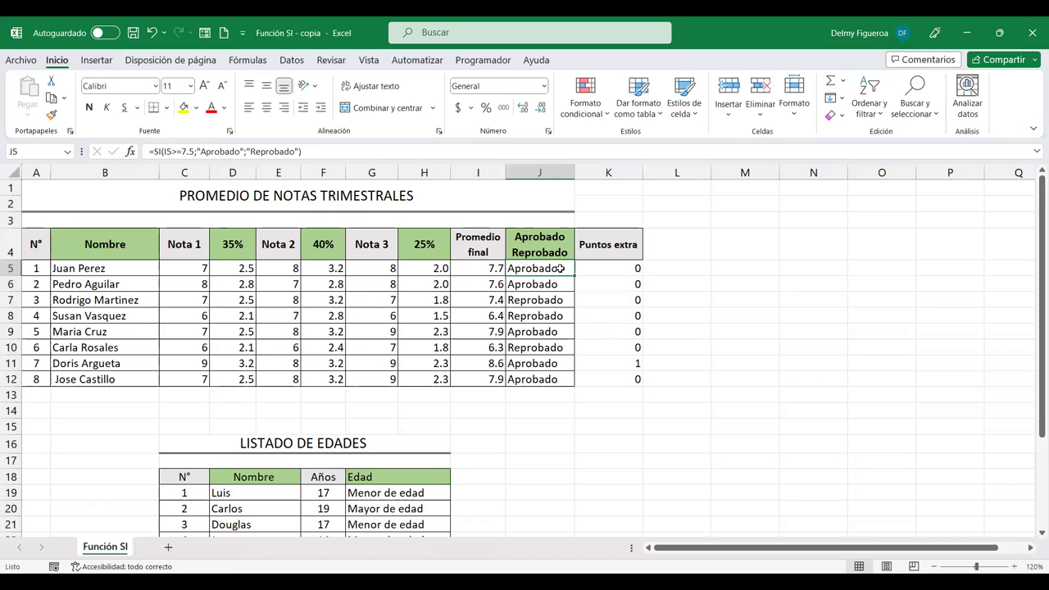
double_click(561, 268)
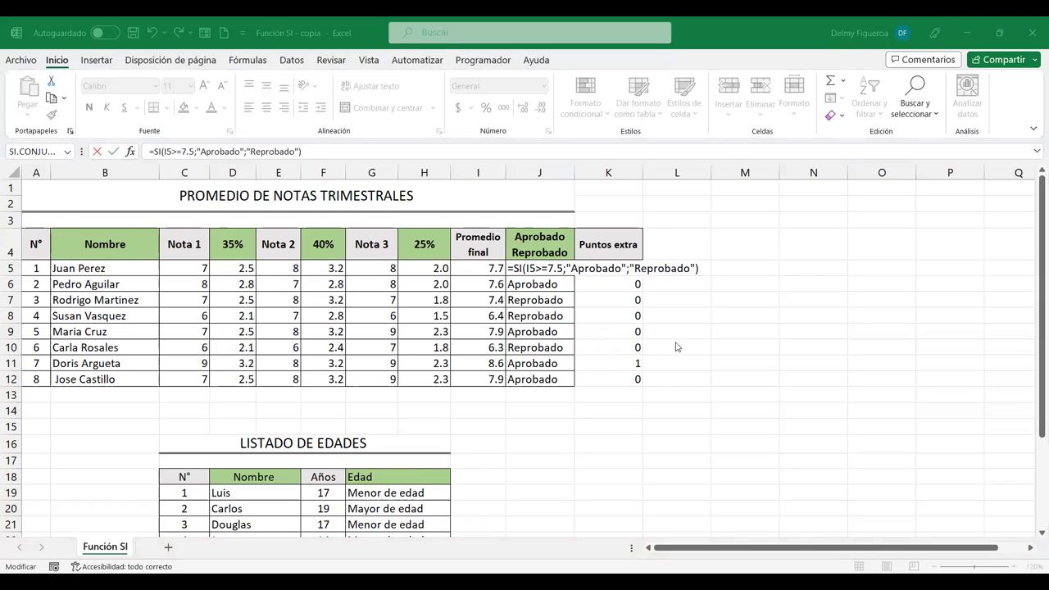
Clear the filled Puntos extra formulas from K6 to K12
click(637, 285)
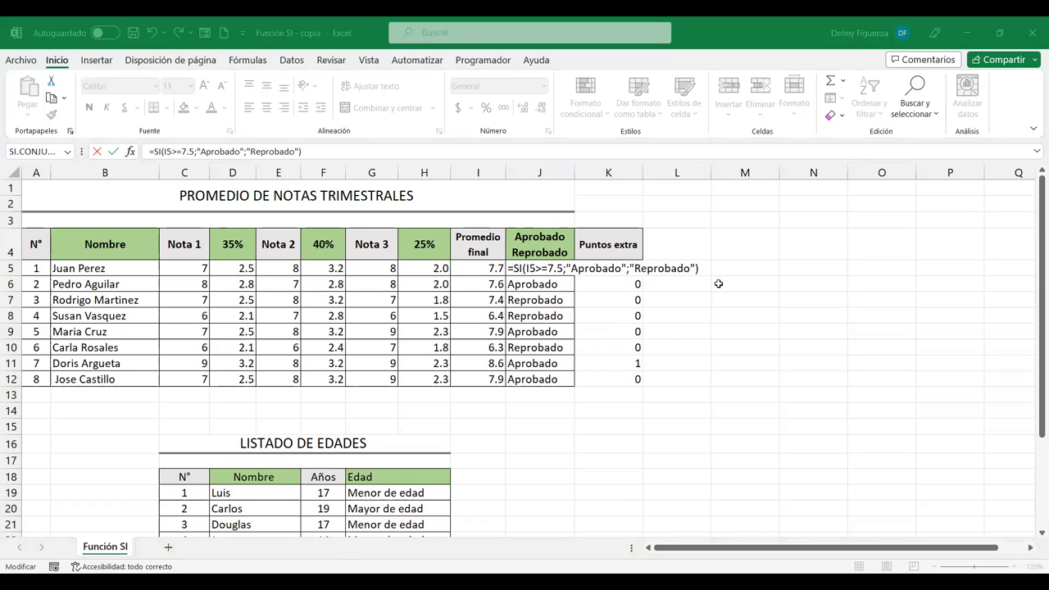
shift+click(627, 385)
key(Delete)
Check the SI formula in K5 and copy it down through K12
click(610, 271)
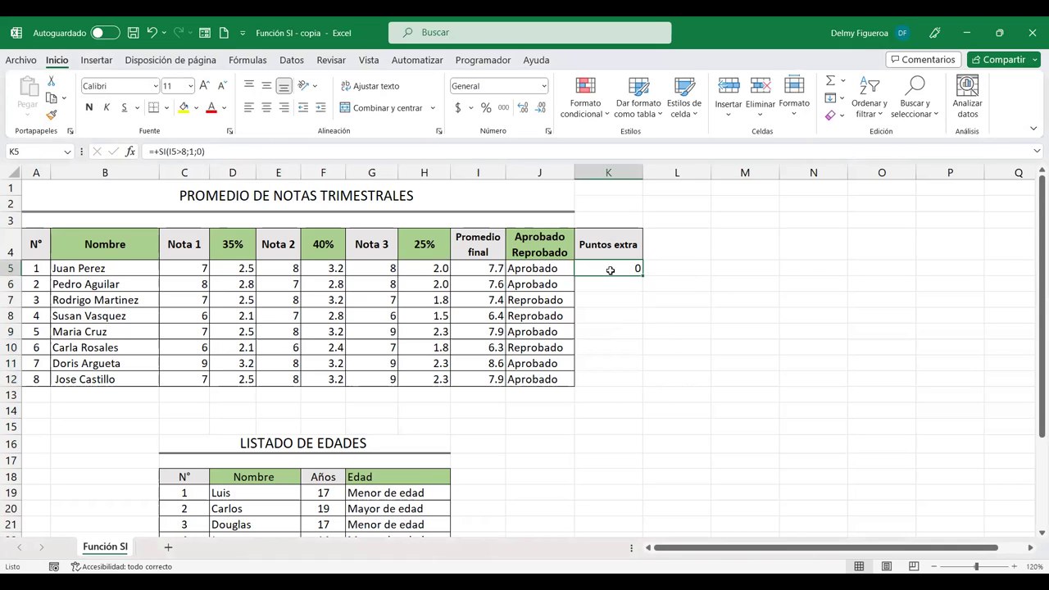
double_click(610, 271)
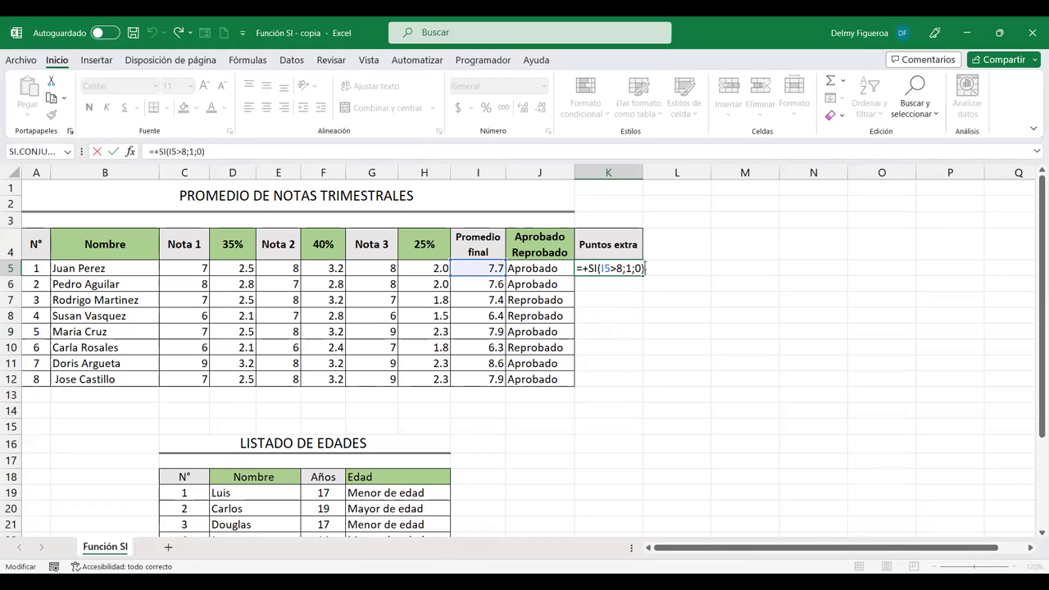
key(Return)
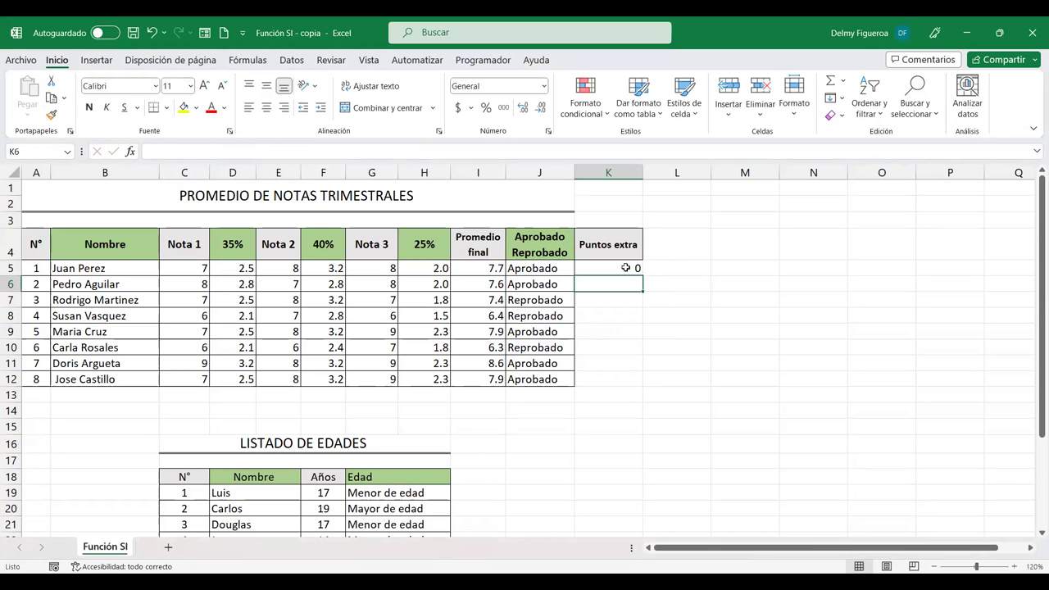
click(631, 268)
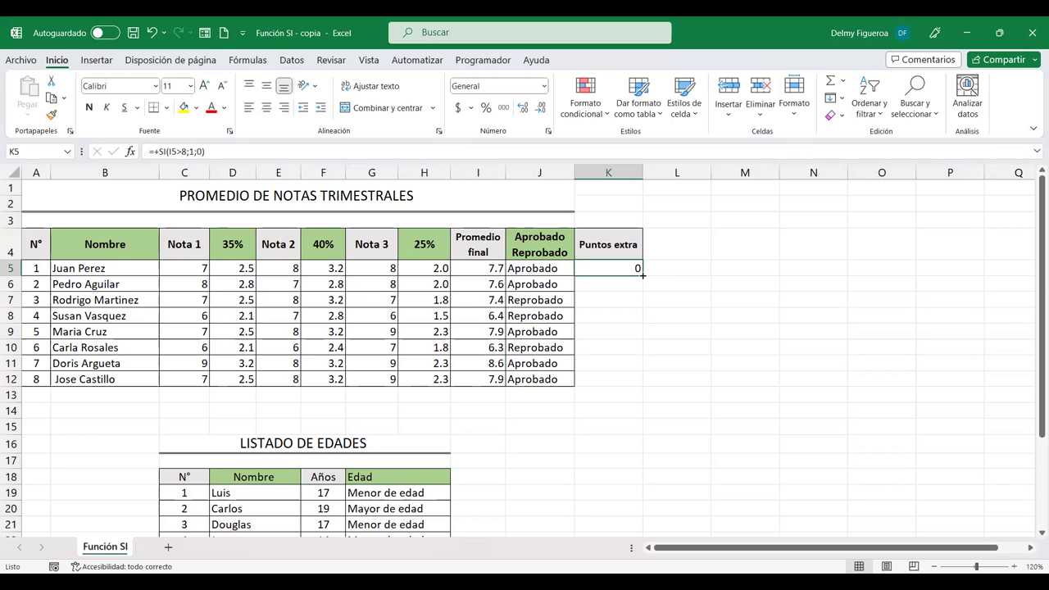
drag(643, 276, 642, 386)
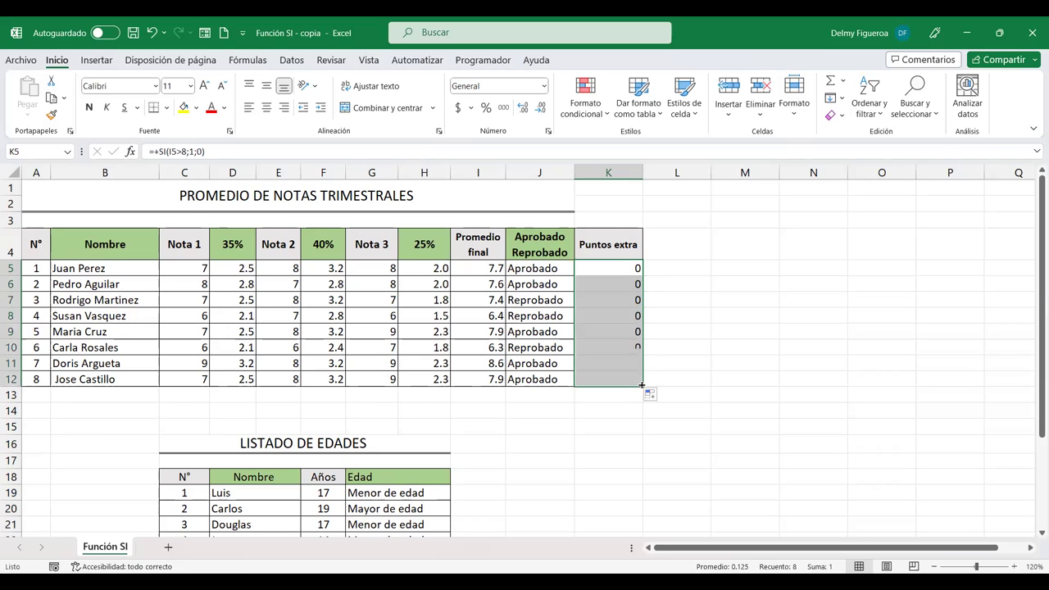
click(620, 268)
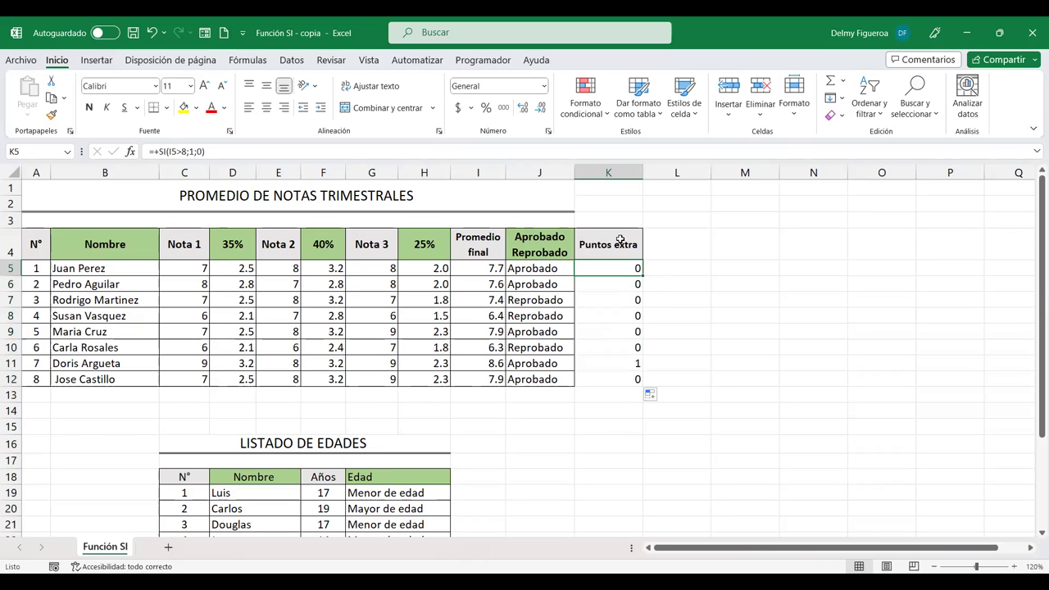
click(620, 239)
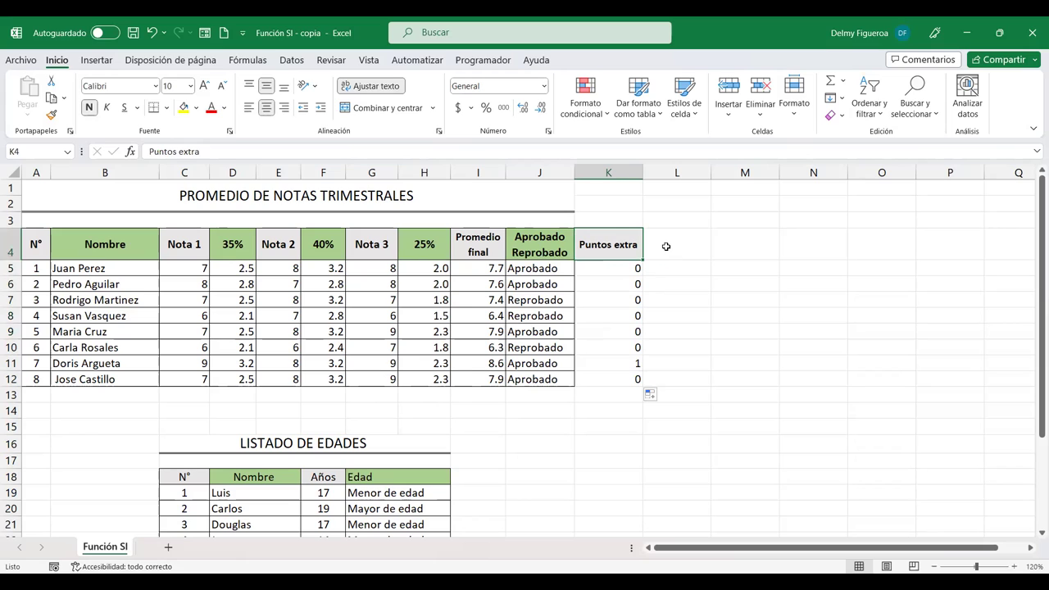
click(613, 266)
drag(614, 270, 616, 395)
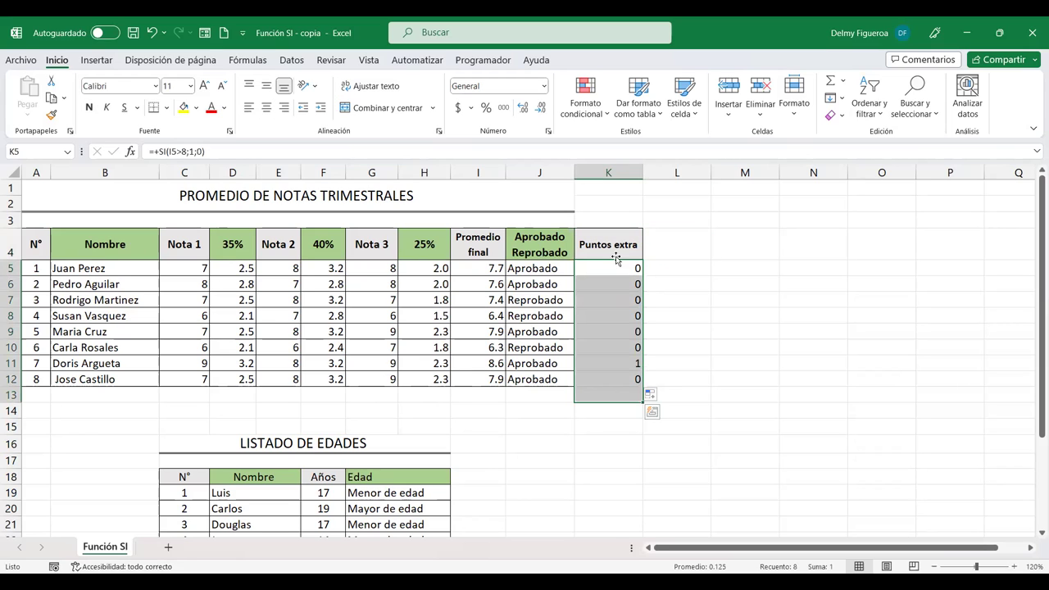
click(677, 246)
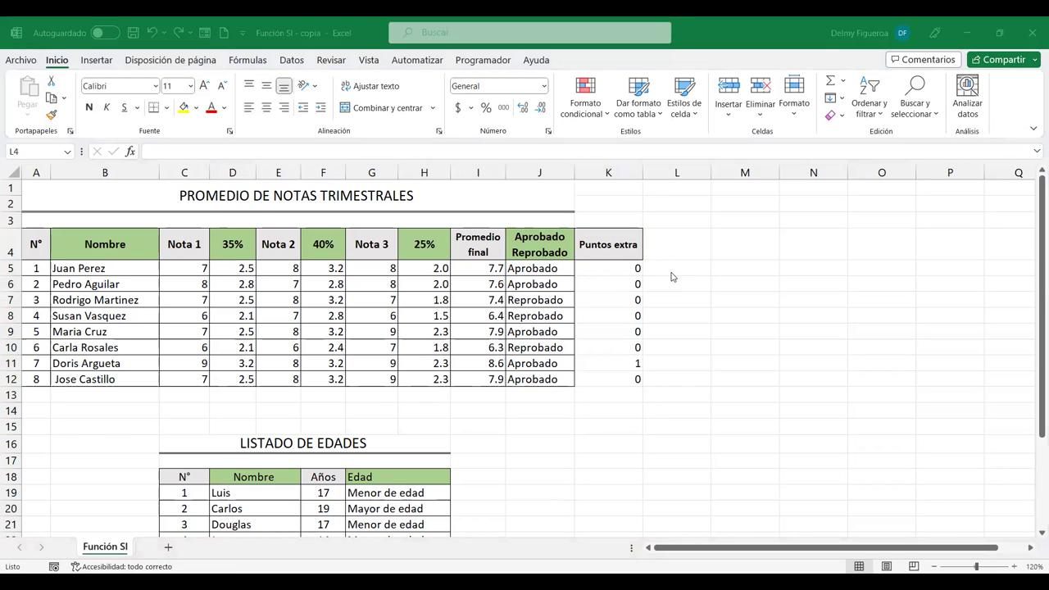
click(622, 273)
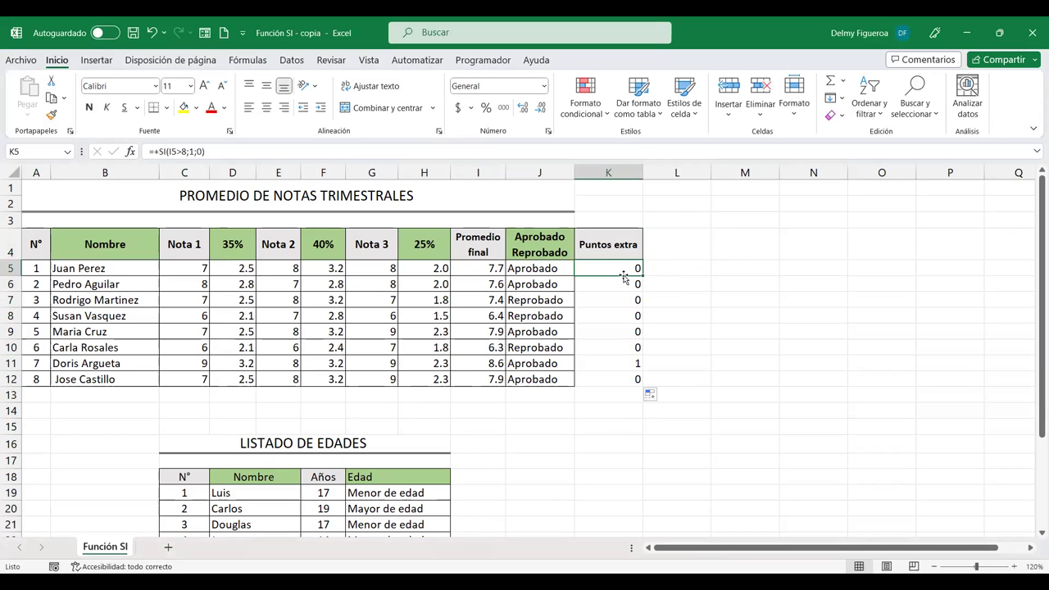
Enter the header Nota final in L4 and copy the formatting of the Aprobado Reprobado header onto it
click(668, 248)
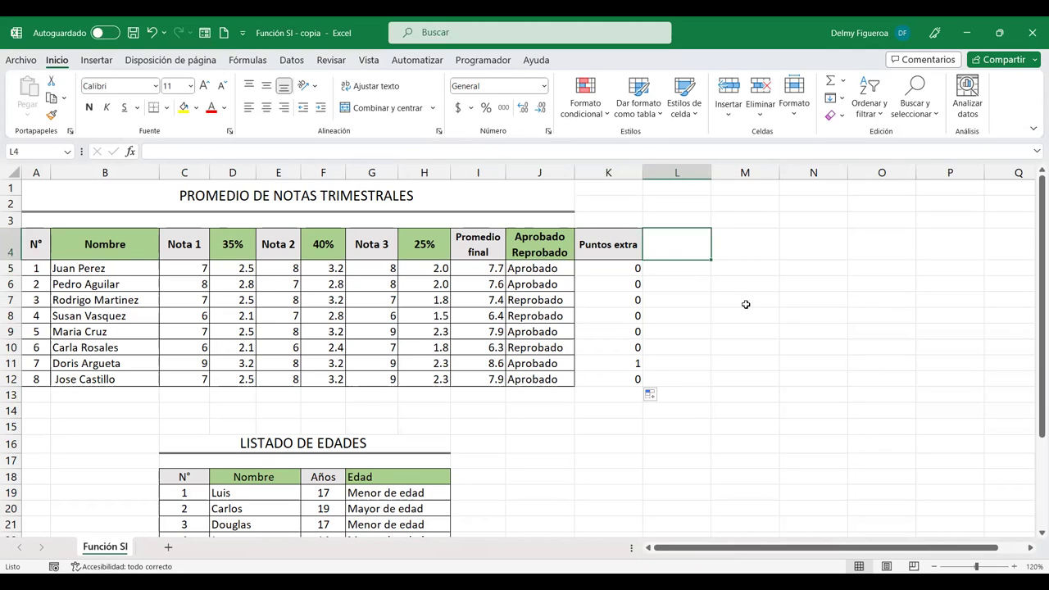
text(Nota final)
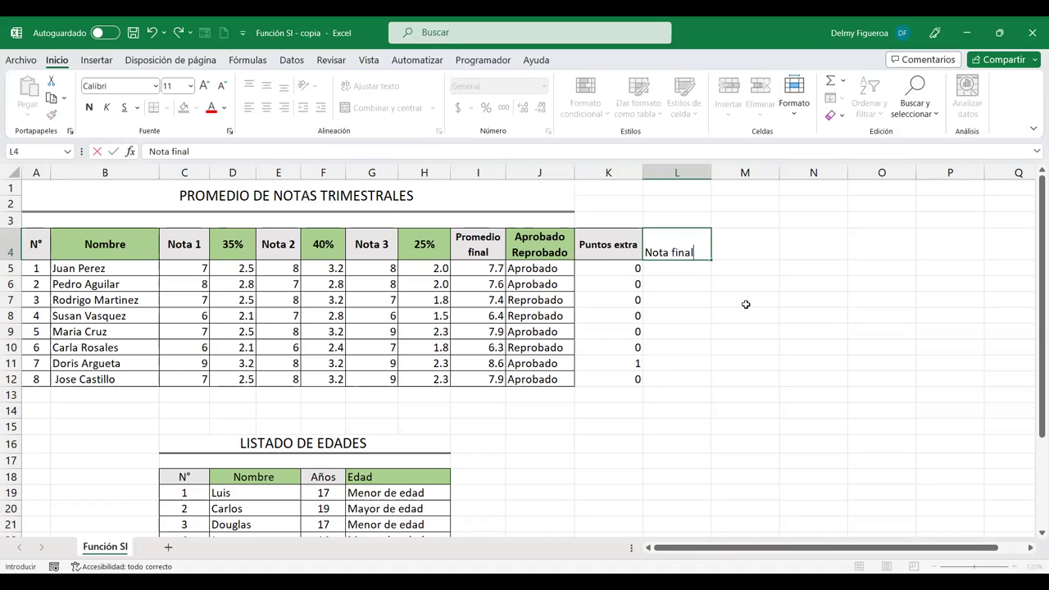
key(Return)
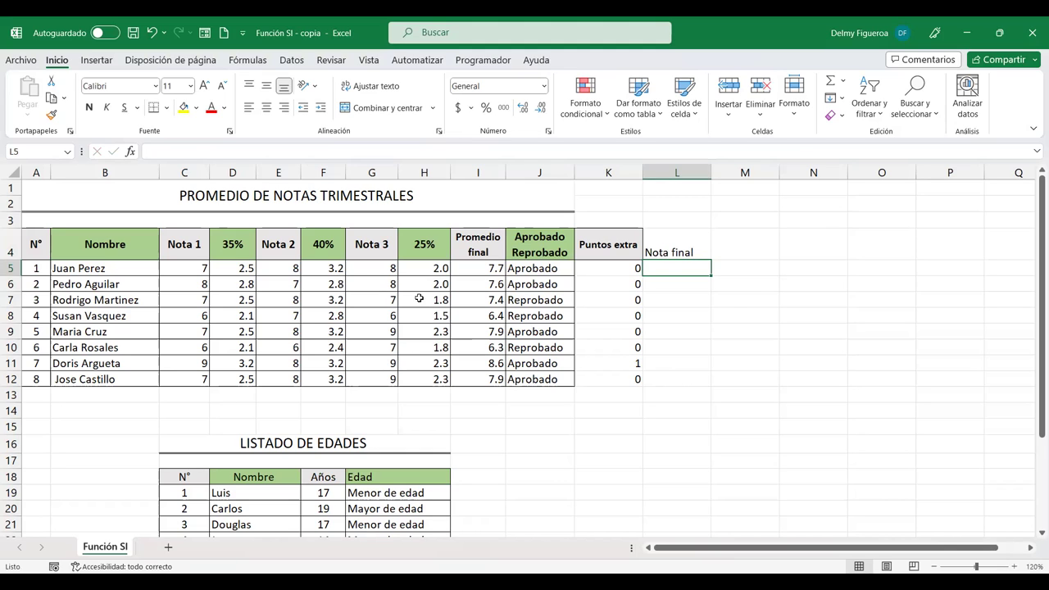
click(688, 246)
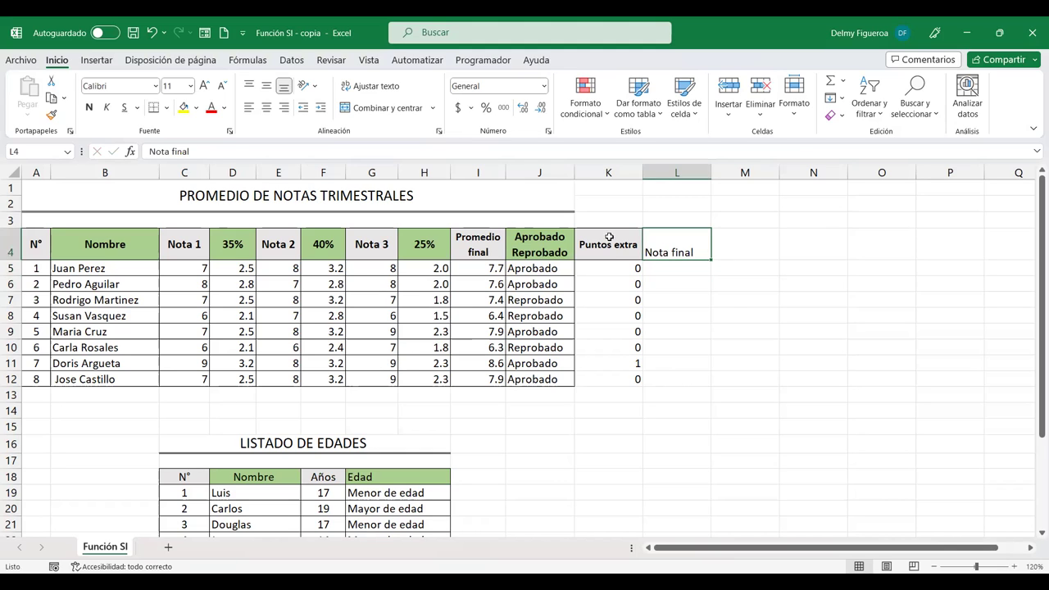
click(546, 241)
click(54, 118)
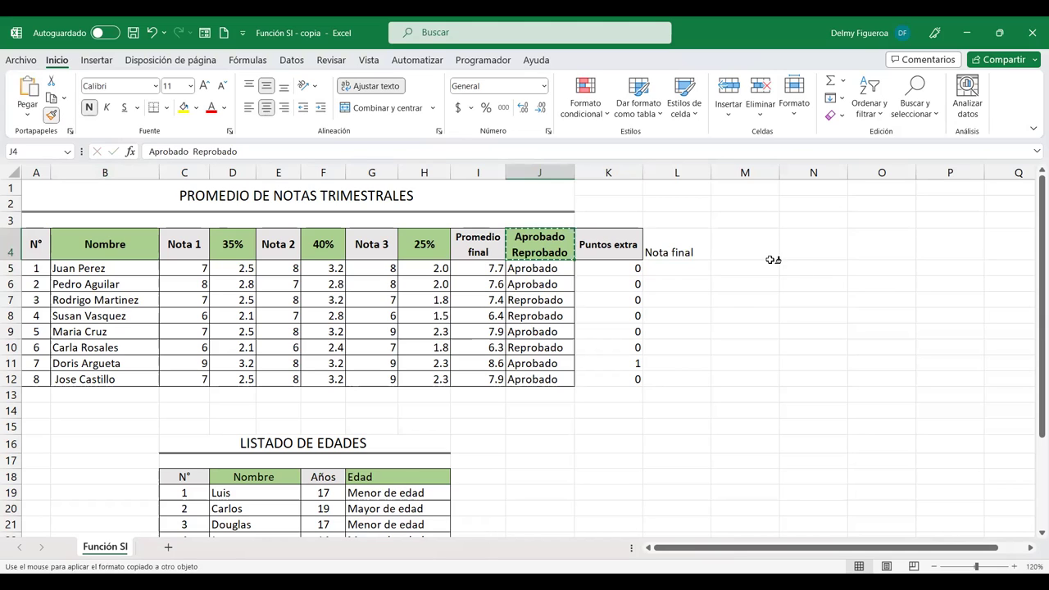
click(660, 244)
Apply all borders to the Puntos extra and Nota final columns, K4 to L12
drag(633, 248, 676, 373)
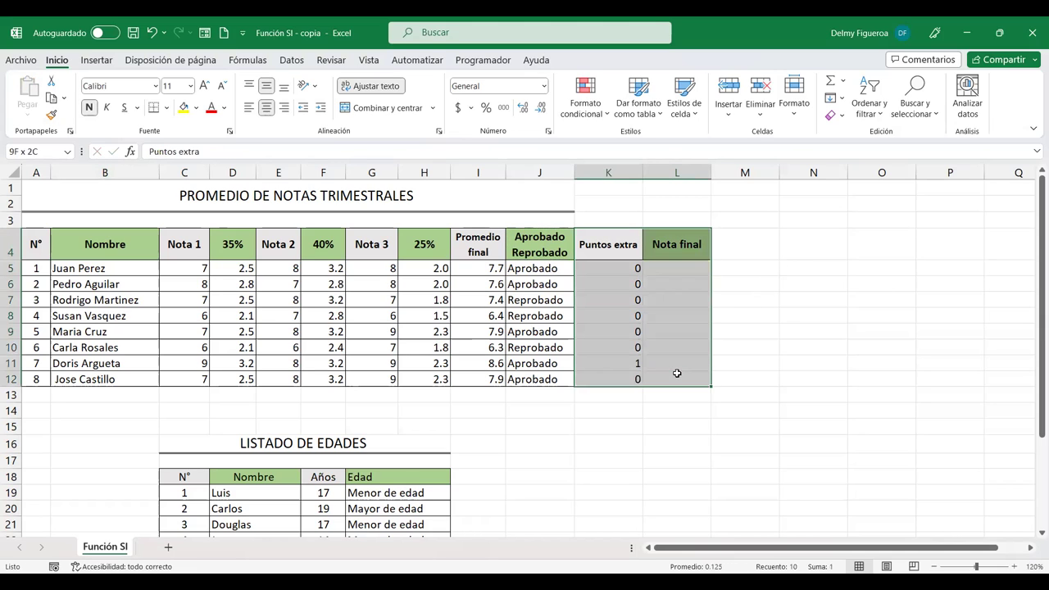
click(167, 109)
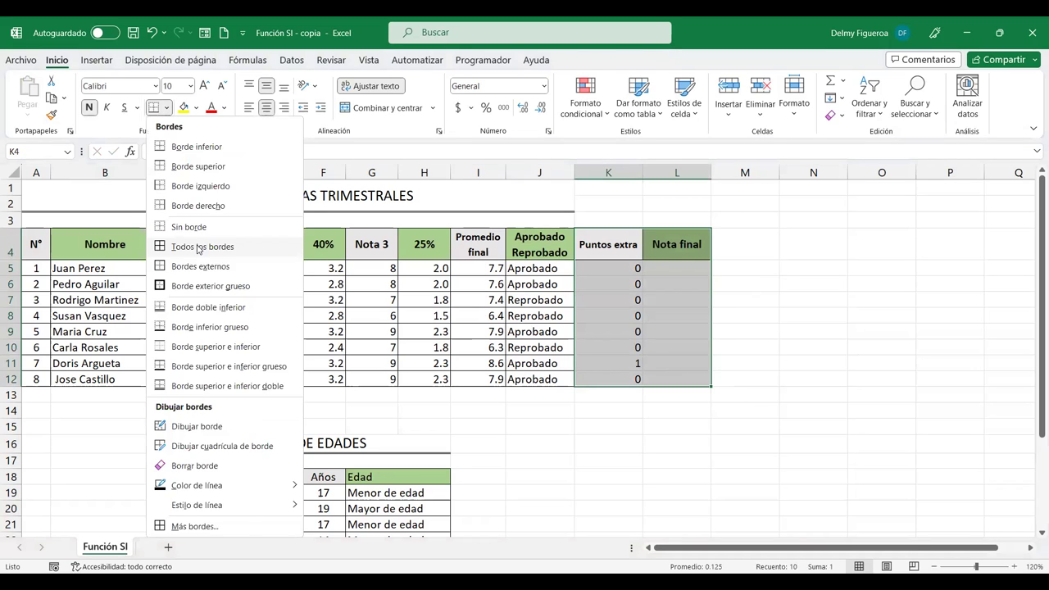
click(199, 247)
Try adding the average and extra points in L5 with +SUMA(I5+K5), and clear the cell
click(669, 266)
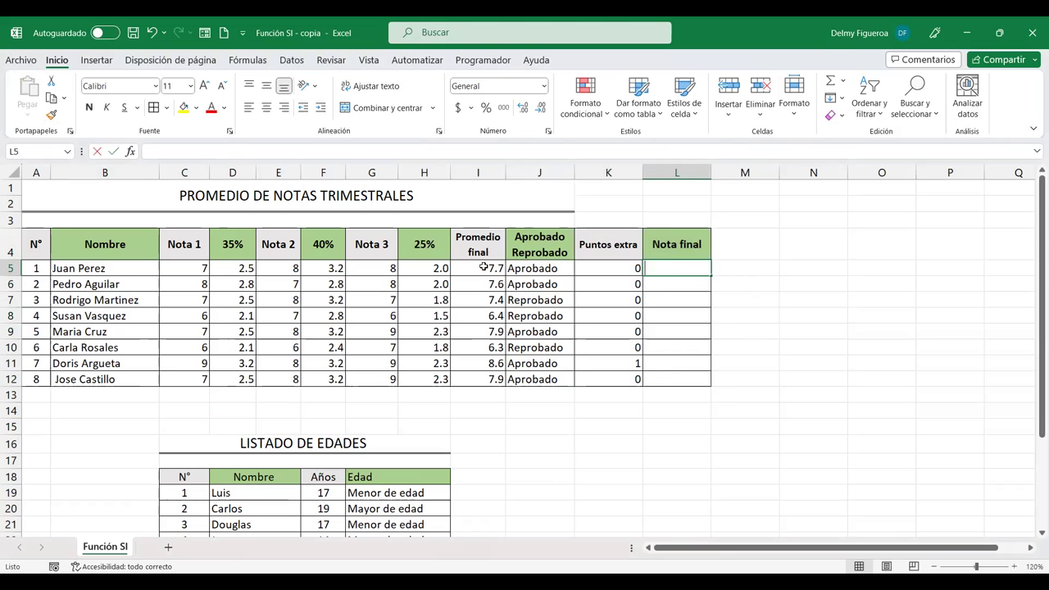
text(+suma)
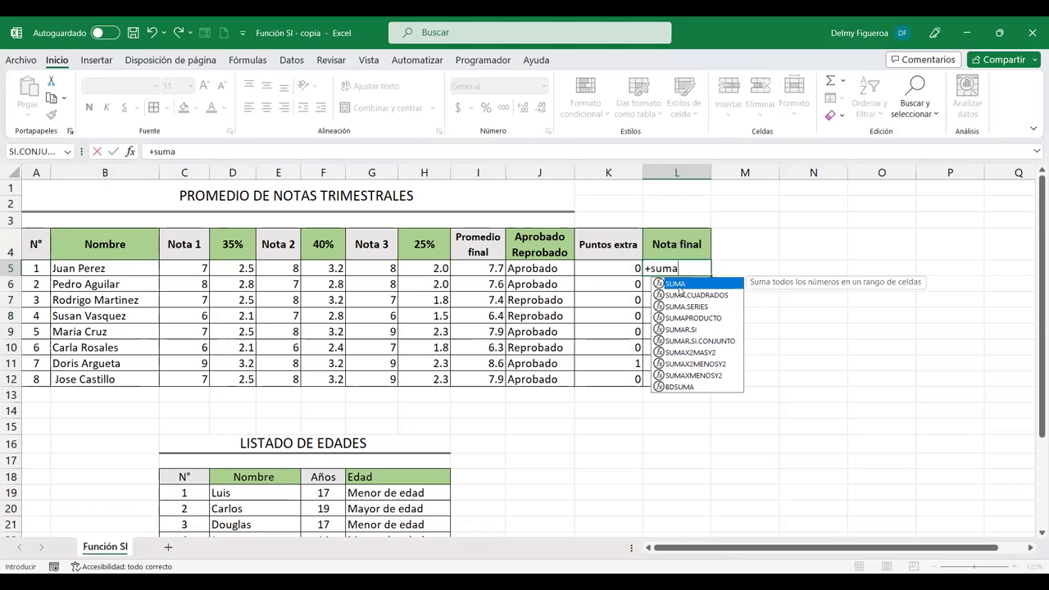
key(Tab)
click(486, 268)
text(+SUMA(I5+)
click(616, 265)
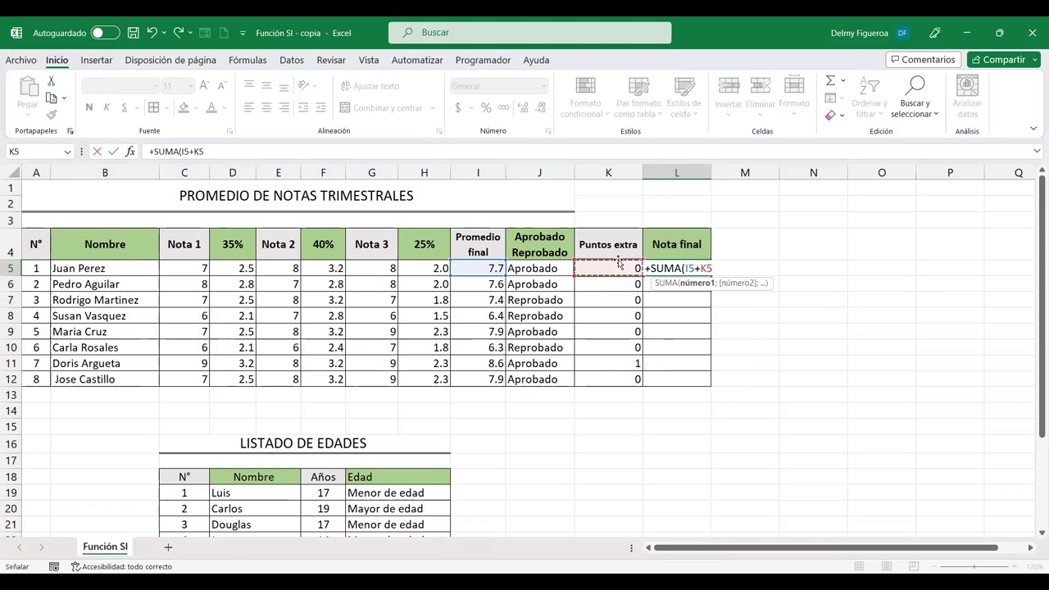
key(Return)
key(Up)
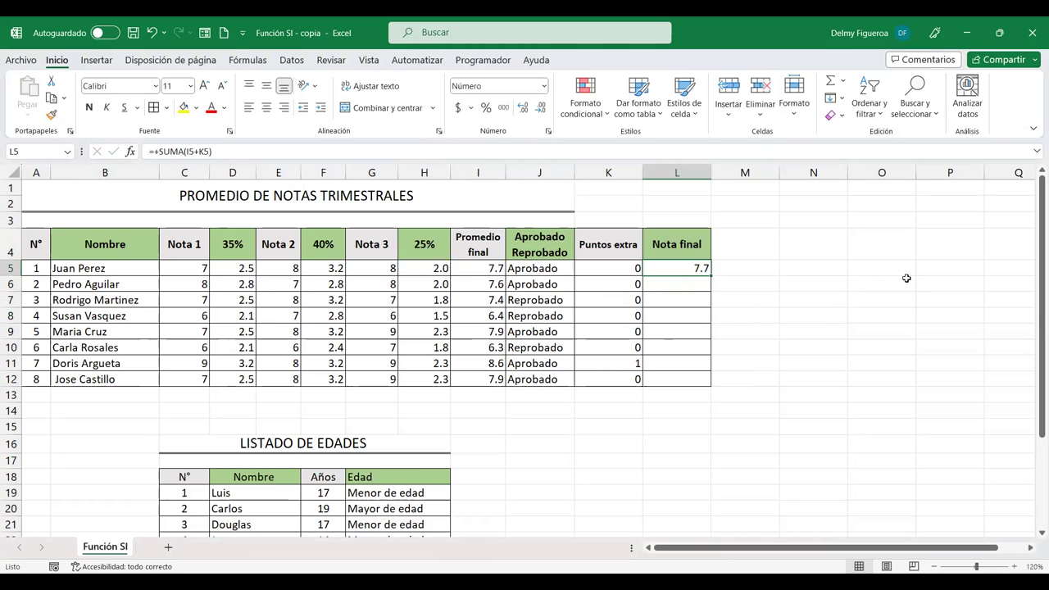
key(Delete)
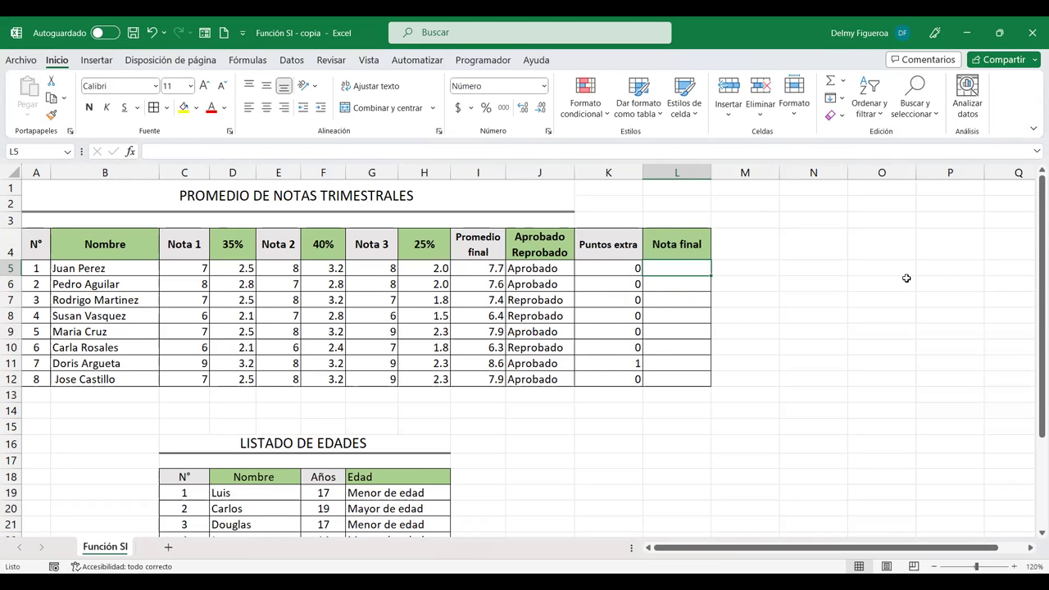
Enter the Nota final formula +SI(I5>8;I5+1;I5) in L5 and copy it down through L12
text(+si)
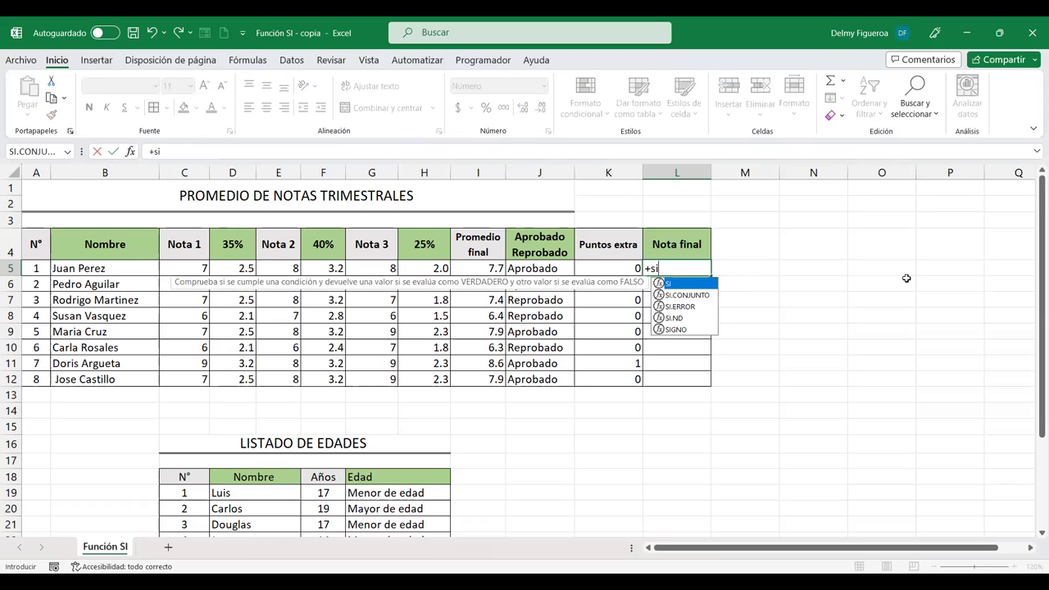
double_click(688, 285)
click(480, 267)
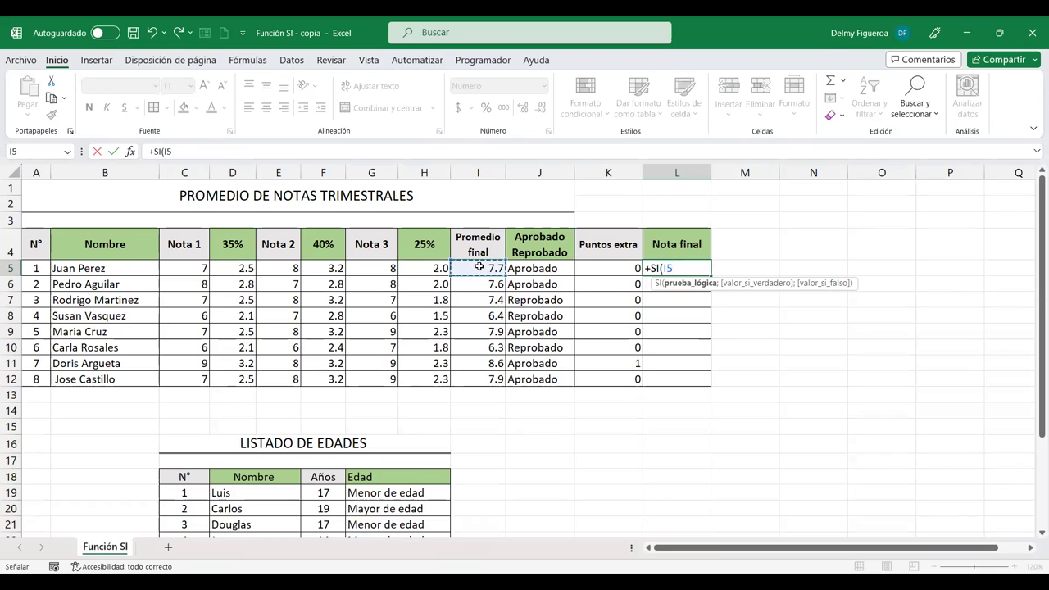
text(>8;)
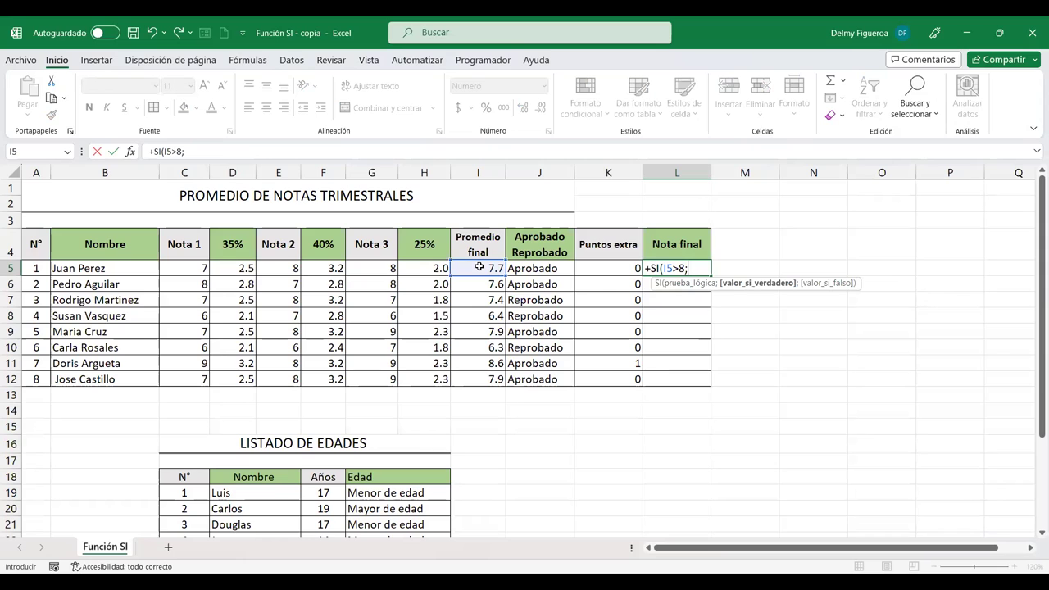
click(479, 267)
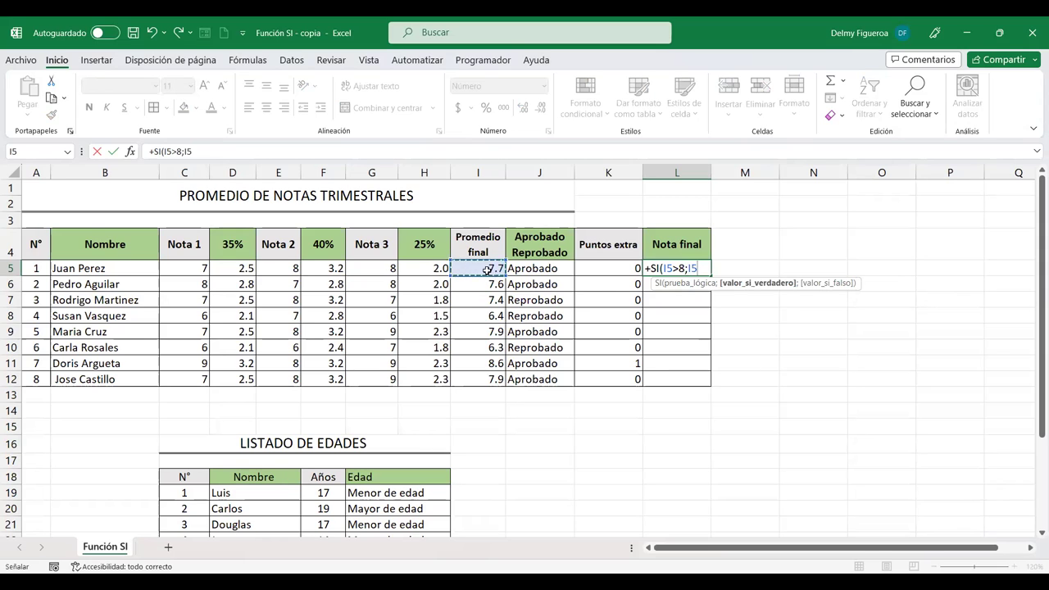
text(+1)
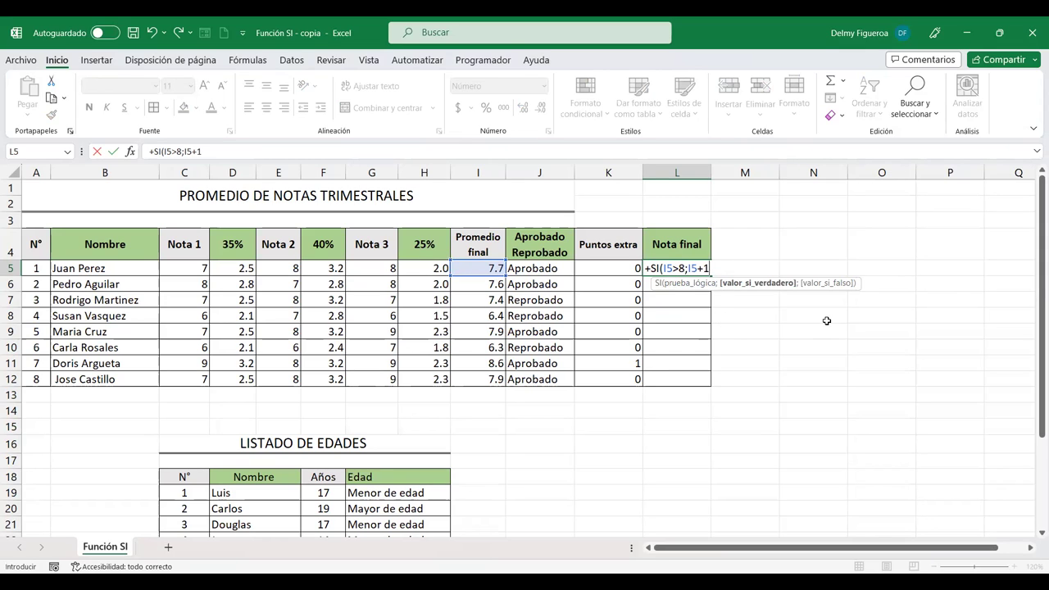
text(;)
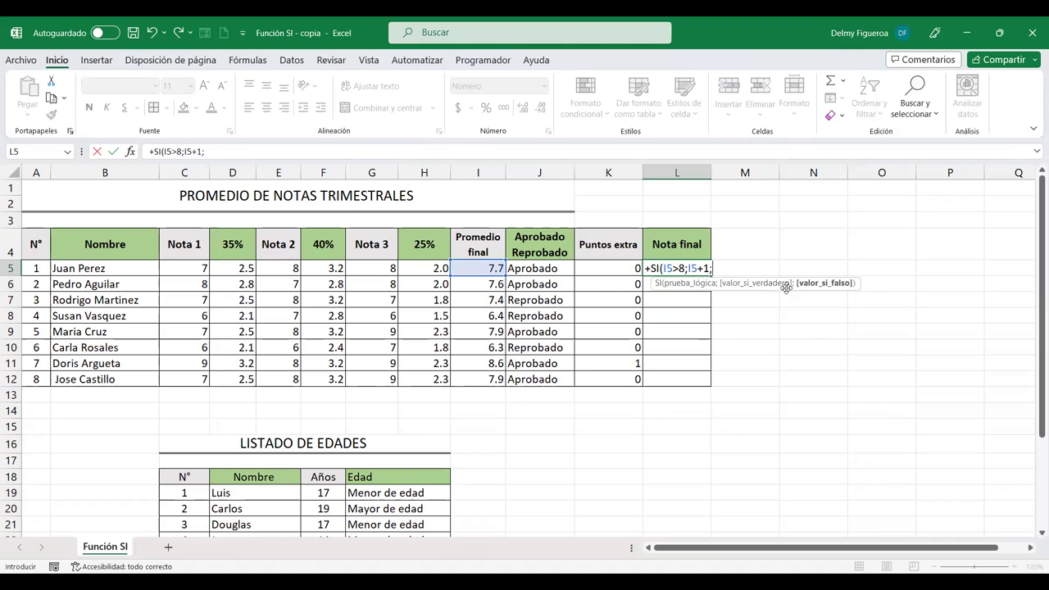
click(480, 267)
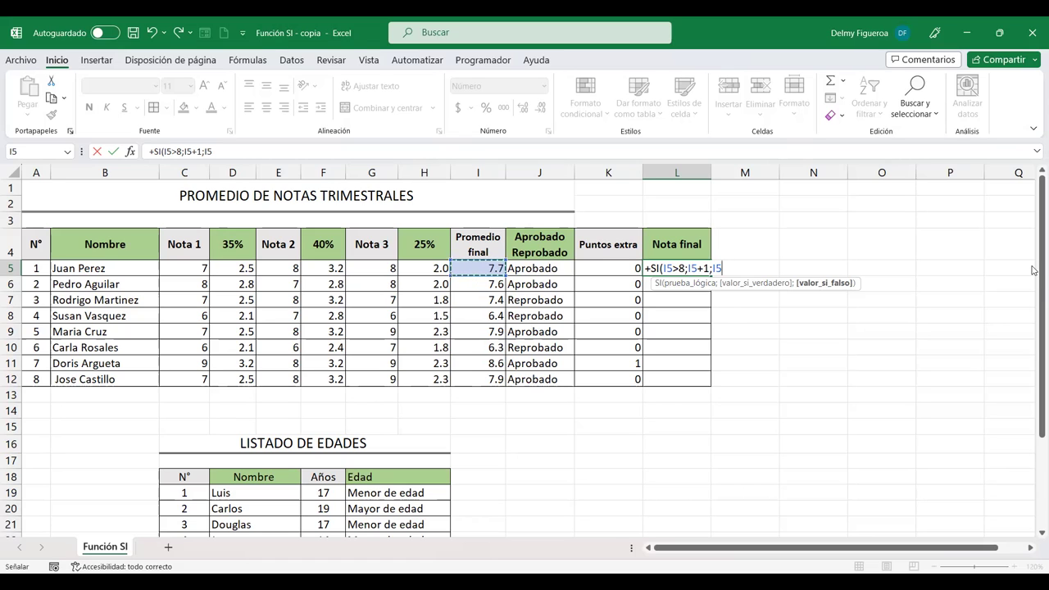
key(Return)
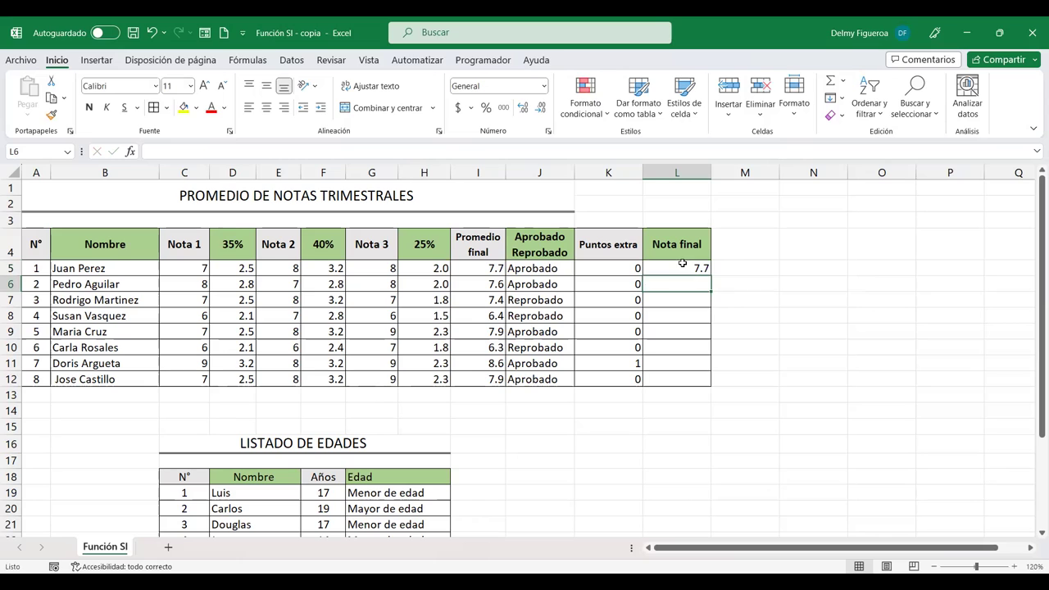
click(684, 268)
drag(712, 276, 713, 385)
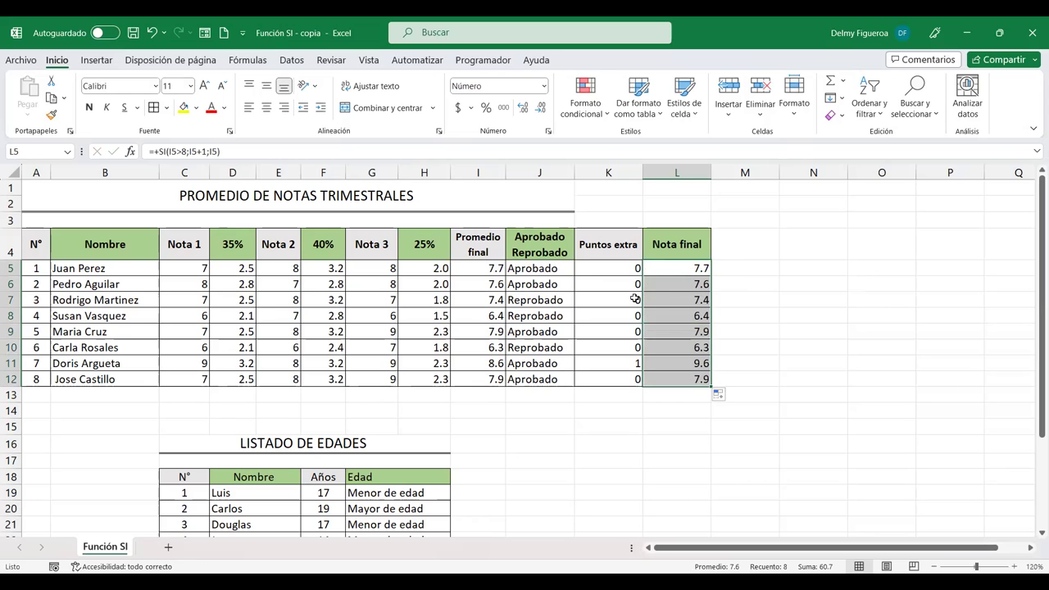
Examine the Nota final formulas in L11 and L5 and compare them with the Aprobado/Reprobado SI formula in J5
click(669, 363)
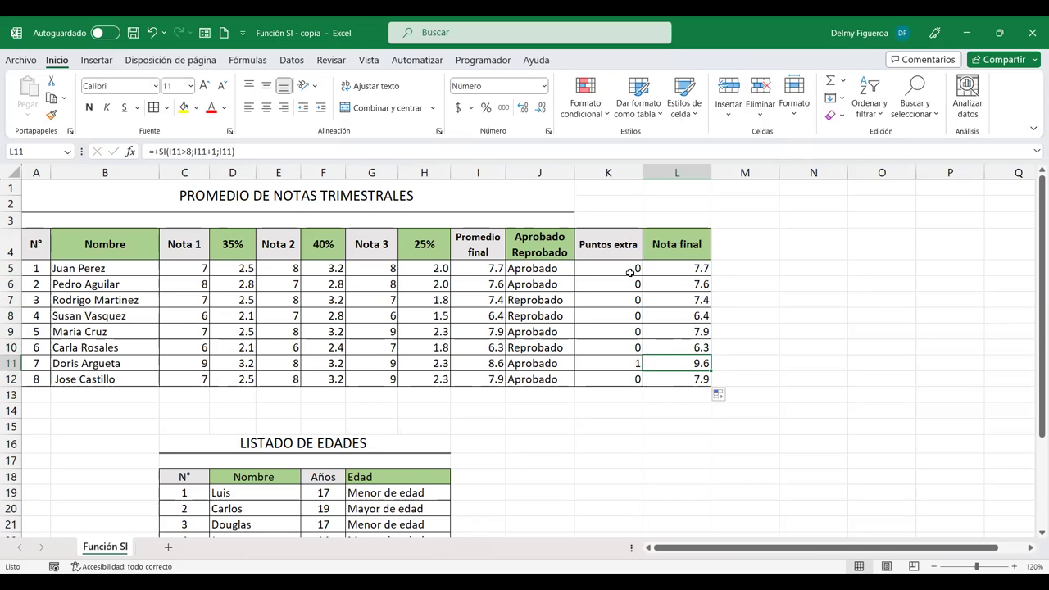
click(675, 268)
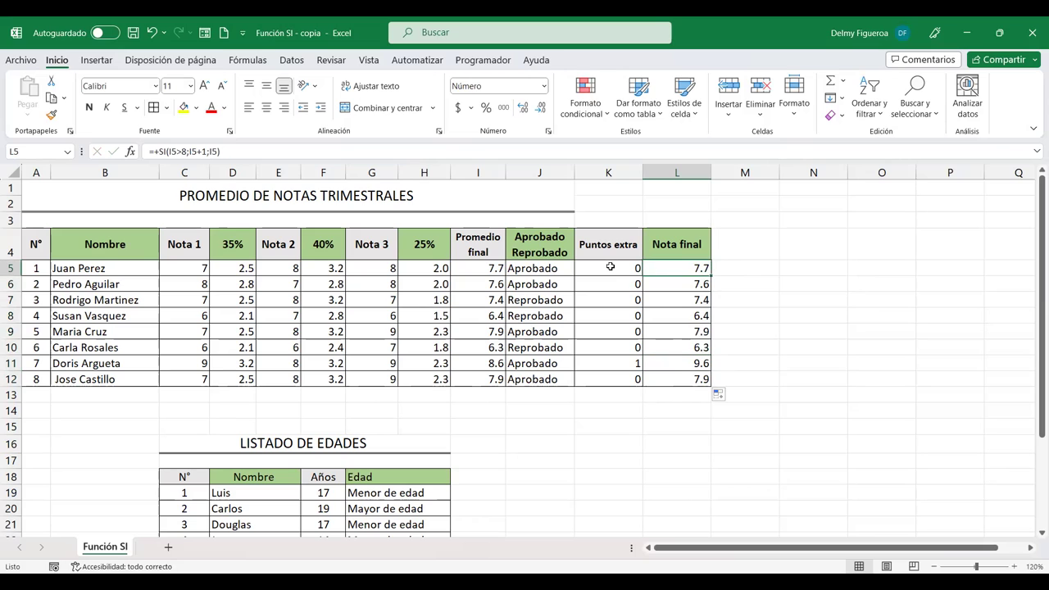
click(536, 268)
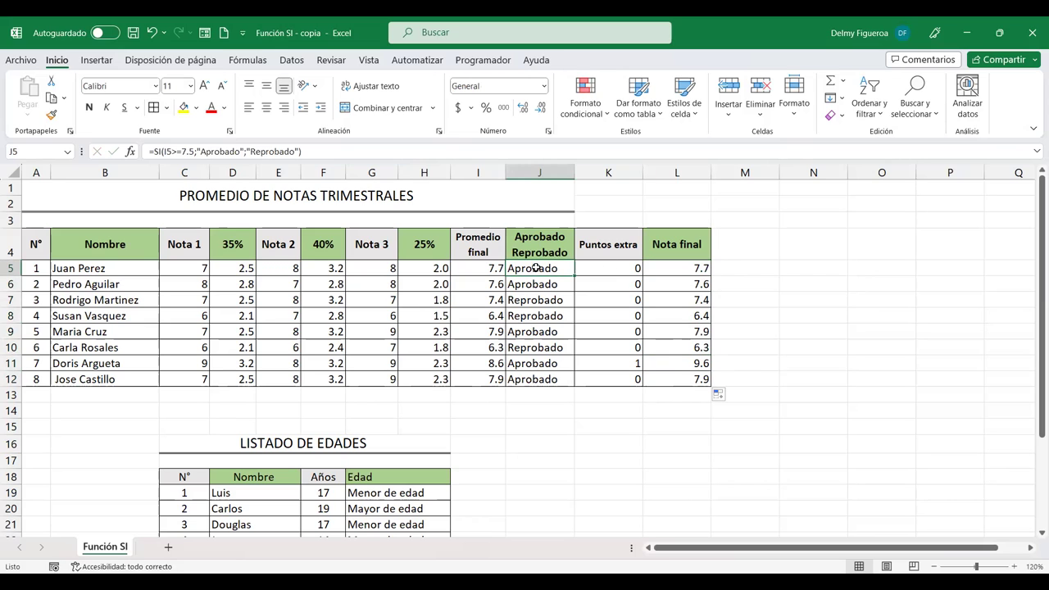
double_click(536, 268)
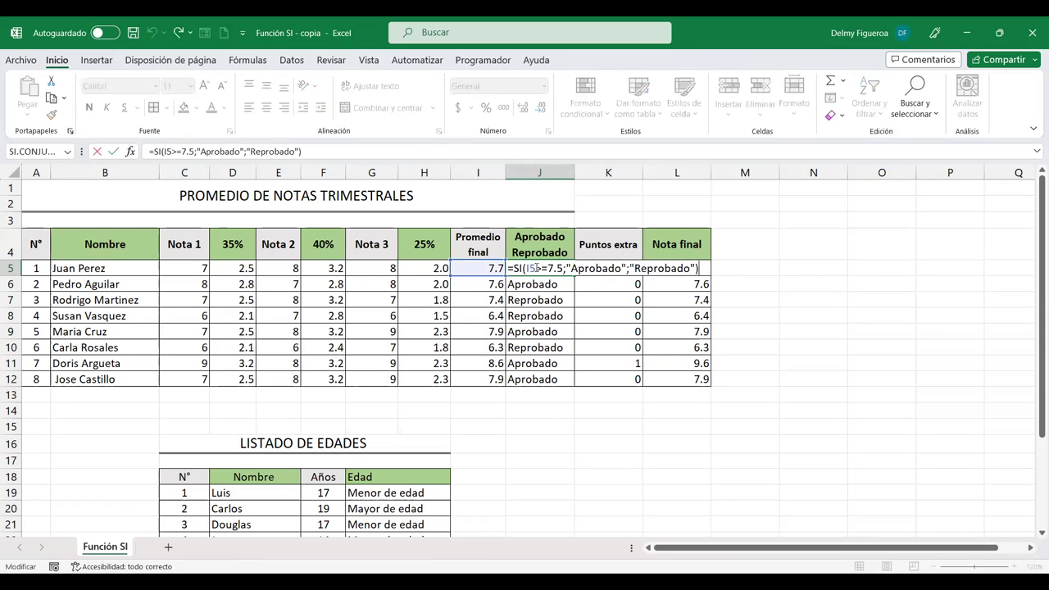
key(Return)
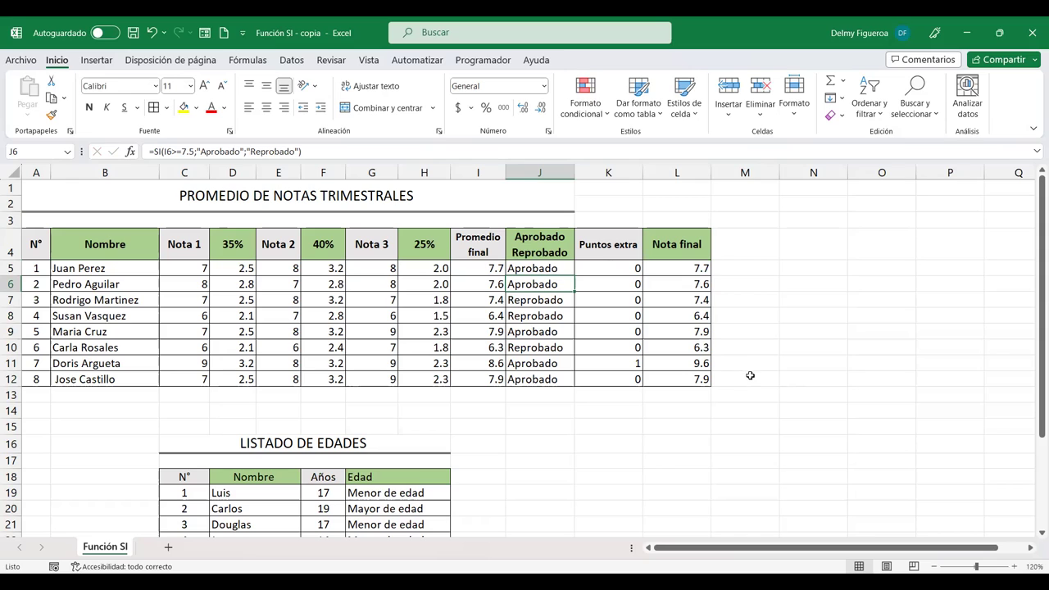
click(674, 270)
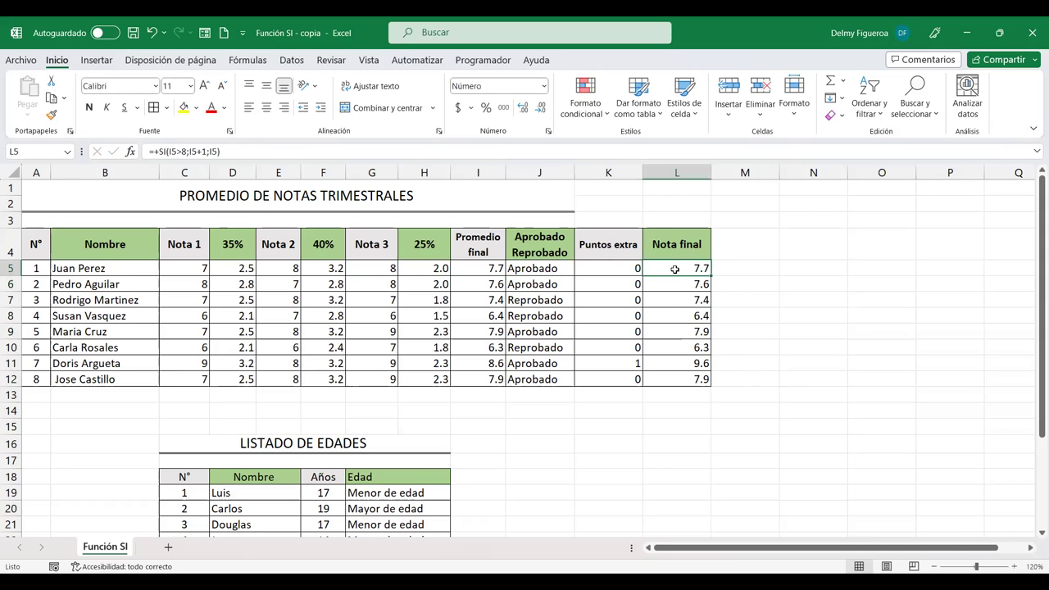
double_click(674, 269)
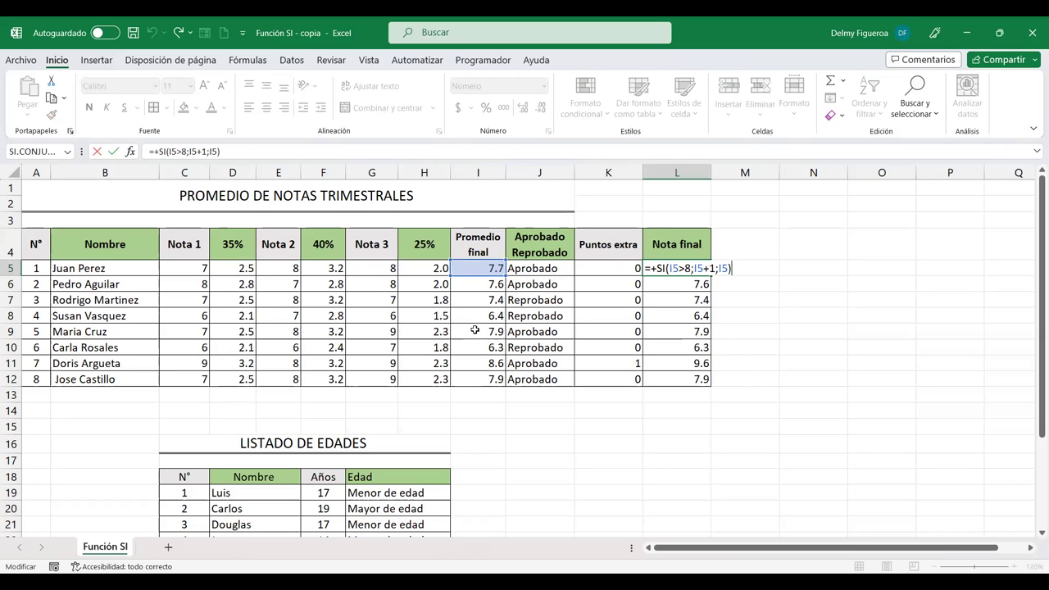
click(469, 268)
click(482, 271)
drag(718, 268, 730, 268)
key(Return)
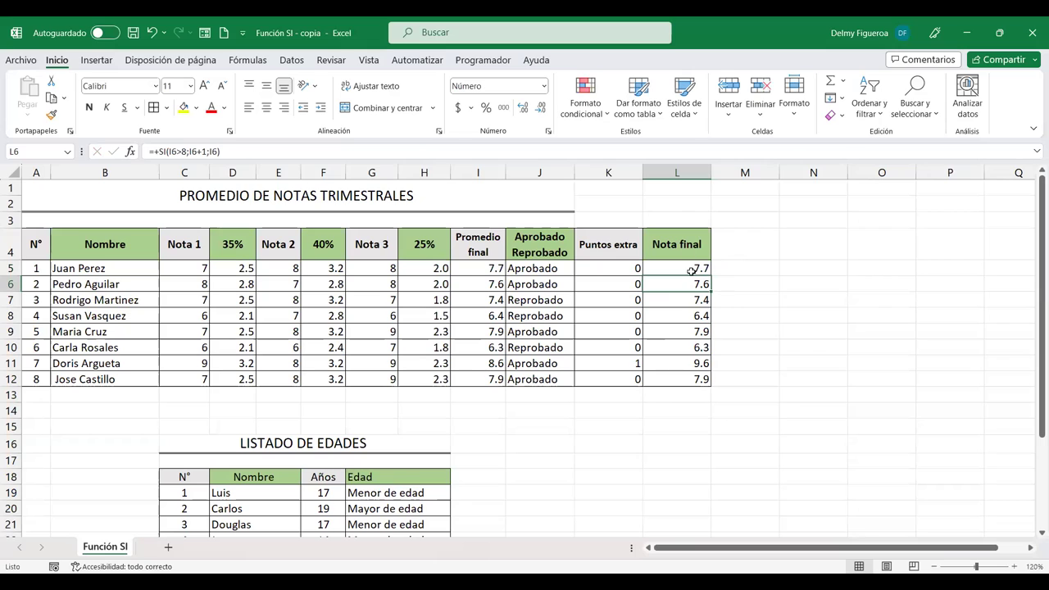
click(531, 257)
click(541, 268)
double_click(542, 268)
key(Return)
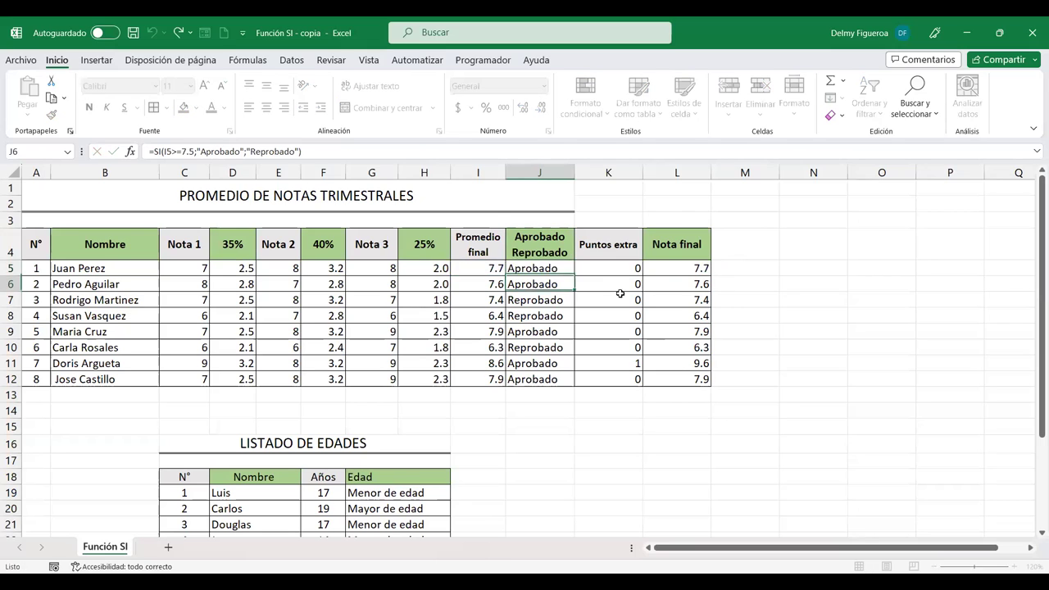
Examine the Puntos extra formula in K5 and the Nota final formula in L5
click(615, 276)
double_click(618, 281)
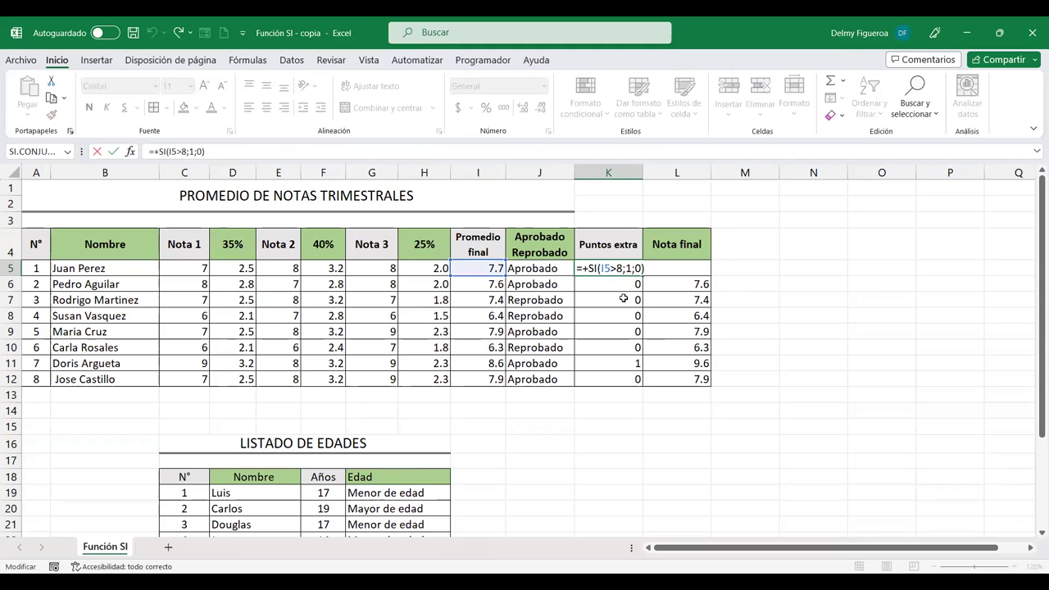
click(680, 270)
double_click(679, 274)
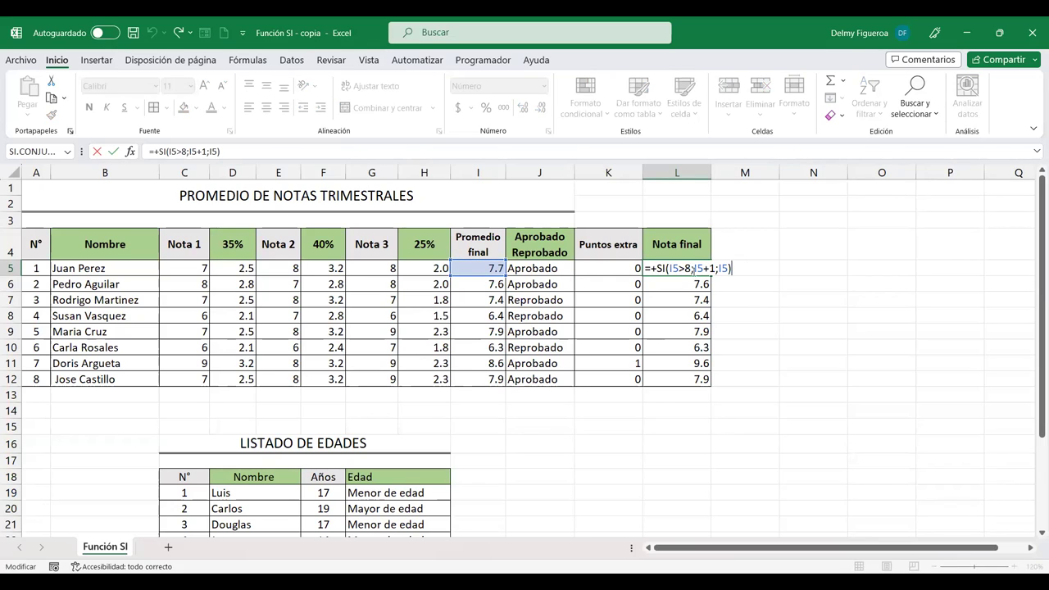
key(Return)
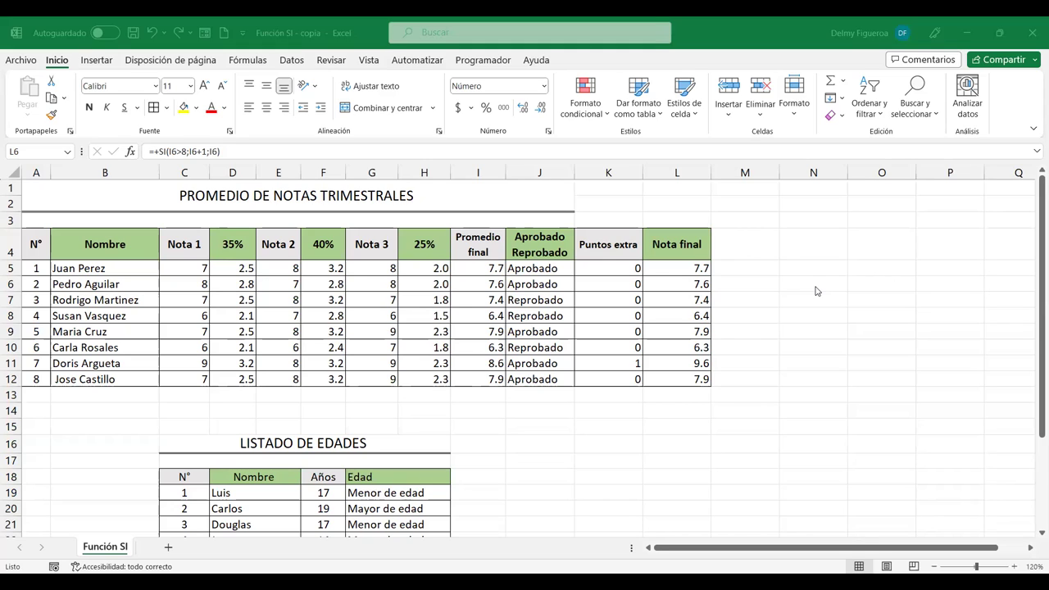
Copy the formula text +SI(I5>8;I5+1;I5) from L5 and paste it into M5
click(754, 266)
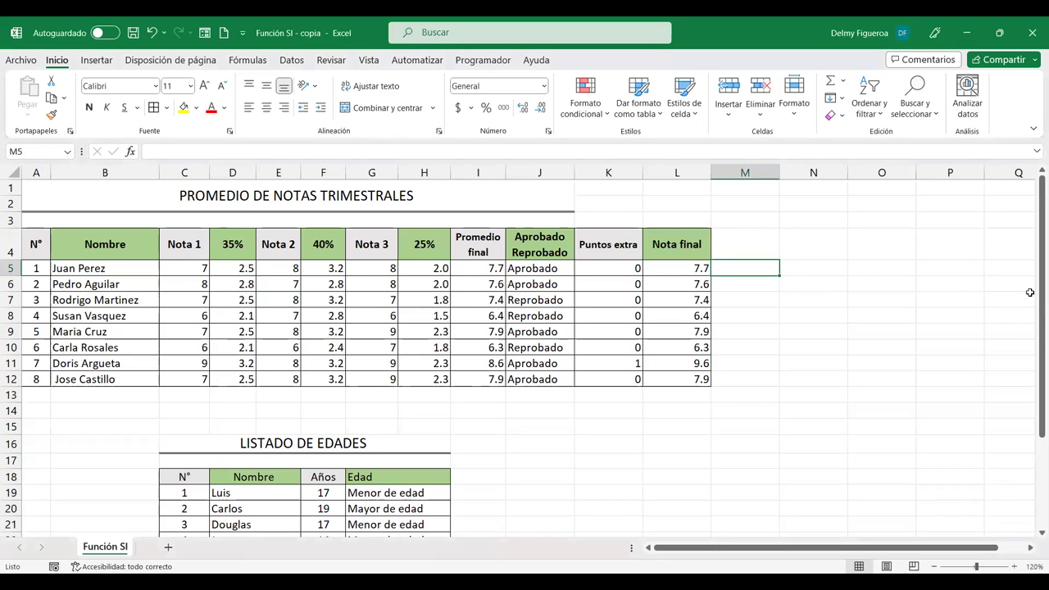
click(691, 271)
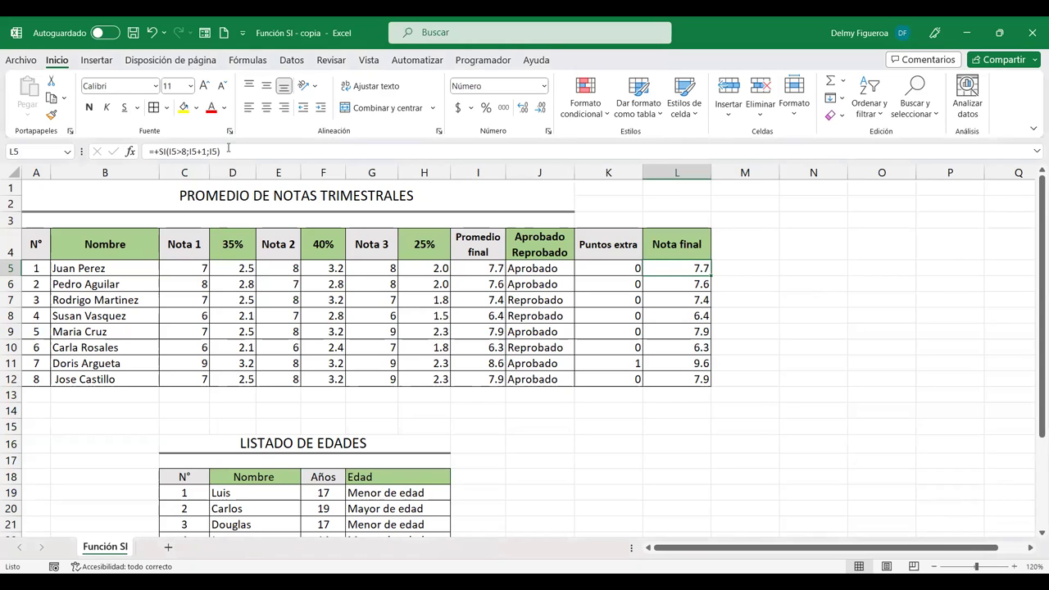
drag(228, 150, 149, 150)
key(ctrl+c)
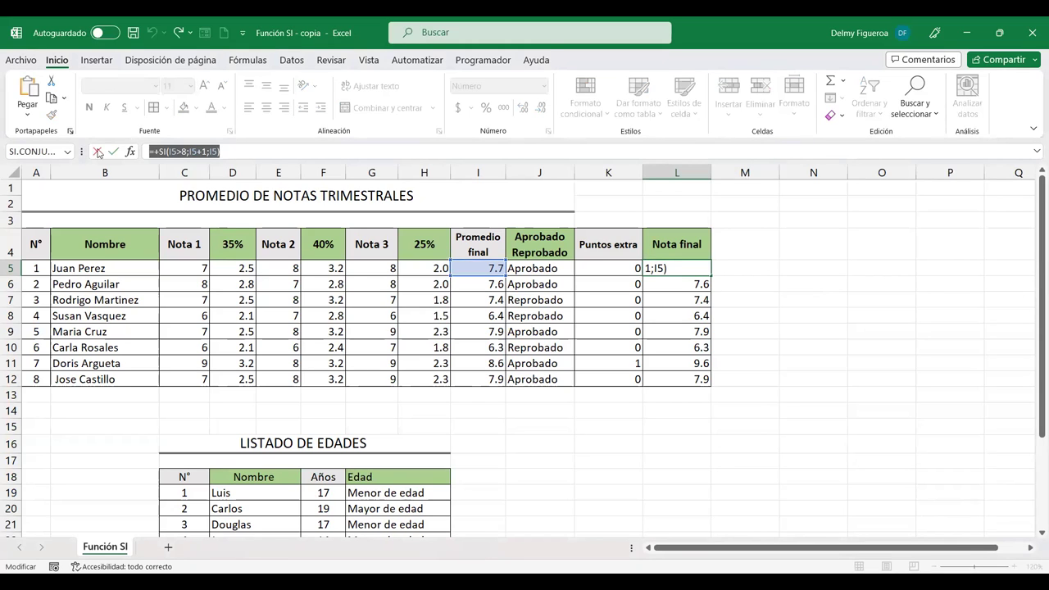
key(Return)
click(730, 265)
key(ctrl+v)
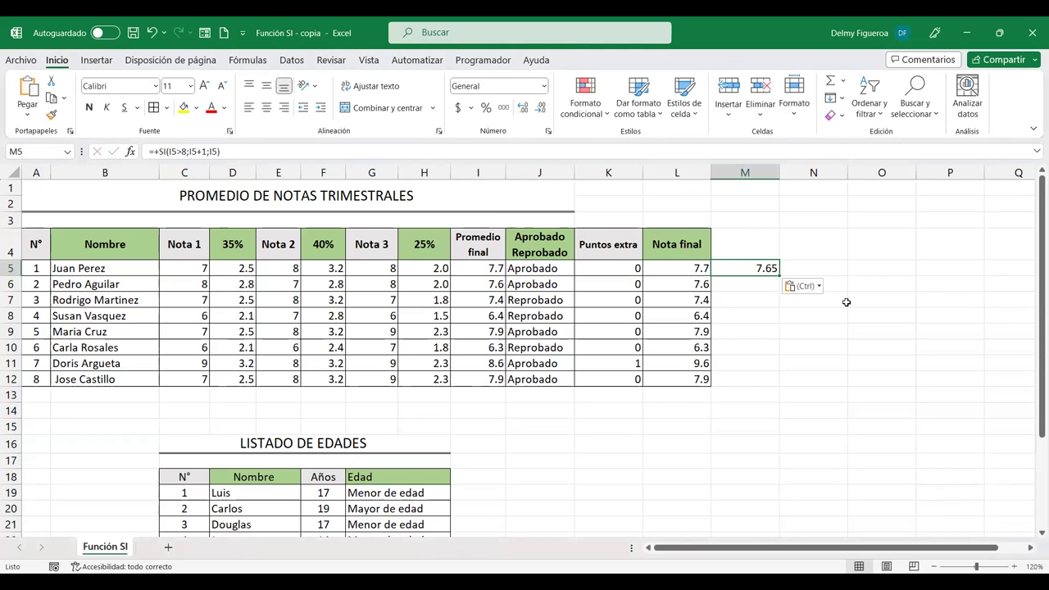
Remove the true and false arguments from M5's formula and try to enter it as =+SI(I5>8)
key(F2)
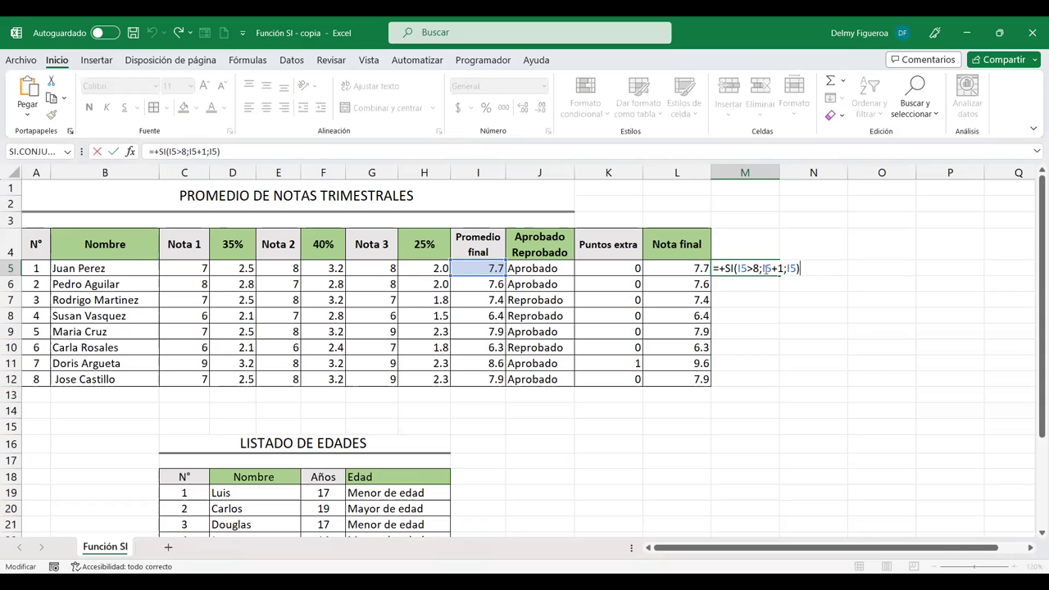
click(764, 268)
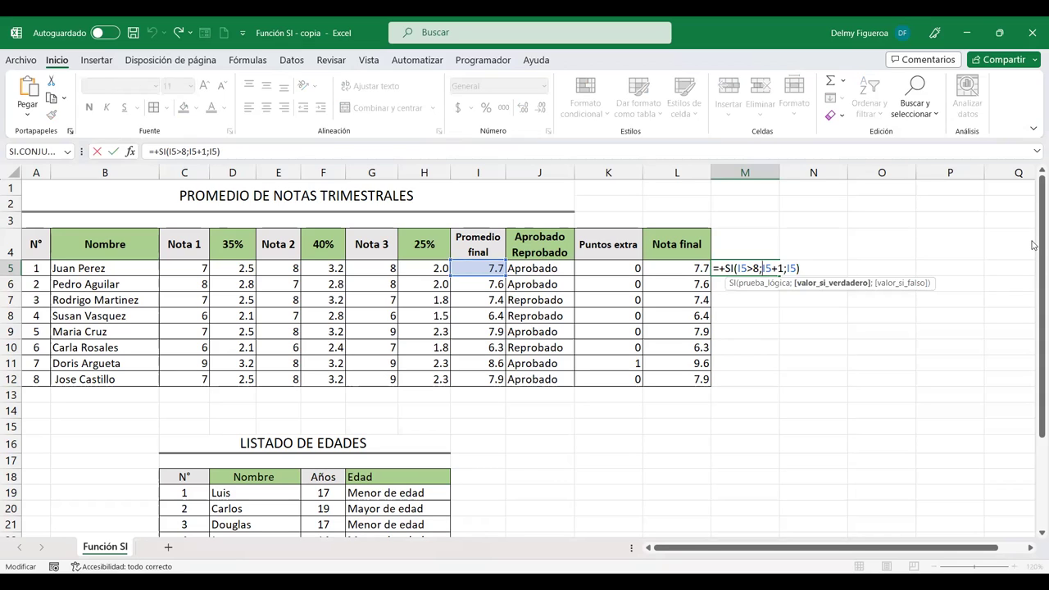
key(BackSpace)
key(BackSpace)
key(BackSpace)
key(BackSpace)
key(BackSpace)
key(BackSpace)
key(BackSpace)
key(BackSpace)
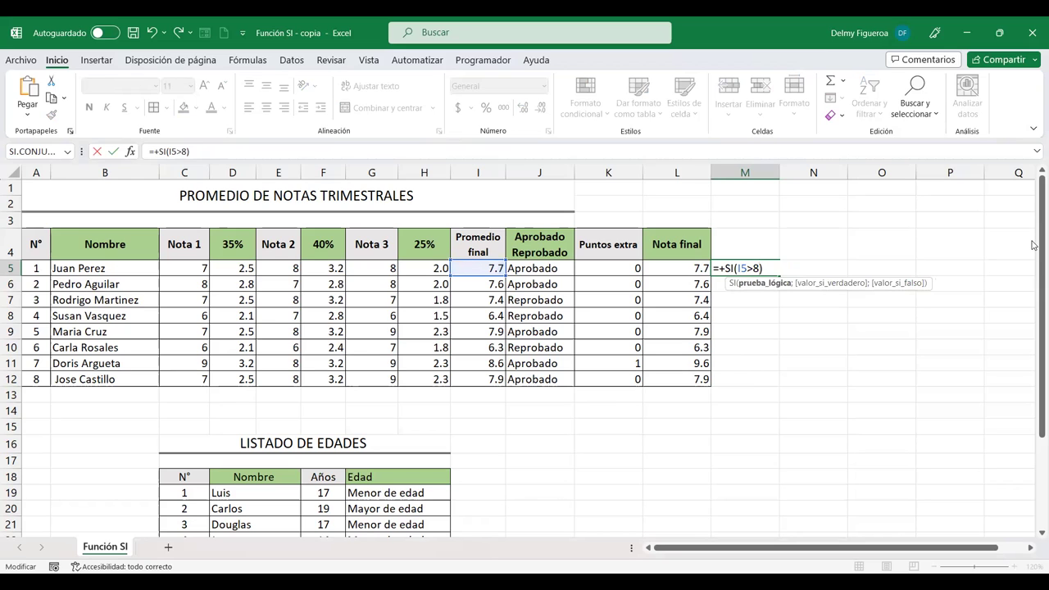
key(Return)
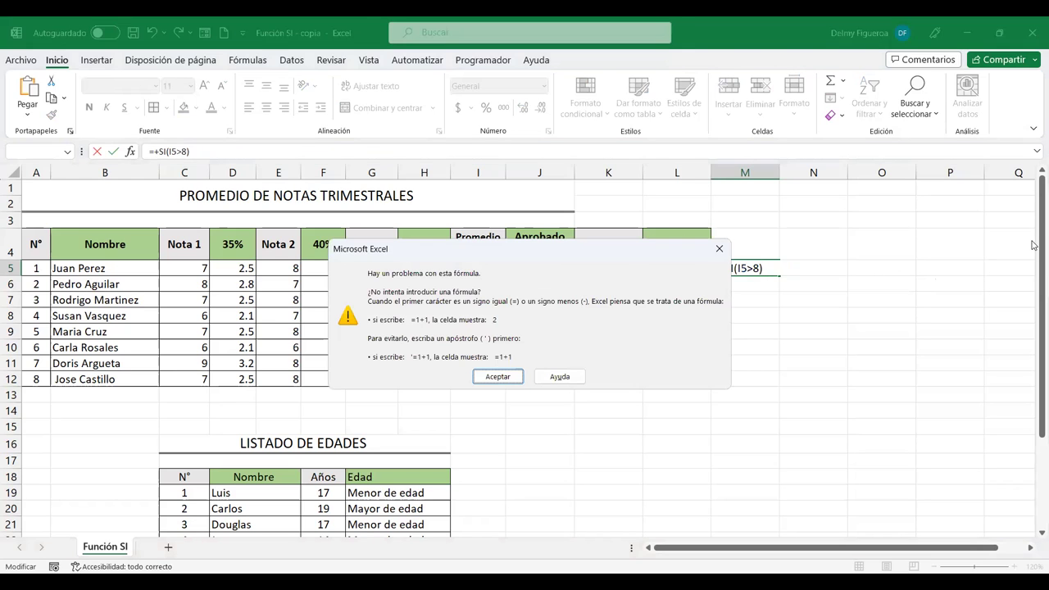
key(Return)
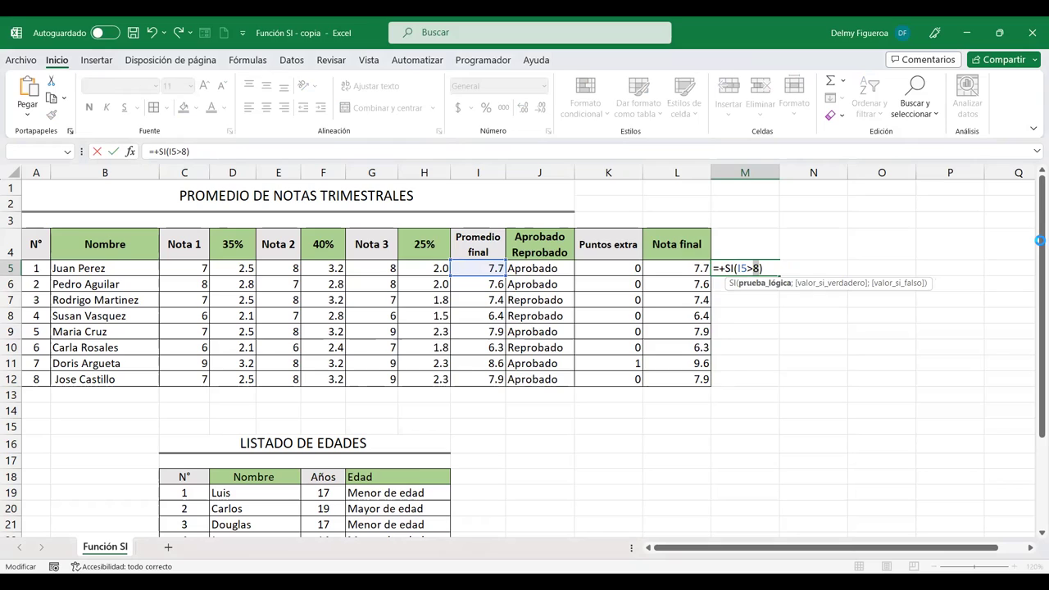
key(Return)
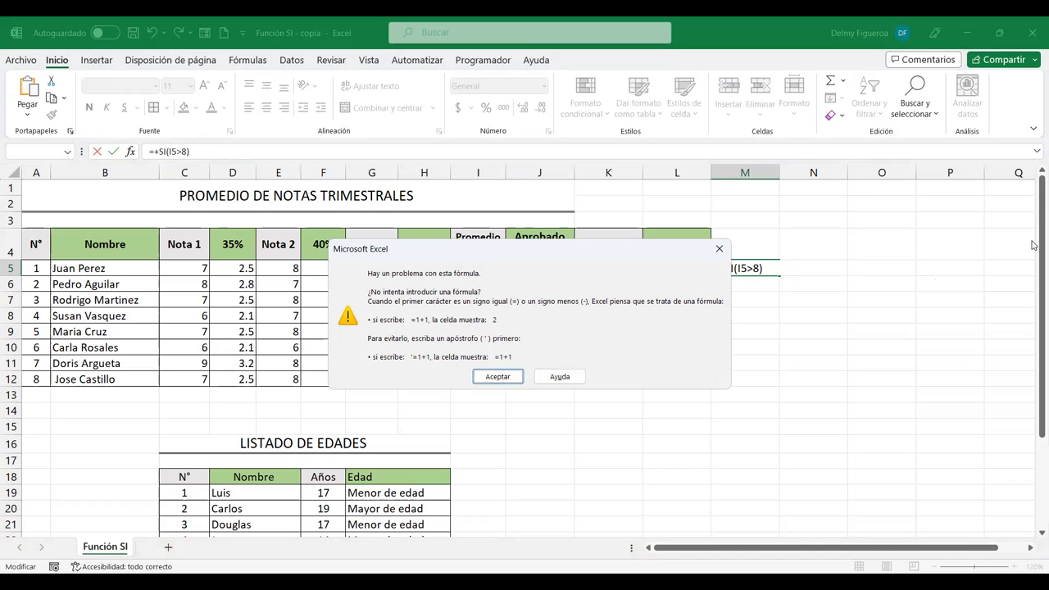
key(Return)
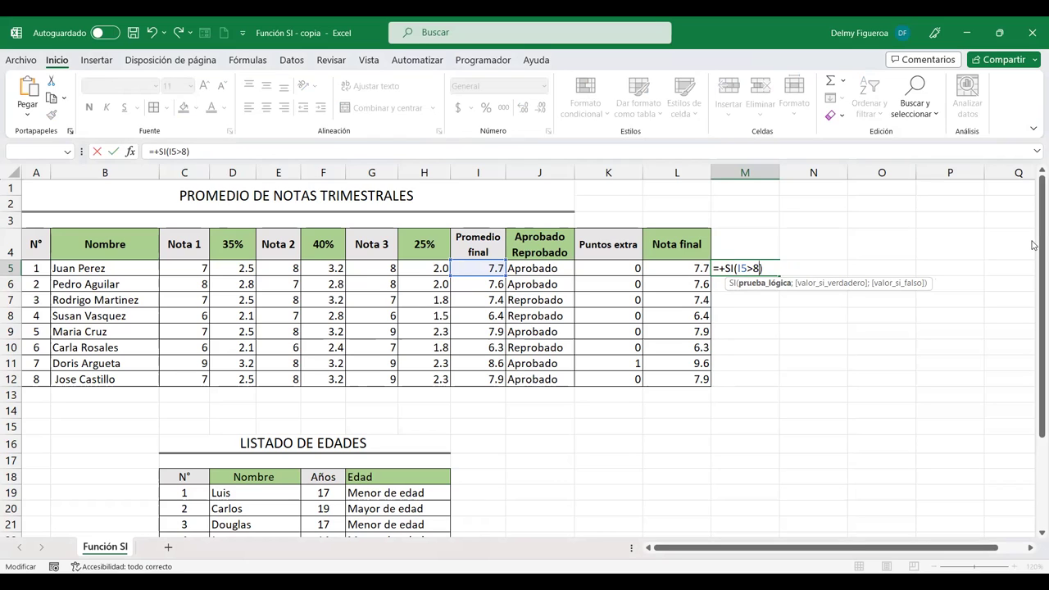
Add a semicolon after the logical test in M5, entering =+SI(I5>8;), and review the formula
text(;)
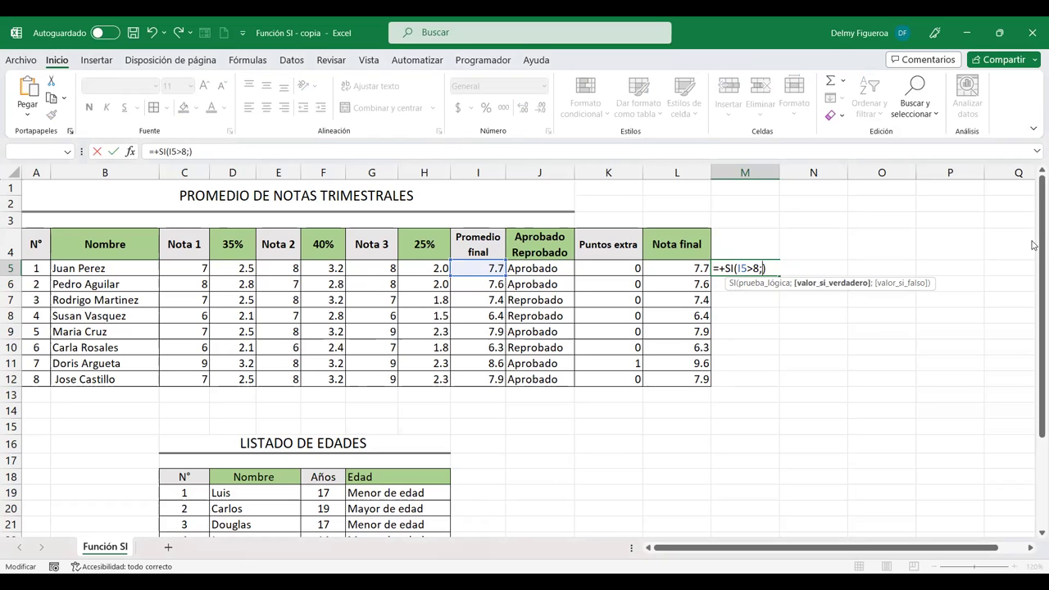
key(ctrl+Return)
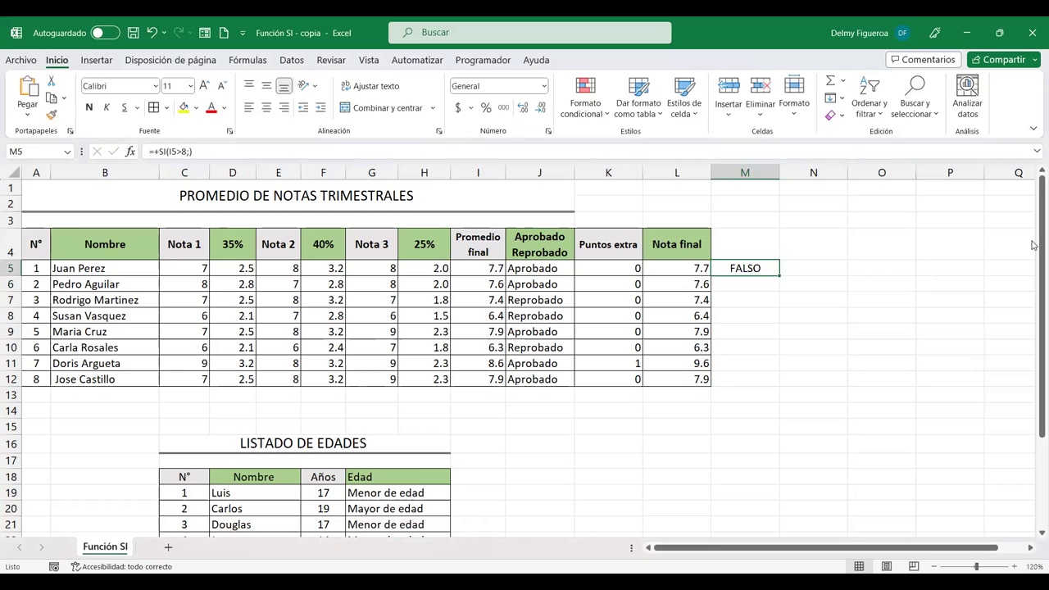
key(F2)
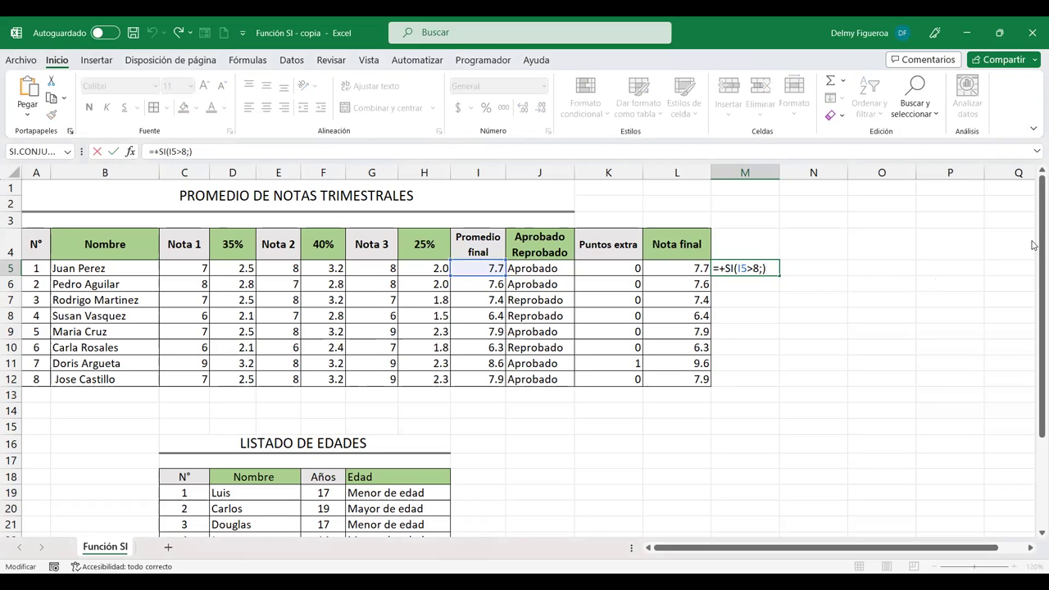
key(Right)
key(Right)
key(Right)
key(Right)
key(Right)
key(Return)
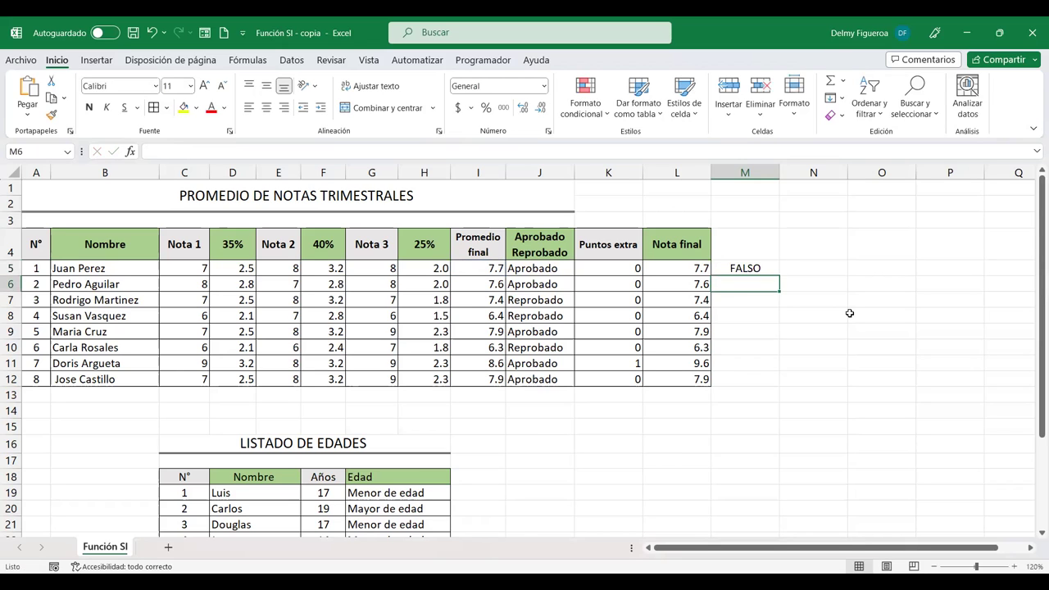
Add I5+1 as the true value in M5, making the formula =+SI(I5>8;I5+1)
key(Up)
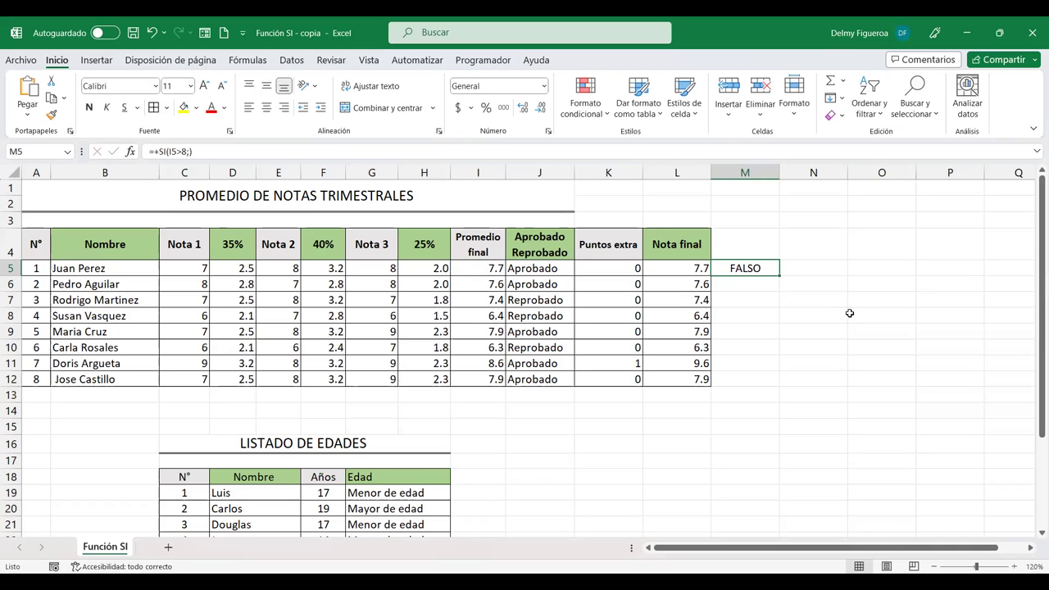
key(F2)
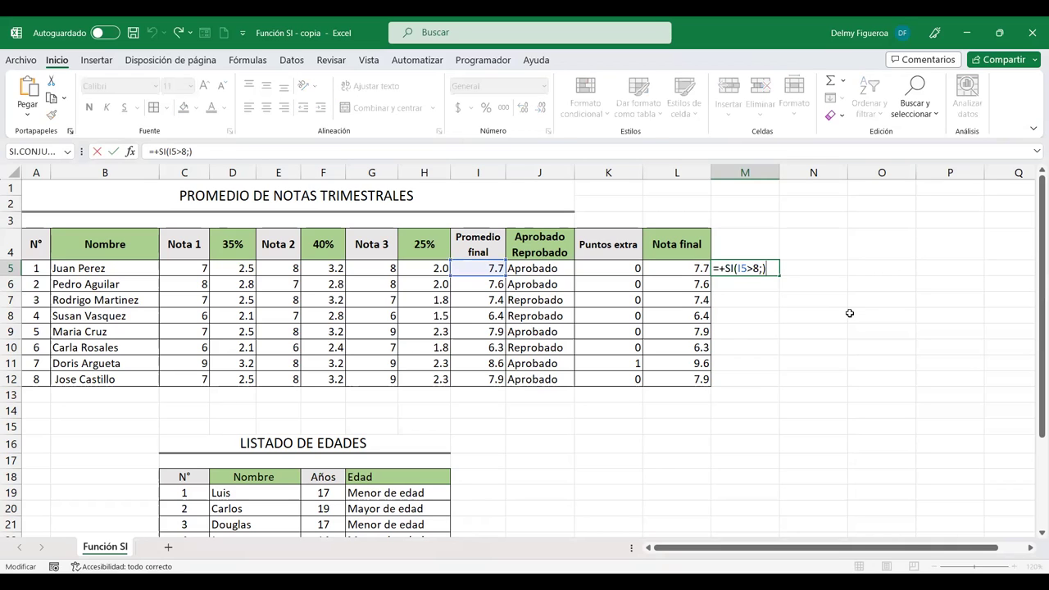
click(762, 270)
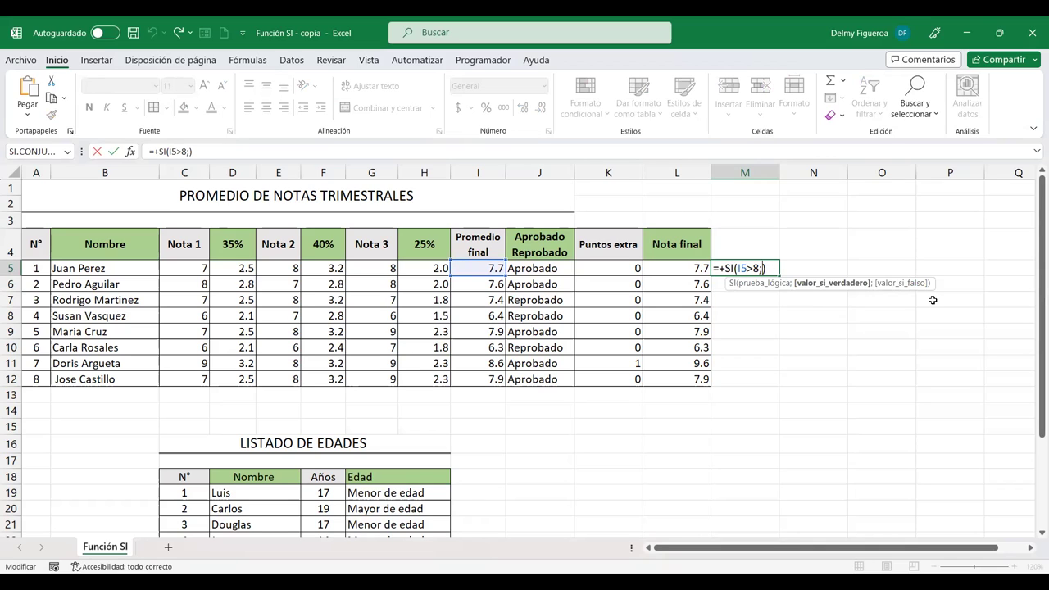
click(488, 268)
text(+1)
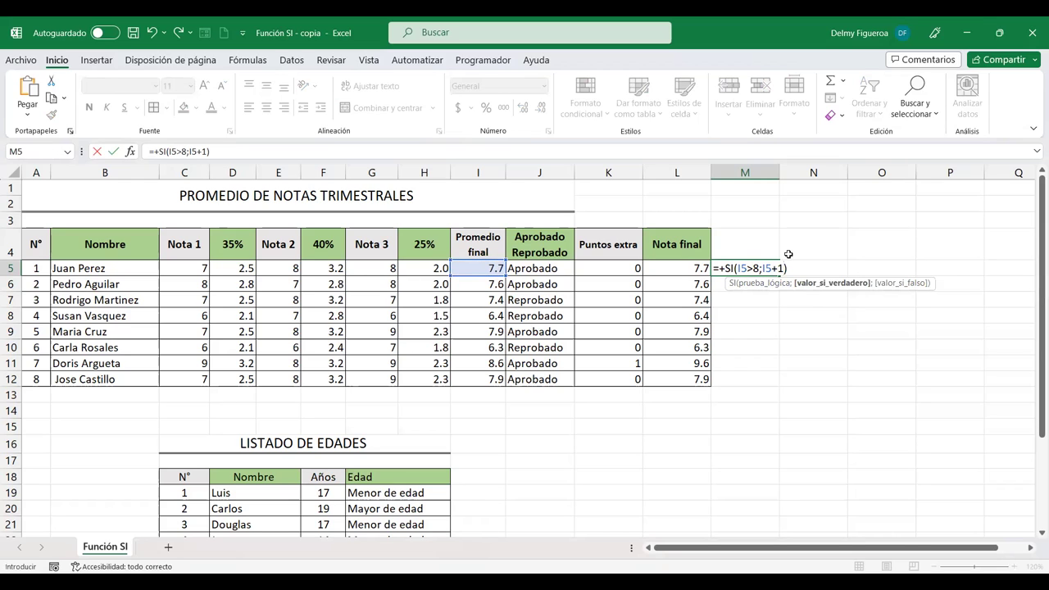
key(ctrl+Return)
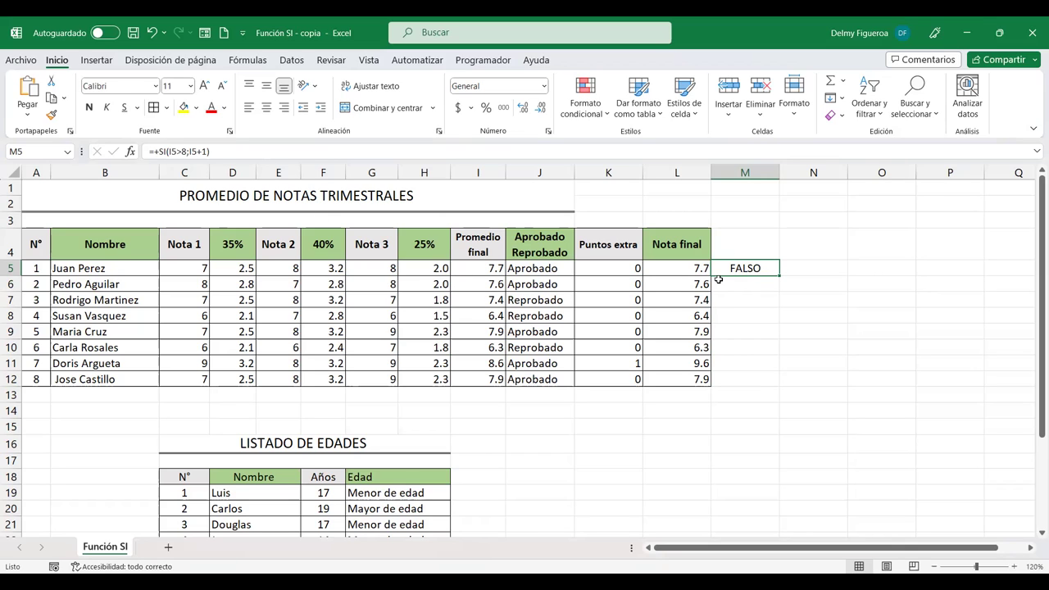
Check the two-argument SI formula in M5 and copy it down through M12
key(F2)
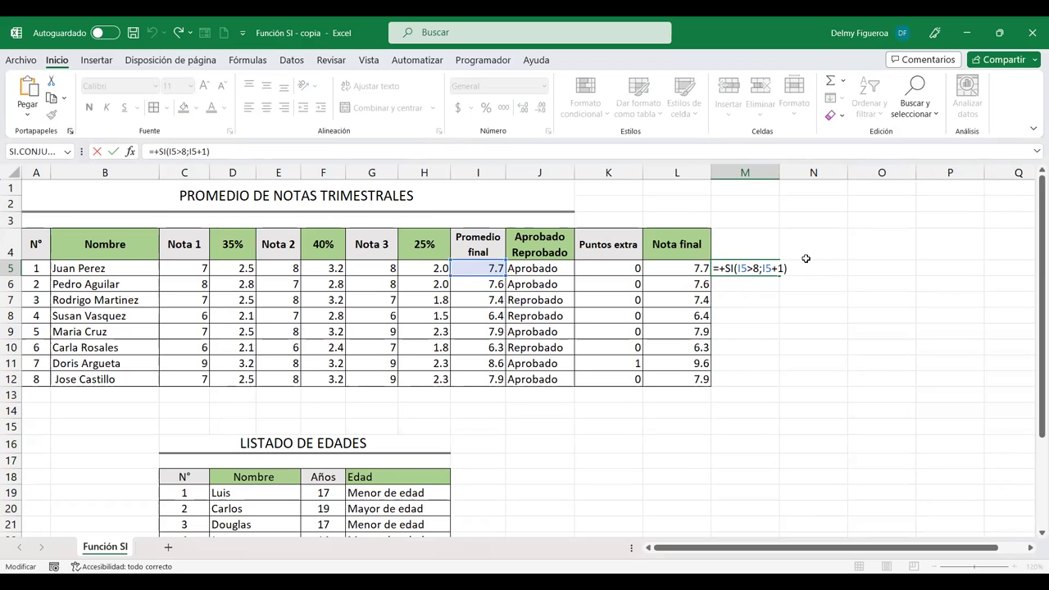
key(Return)
click(774, 269)
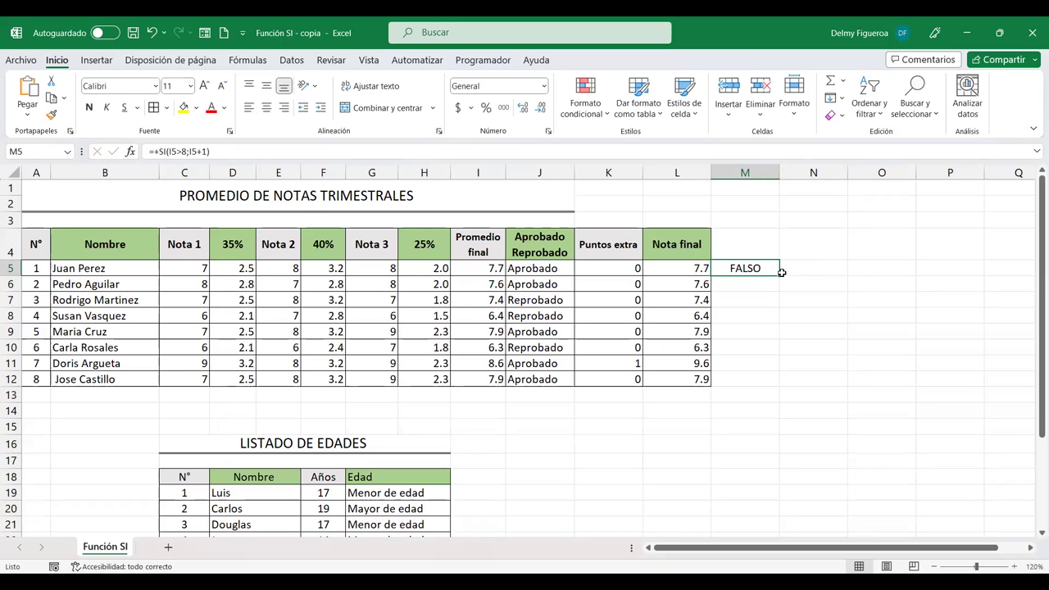
drag(777, 272, 784, 379)
Compare the result in M11 with the average in I11 and examine the test and true-value arguments in M5
click(738, 362)
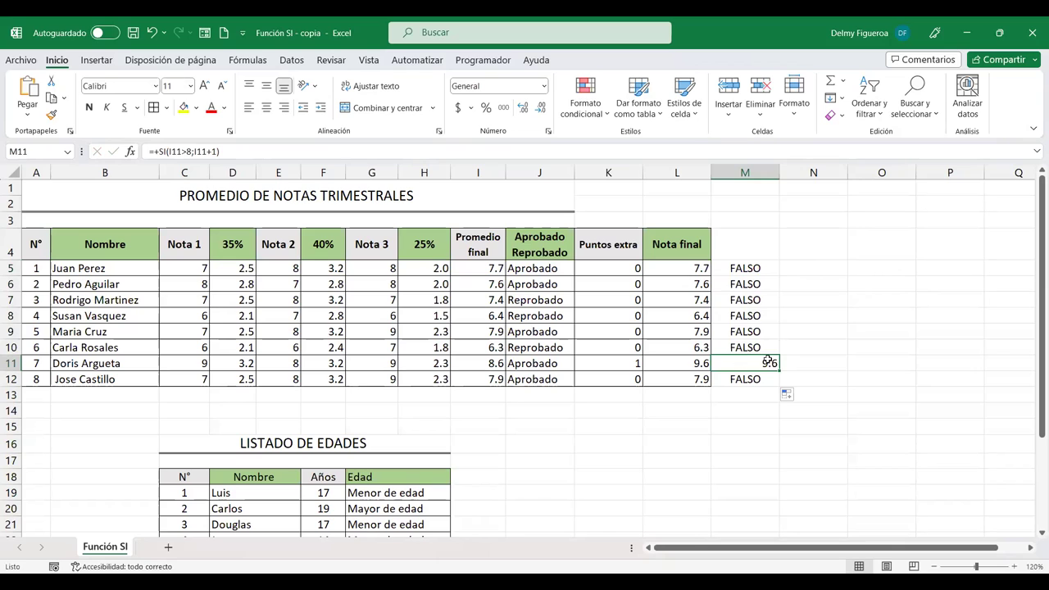
click(492, 363)
click(748, 361)
click(760, 268)
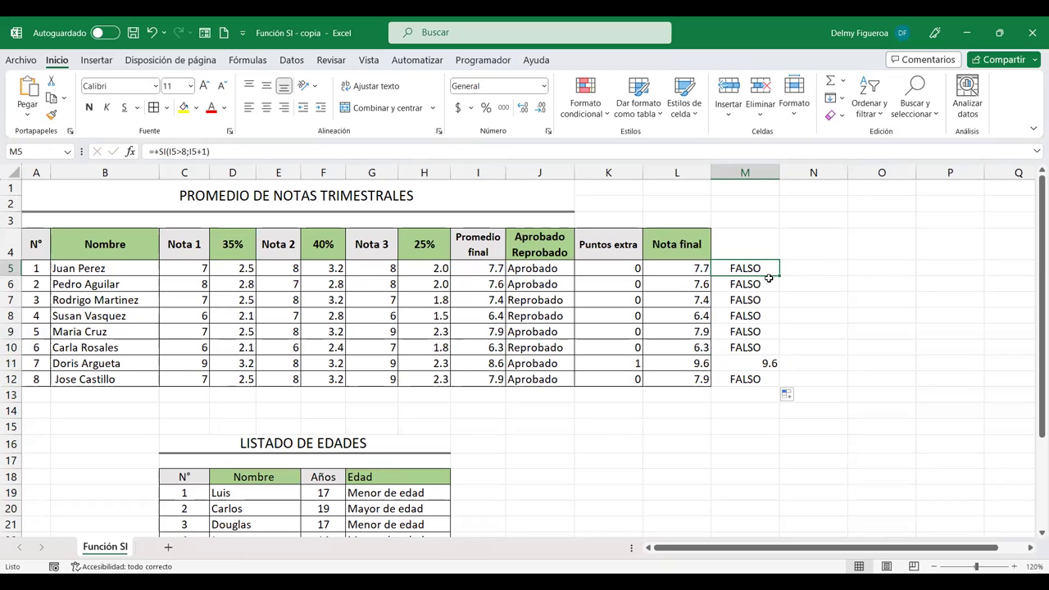
key(F2)
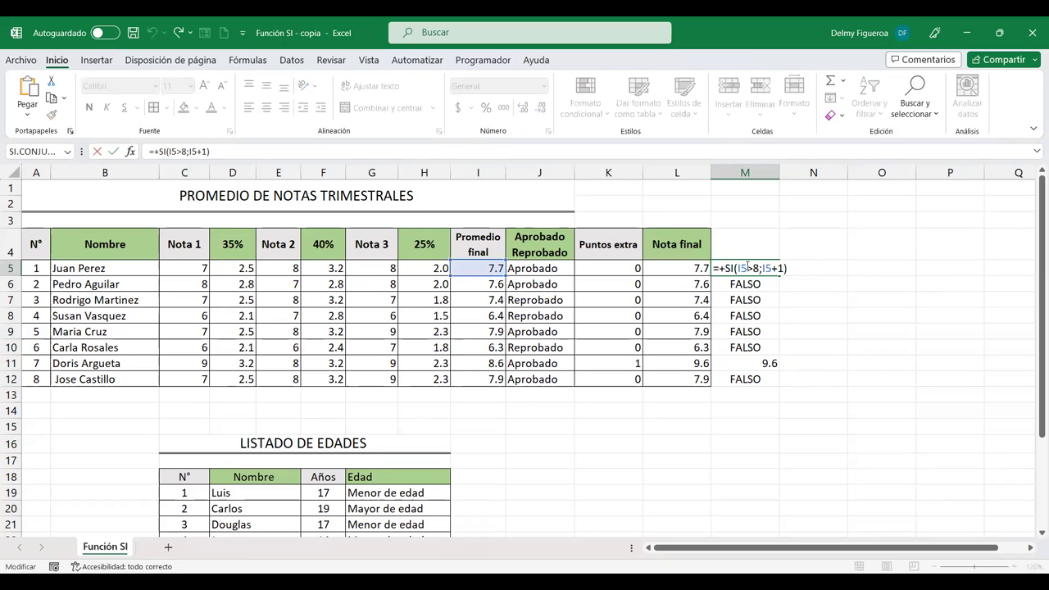
click(746, 268)
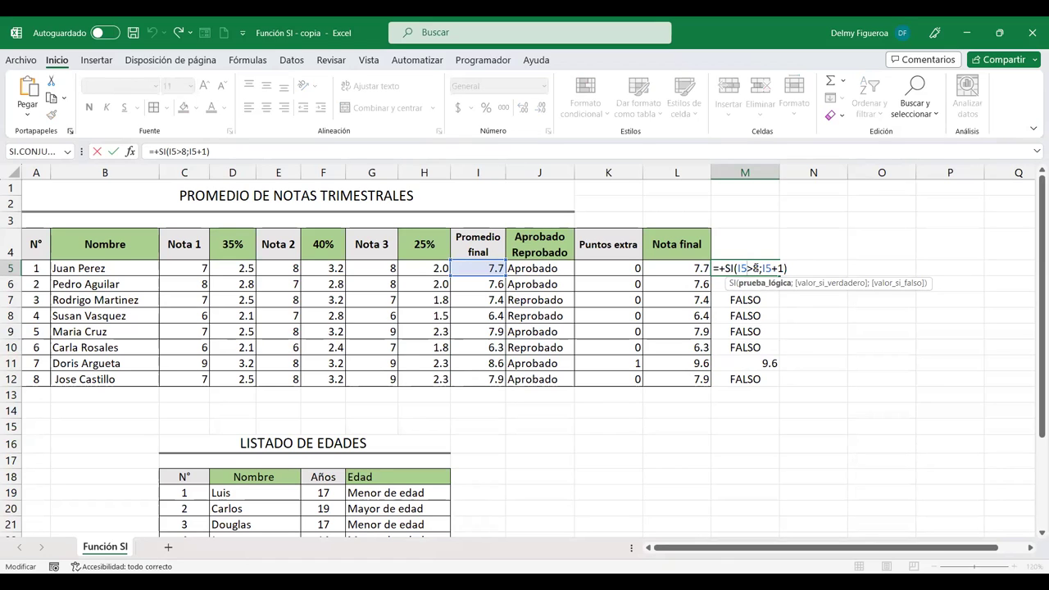
click(772, 268)
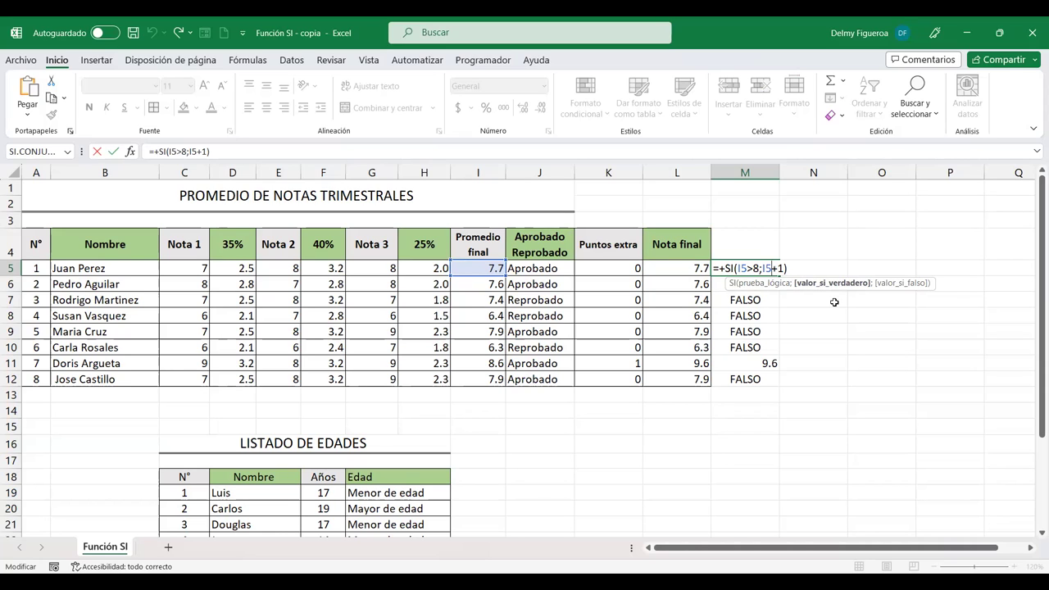
key(Return)
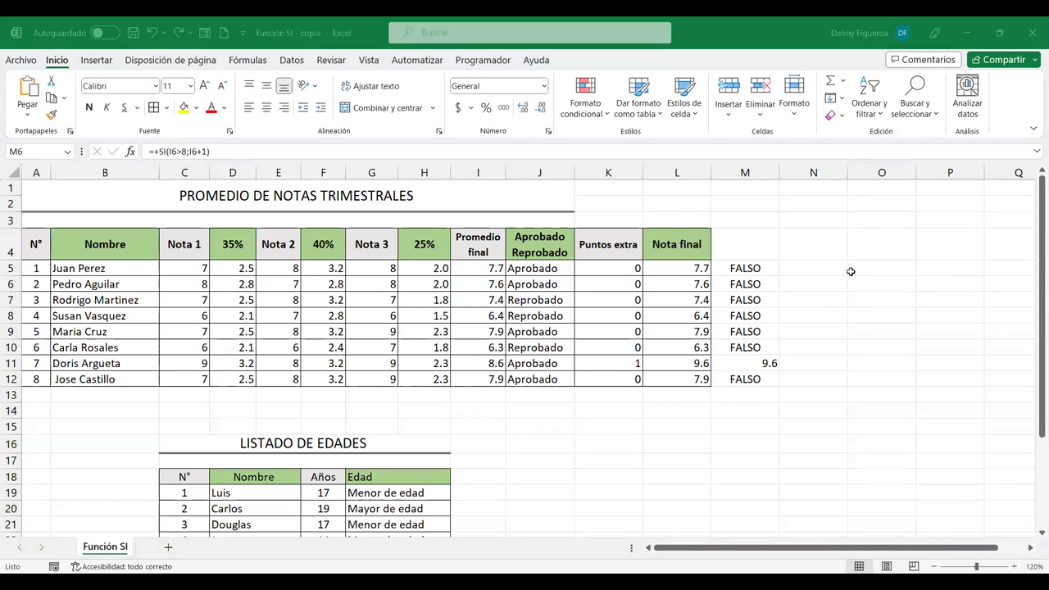
Copy the complete Nota final formula text +SI(I5>8;I5+1;I5) from L5 into N5
click(686, 268)
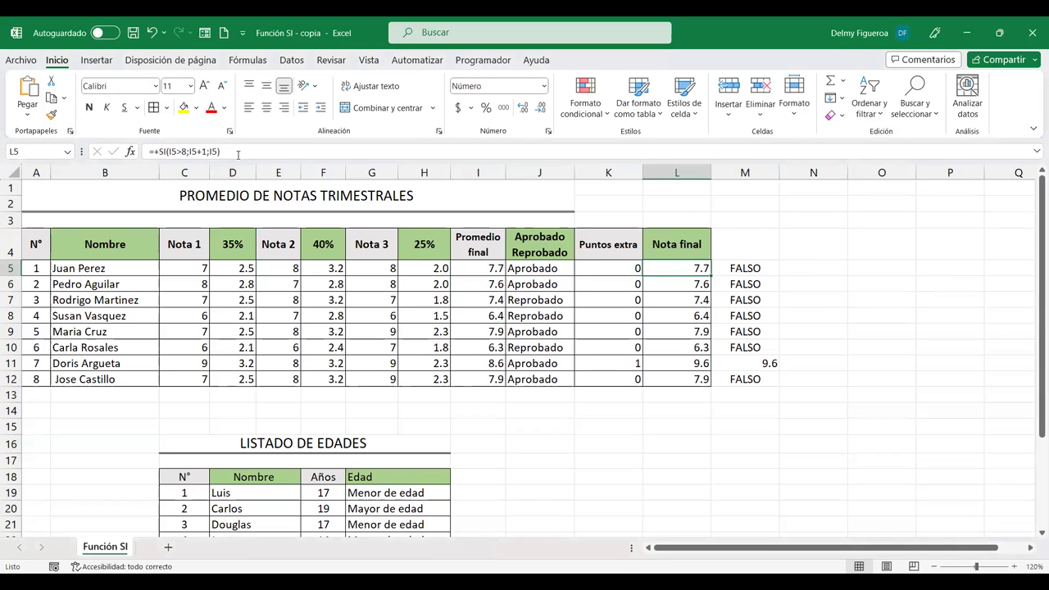
drag(238, 155, 99, 154)
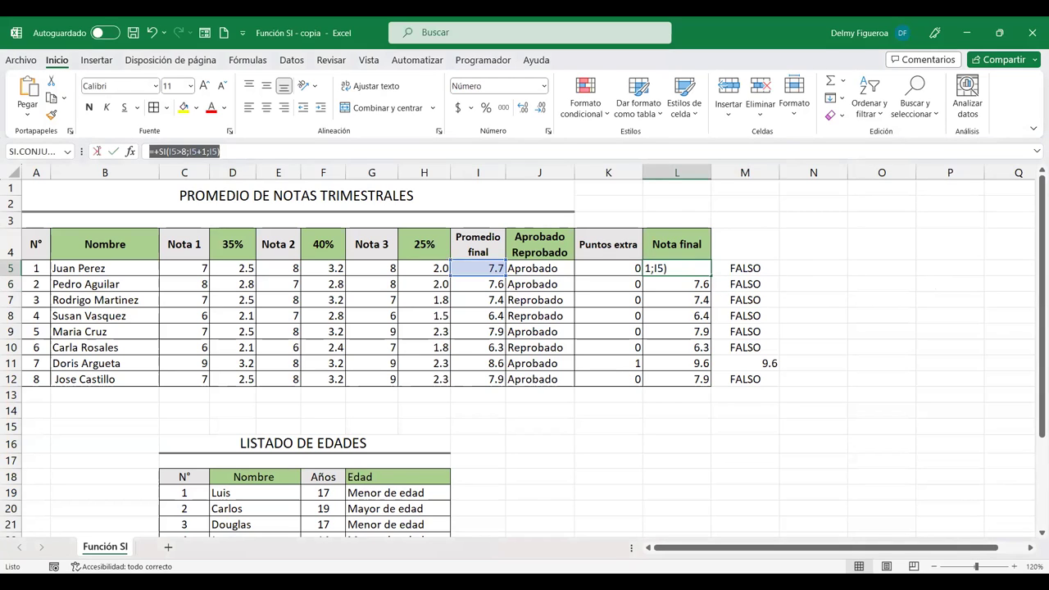
key(Return)
click(798, 268)
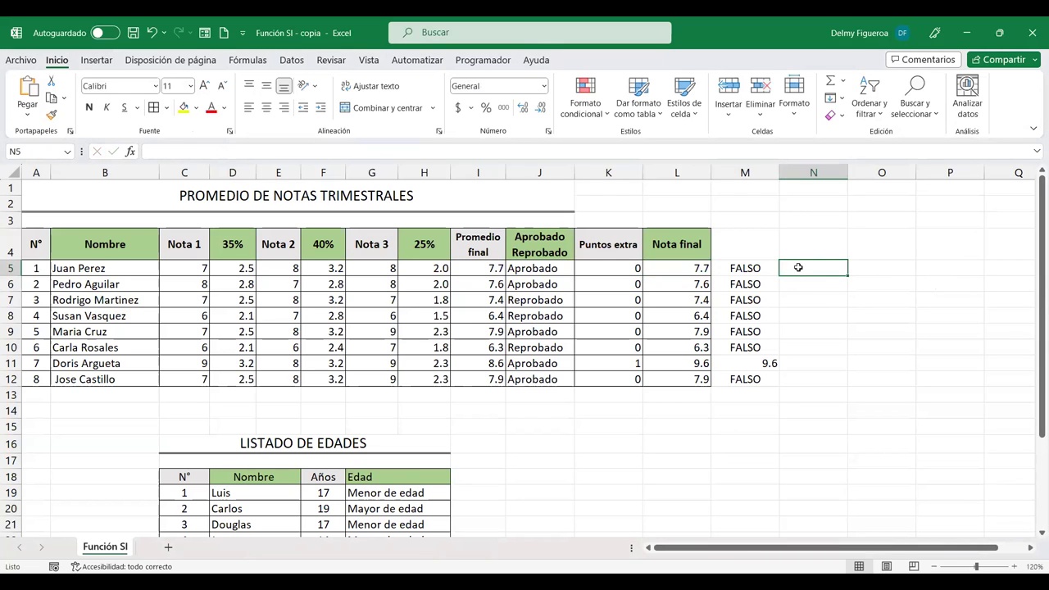
key(ctrl+v)
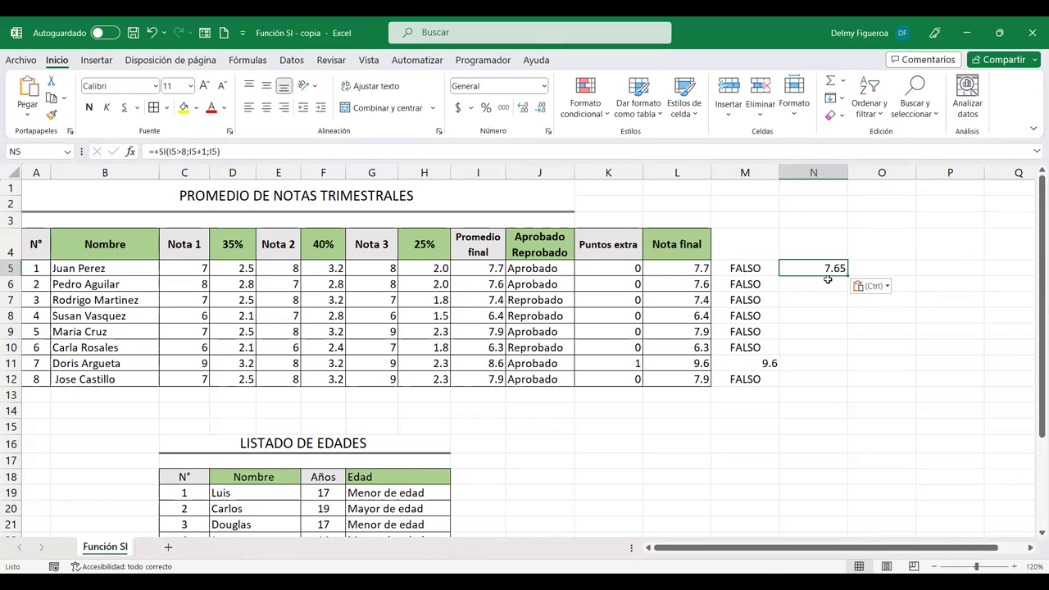
Replace I5 with the name cell B5 in the logical test of N5, making the formula =+SI(B5>8;I5+1;I5)
key(F2)
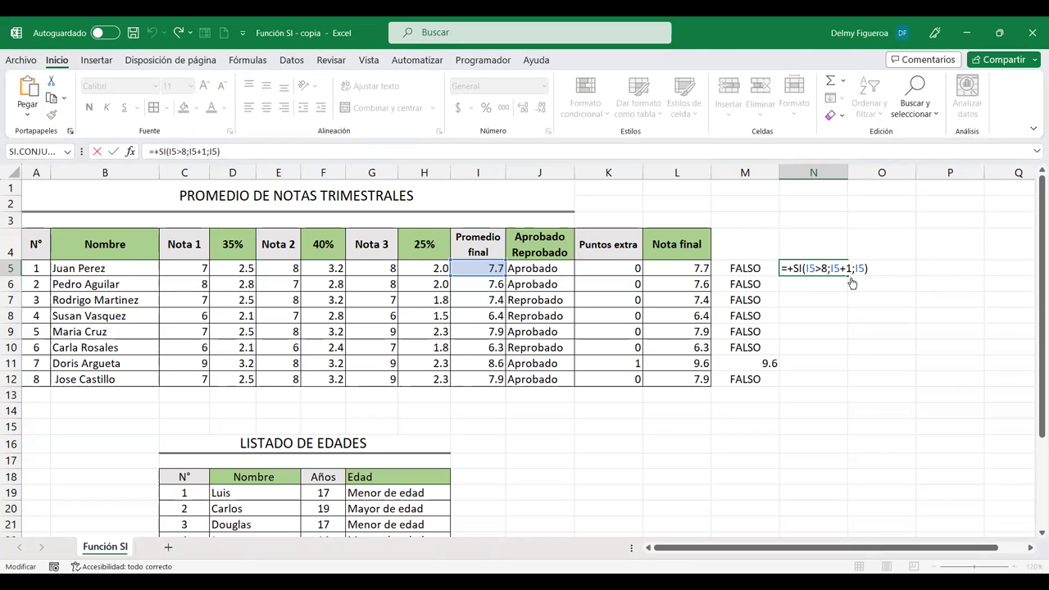
key(BackSpace)
key(BackSpace)
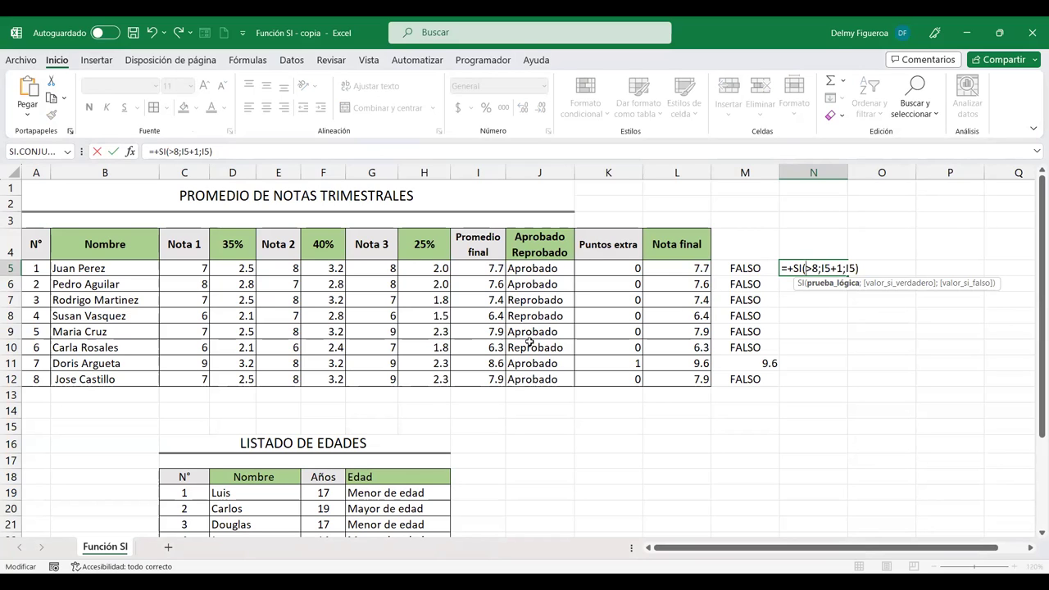
click(110, 270)
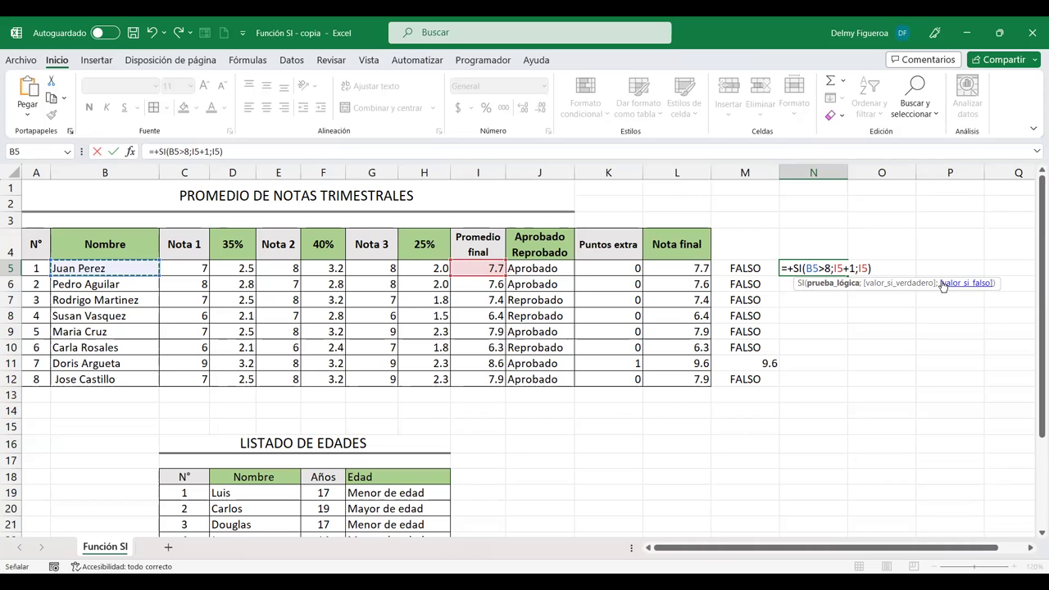
key(Return)
click(825, 263)
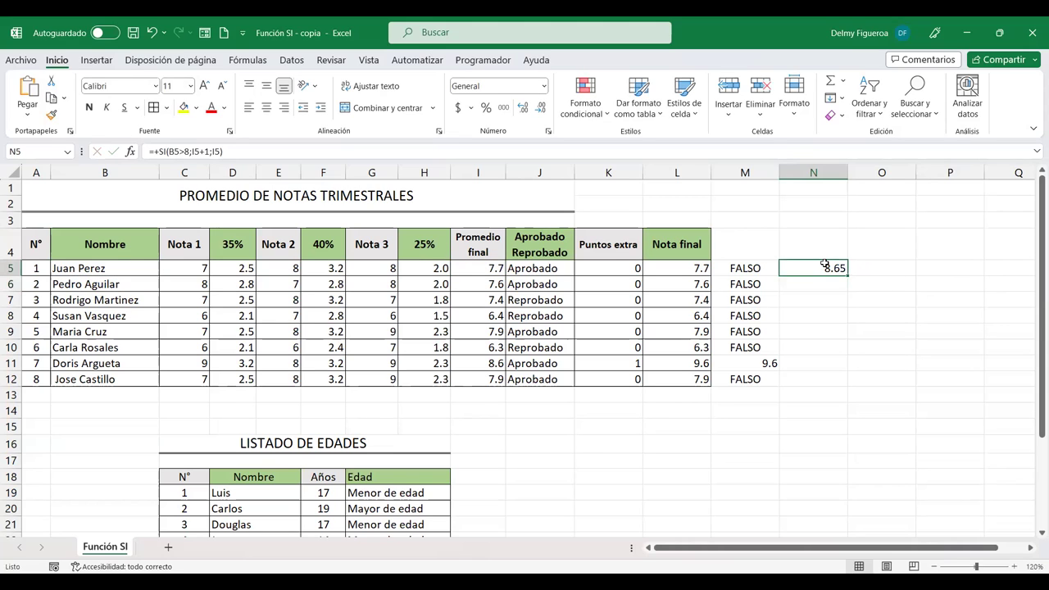
Change the true value in N5's SI formula from I5+1 to B5+1
double_click(823, 266)
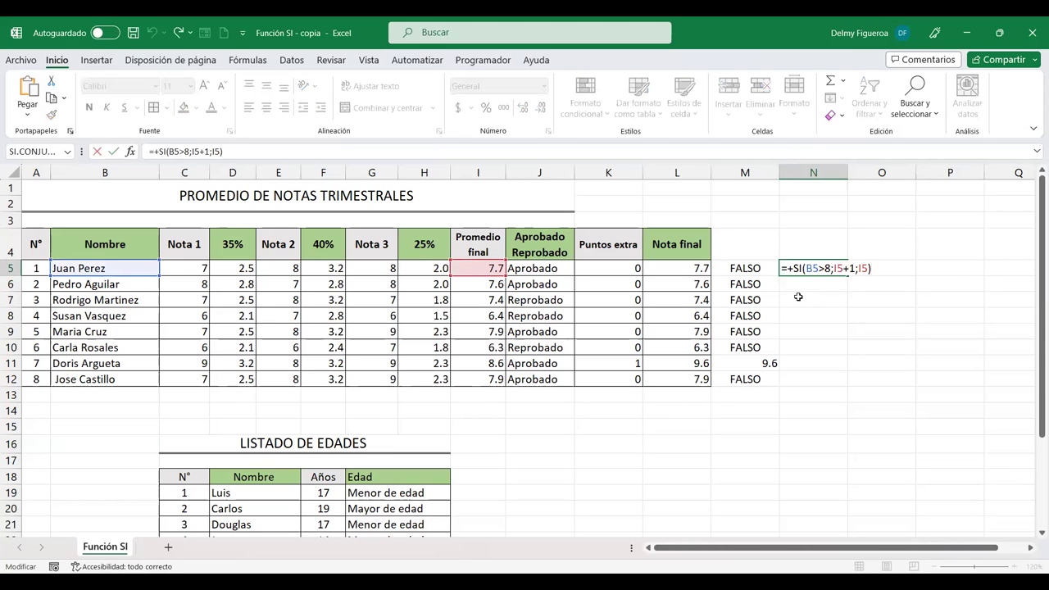
click(820, 267)
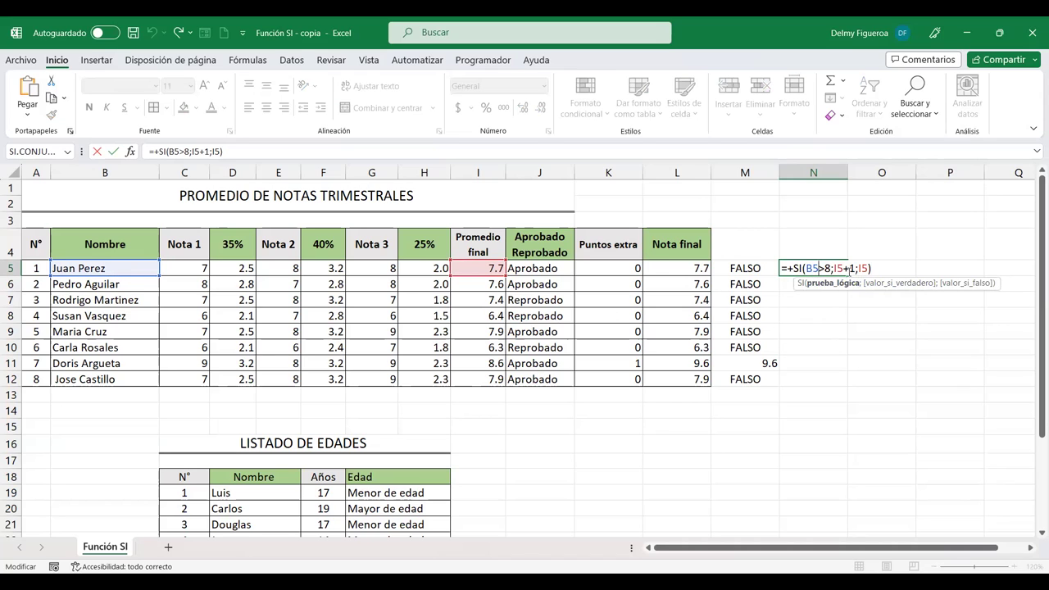
click(838, 269)
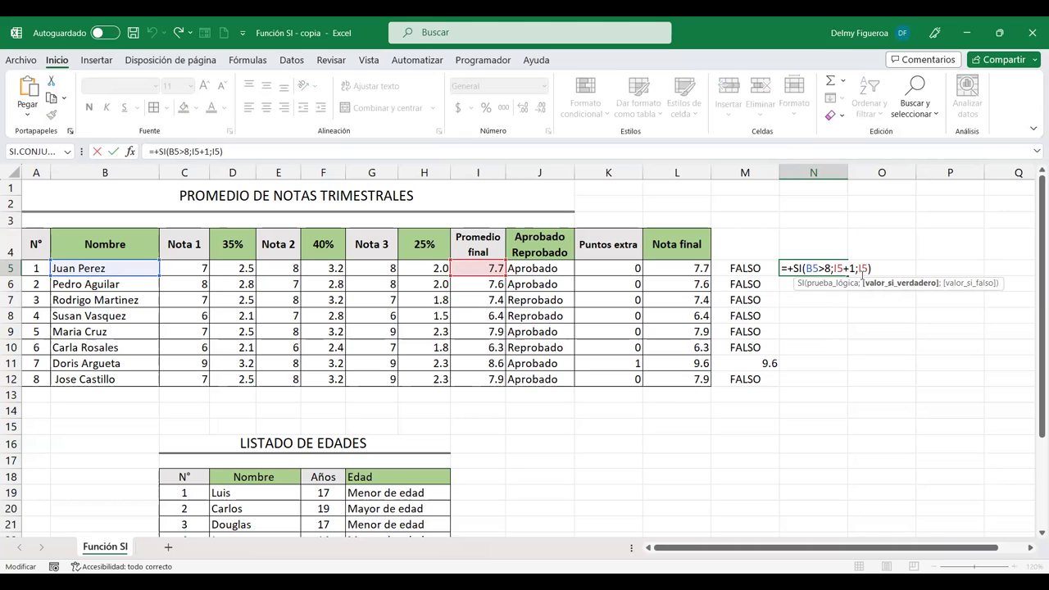
key(BackSpace)
key(BackSpace)
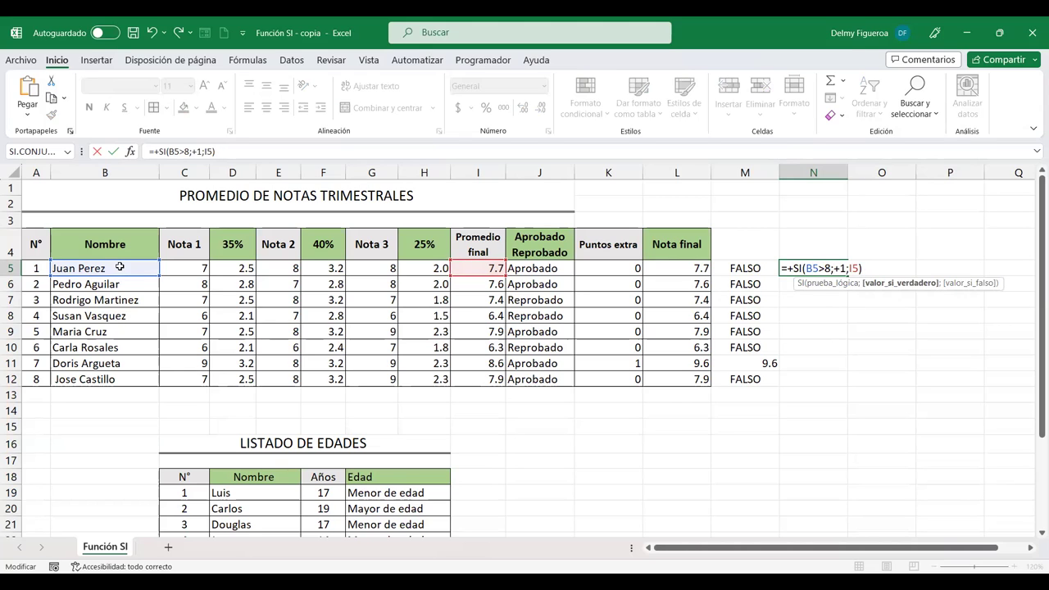
click(119, 268)
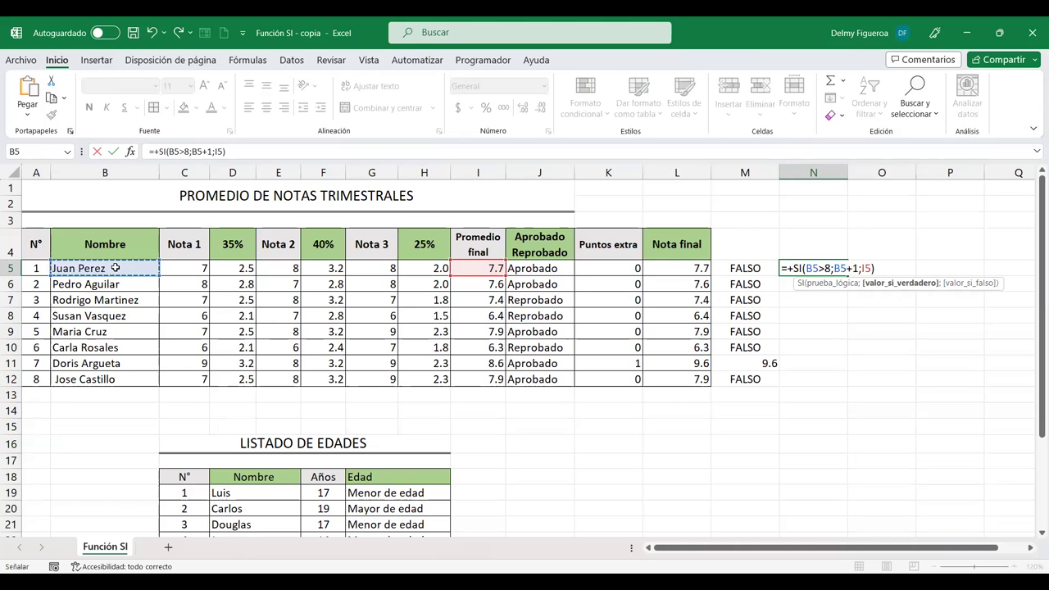
Replace the false value in N5 with B5, making the formula =+SI(B5>8;B5+1;B5), and check its references
click(866, 268)
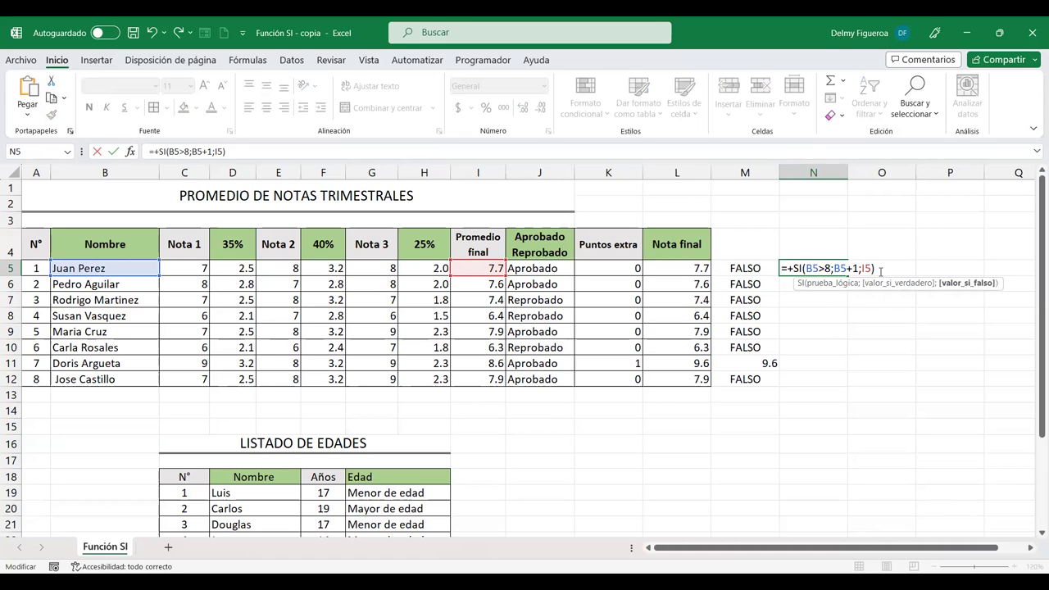
key(BackSpace)
key(BackSpace)
click(108, 266)
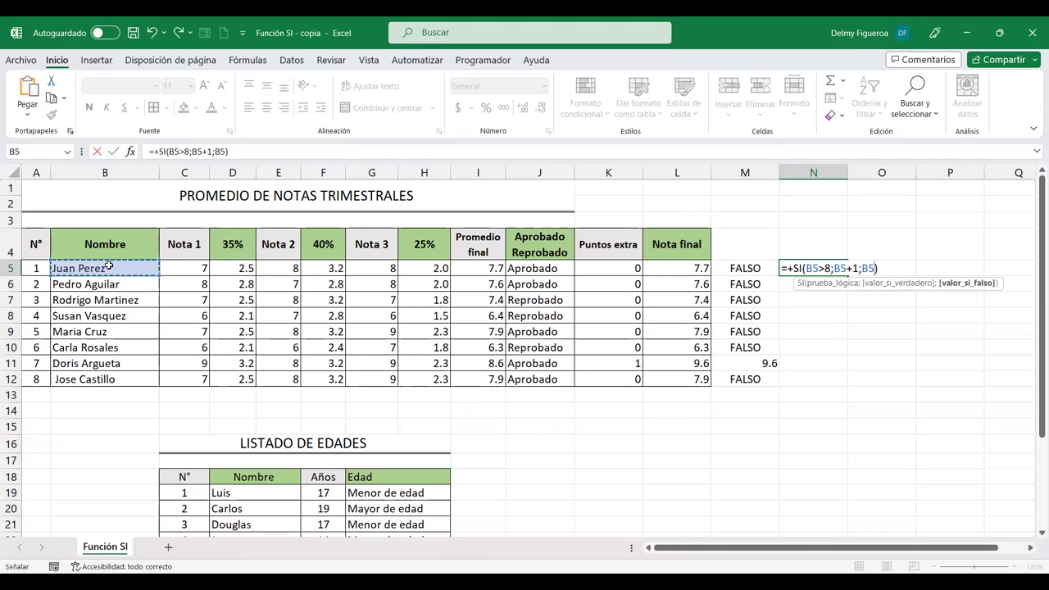
key(Return)
click(820, 265)
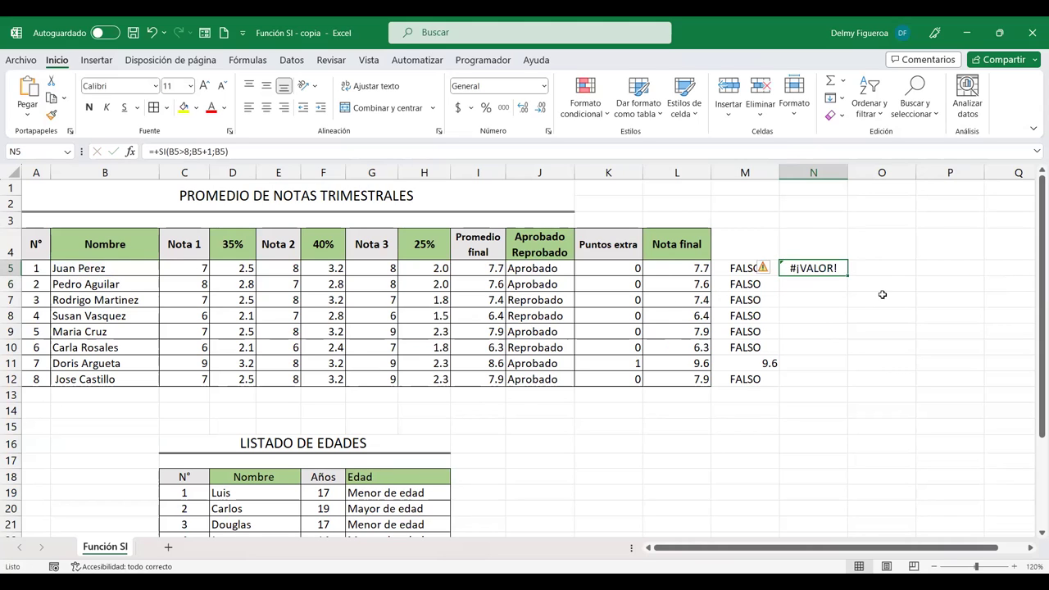
key(F2)
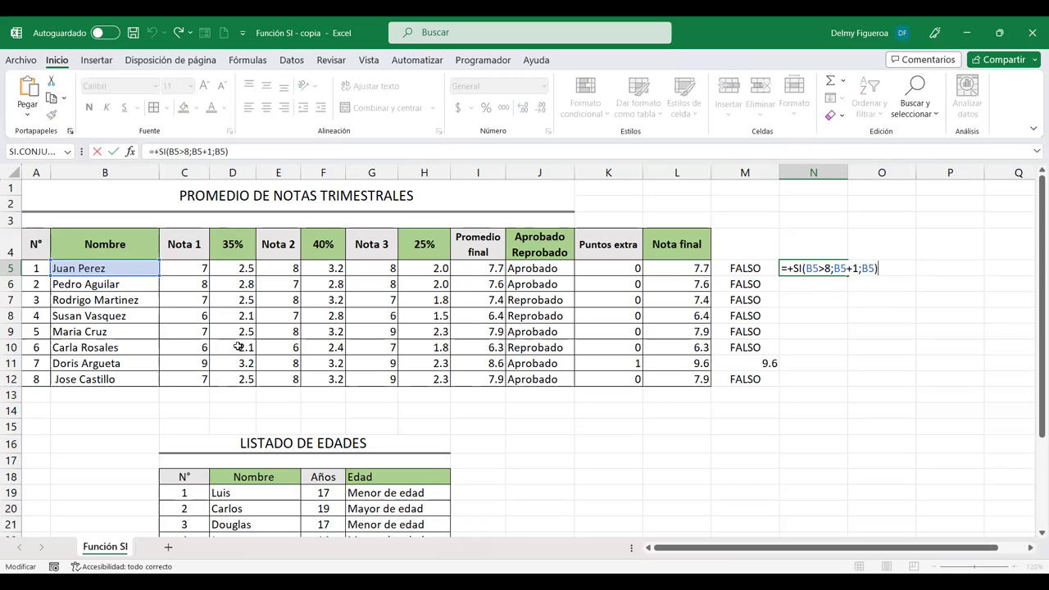
key(Return)
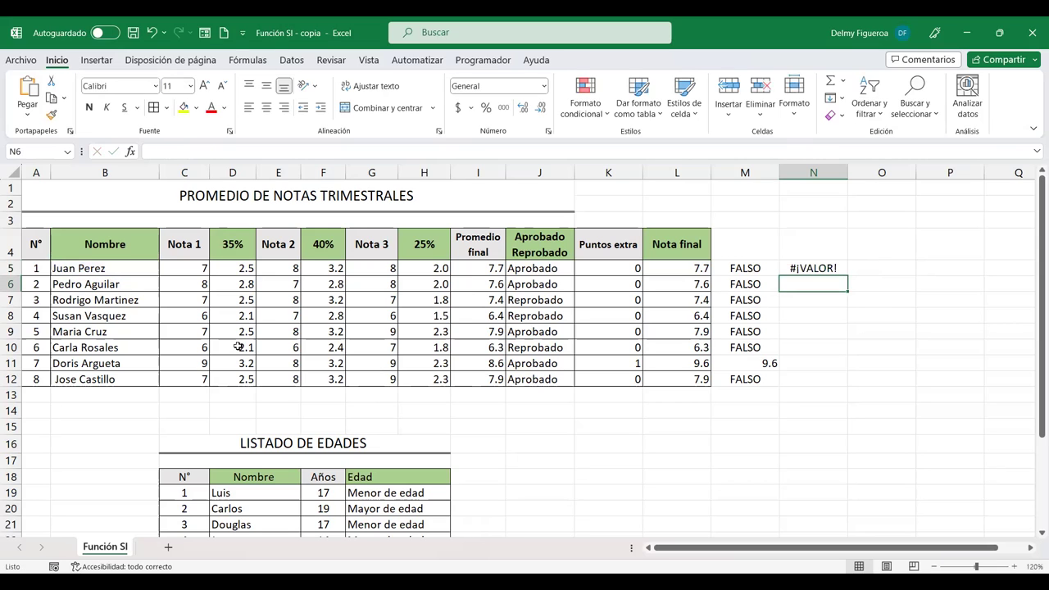
click(807, 268)
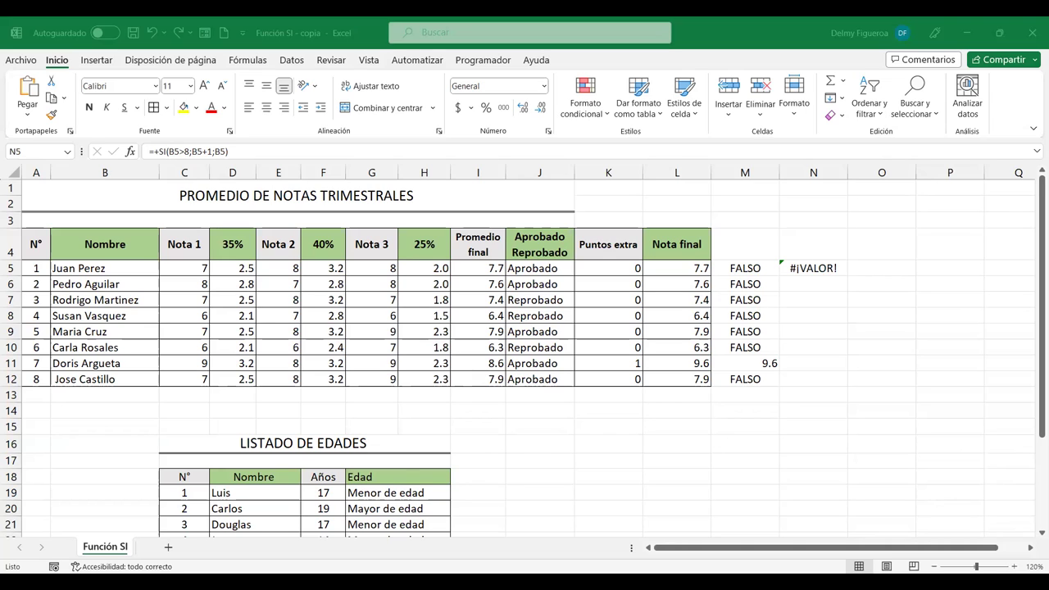
Examine the row 5 formulas for Promedio final, Puntos extra and Nota final, including the SI arguments in L5
click(610, 269)
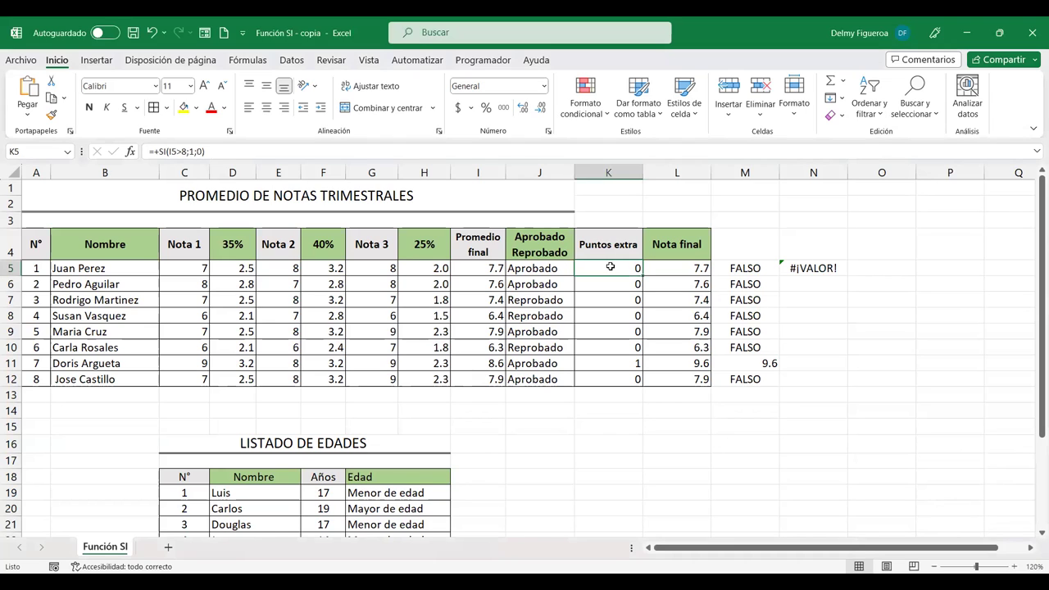
click(486, 267)
click(611, 271)
click(689, 267)
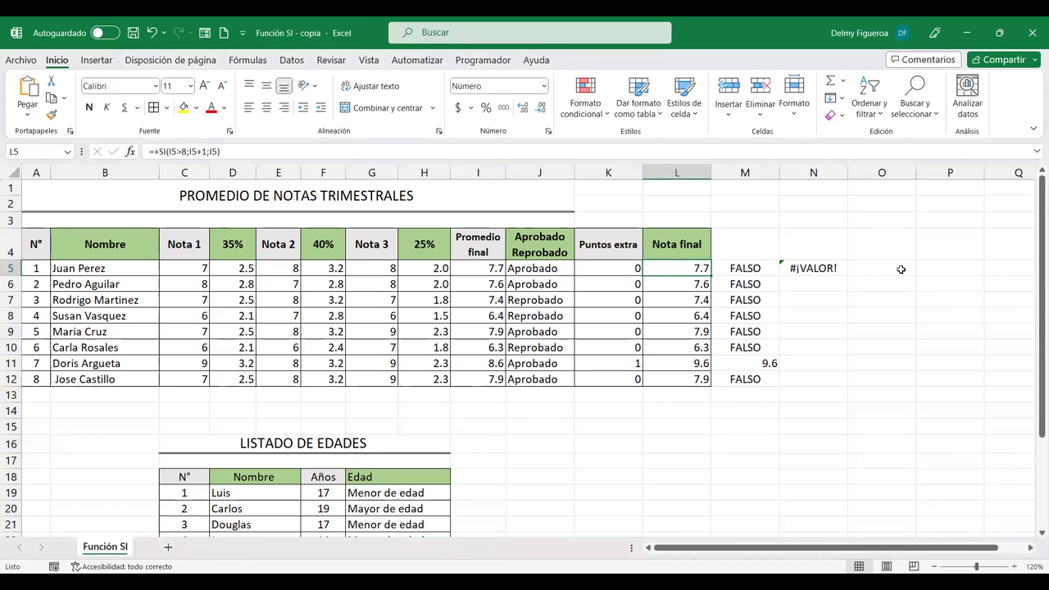
click(901, 268)
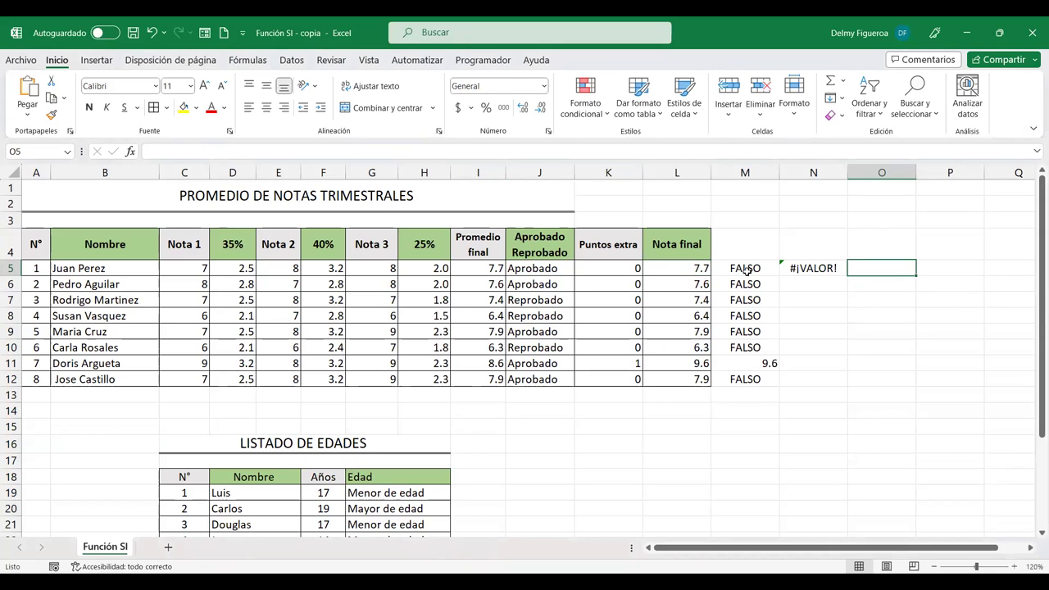
click(673, 270)
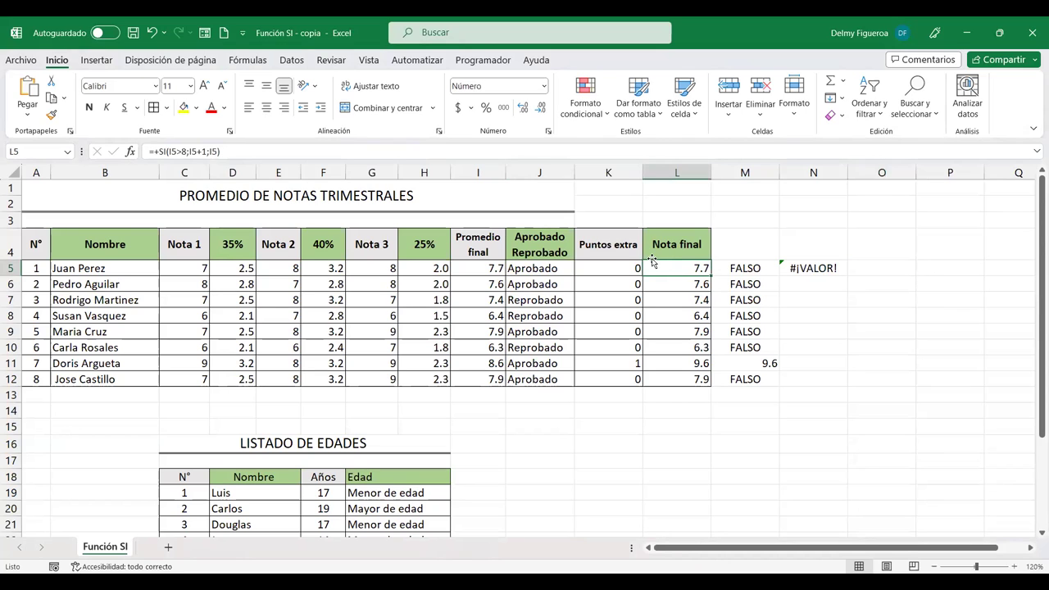
double_click(653, 261)
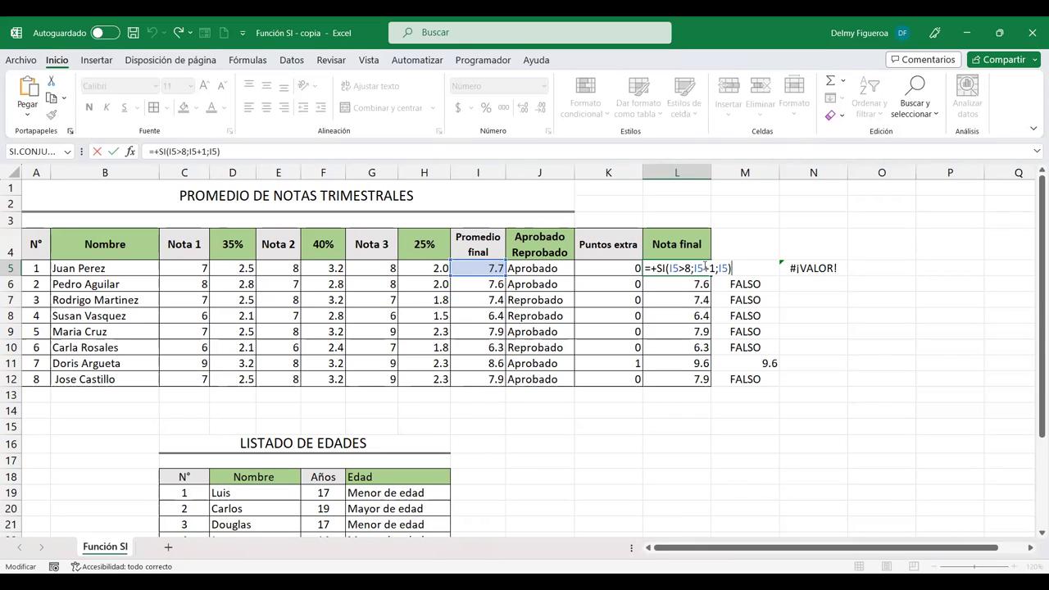
key(Return)
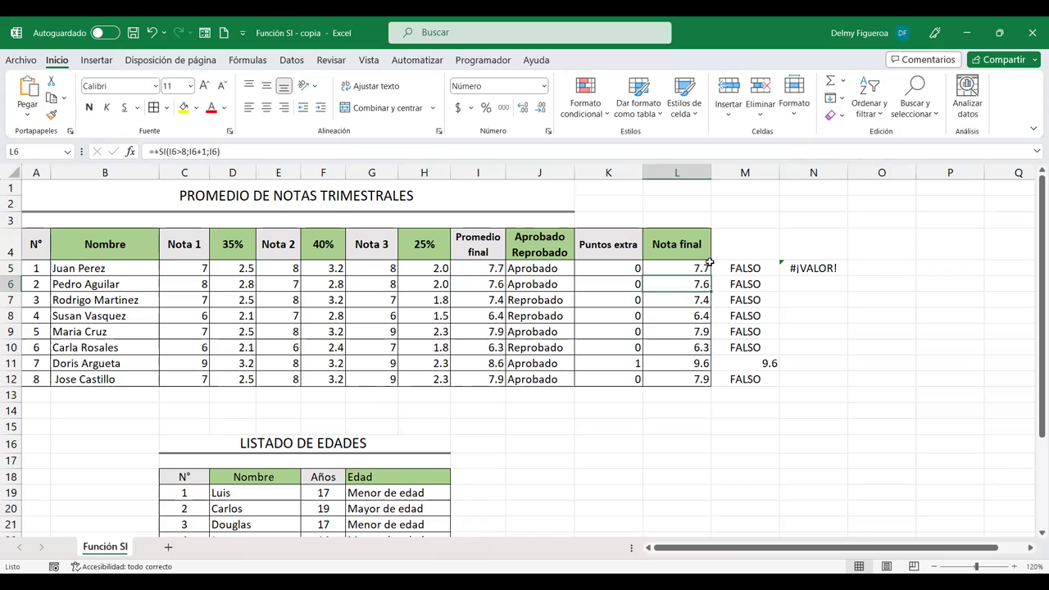
Start an SI formula in O5 with I5>8 as the logical test
click(869, 269)
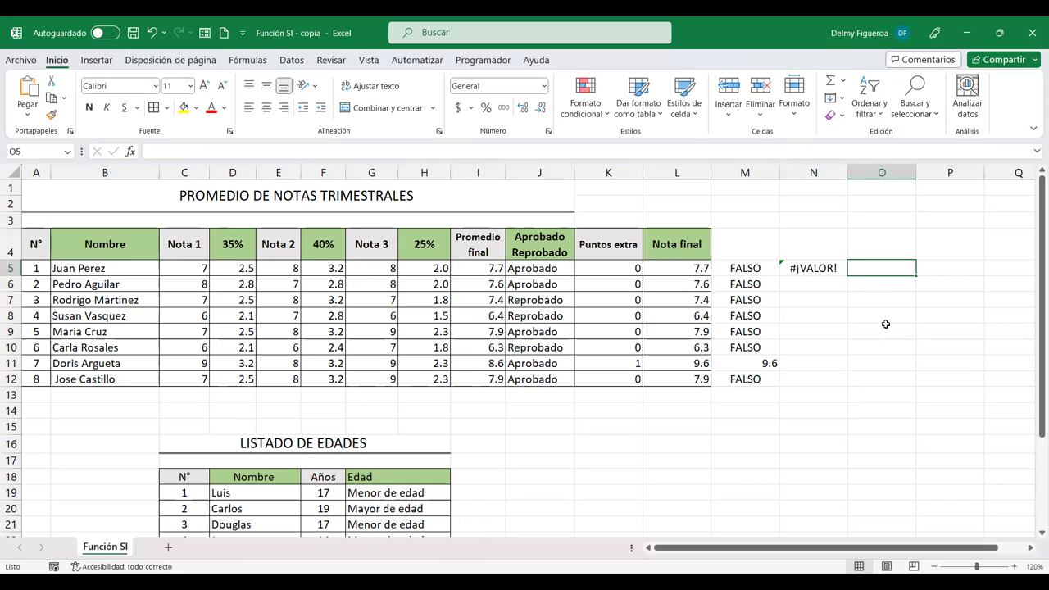
text(+si)
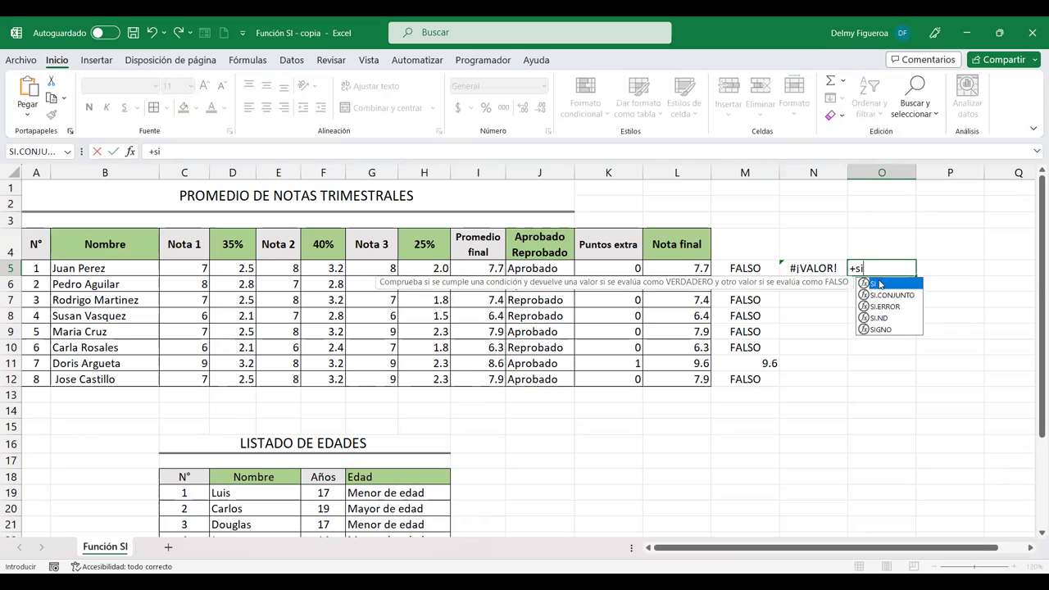
key(Tab)
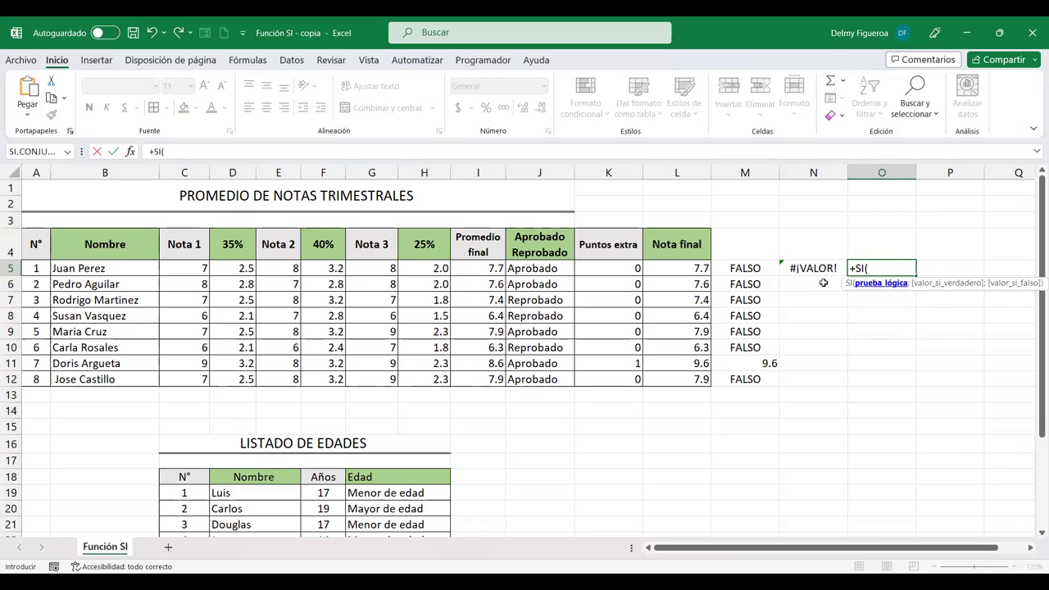
click(474, 268)
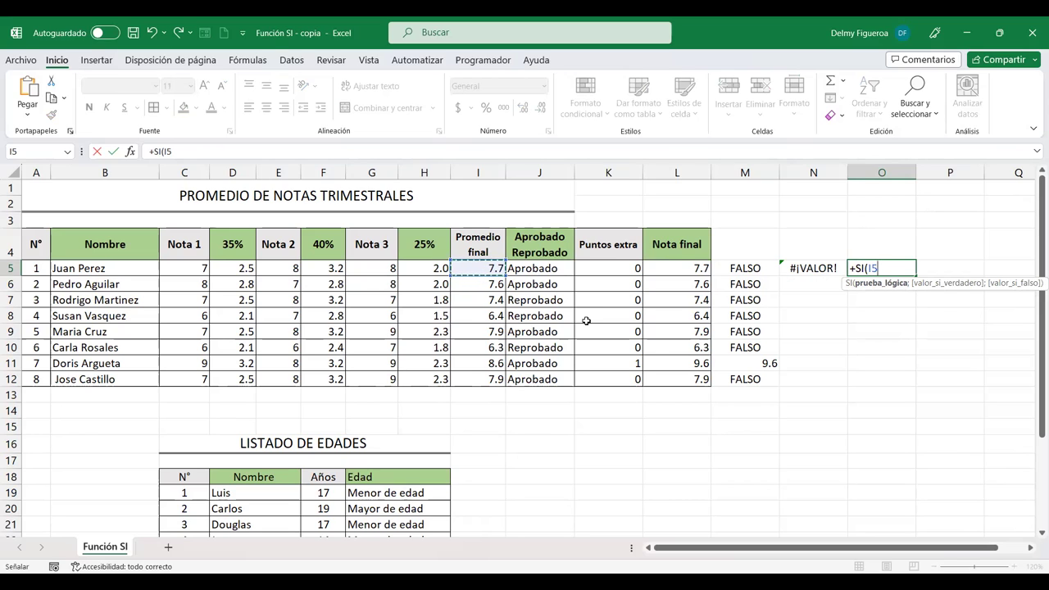
text(>8)
text(;)
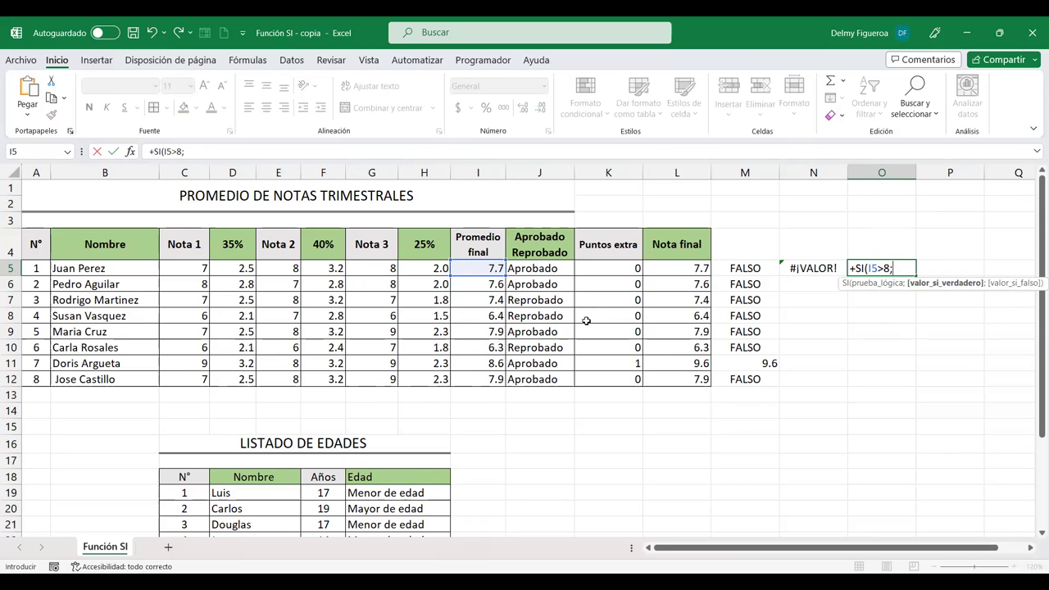
Add I5*5%+I5 as the true value of the SI formula in O5
click(487, 267)
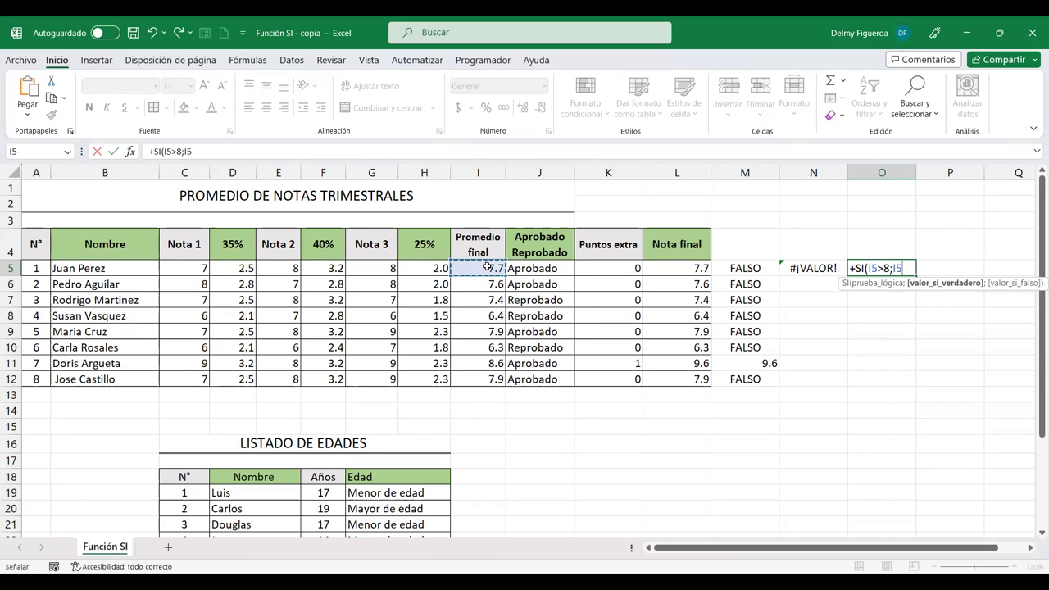
text(*5%+)
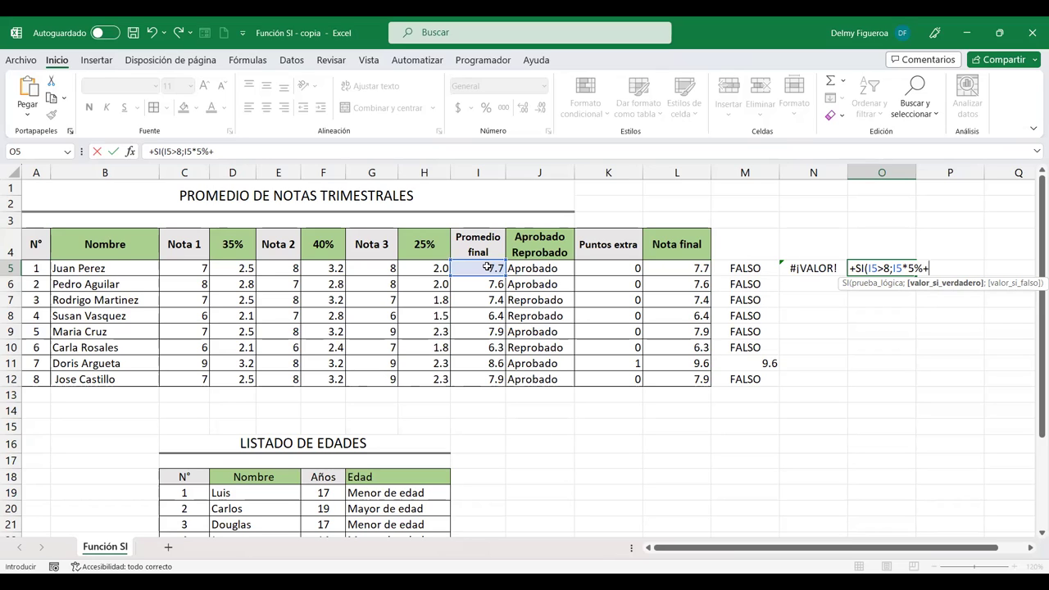
click(486, 267)
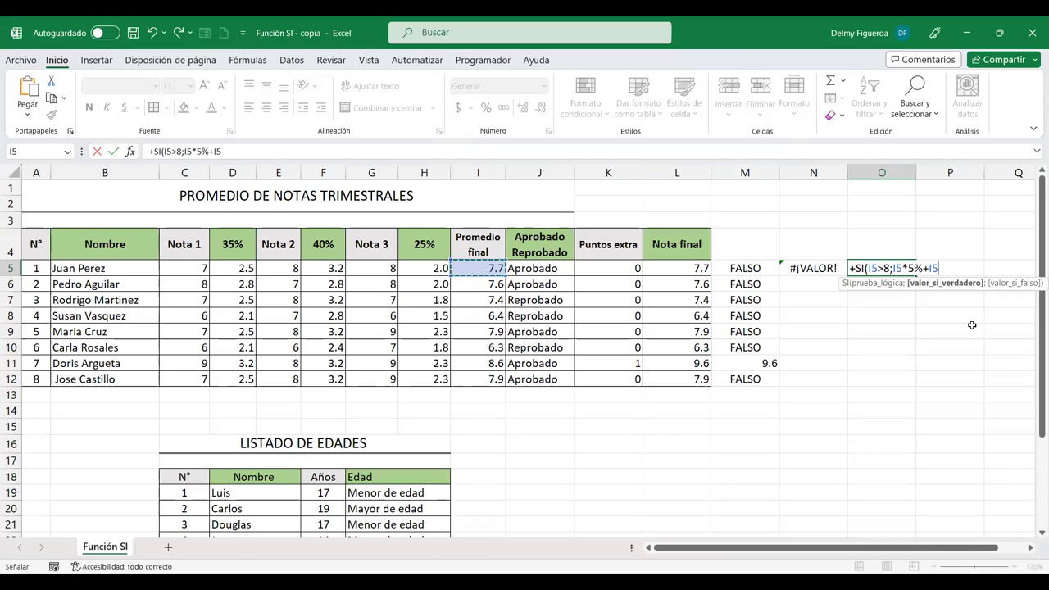
text(;)
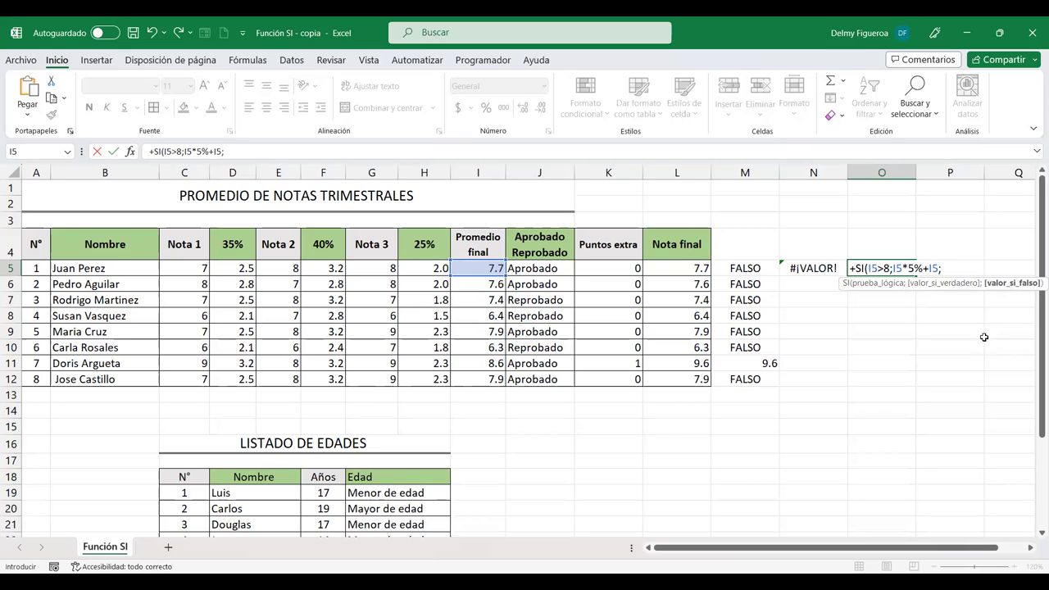
Add I5*2%+I5 as the false value, completing O5 as =+SI(I5>8;I5*5%+I5;I5*2%+I5)
click(484, 268)
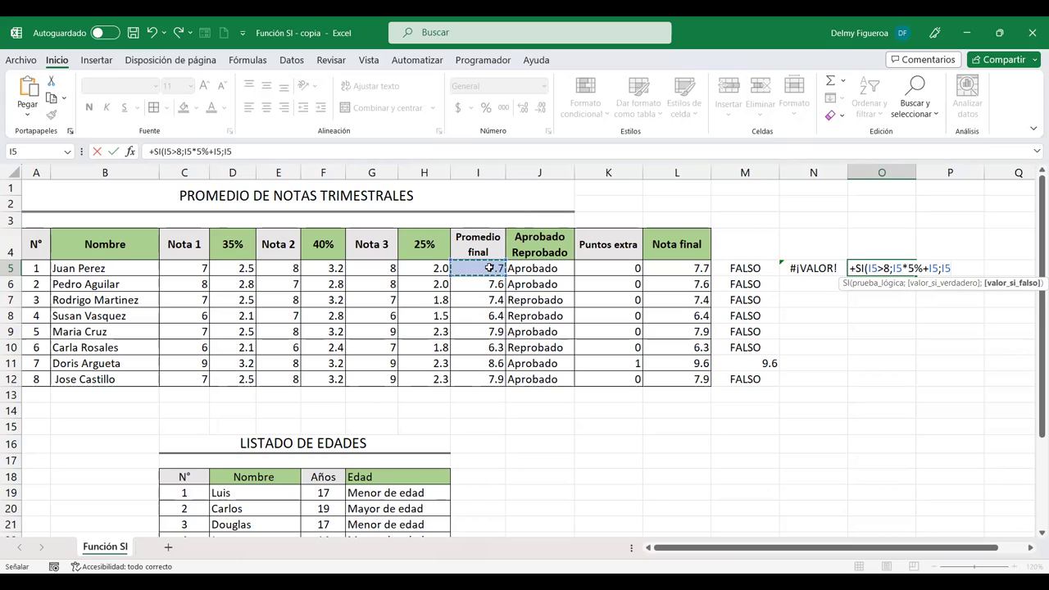
text(*2)
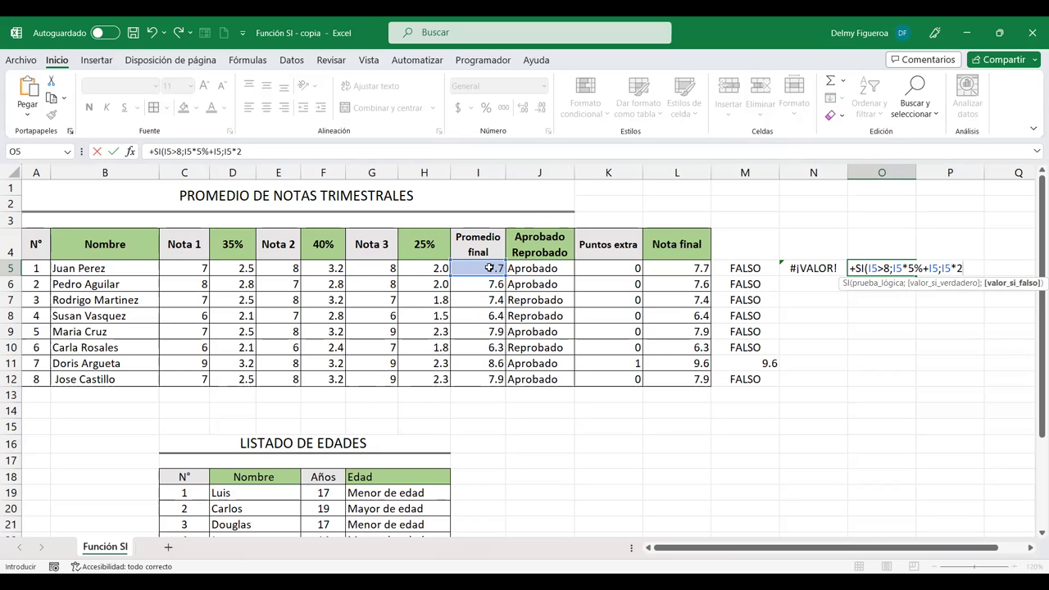
text(%+)
click(482, 267)
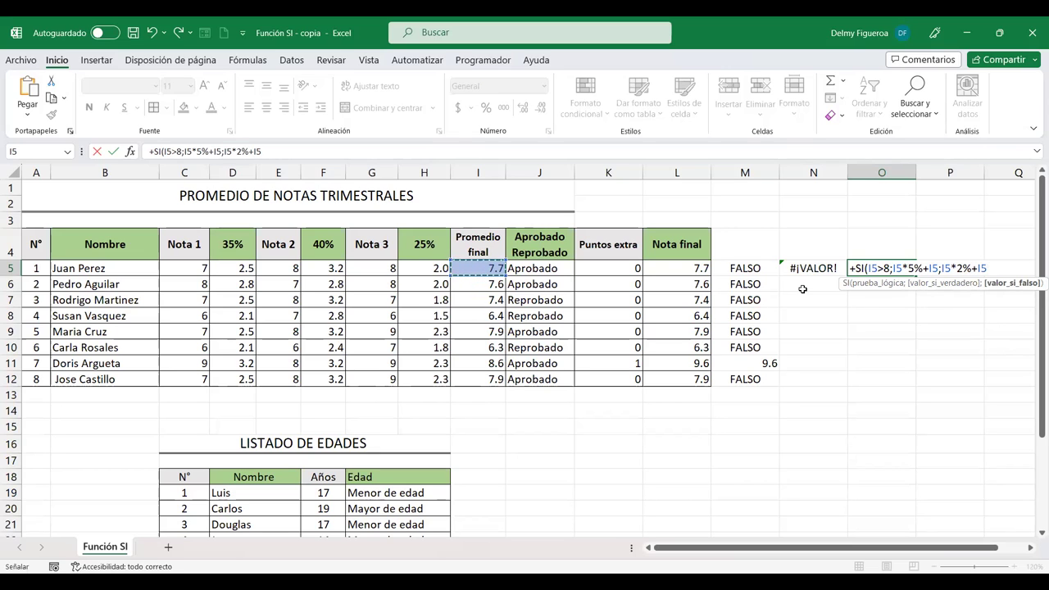
key(Return)
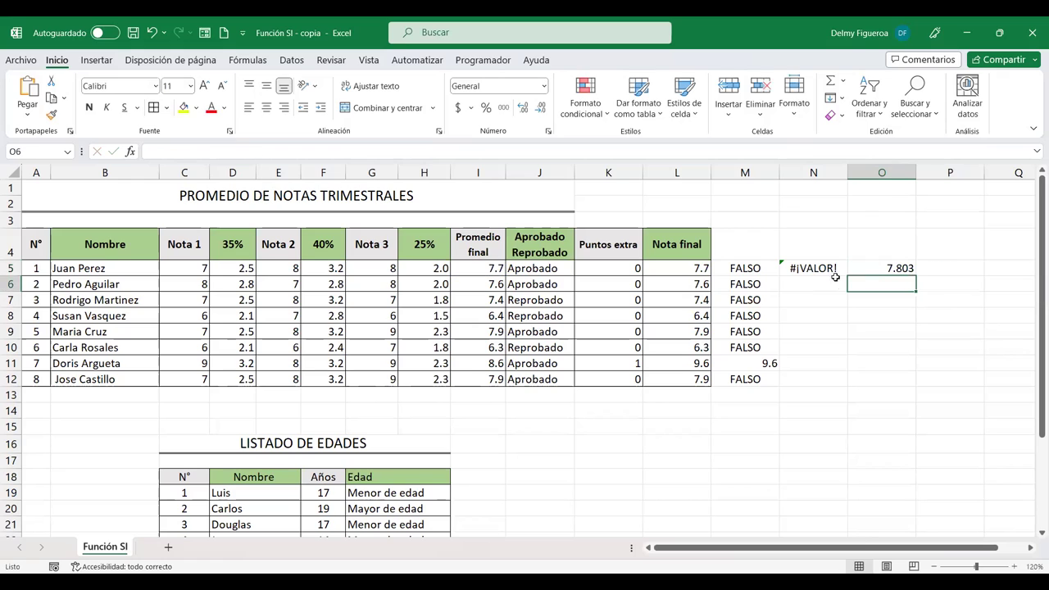
click(891, 268)
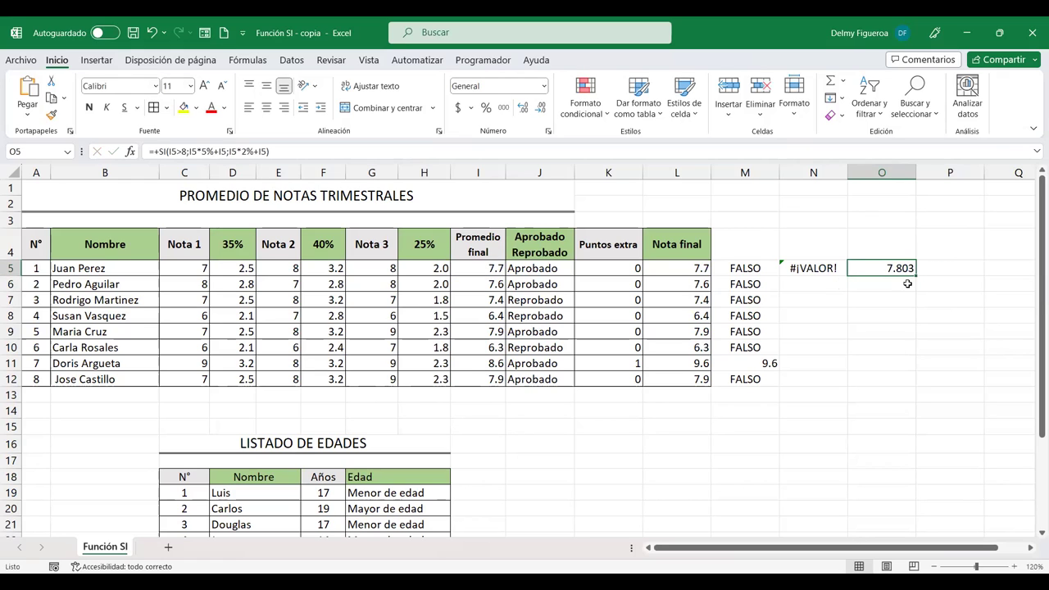
Fill the O5 formula down to O12 and compare the results with the Promedio final grades
drag(919, 300, 917, 386)
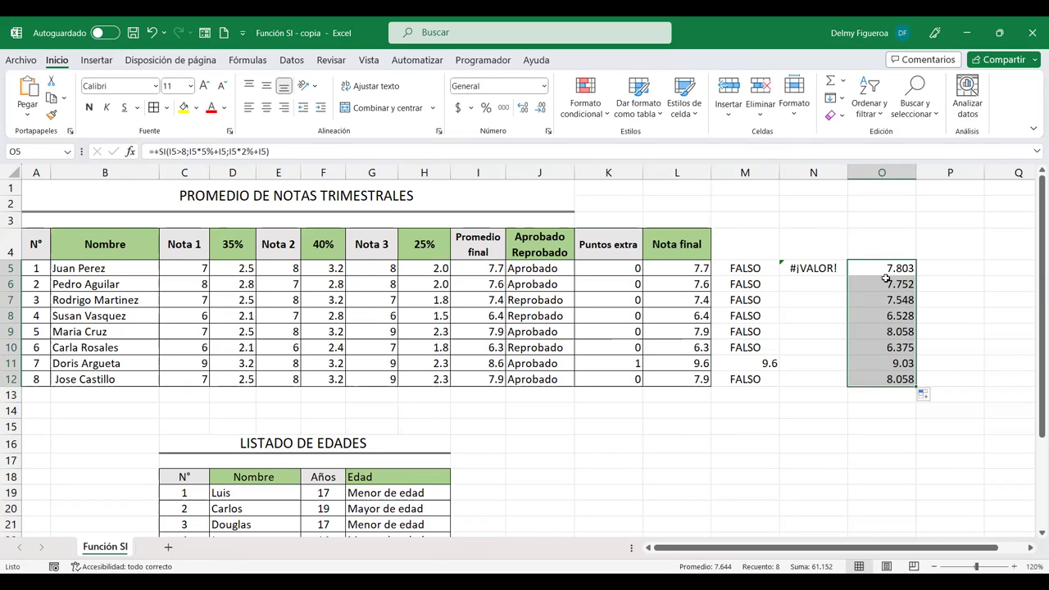
click(883, 361)
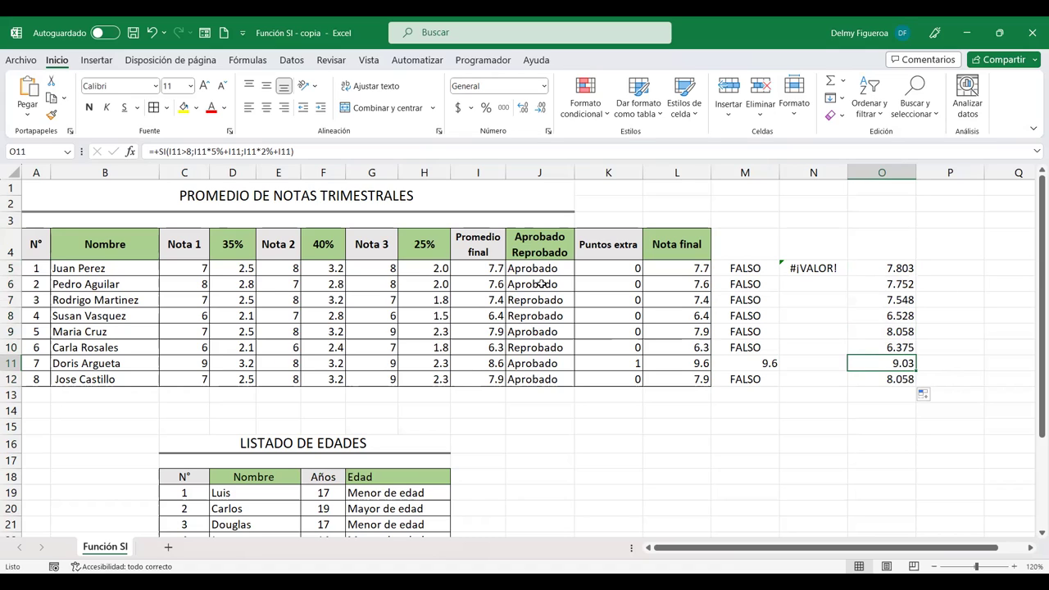
click(886, 269)
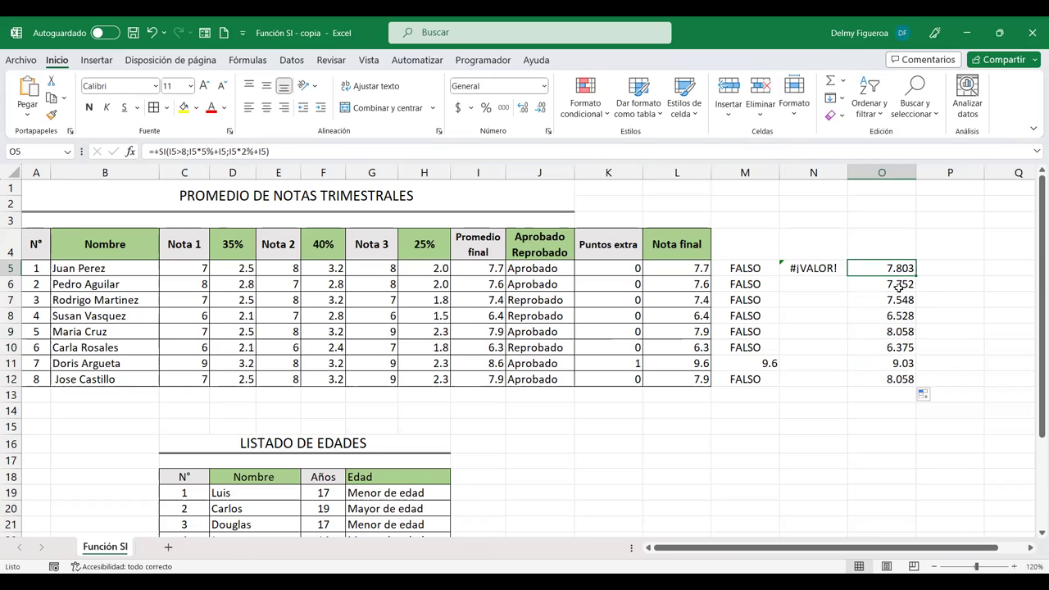
click(498, 283)
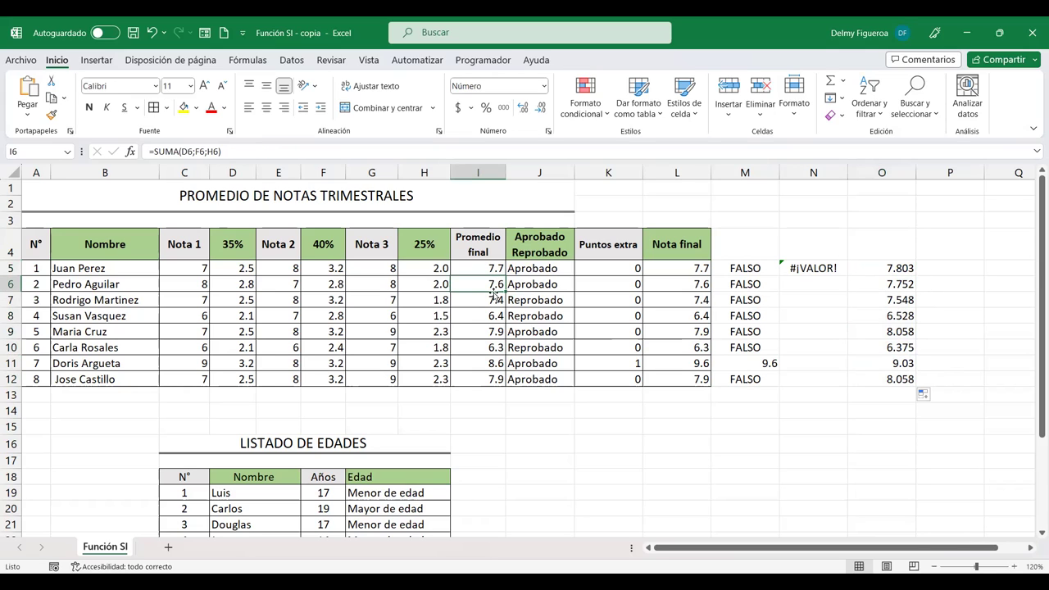
click(899, 285)
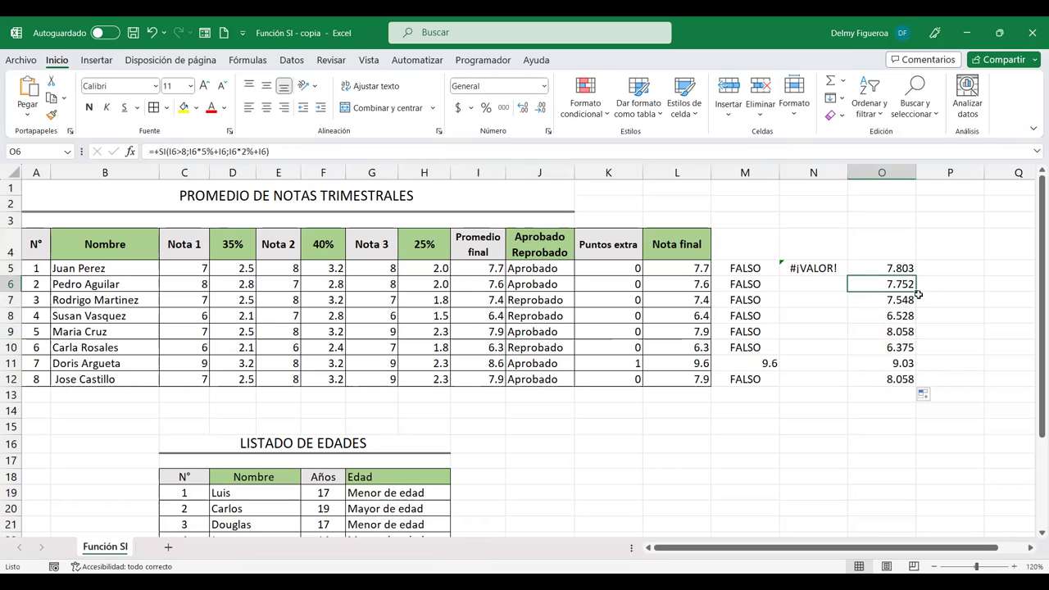
click(476, 304)
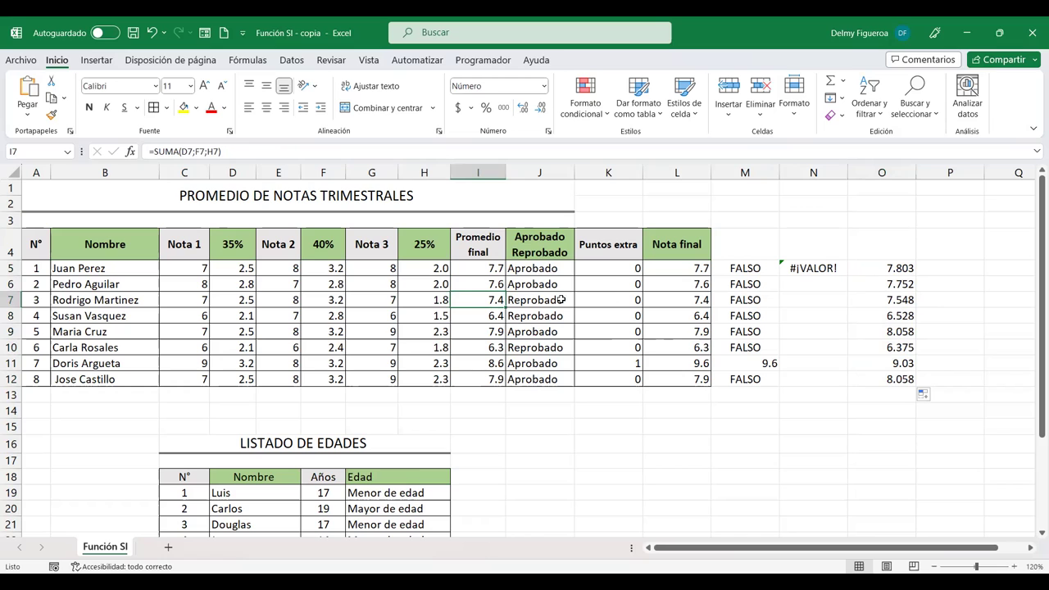
Set the Promedio final in I5 to 9 and review the SI formula in O5
click(473, 269)
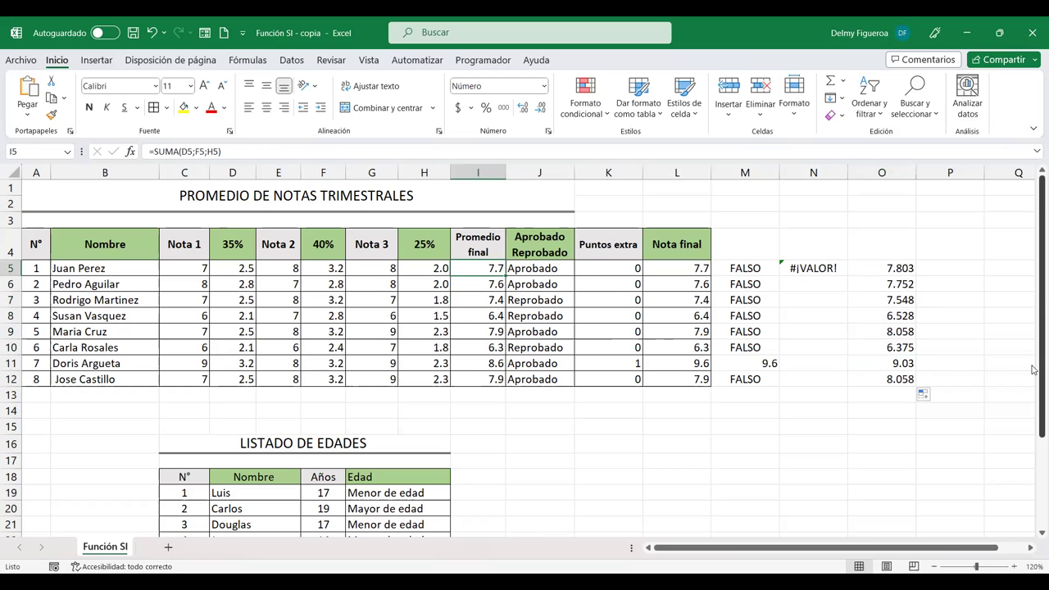
text(9)
key(Return)
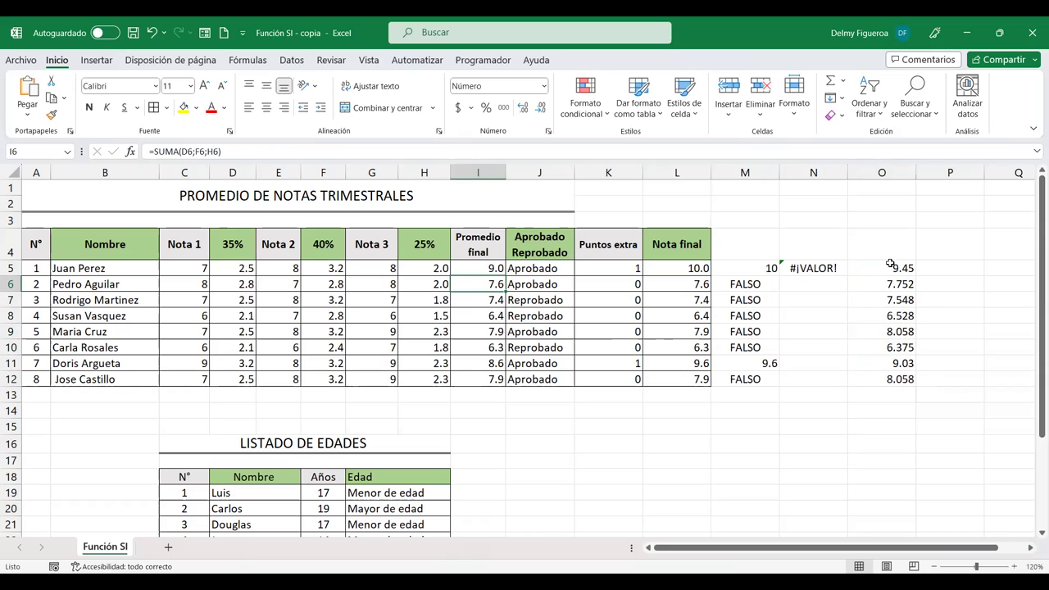
click(893, 271)
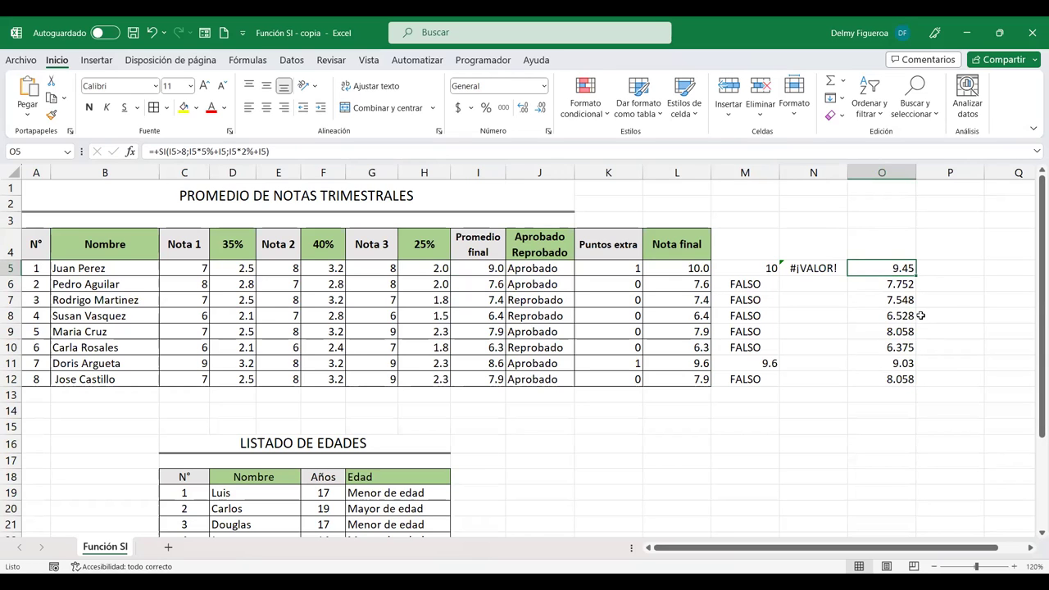
key(F2)
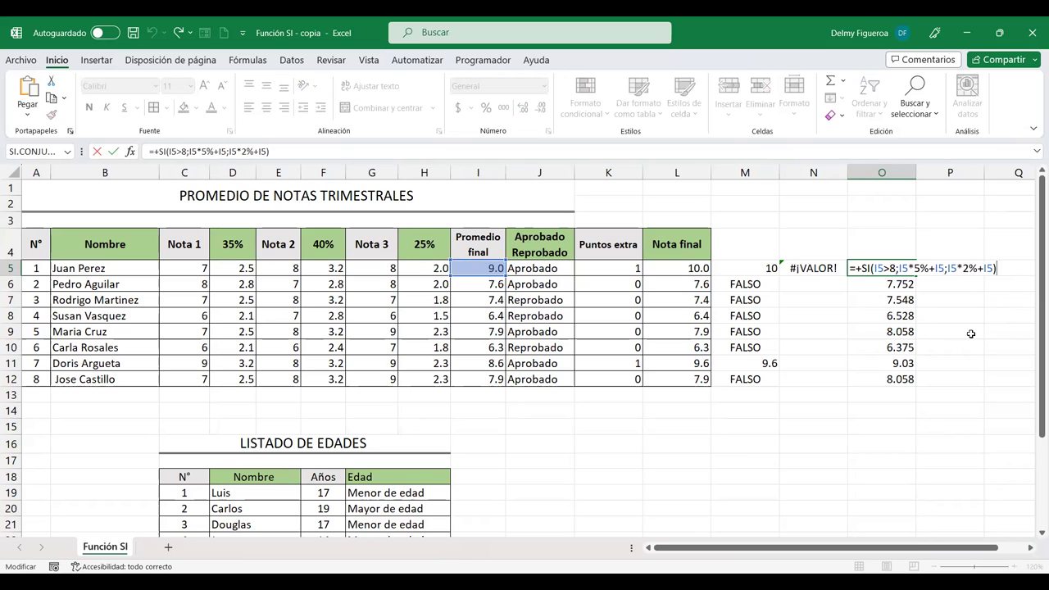
key(Return)
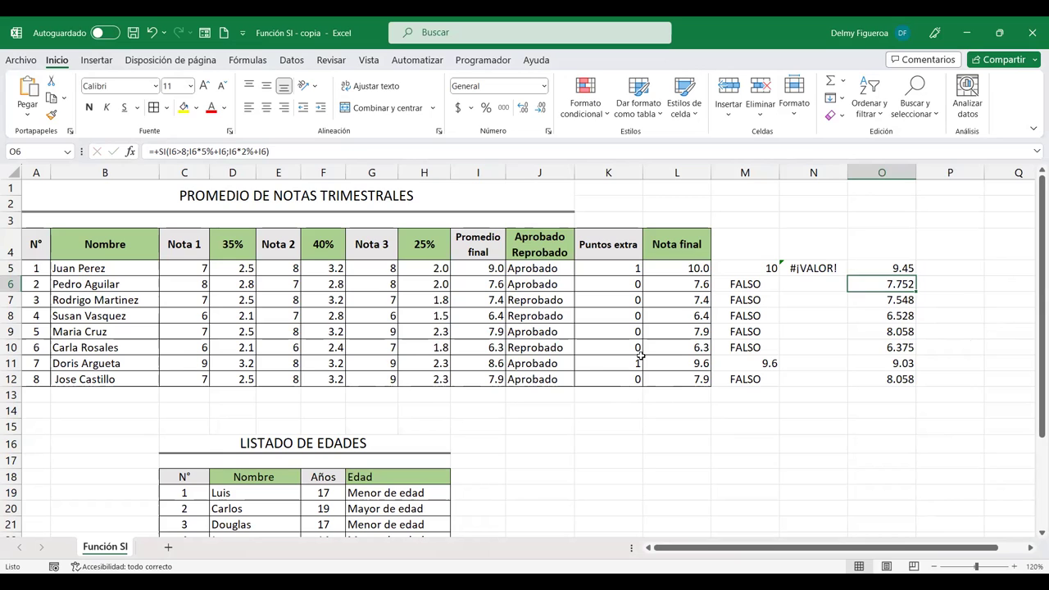
Copy the Años header of the LISTADO DE EDADES table into I18, next to the Edad column
scroll(439, 398, down, 2)
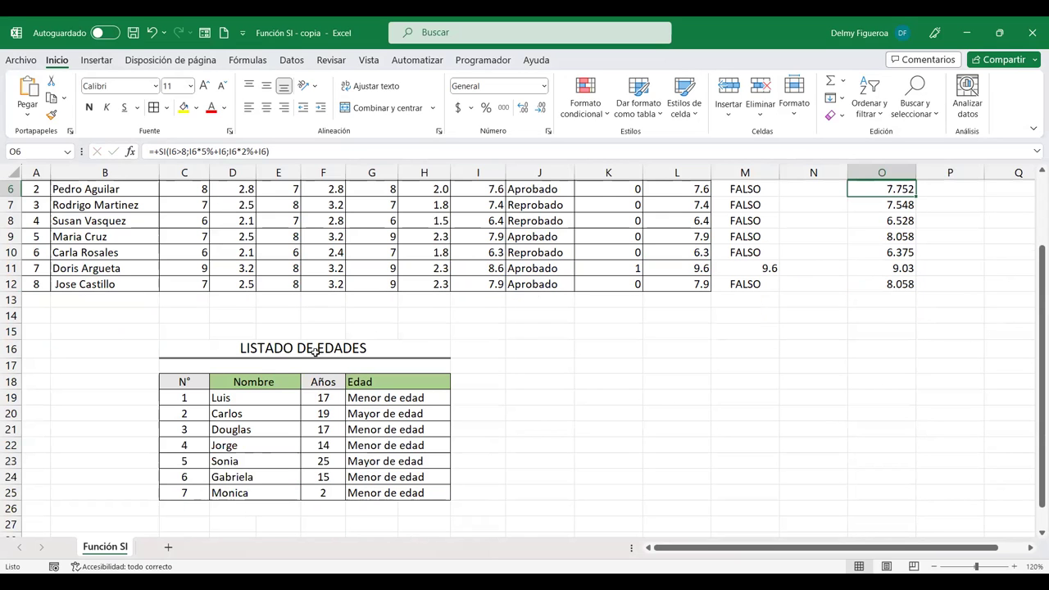
click(273, 351)
click(467, 377)
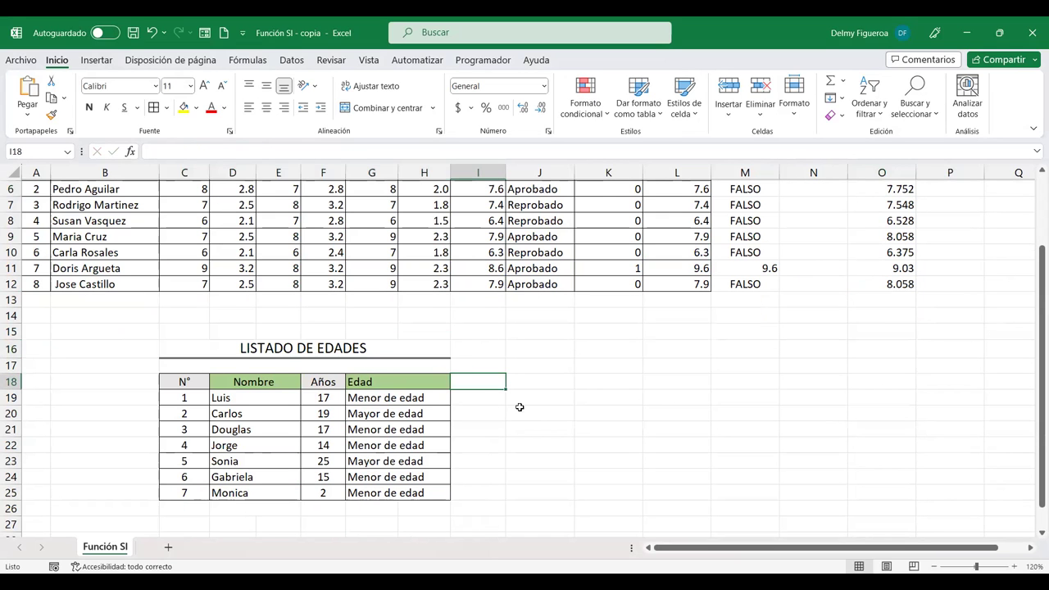
scroll(484, 423, up, 1)
scroll(487, 421, down, 2)
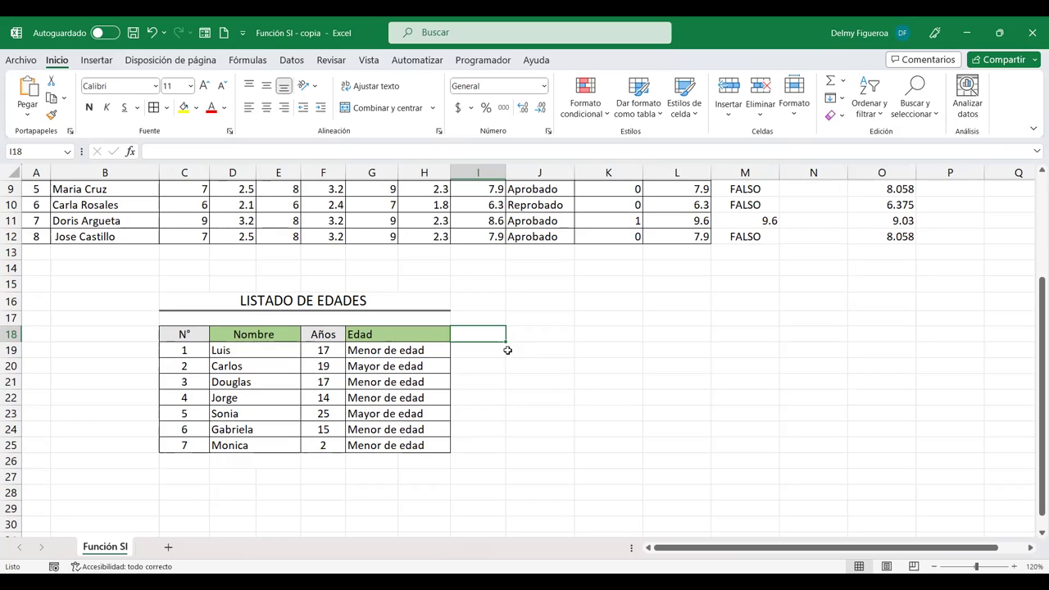
click(315, 334)
key(ctrl+c)
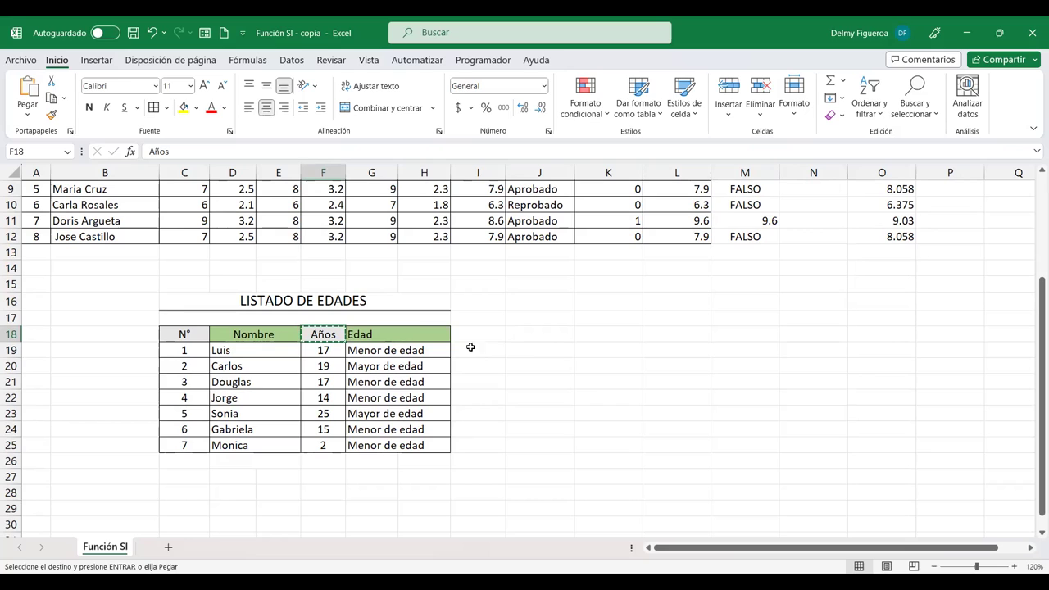
click(493, 331)
key(Return)
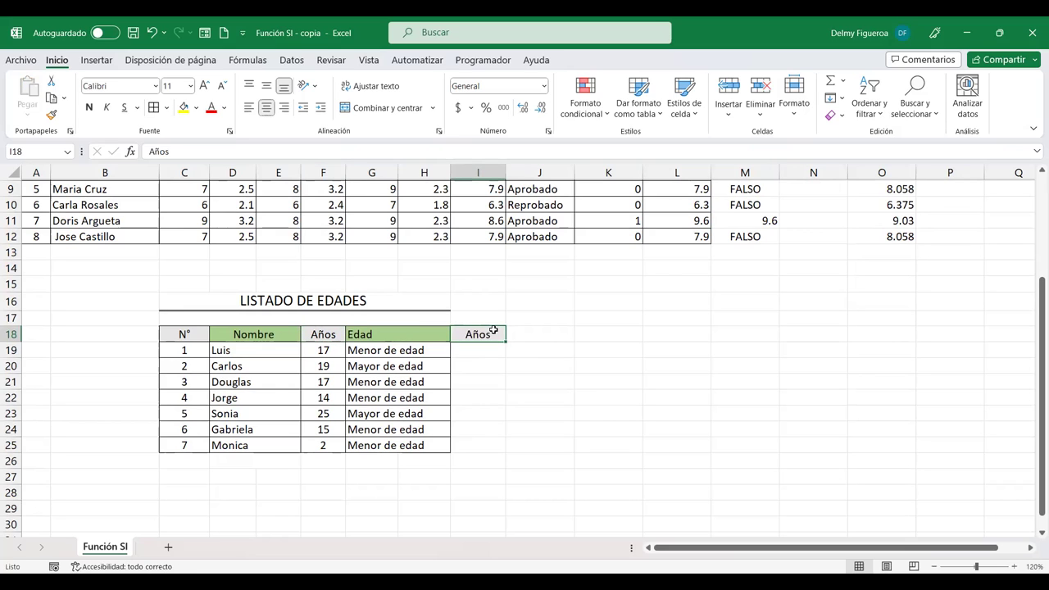
Replace the header text in I18 with Forma de pago and wrap it within the cell
text(Forma de pago)
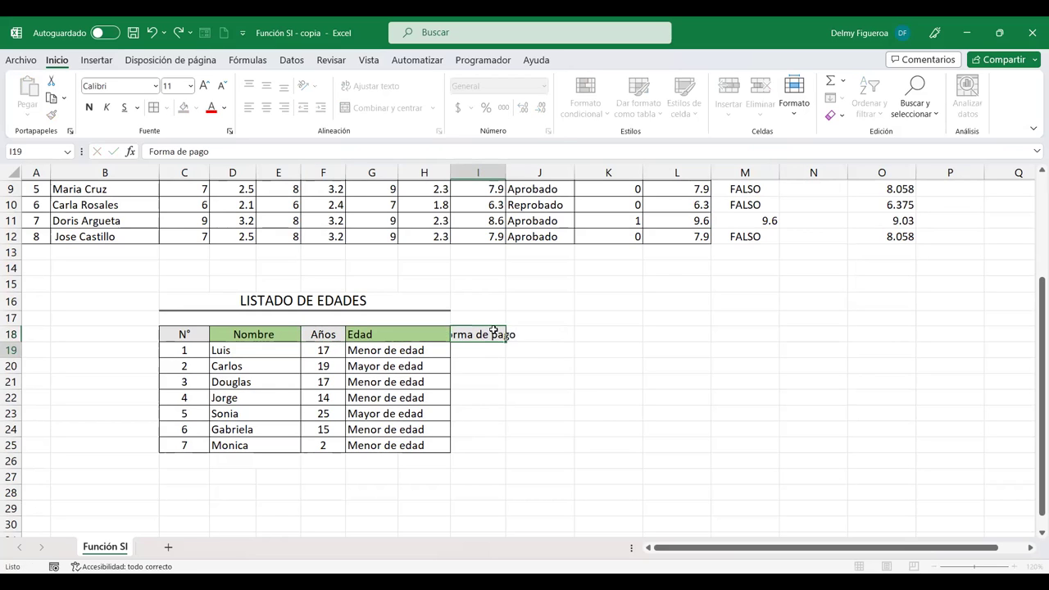
key(Return)
click(494, 331)
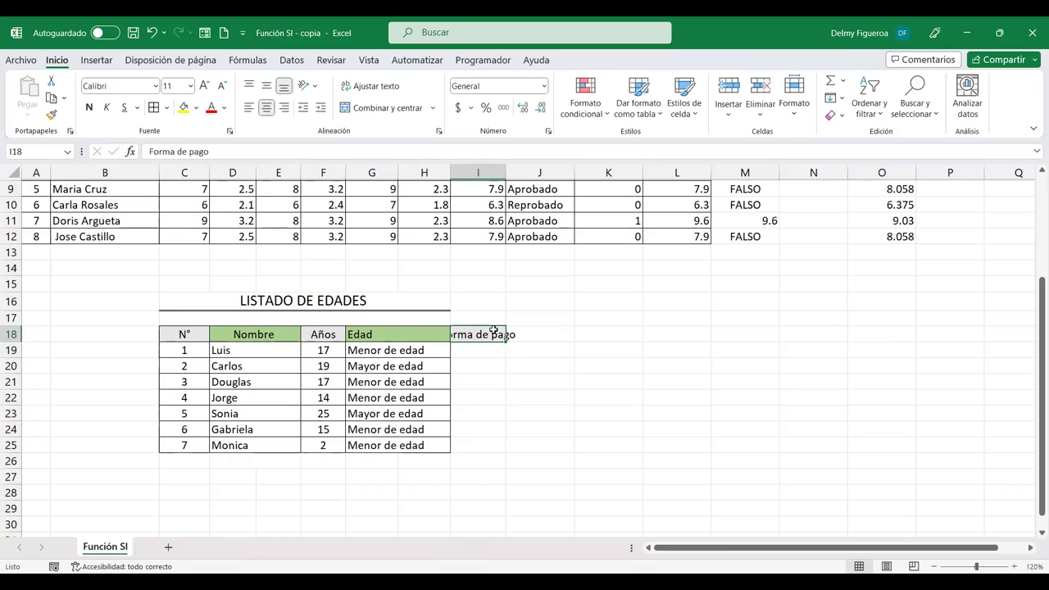
click(366, 87)
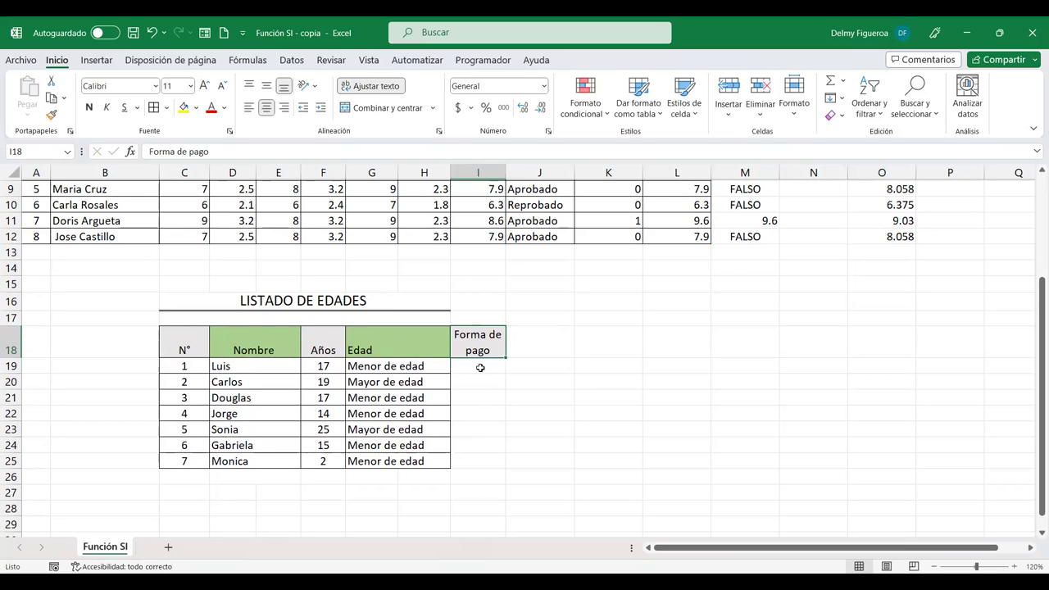
Enter Contado in I19 and Crédito in I20, and fill the alternating values down to I25
click(480, 368)
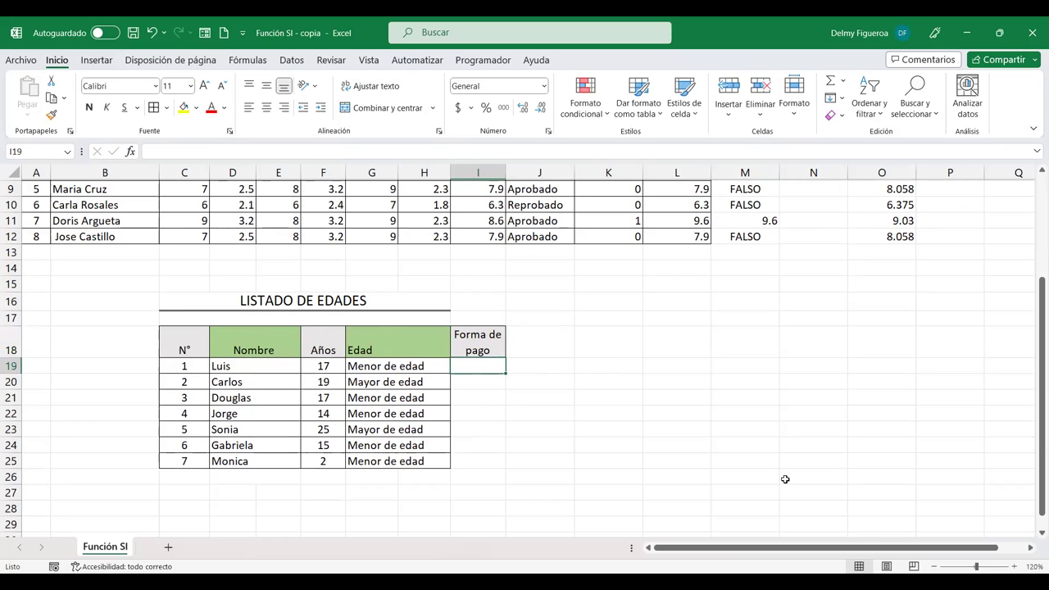
text(Contado)
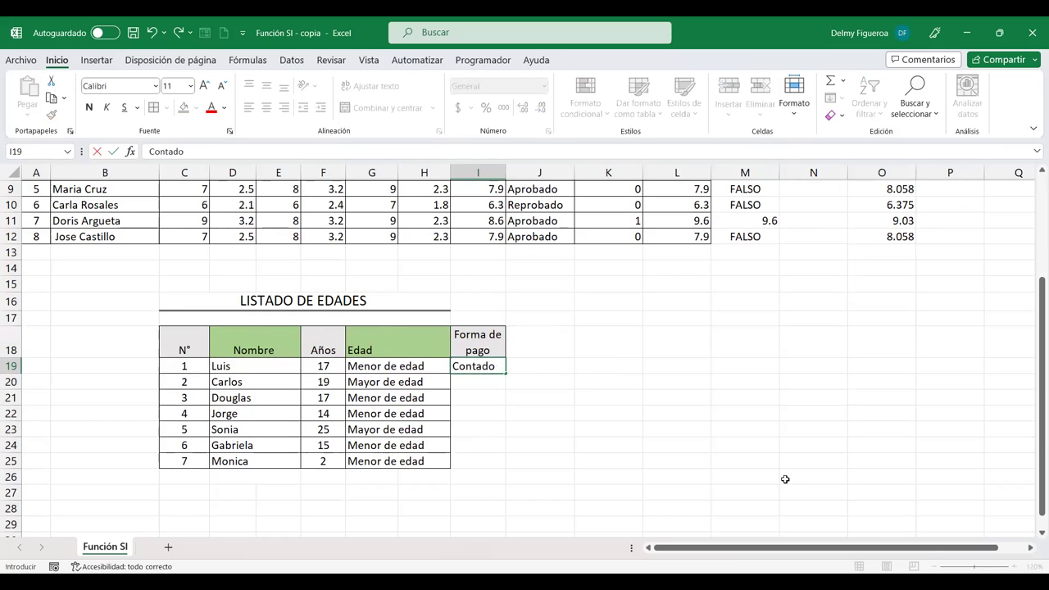
key(Return)
text(Contadorédito)
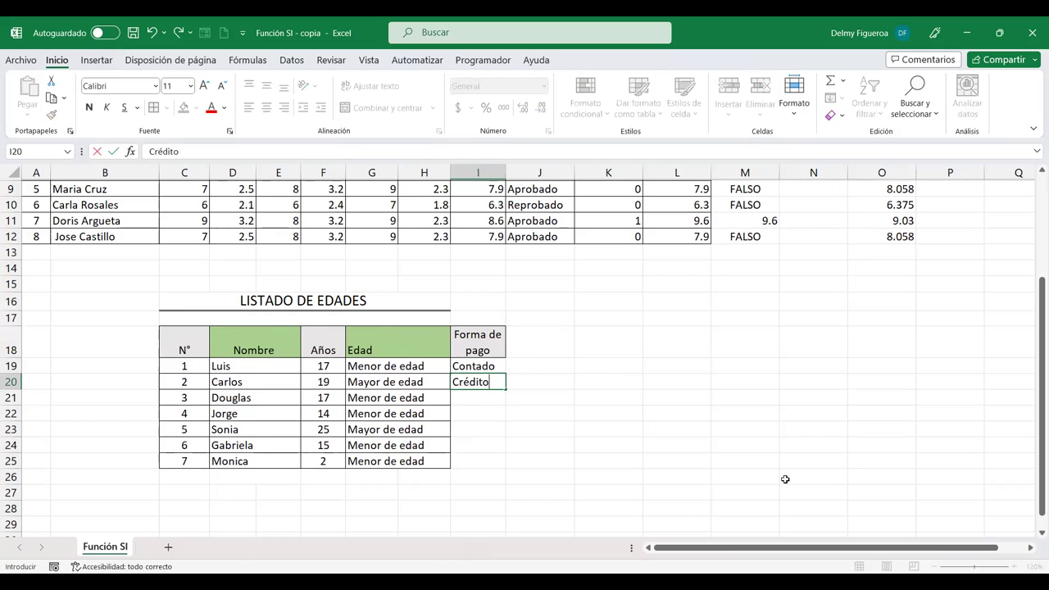
key(Return)
key(Up)
key(Up)
key(shift+Down)
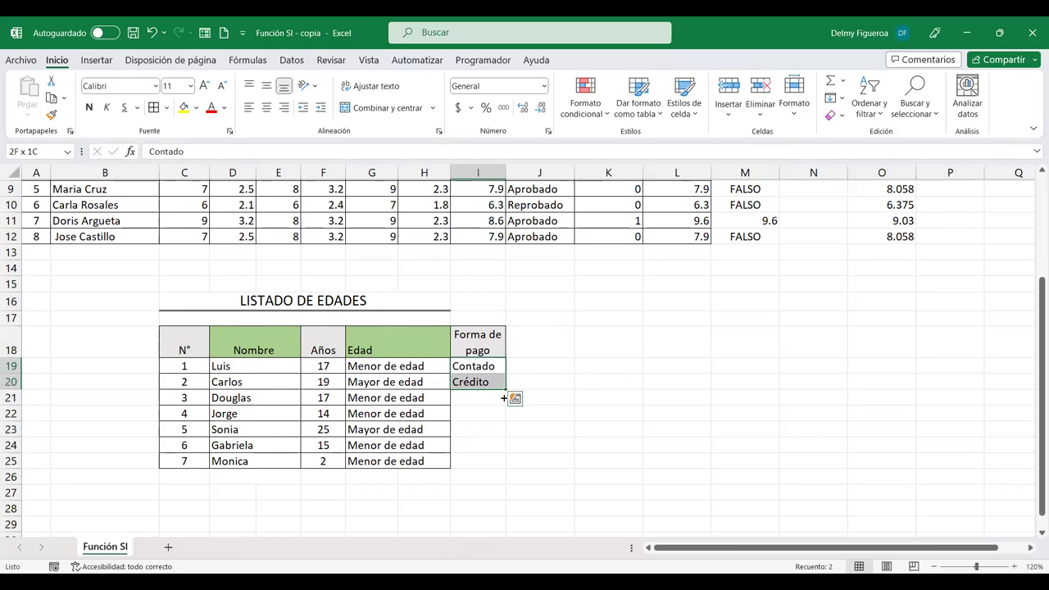
drag(504, 466, 504, 467)
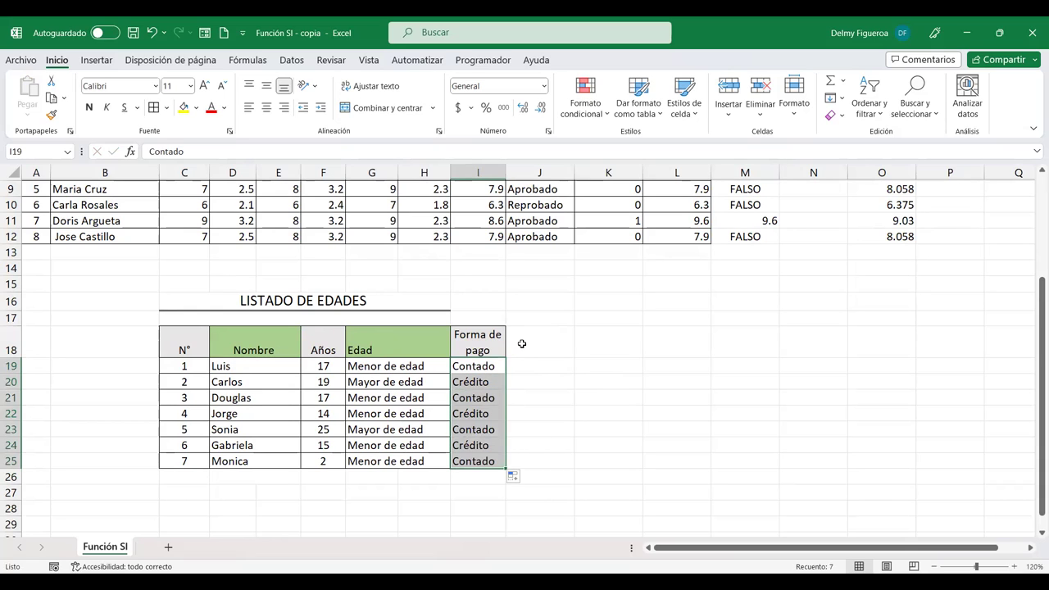
Add the header Descuento in J18, beside Forma de pago
click(521, 343)
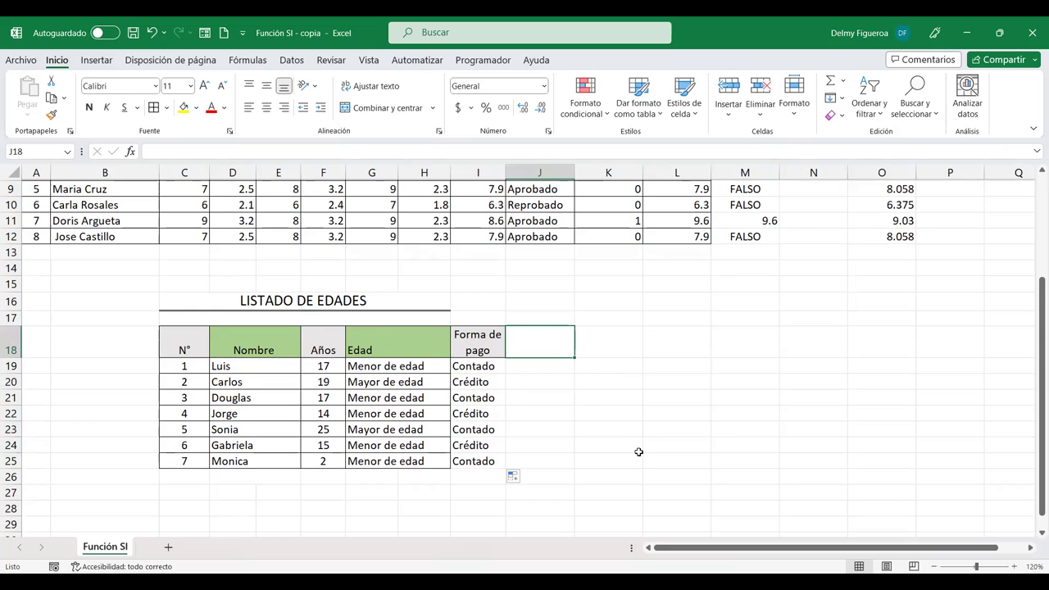
text(Des)
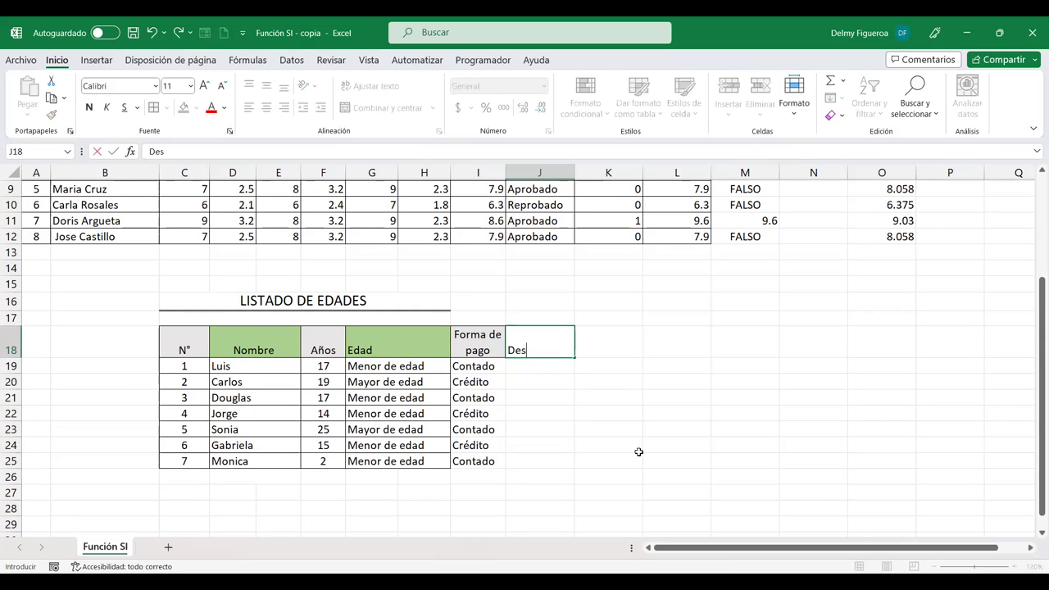
text(cuento)
key(Return)
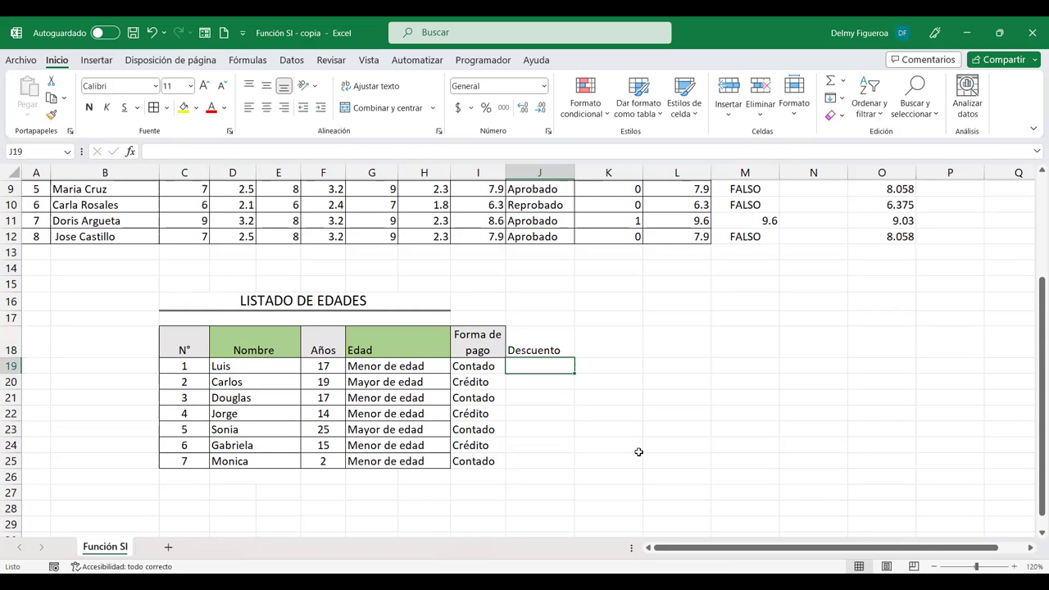
Try to apply the Edad header's formatting to the Descuento header in J18, and undo it
click(397, 347)
click(51, 115)
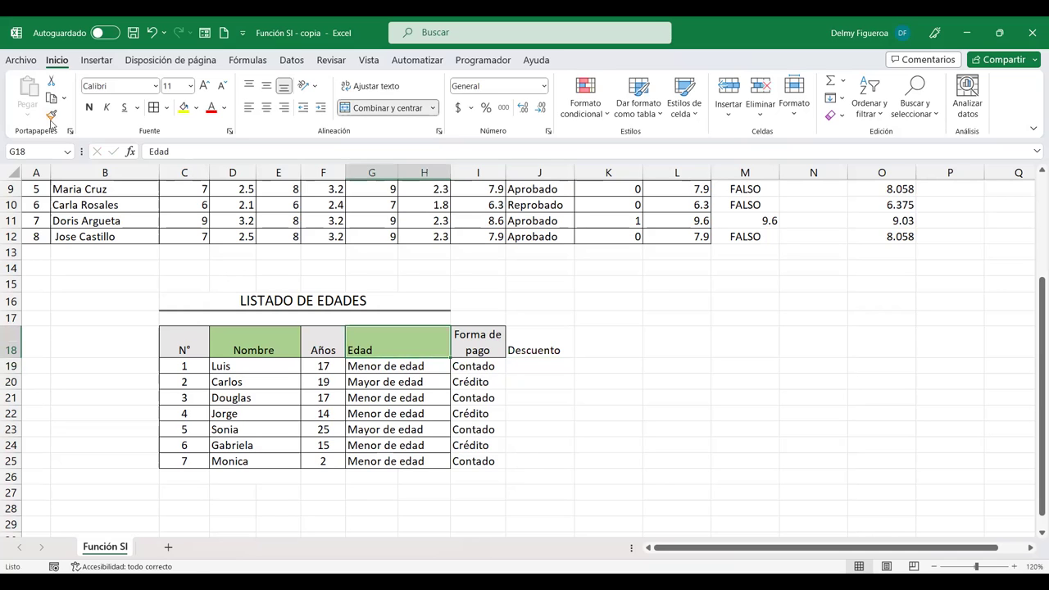
click(534, 337)
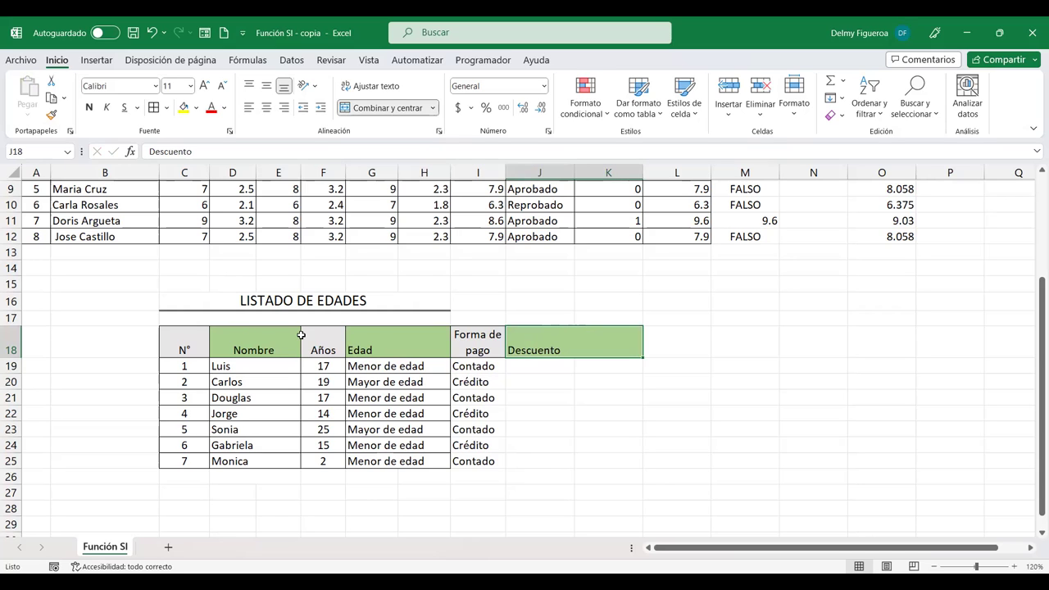
key(ctrl+z)
Fill the Descuento header in J18 with the standard light green colour
click(419, 340)
key(ctrl+c)
click(547, 347)
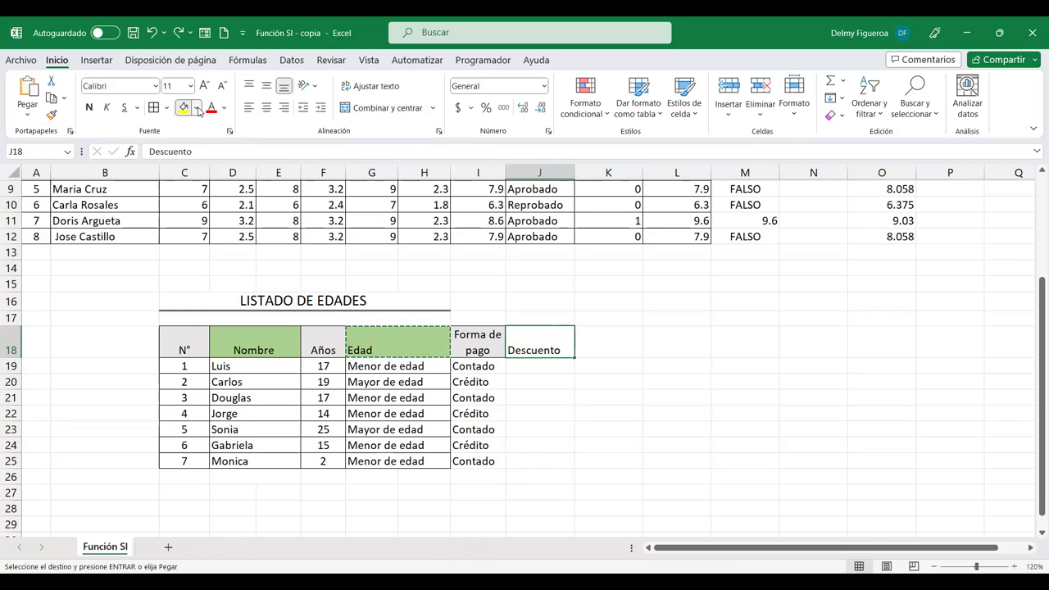
click(198, 109)
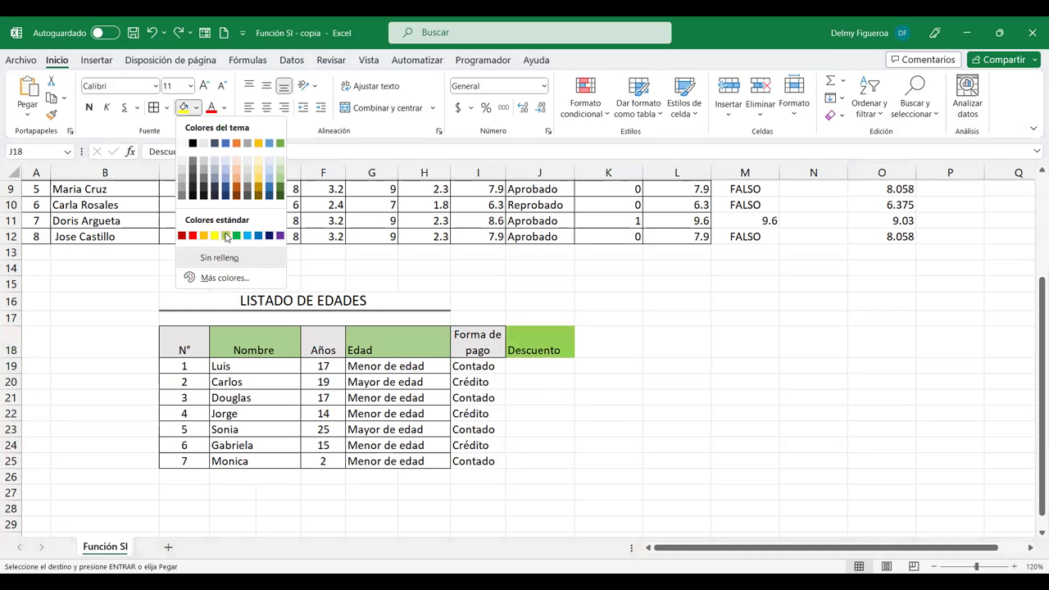
click(226, 236)
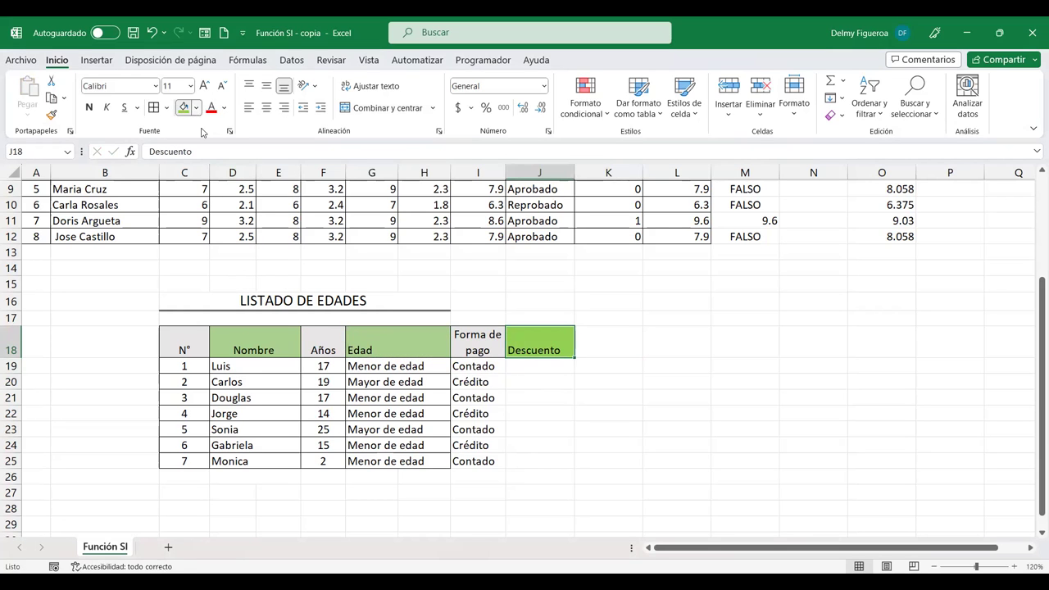
Change the Descuento header's fill in J18 to the same theme green used by the Edad header
click(196, 107)
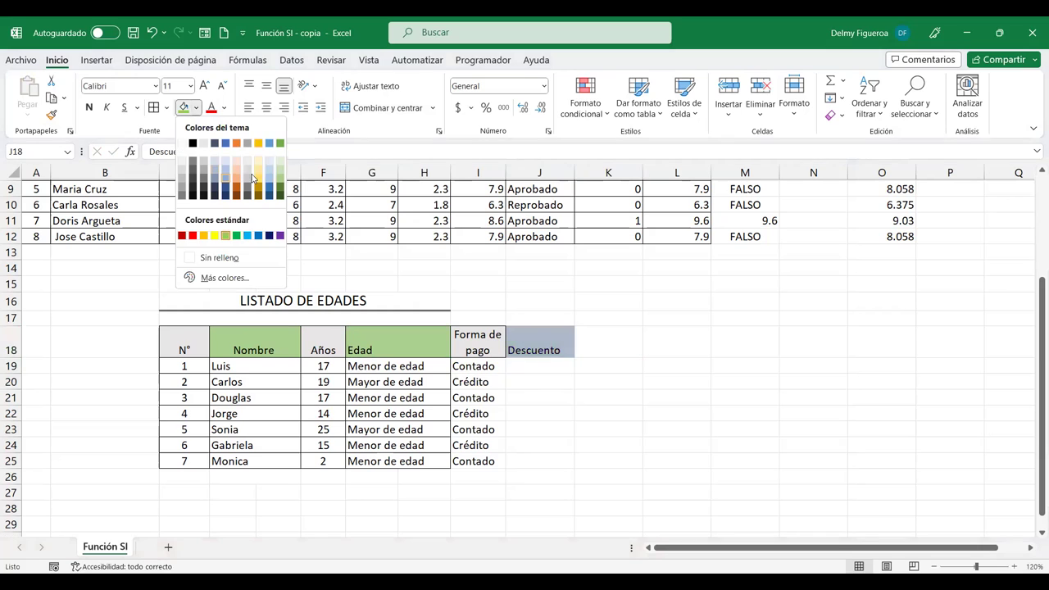
click(397, 334)
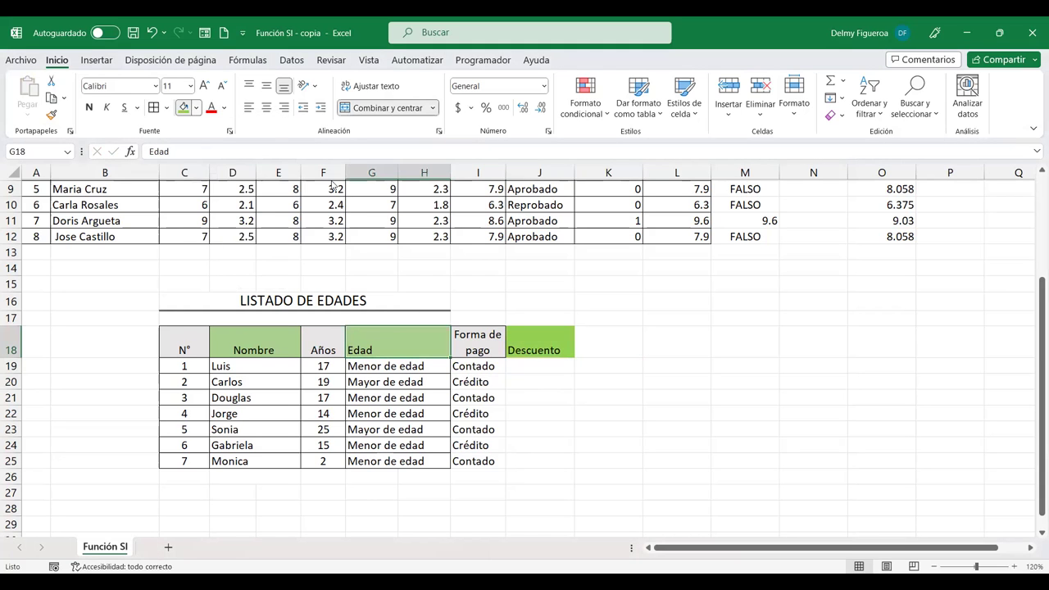
click(196, 108)
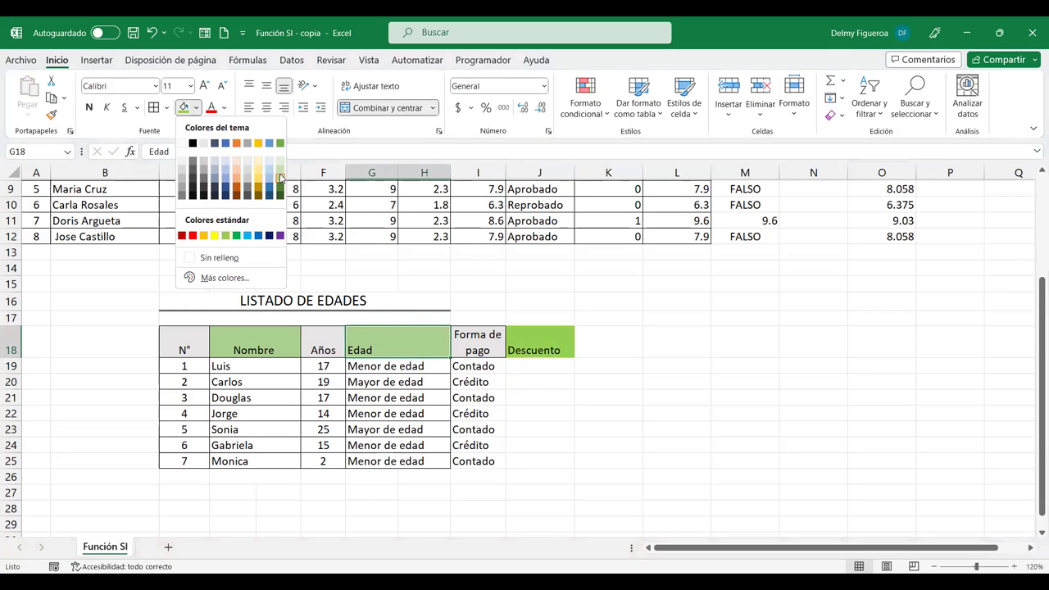
click(531, 327)
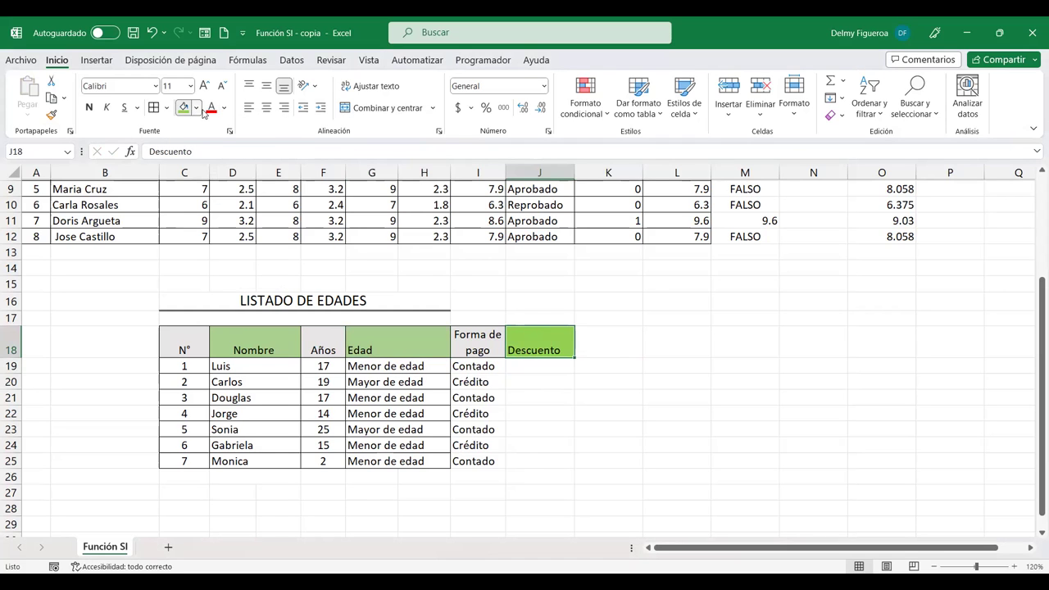
click(200, 108)
click(279, 180)
Begin an SI formula in J19 with the logical test I19=Contado, without quotation marks
click(530, 365)
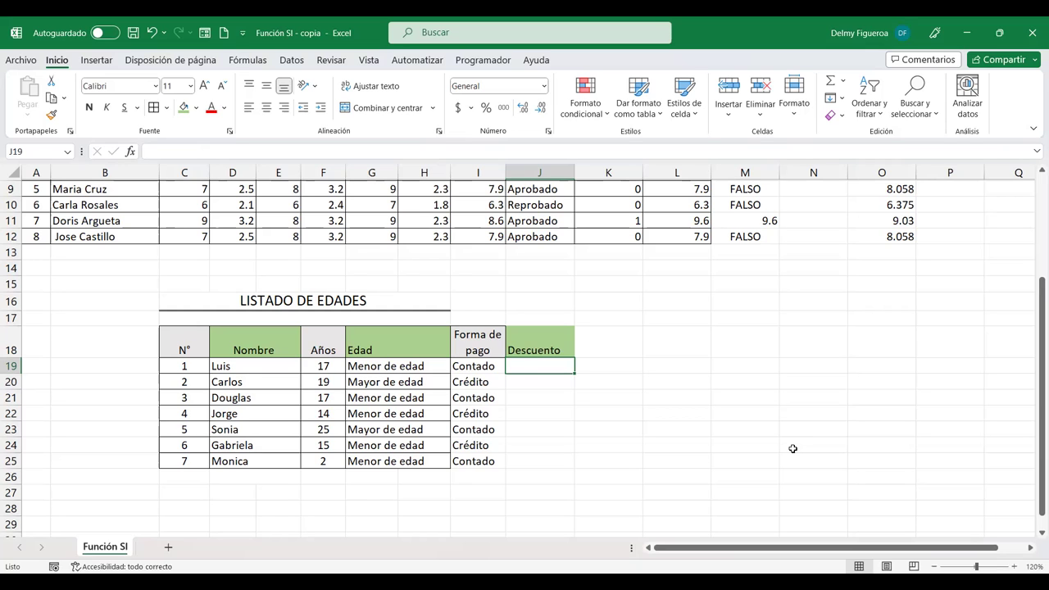
text(+si)
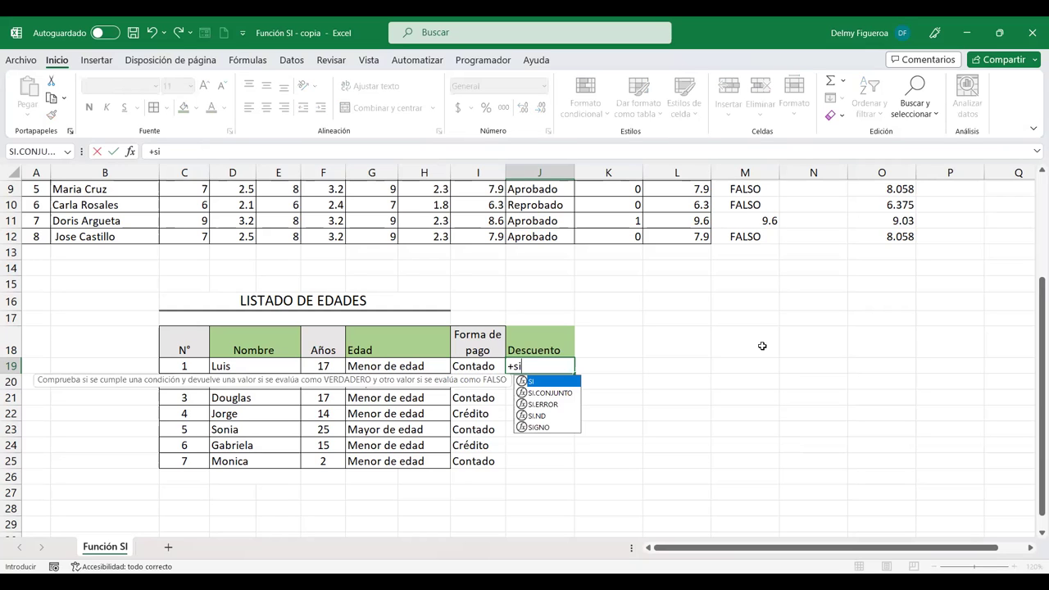
double_click(531, 382)
click(490, 365)
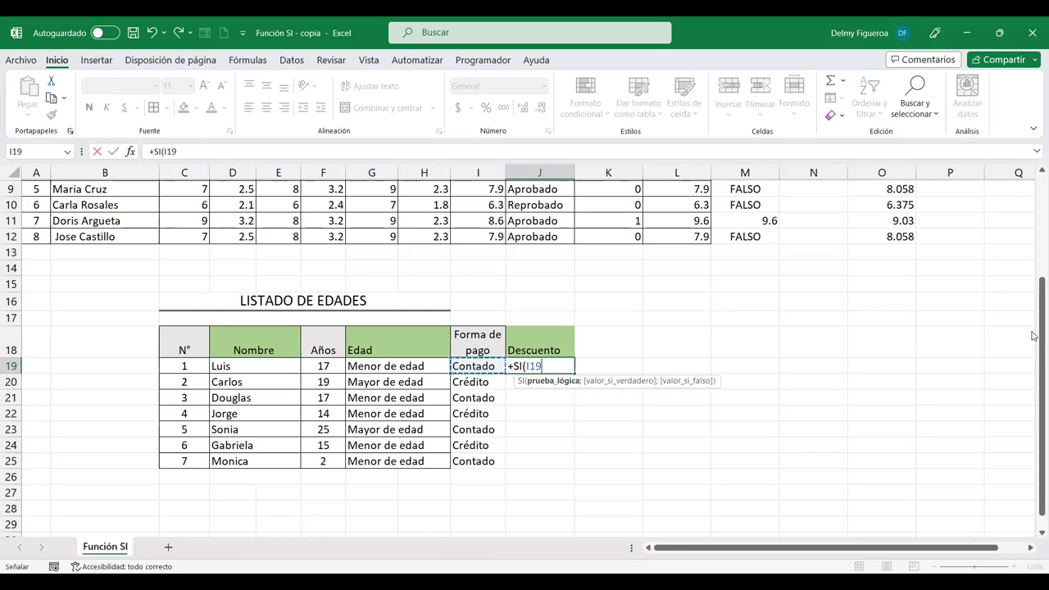
text(=C)
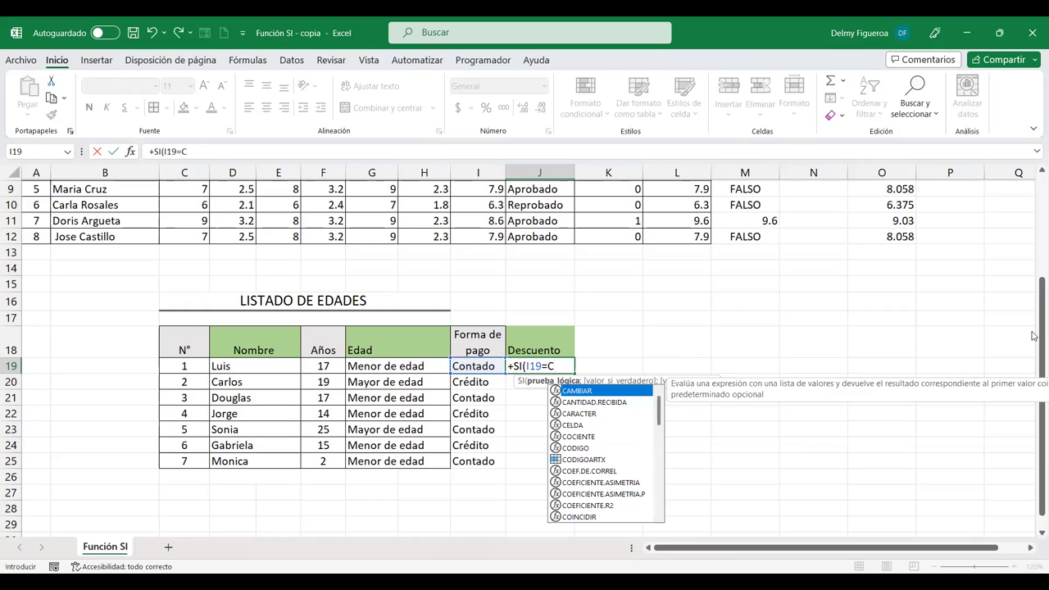
text(ontado)
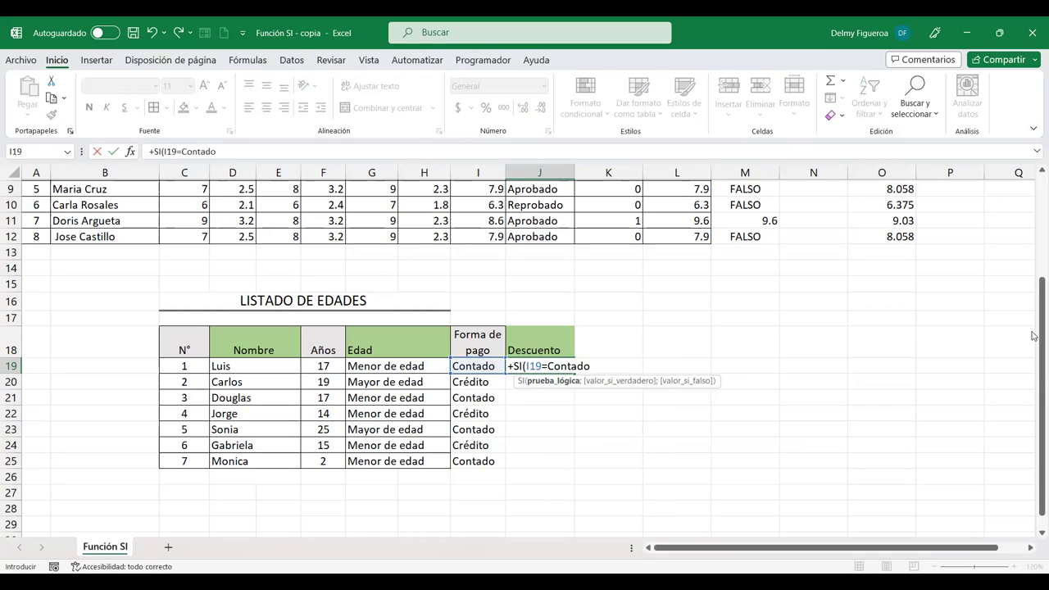
text(;)
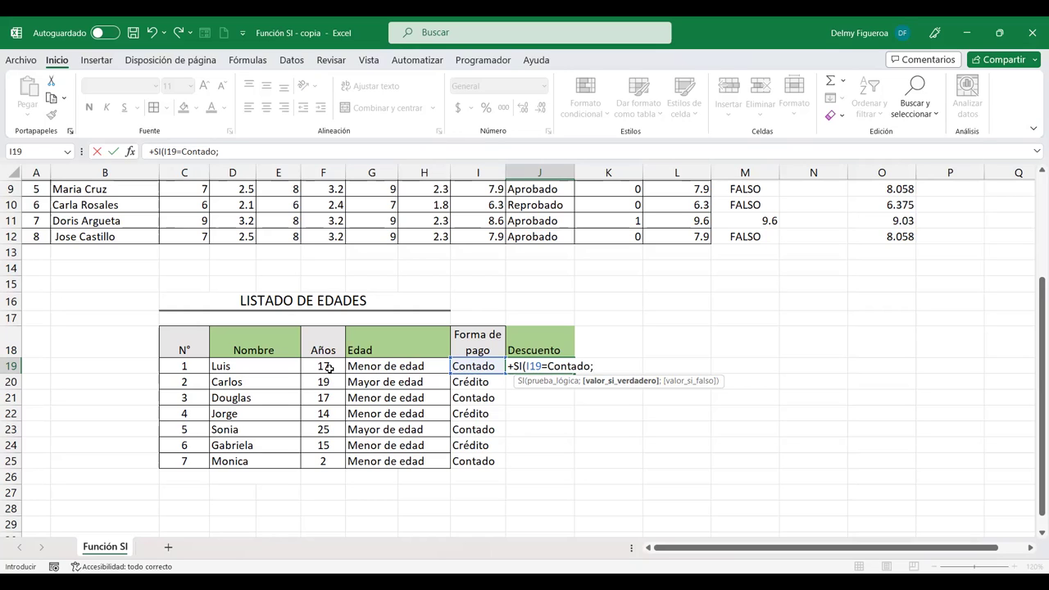
Add F19*3%-F19 as the value if true and 0 as the value if false in the J19 formula
click(327, 366)
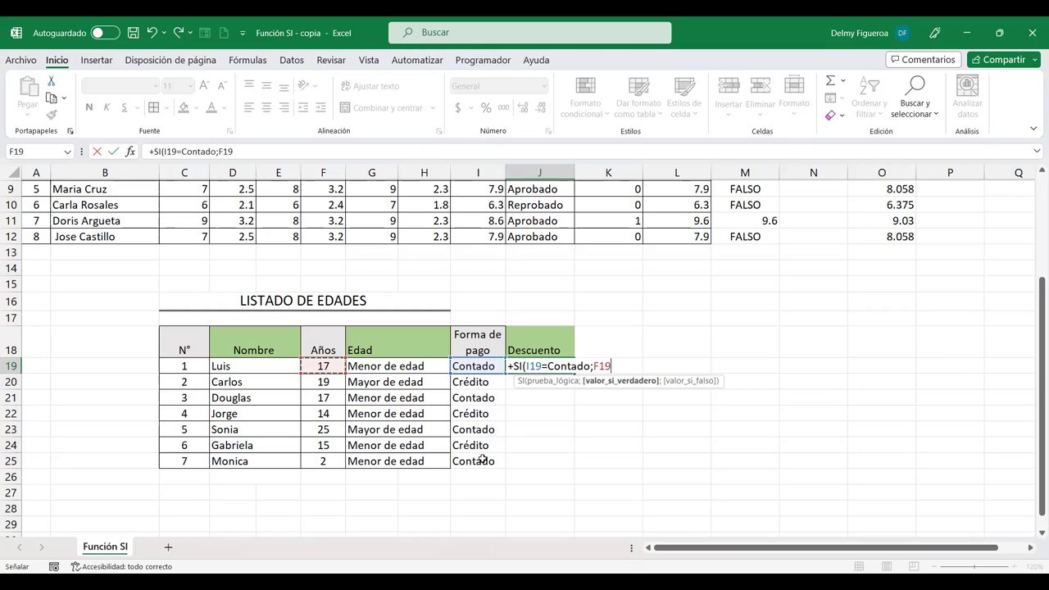
text(*3%-)
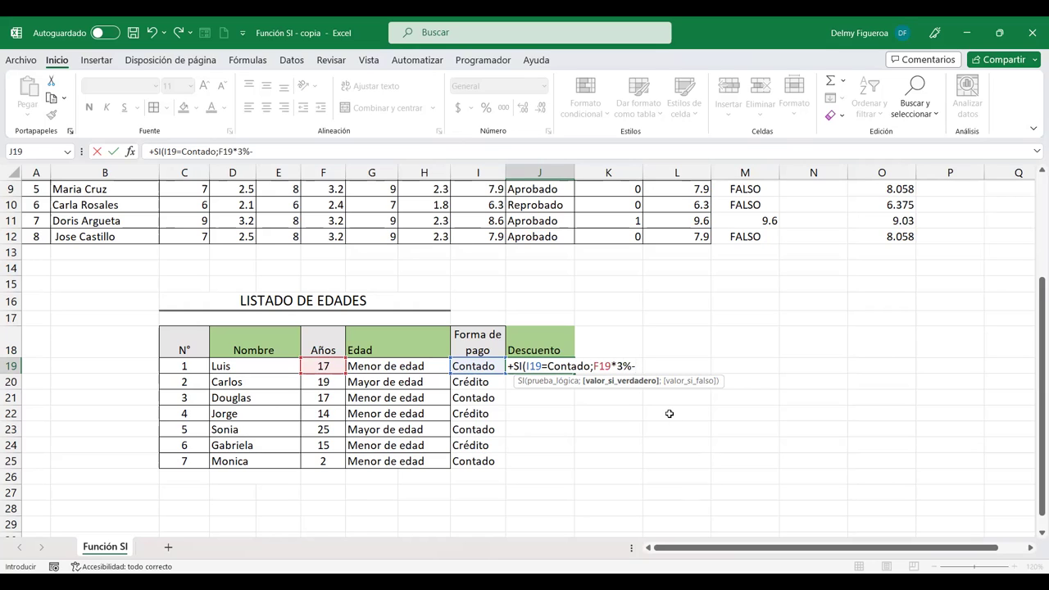
click(323, 366)
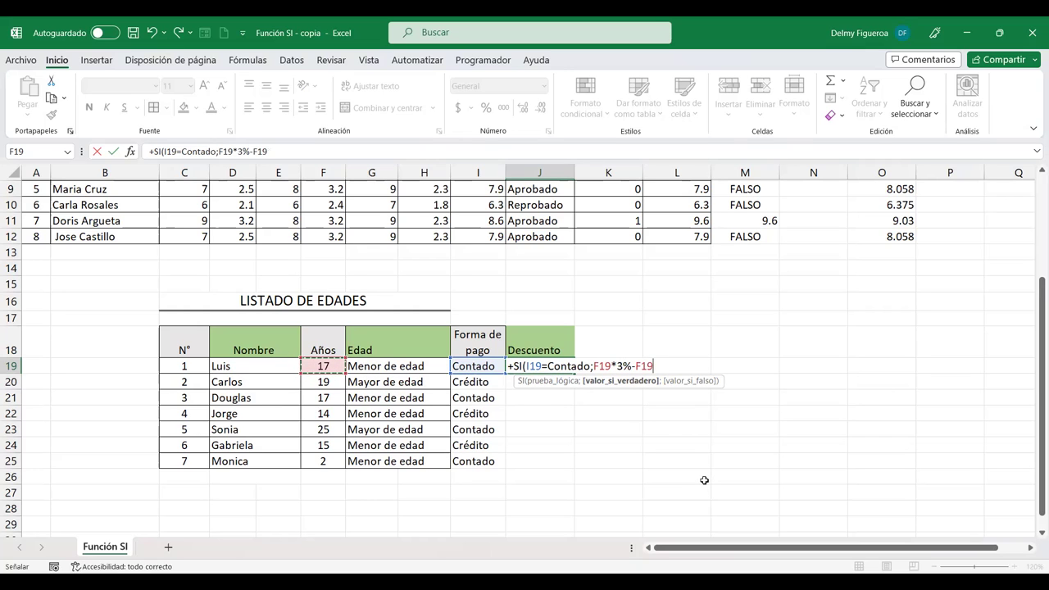
text(;)
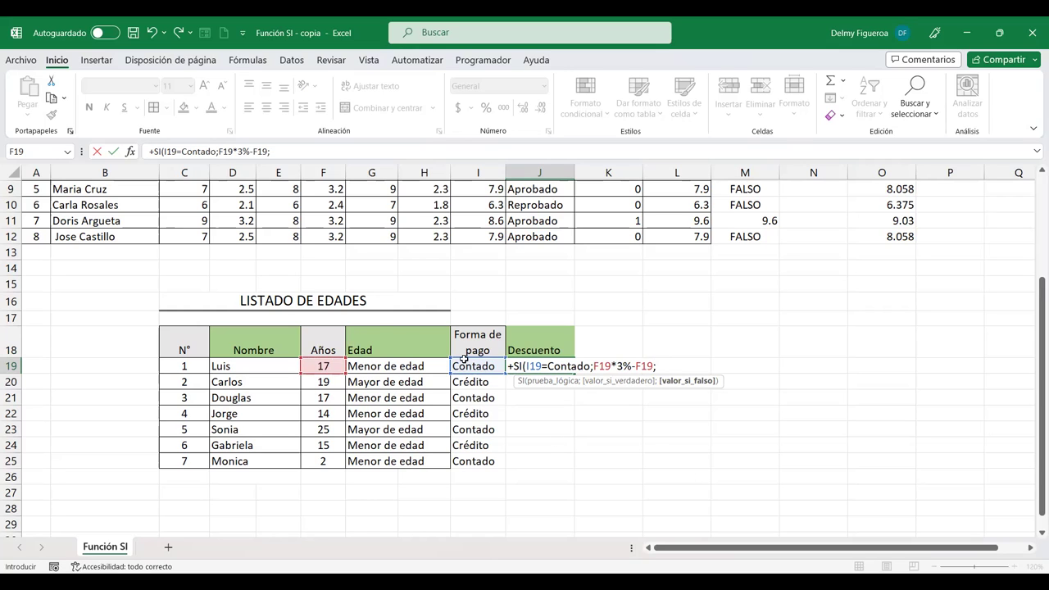
text(0)
Remove the -F19 subtraction so the value if true is F19*3%, and enter the formula in J19
click(637, 366)
key(BackSpace)
key(Delete)
key(Delete)
key(Delete)
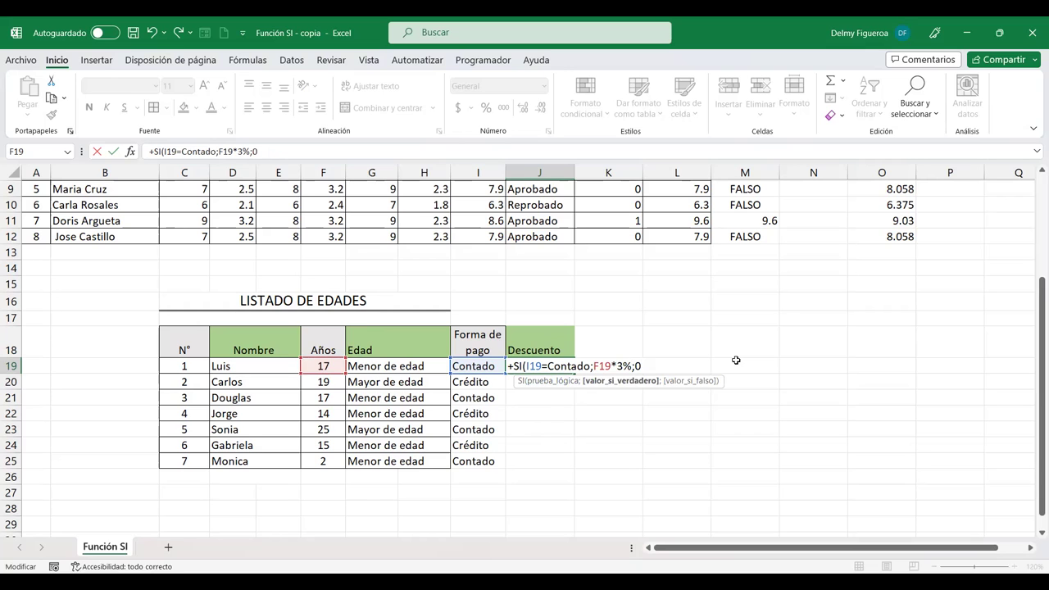
key(Return)
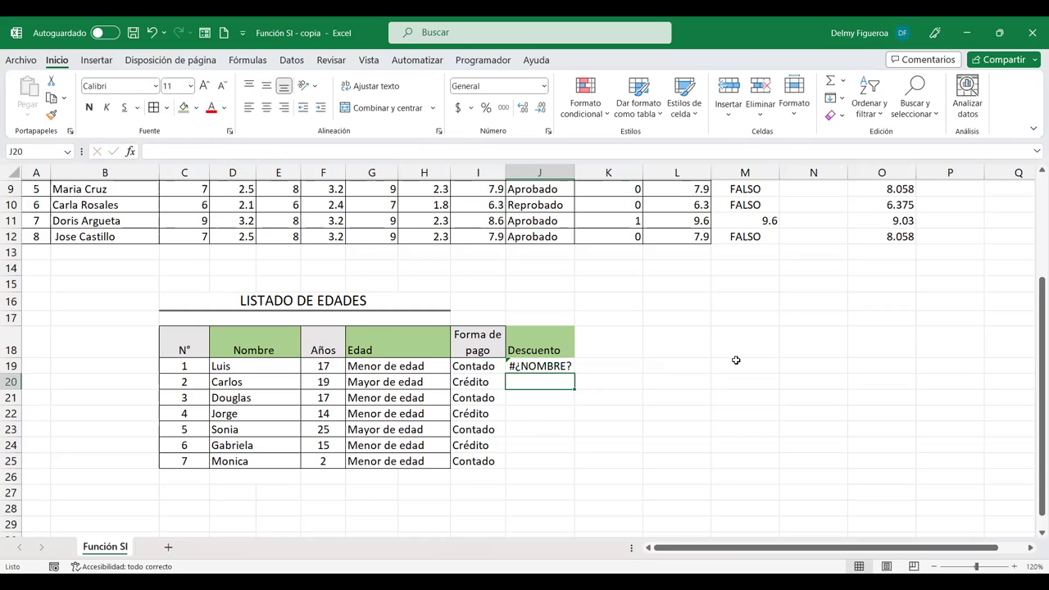
Correct the J19 formula by enclosing Contado in double quotation marks, giving =+SI(I19="Contado";F19*3%;0)
key(Up)
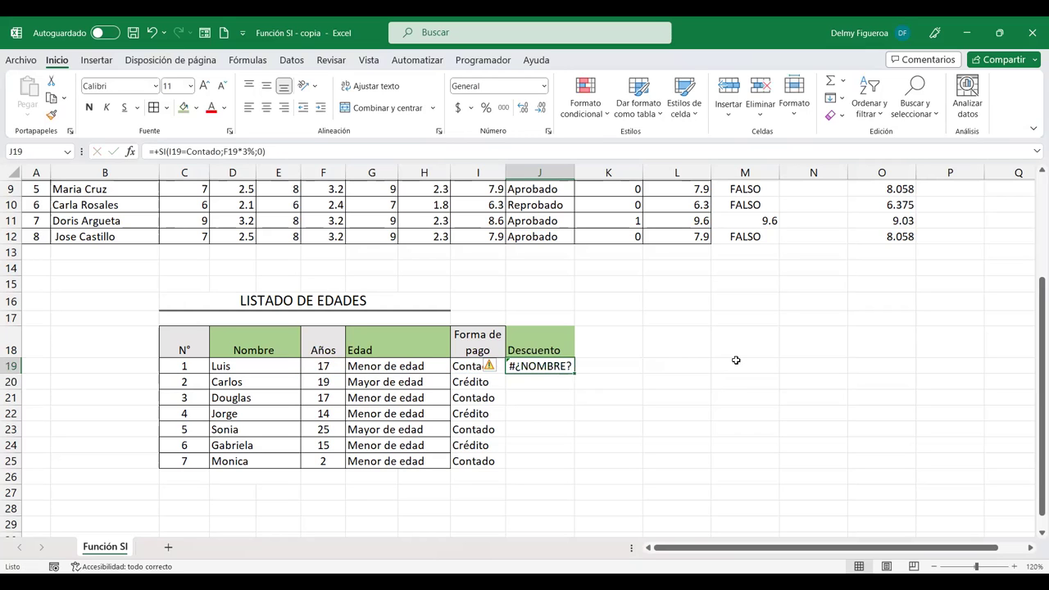
scroll(803, 377, up, 3)
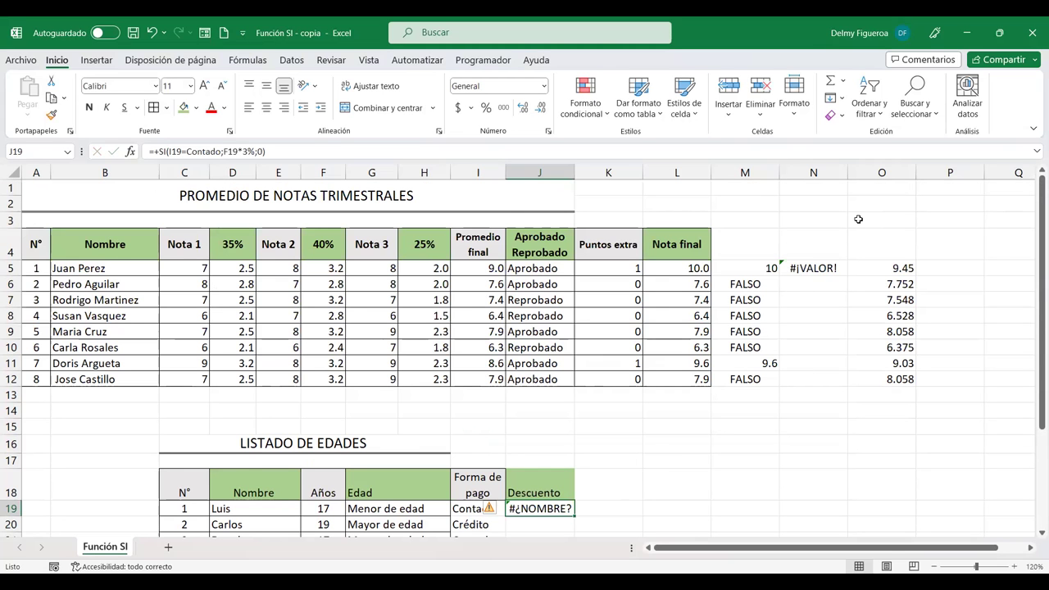
scroll(672, 356, down, 2)
scroll(672, 357, down, 1)
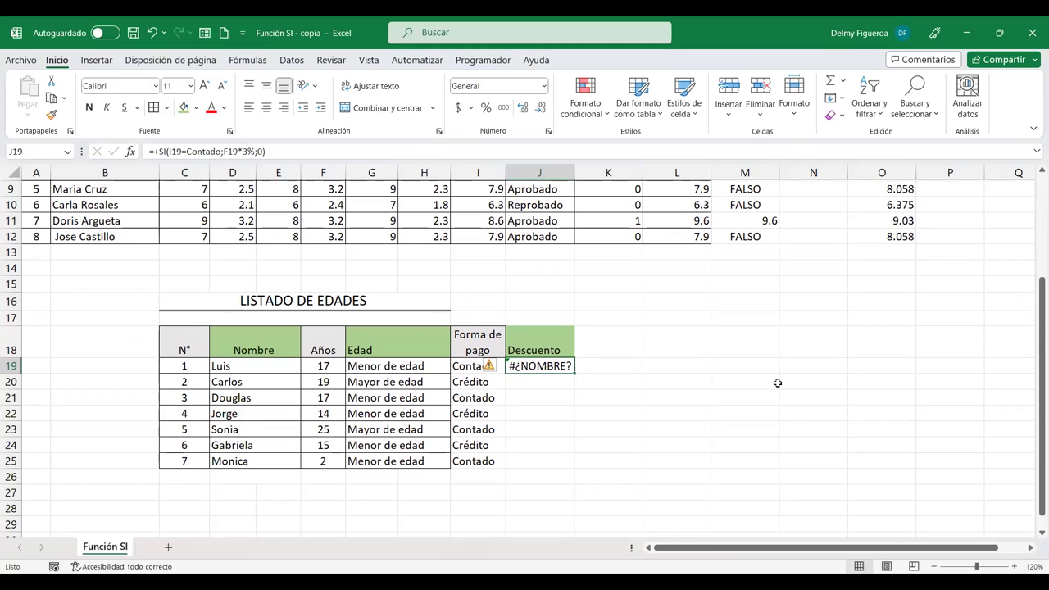
scroll(777, 383, up, 3)
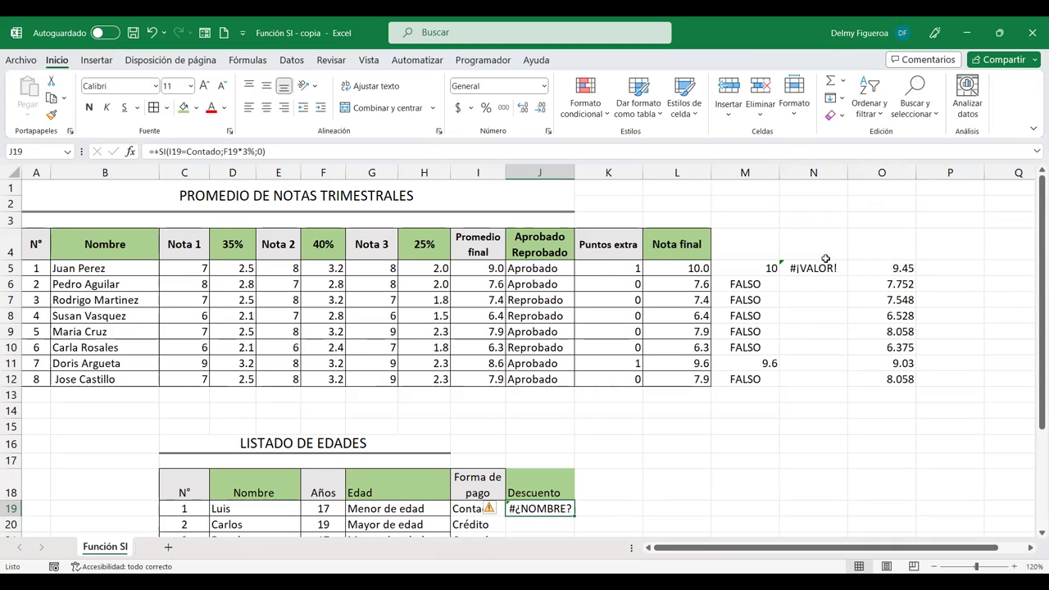
scroll(525, 358, down, 3)
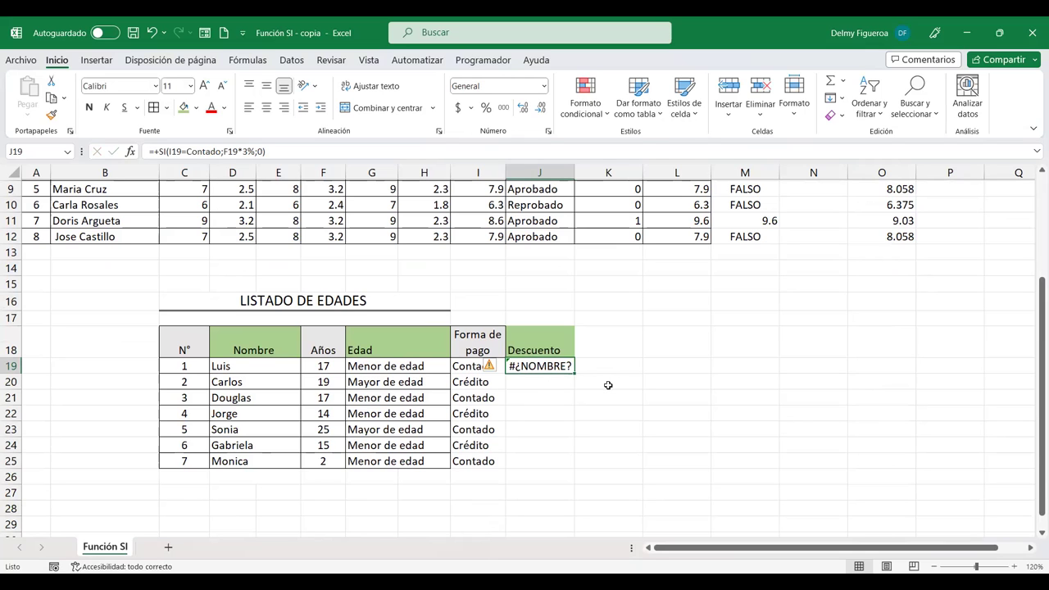
key(F2)
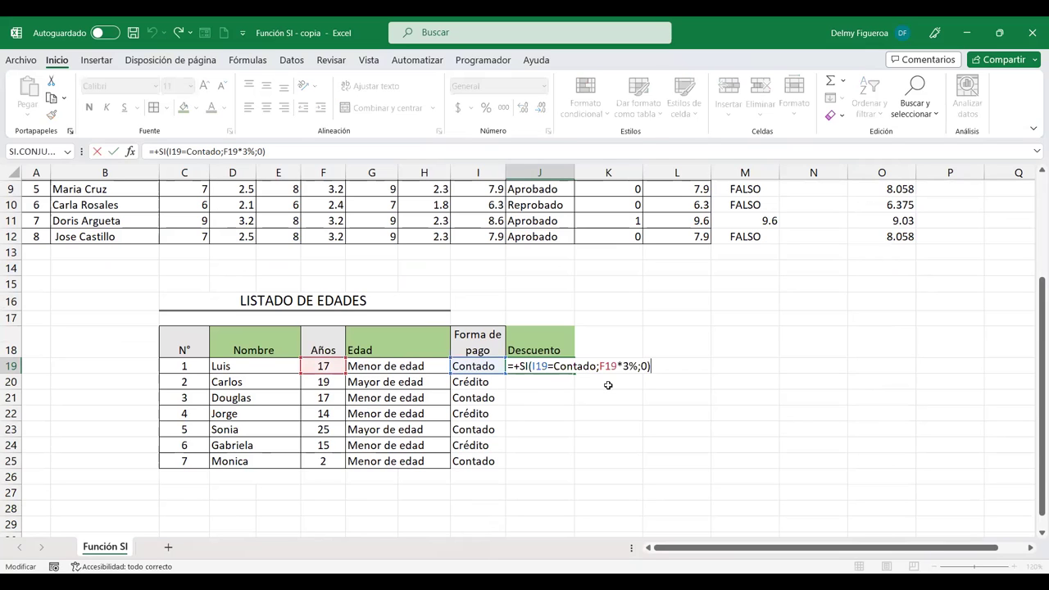
click(554, 366)
text(")
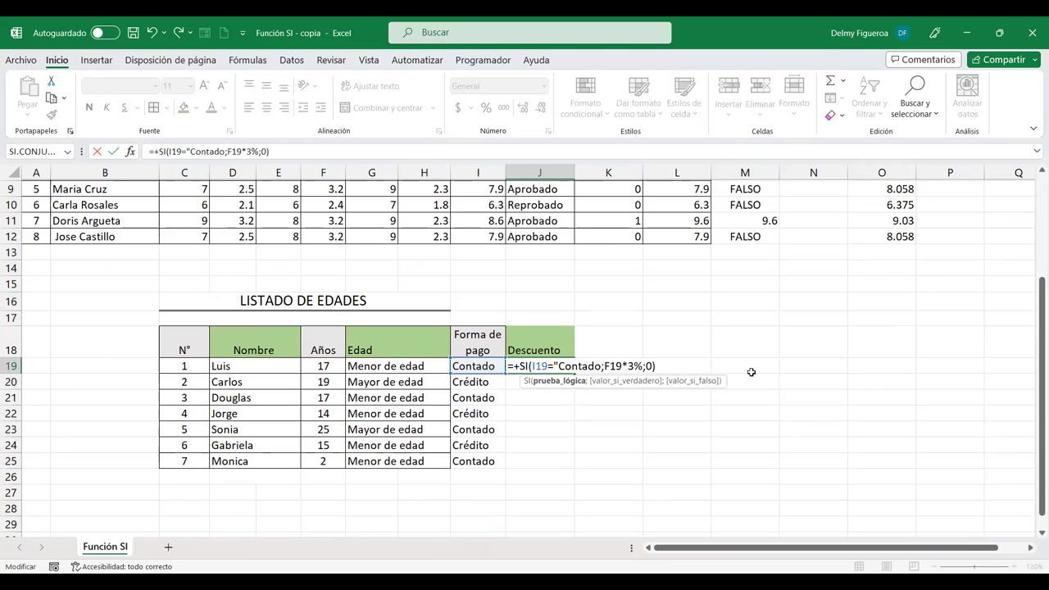
text(")
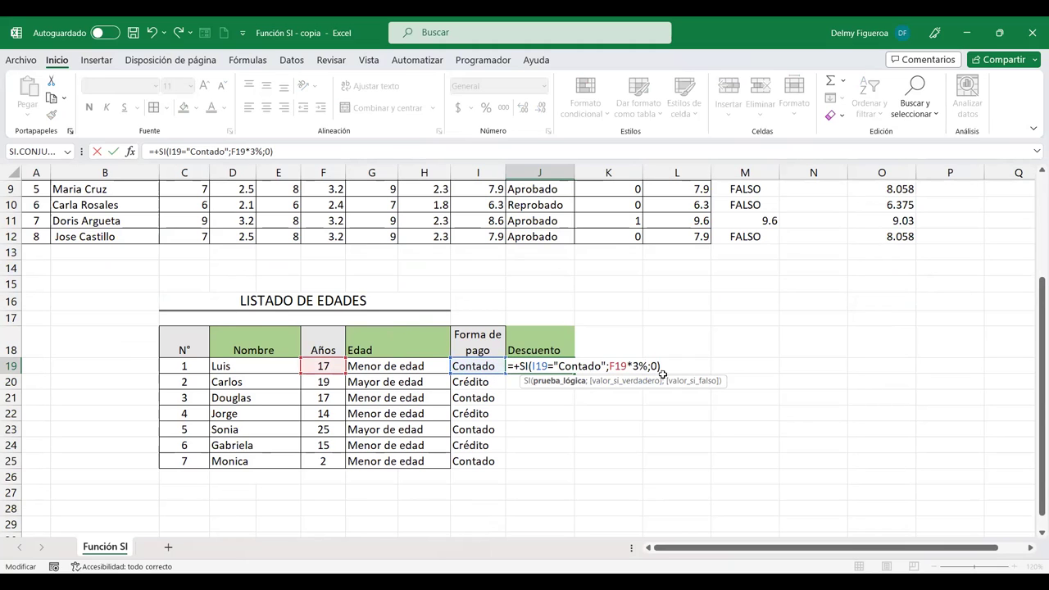
key(Return)
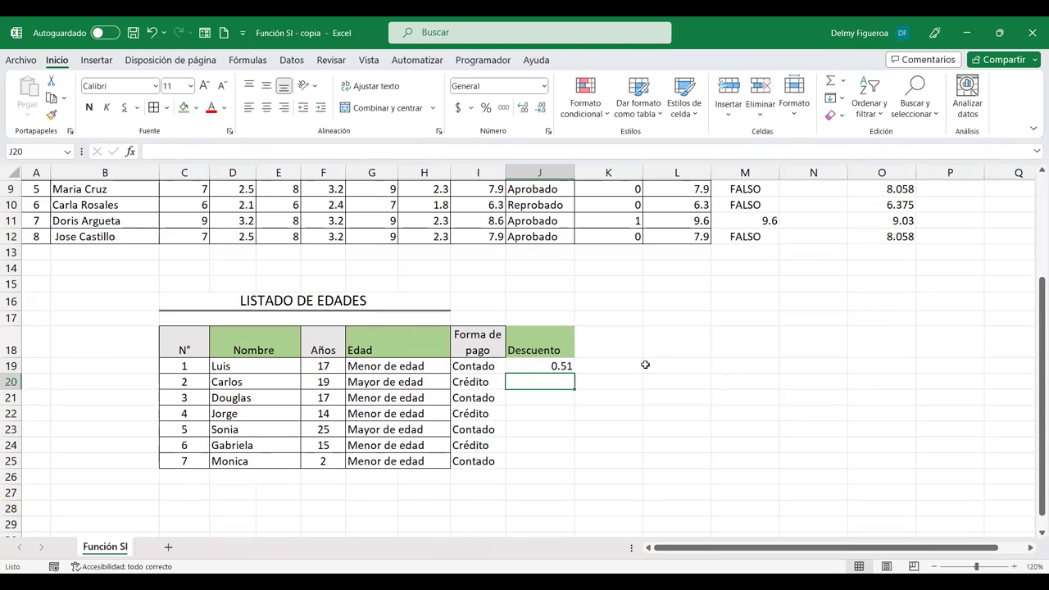
Fill the discount formula from J19 down to J25 and check the copied cells for the Crédito and Contado rows
click(537, 365)
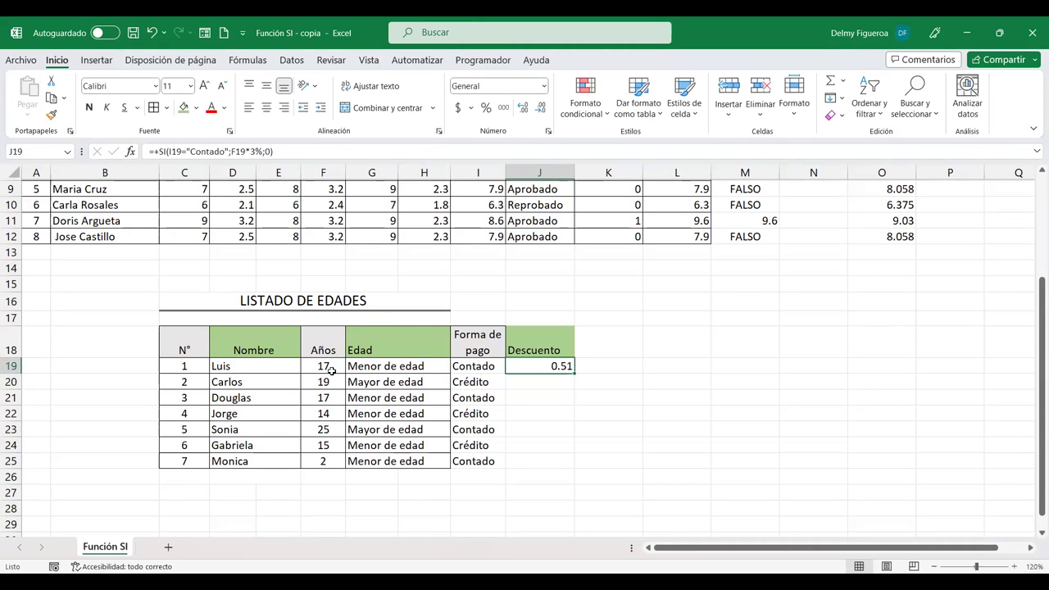
double_click(575, 374)
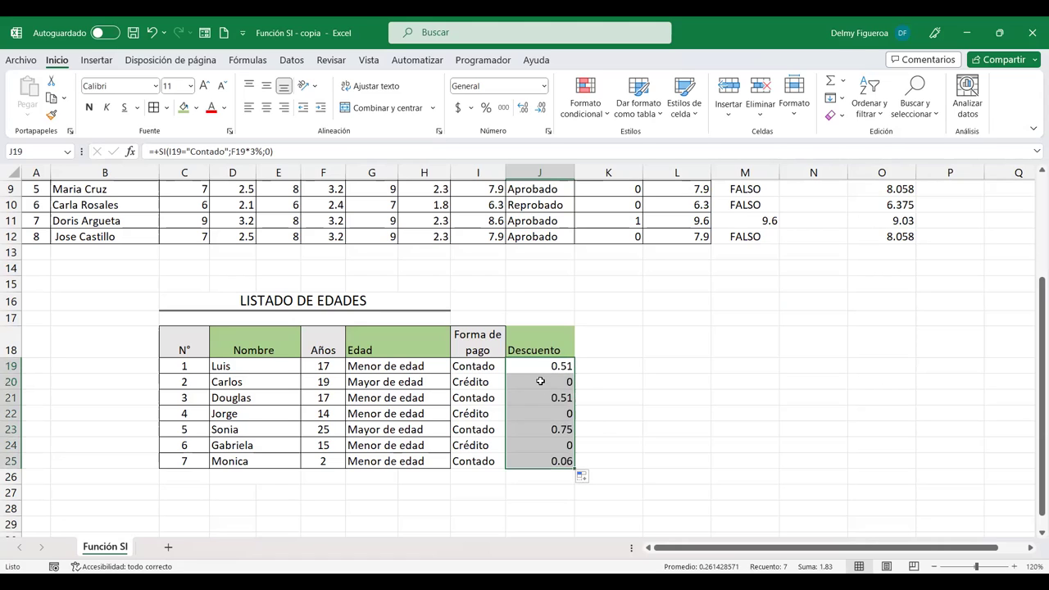
click(545, 384)
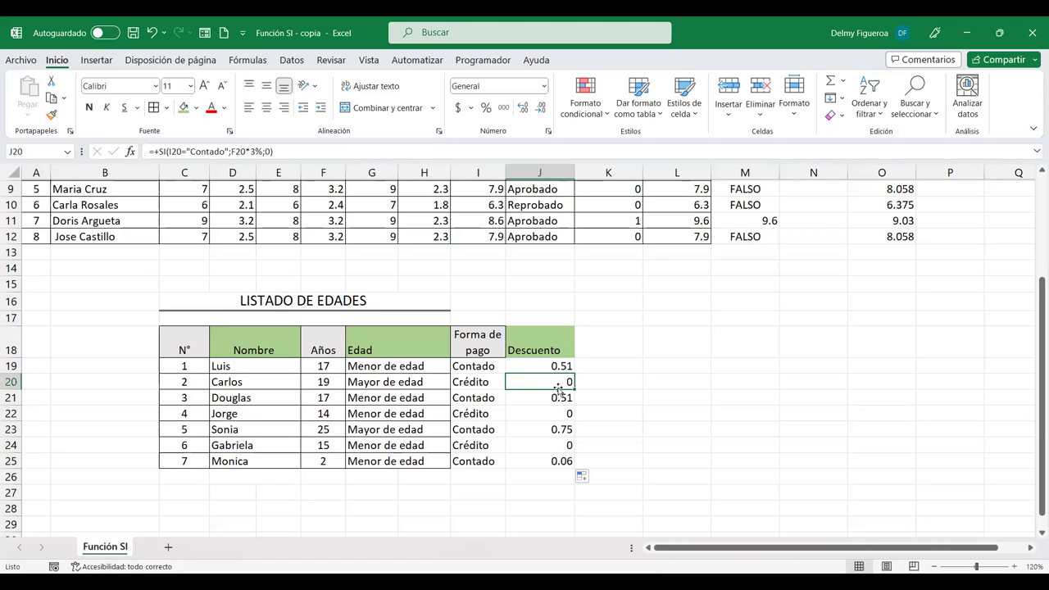
click(541, 414)
click(538, 443)
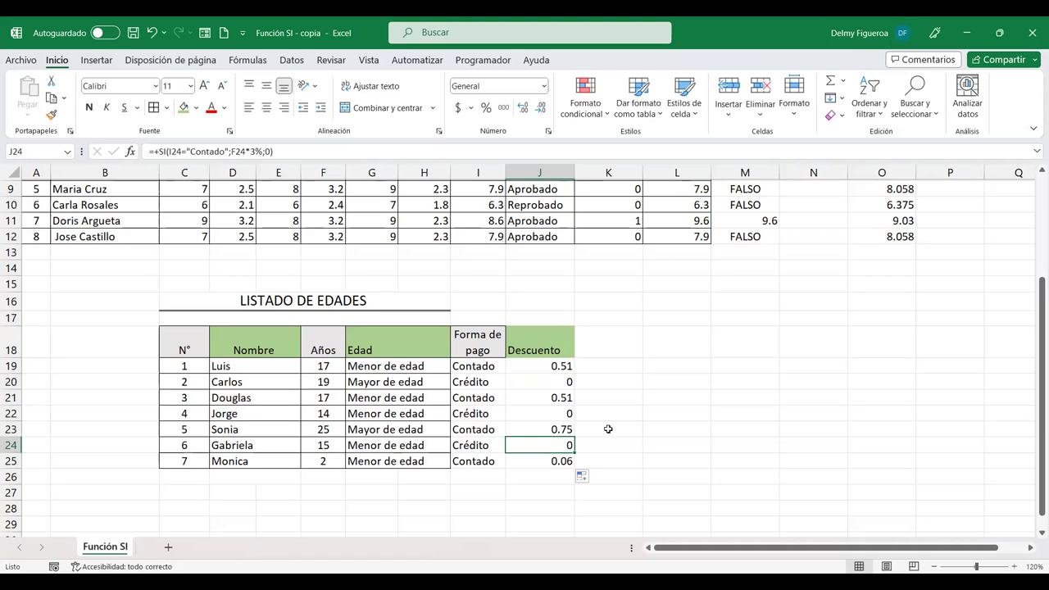
click(529, 398)
click(538, 429)
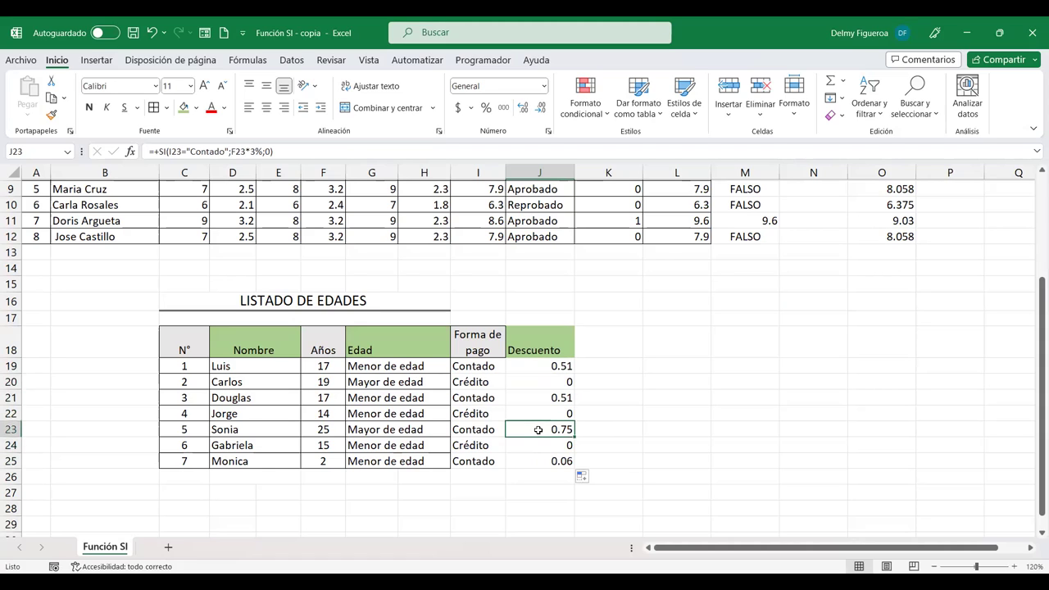
click(536, 460)
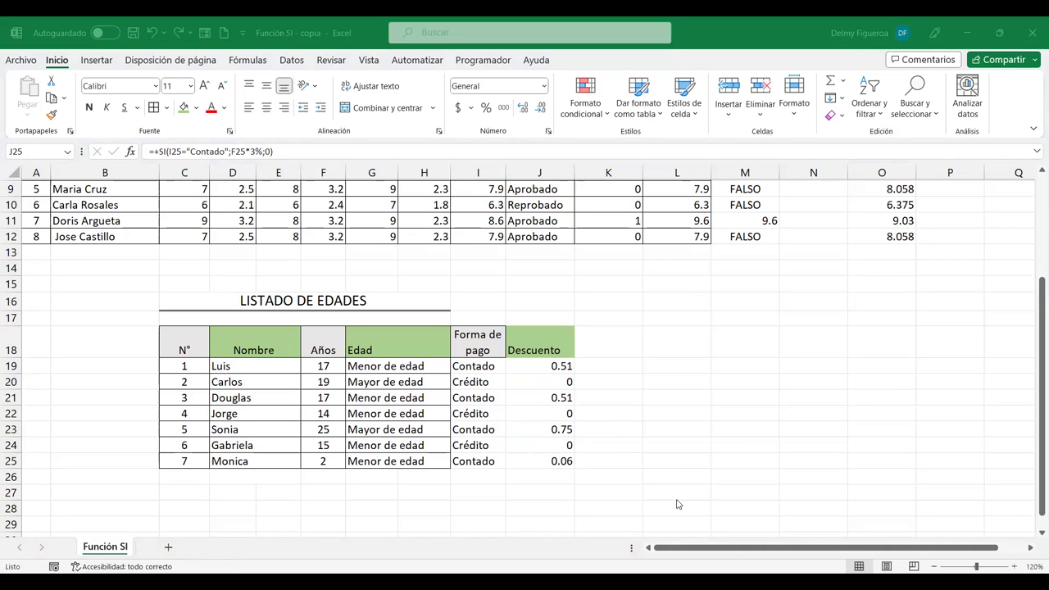
scroll(686, 383, up, 1)
scroll(686, 383, down, 1)
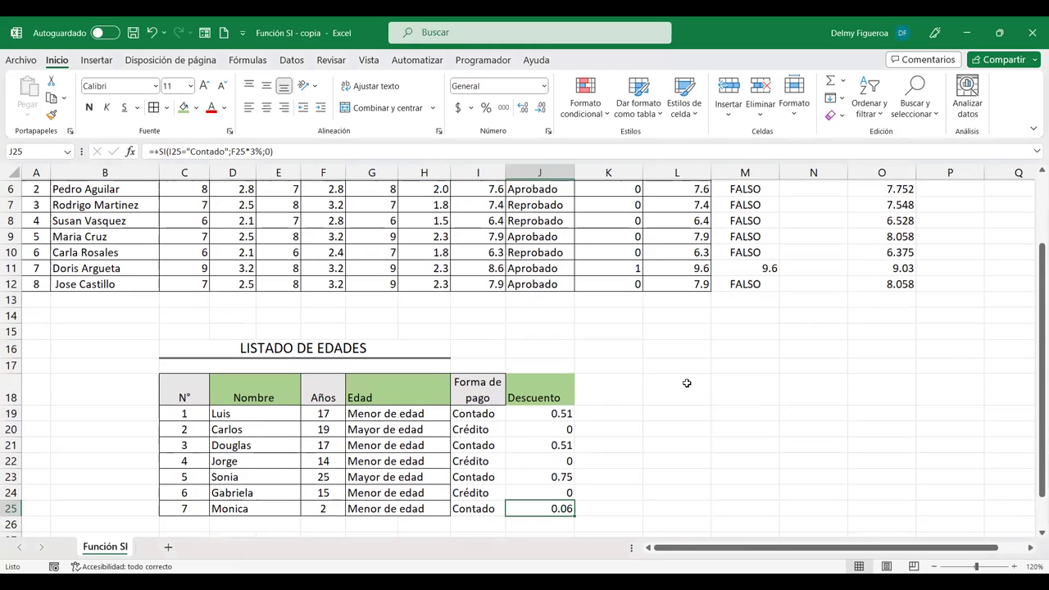
click(676, 416)
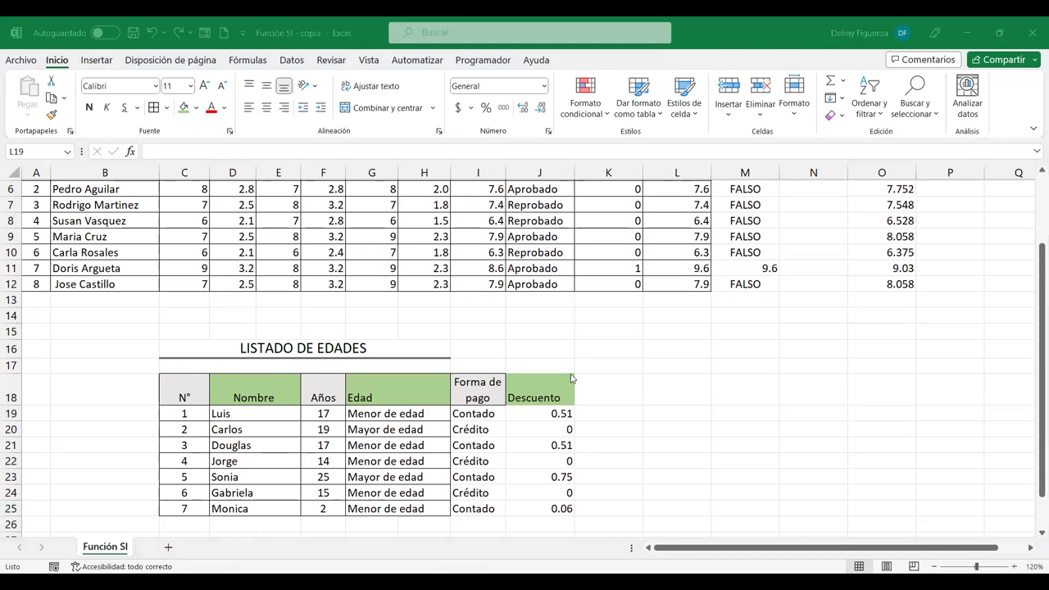
click(656, 414)
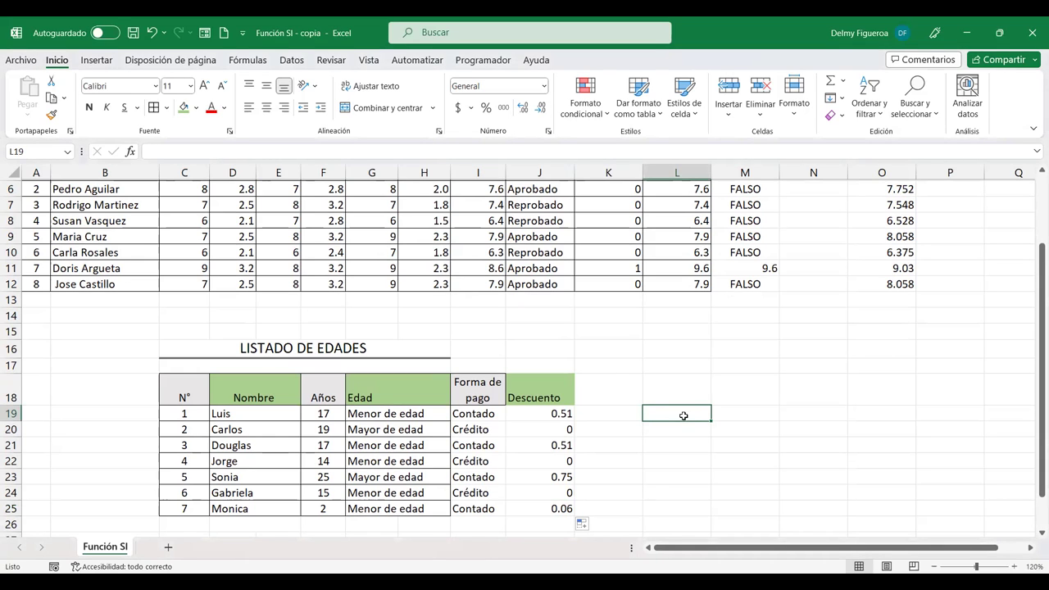
key(F2)
text(+)
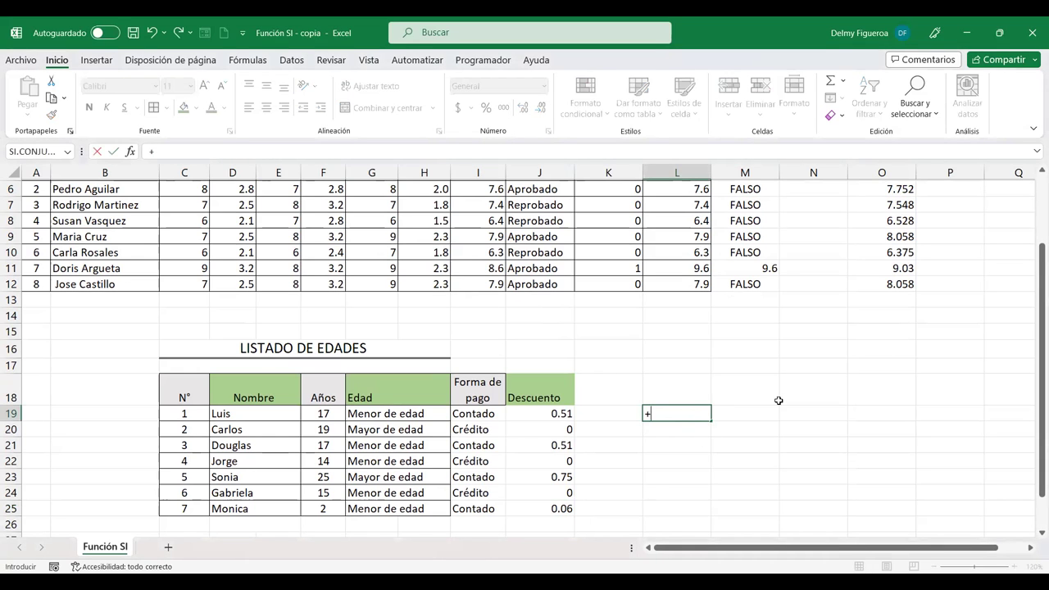
text(si)
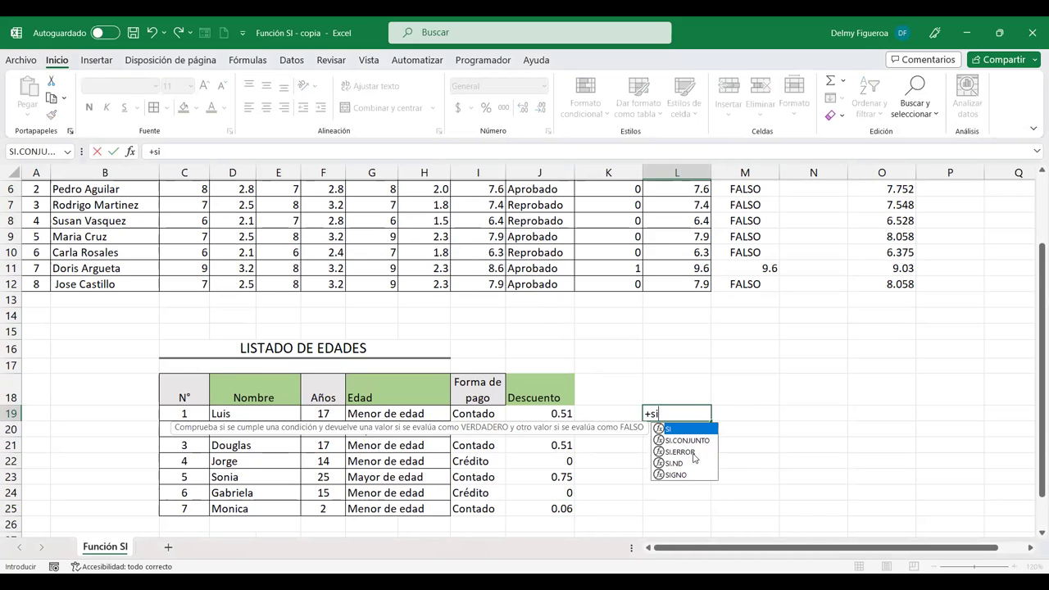
click(798, 451)
scroll(772, 402, up, 2)
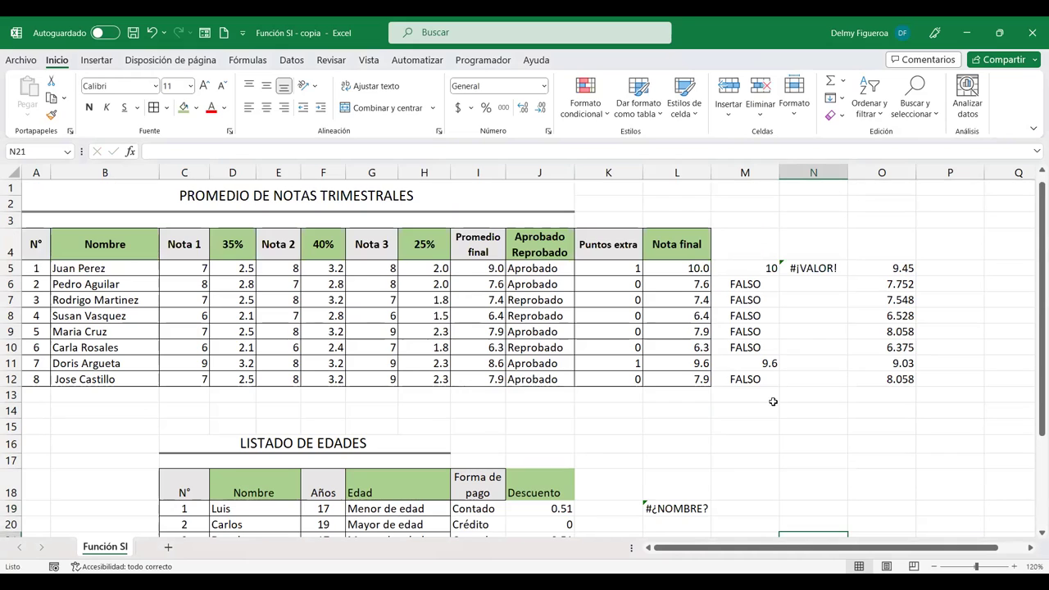
click(817, 269)
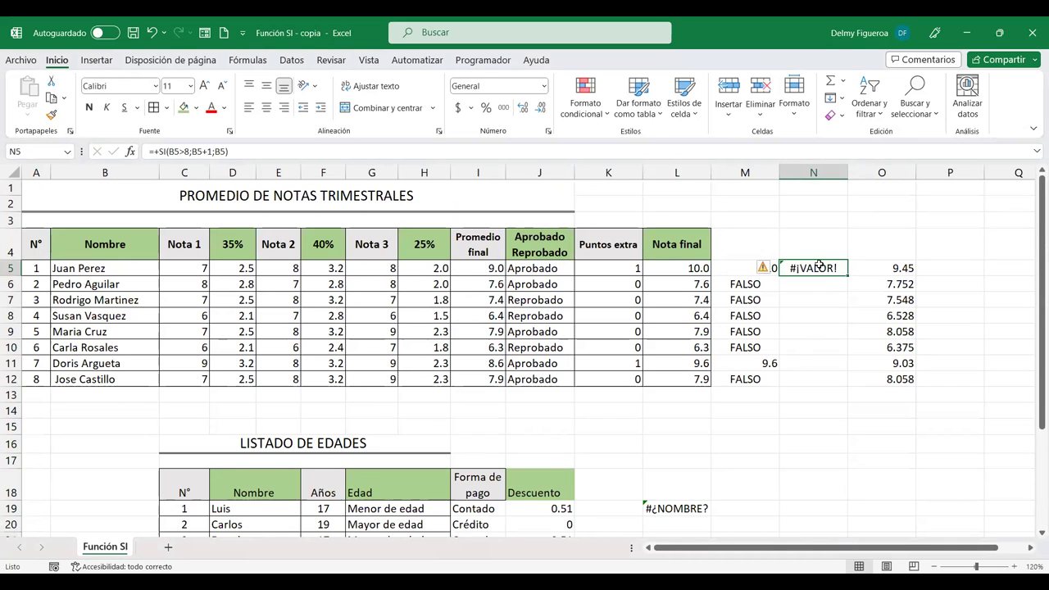
Replace the L19 entry with =+SI.ERROR(N5;0) and check the entered formula
click(679, 508)
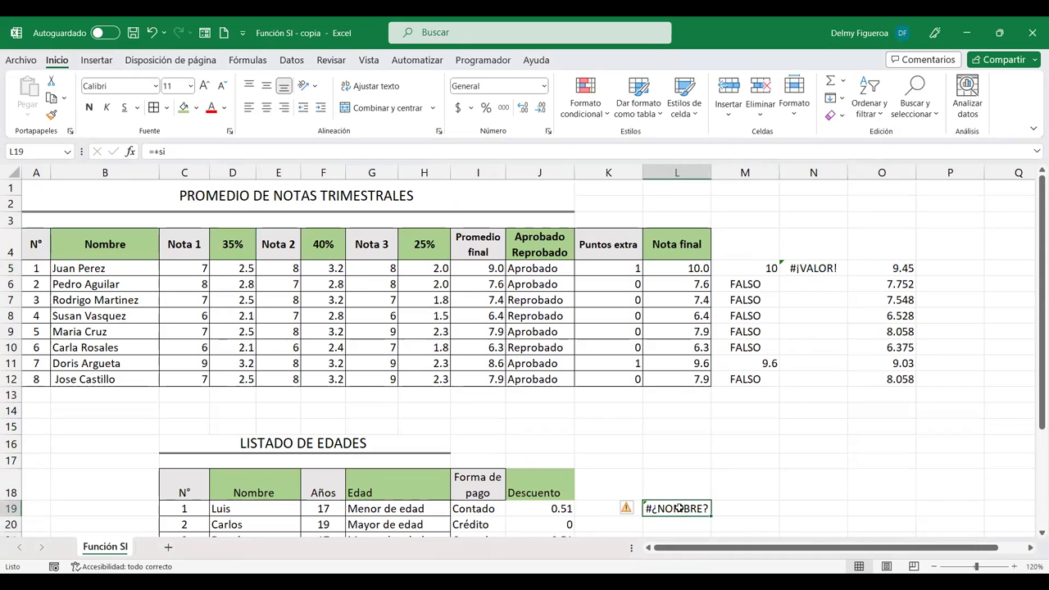
key(Delete)
text(+)
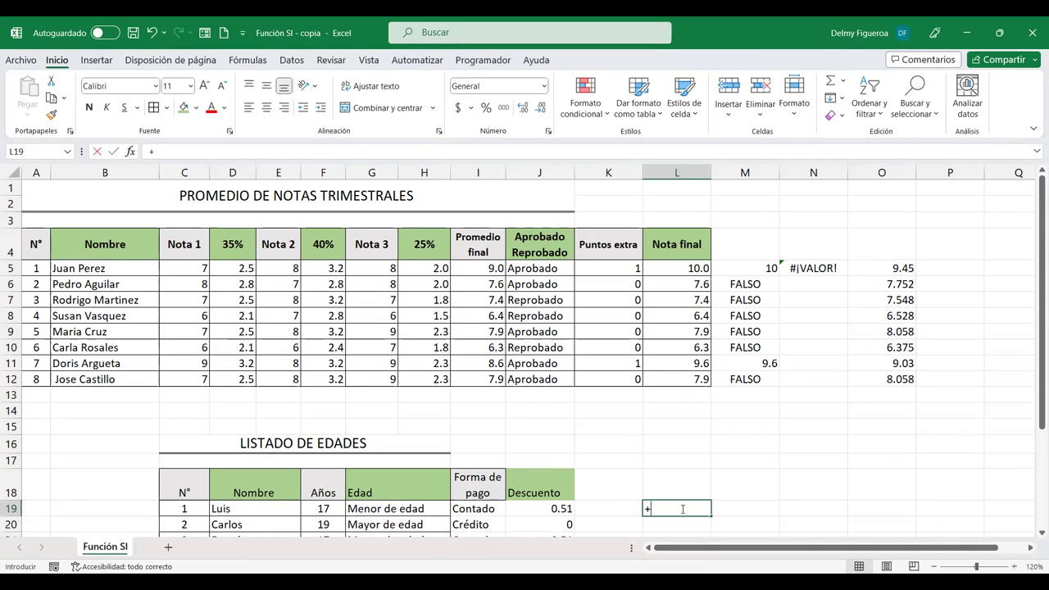
text(si)
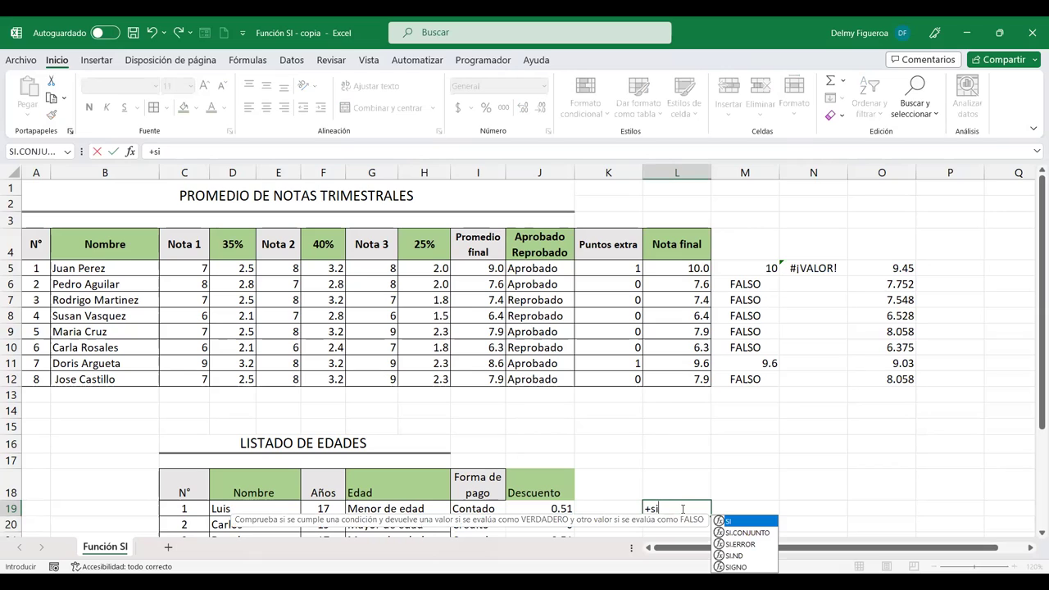
key(Down)
key(Down)
key(Tab)
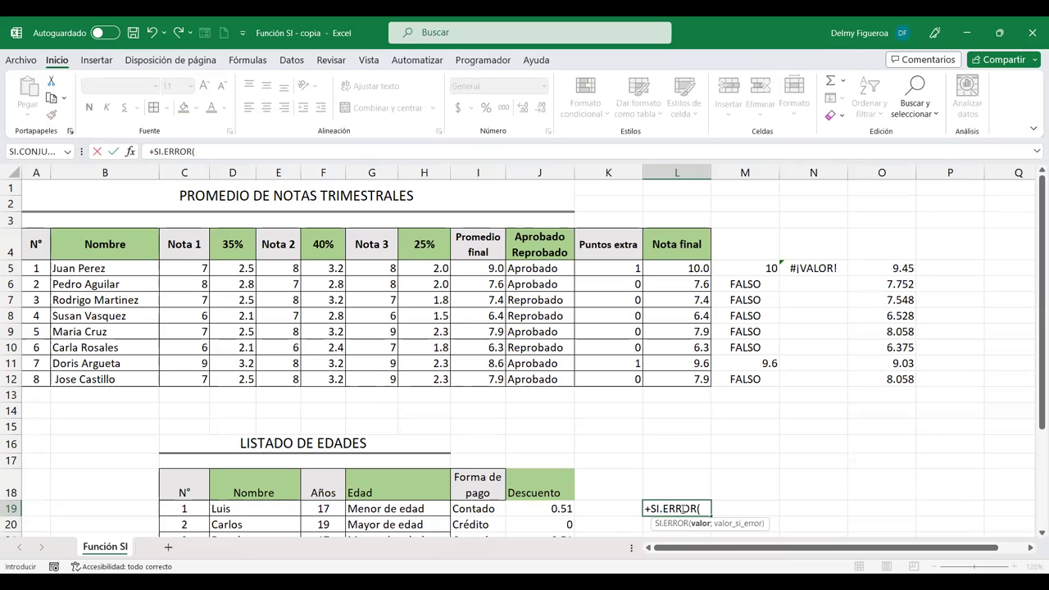
click(811, 269)
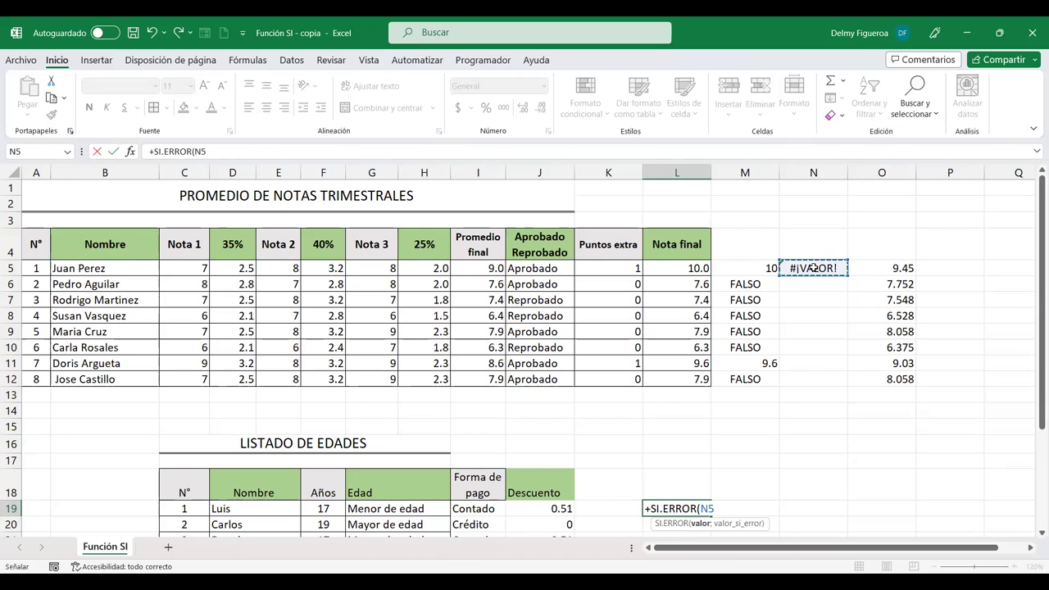
text(;)
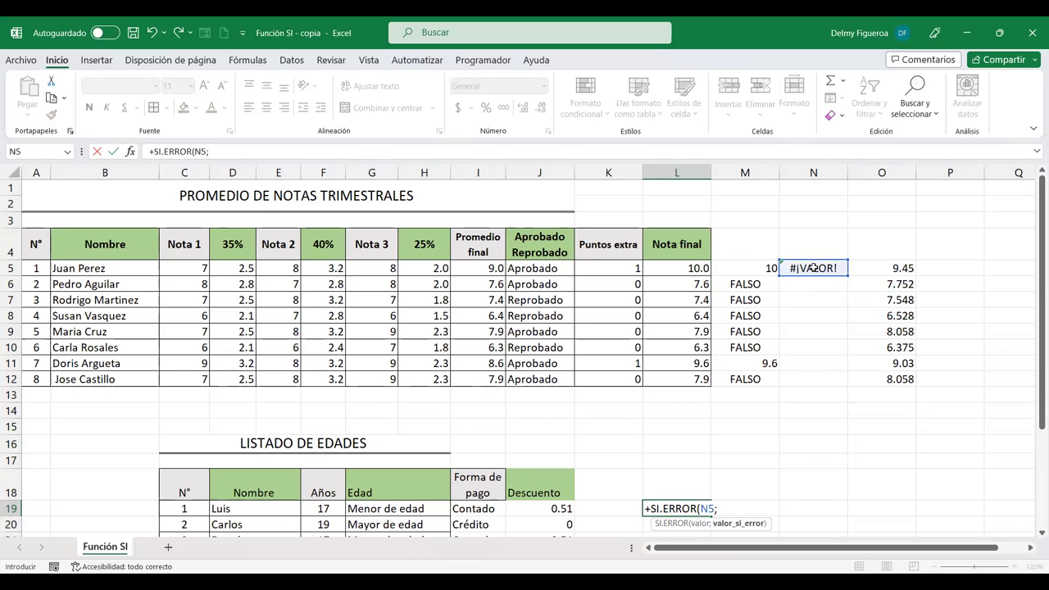
text(0)
key(Return)
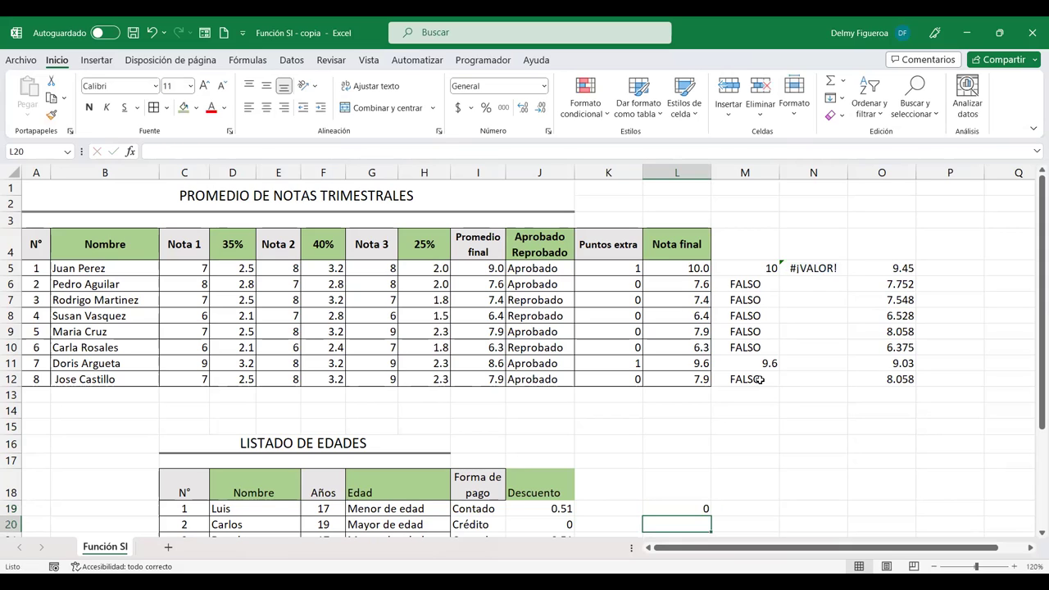
click(688, 505)
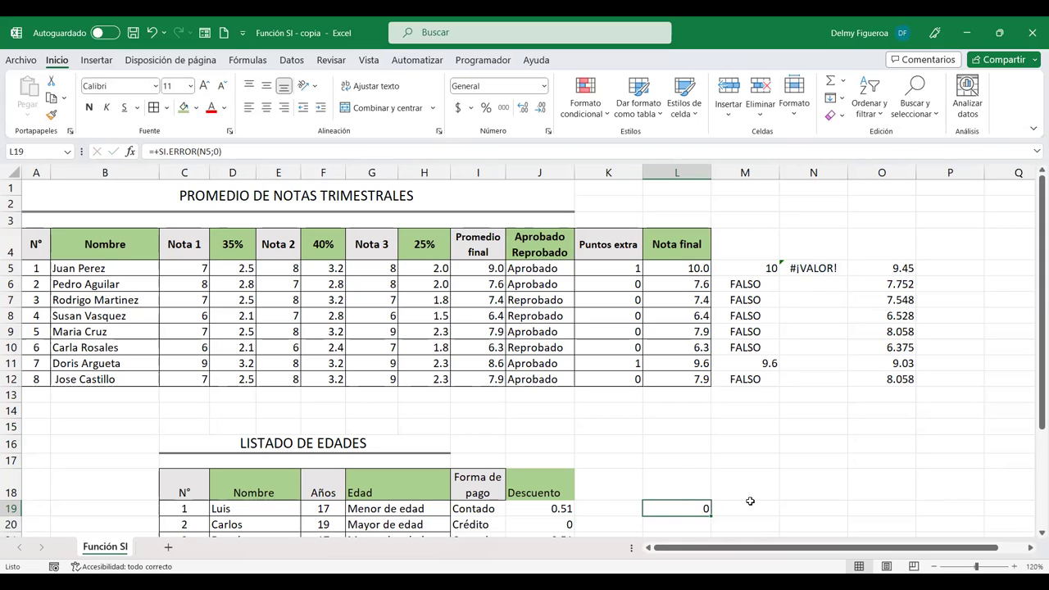
key(F2)
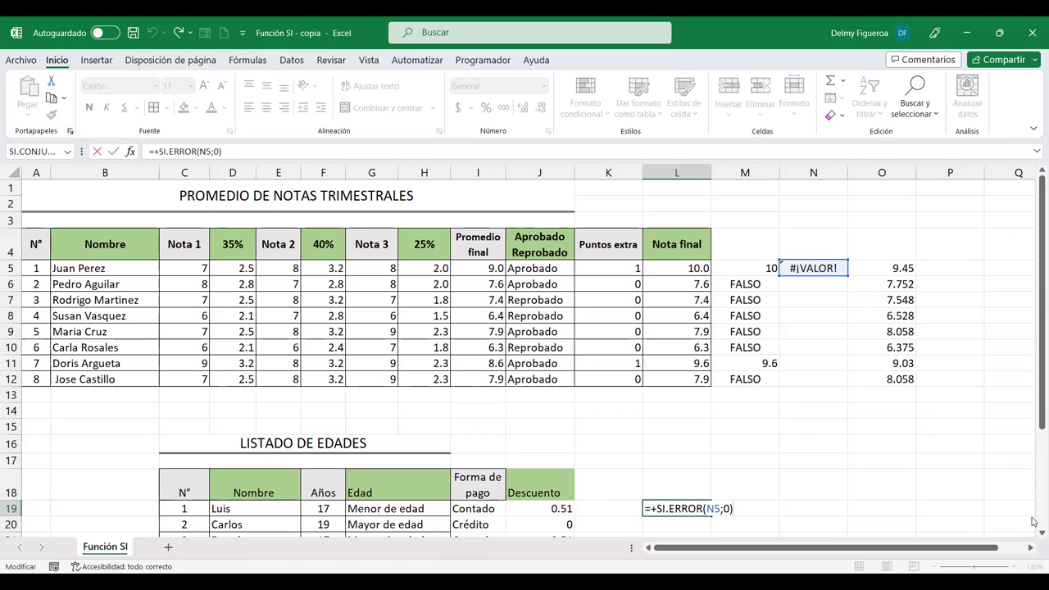
key(Return)
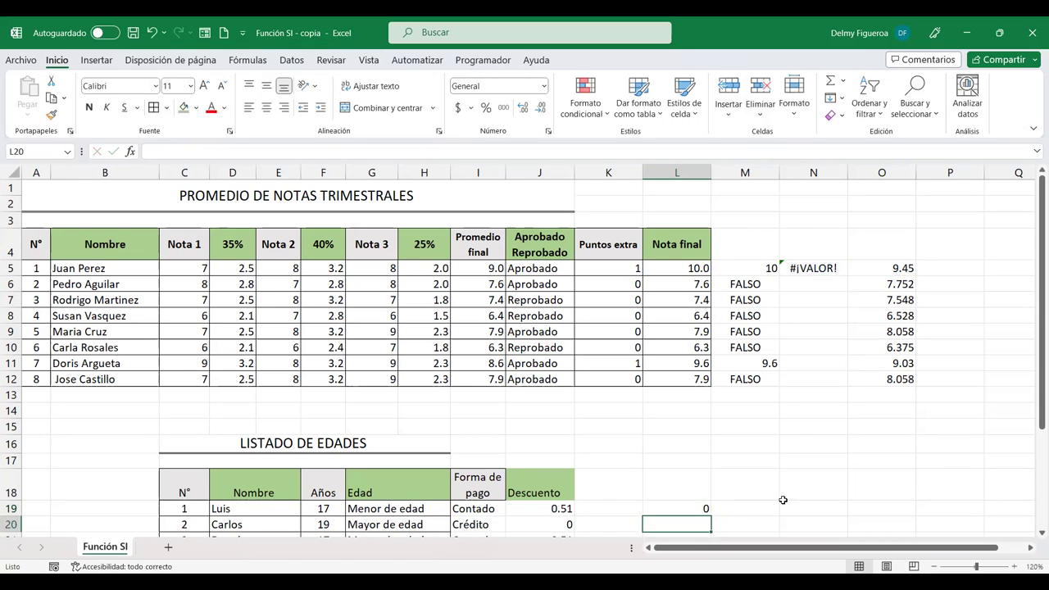
click(799, 504)
scroll(947, 497, down, 2)
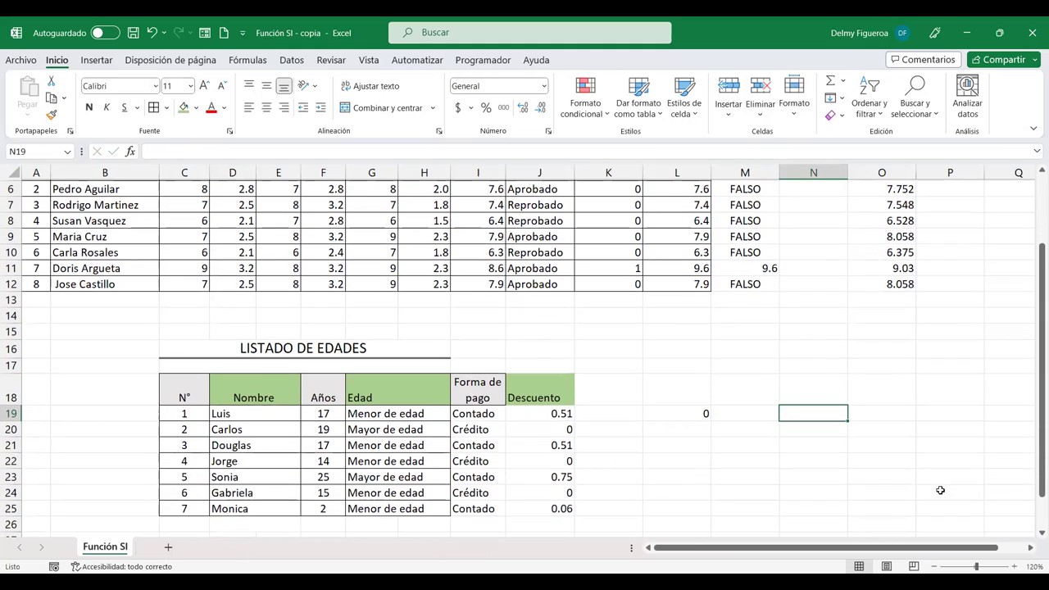
text(+si.er)
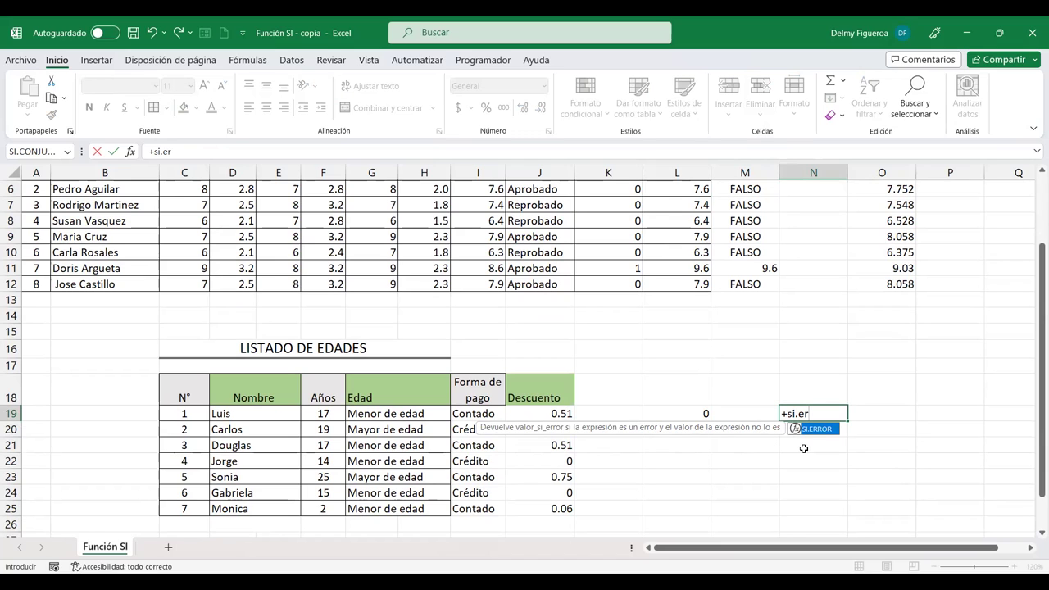
key(Escape)
key(Escape)
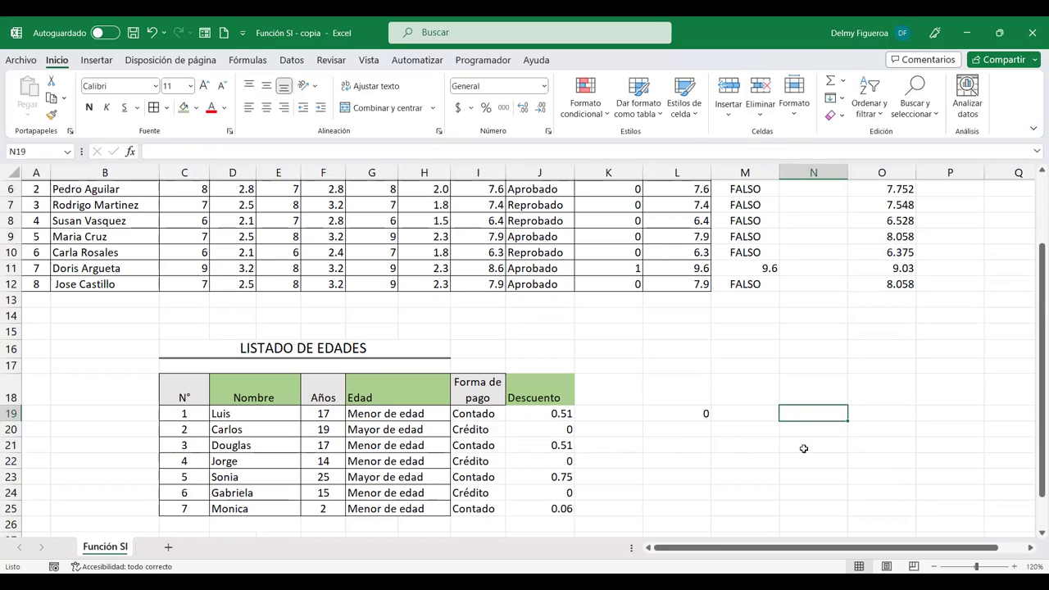
Examine the valor and valor_si_error arguments of the SI.ERROR formula in L19 and the N5 cell it references
click(691, 414)
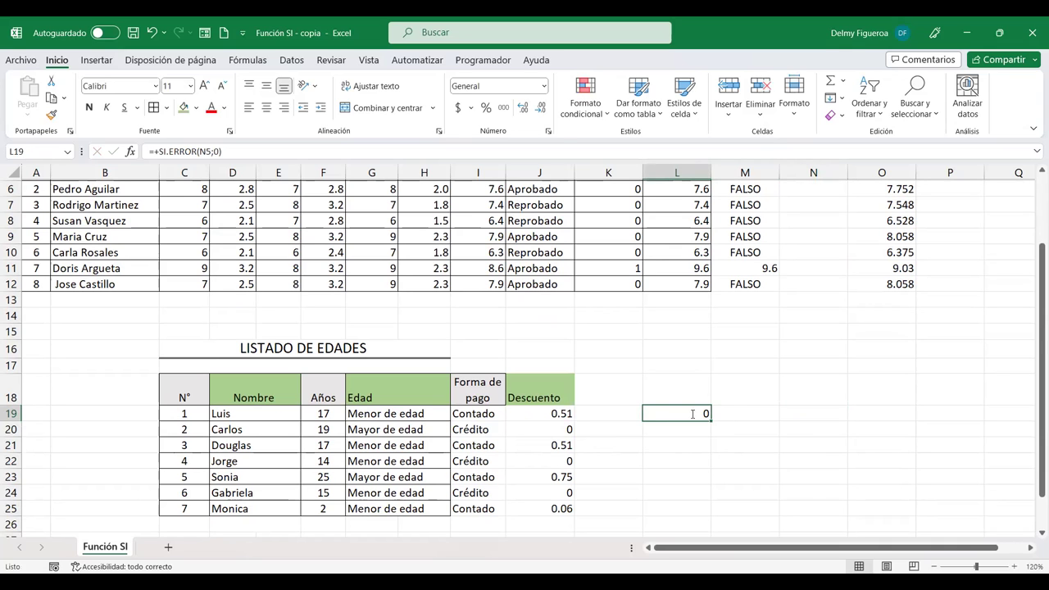
double_click(692, 414)
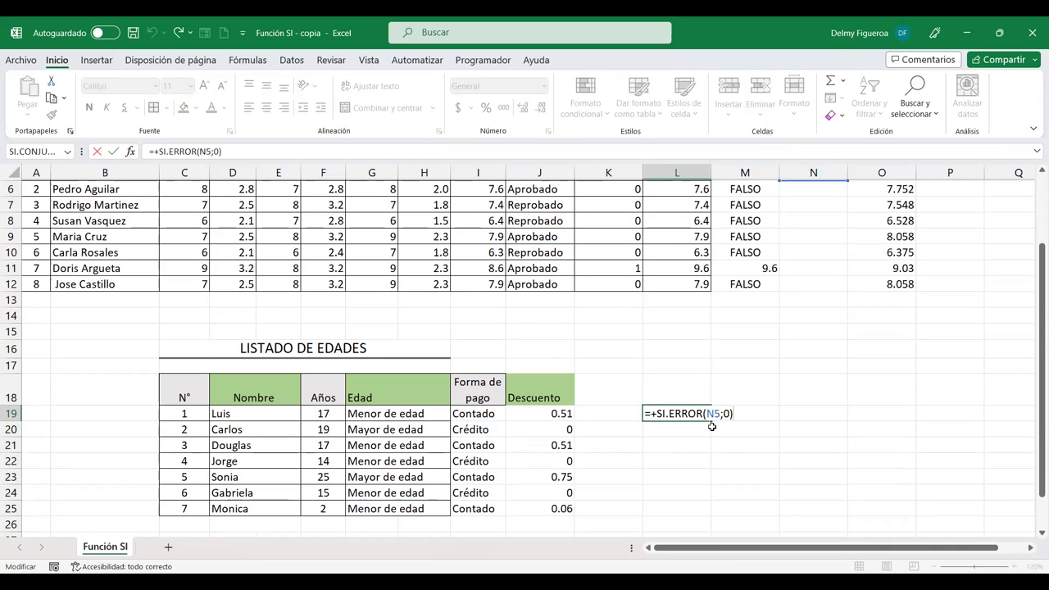
scroll(712, 426, up, 1)
click(679, 461)
click(721, 462)
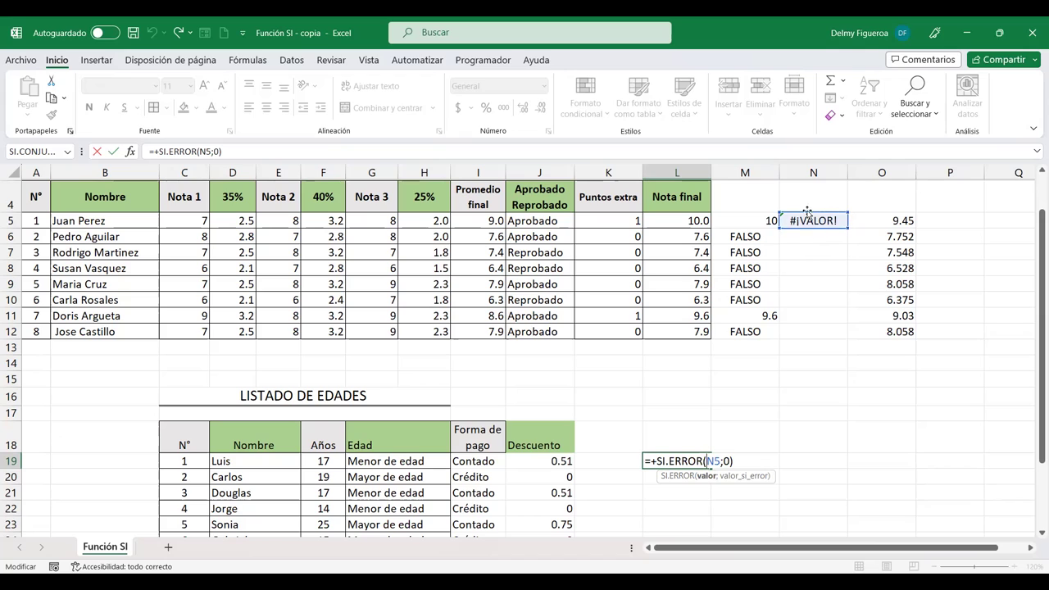
click(724, 459)
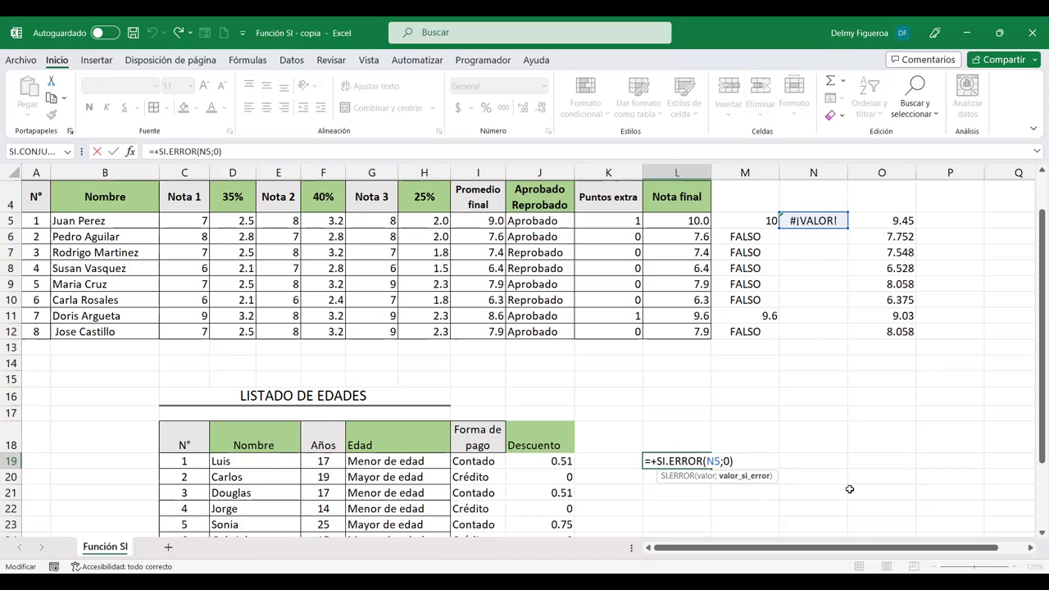
key(Return)
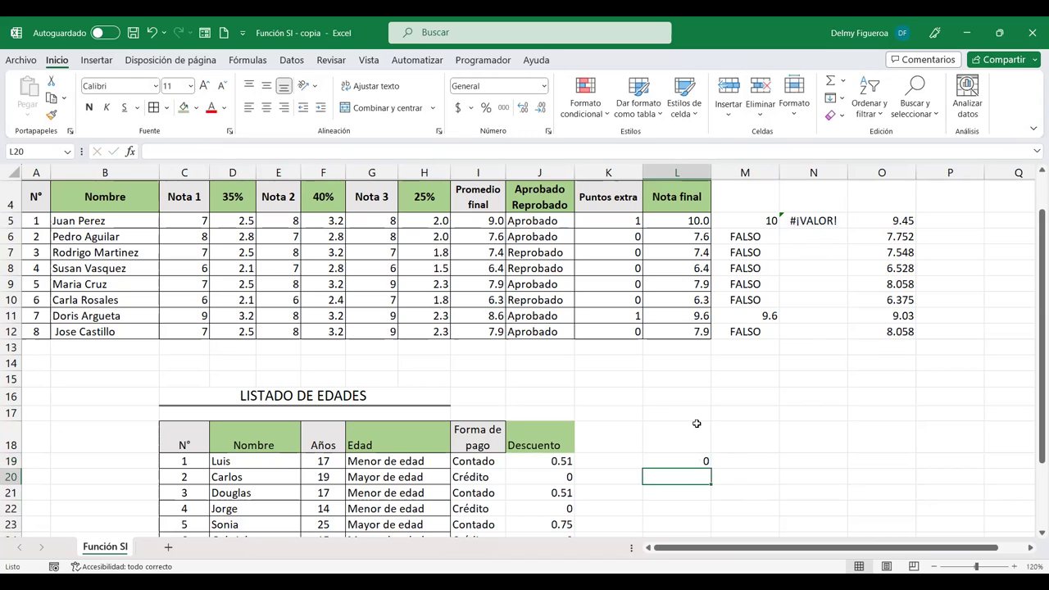
click(691, 460)
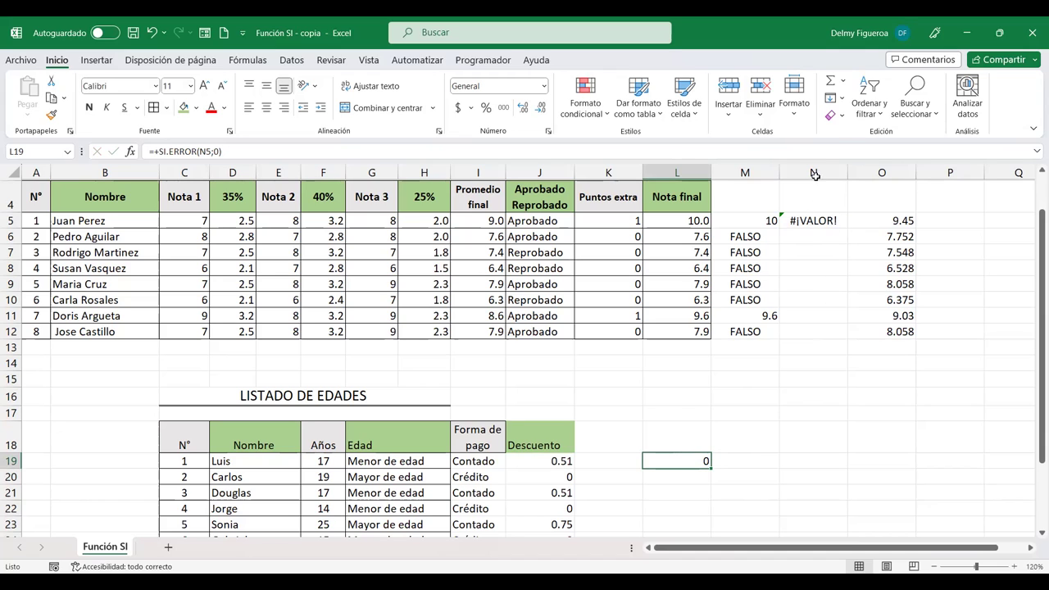
Read the SI.ND function's description from the suggestions for a formula in M19, leaving the cell empty
click(749, 459)
text(+)
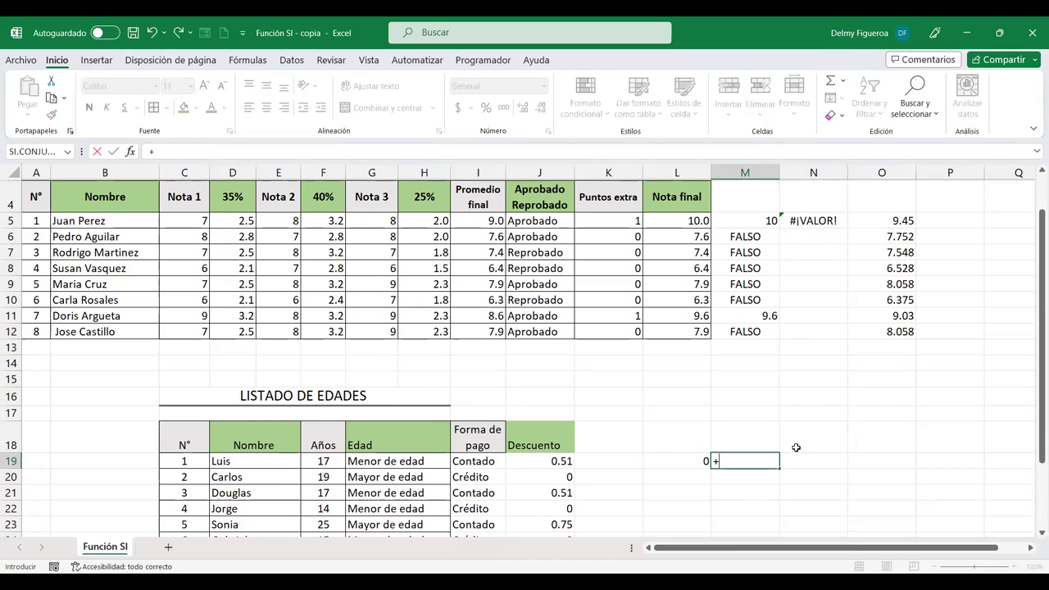
text(si)
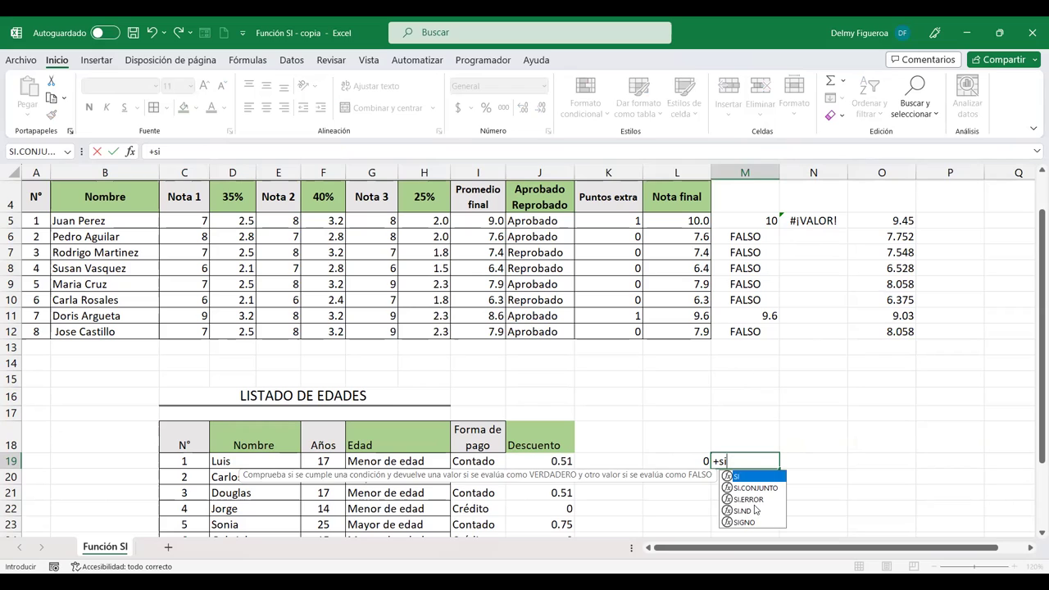
click(755, 510)
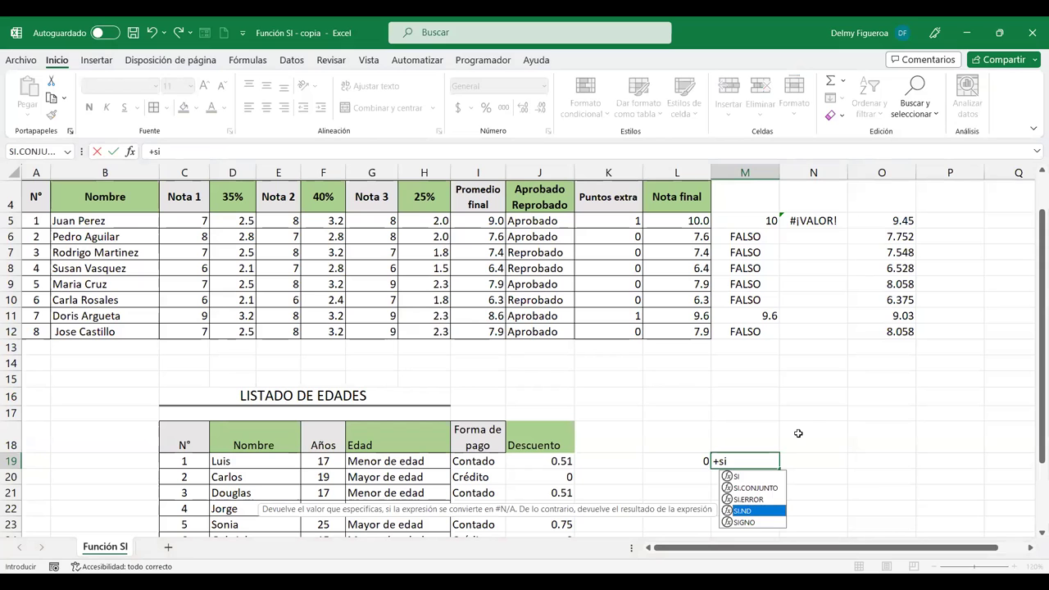
key(Escape)
key(Escape)
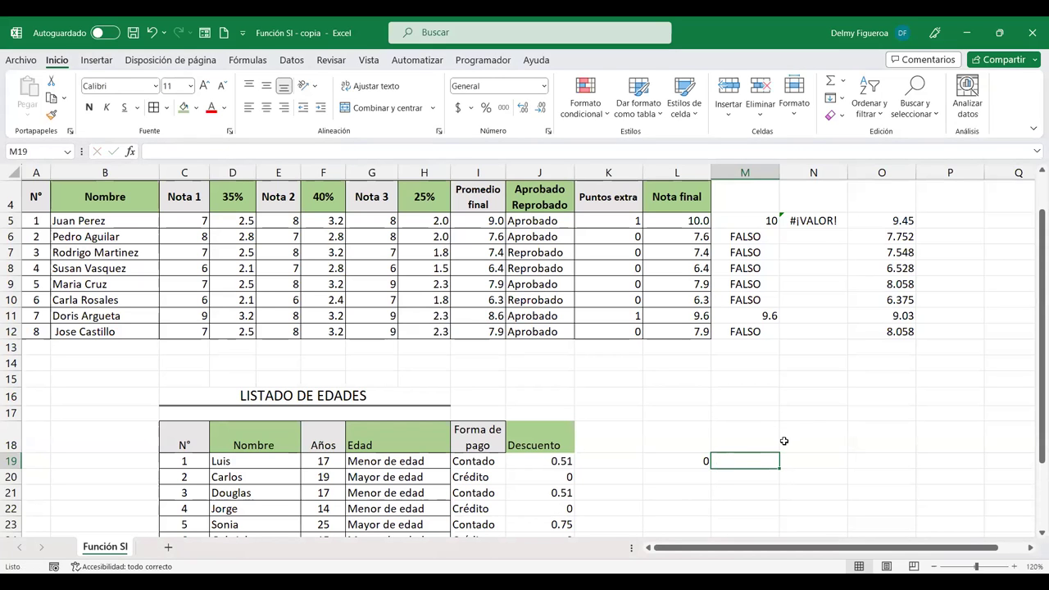
Review the Forma de pago and Descuento values in I19:J25 and inspect the Nota final formula in L5
scroll(784, 440, down, 3)
scroll(781, 438, up, 1)
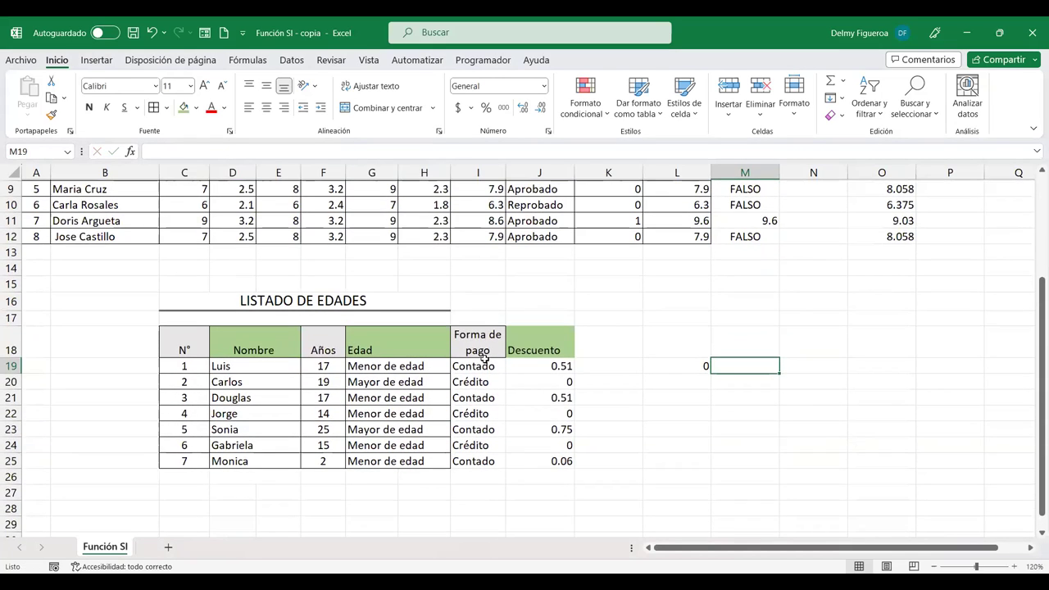
drag(479, 367, 557, 461)
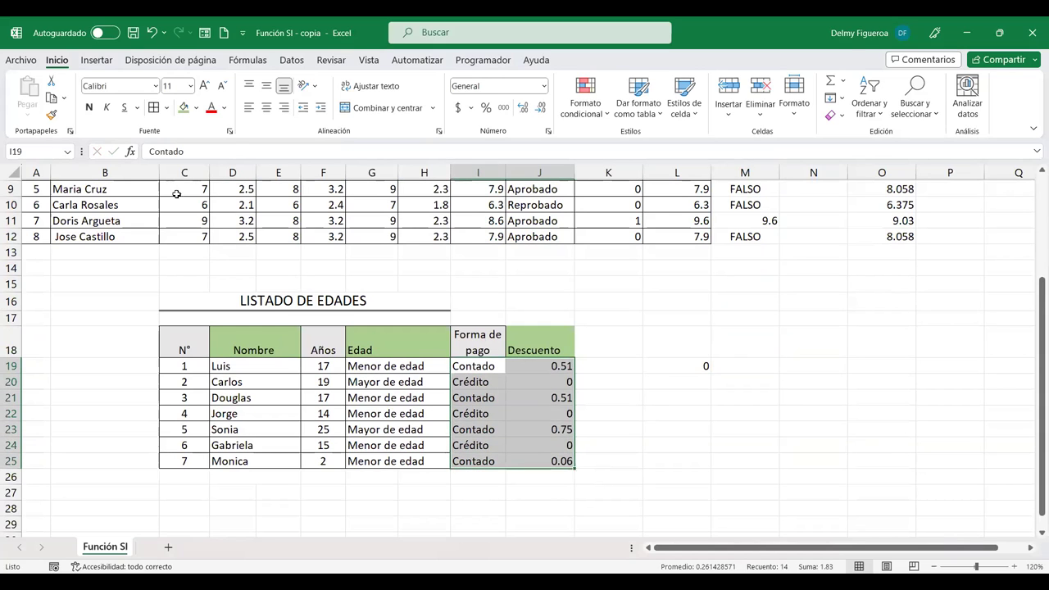
click(606, 412)
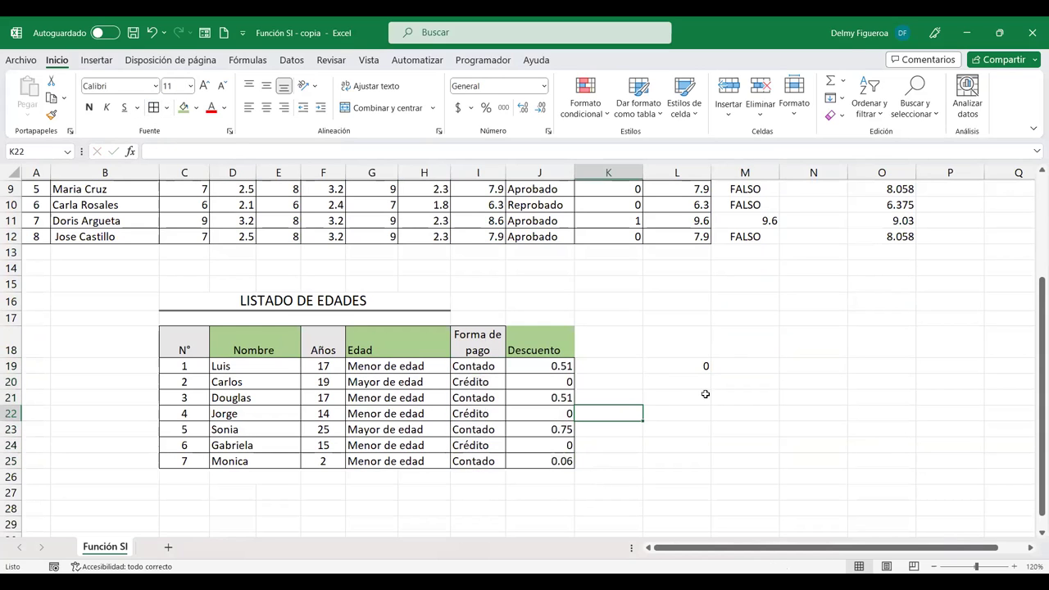
scroll(836, 448, up, 2)
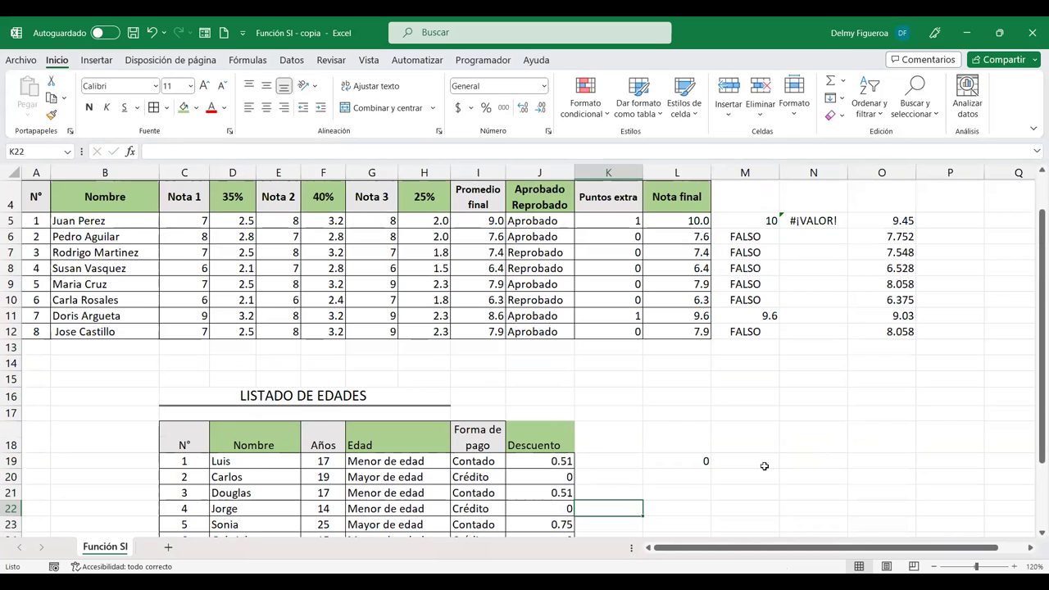
scroll(764, 466, up, 1)
scroll(763, 470, down, 1)
click(676, 221)
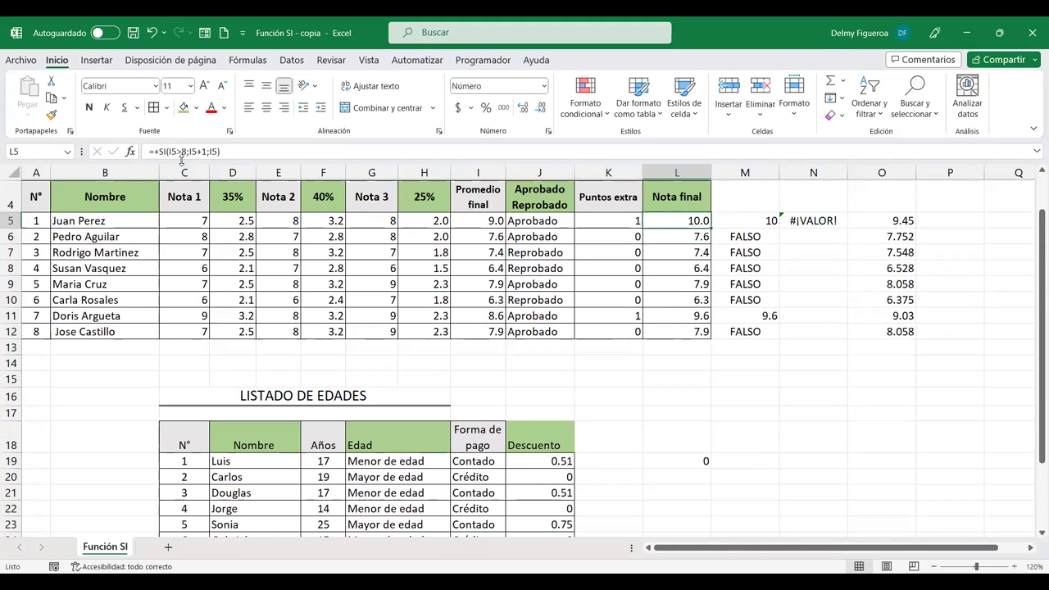
In the Nota final formula in L5, replace the I5 references in the logical test and the true value with J3
scroll(312, 271, up, 1)
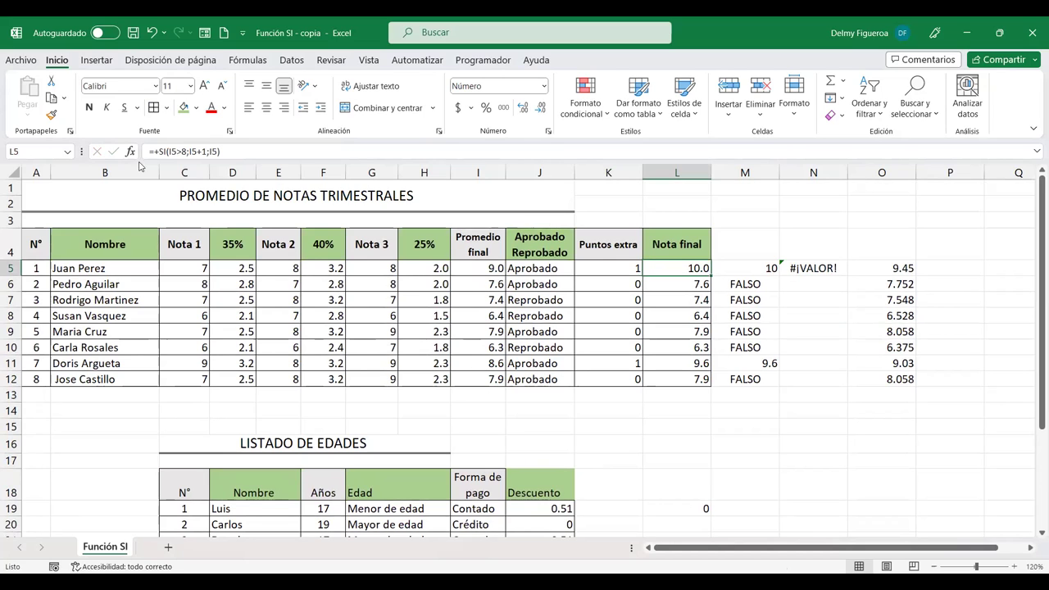
click(176, 152)
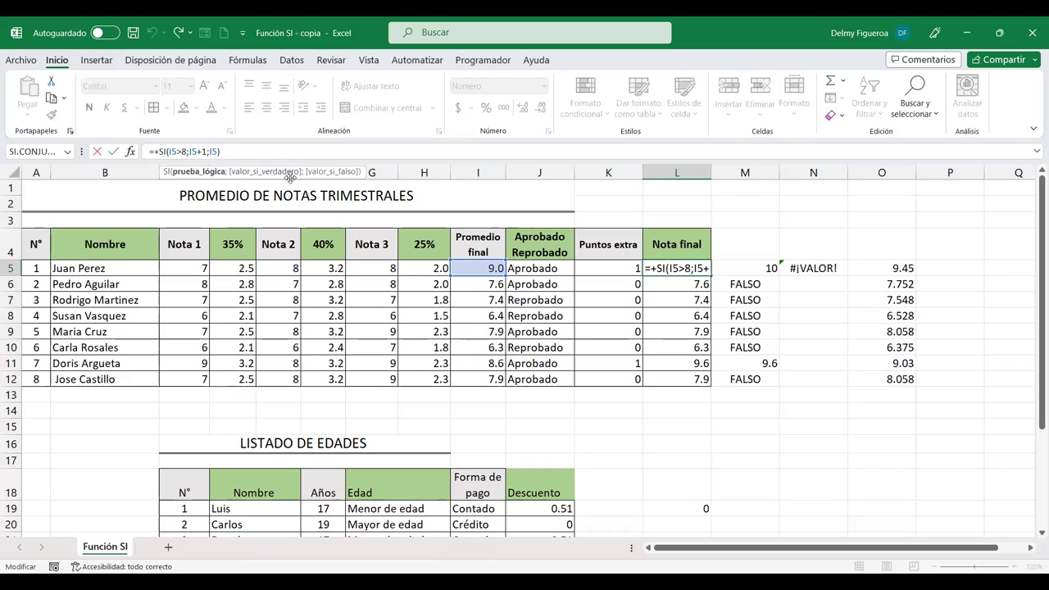
key(BackSpace)
key(BackSpace)
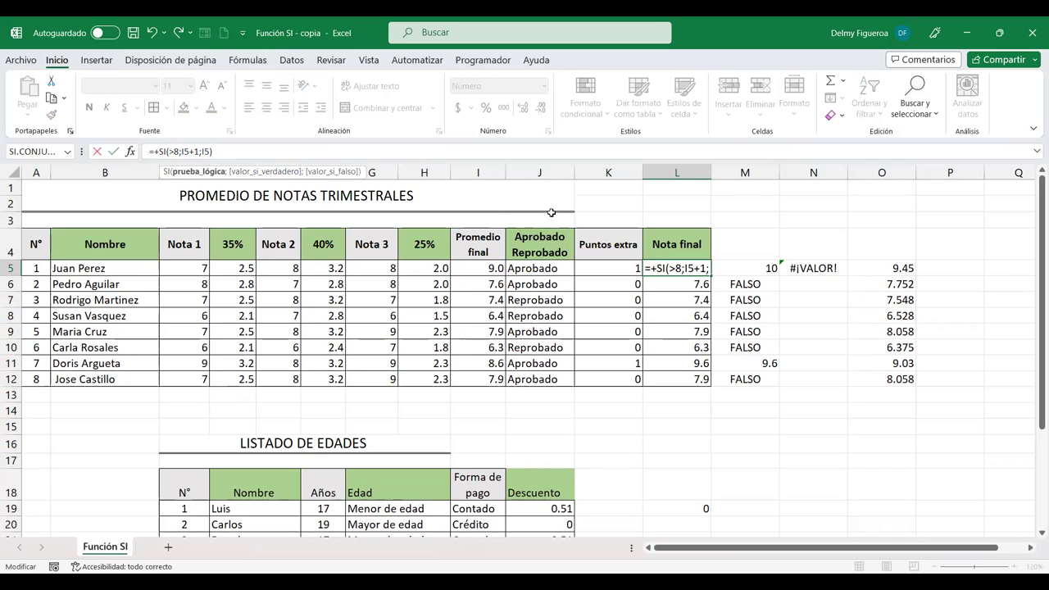
click(549, 217)
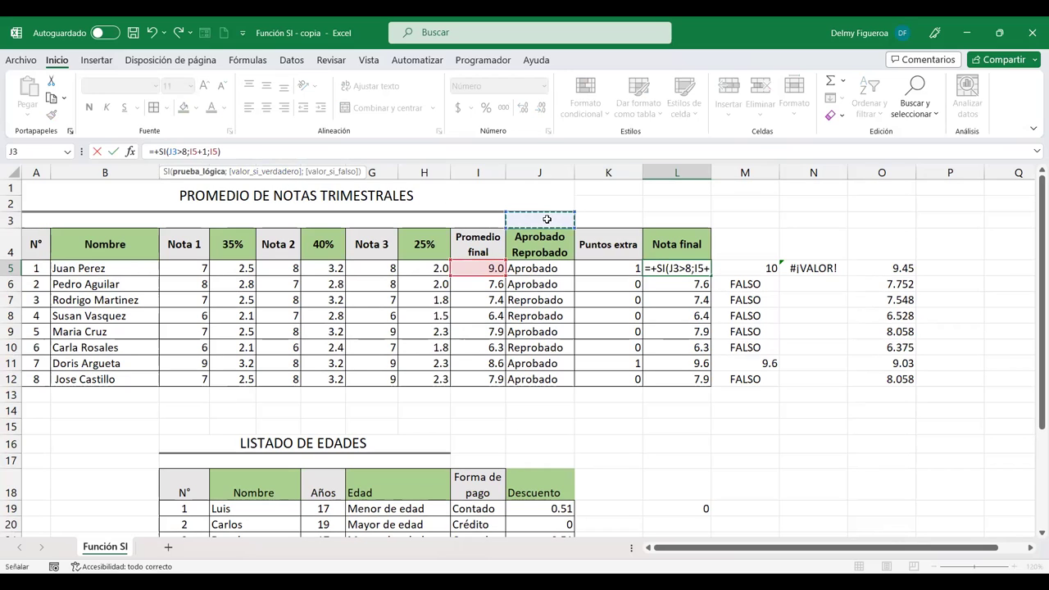
click(196, 151)
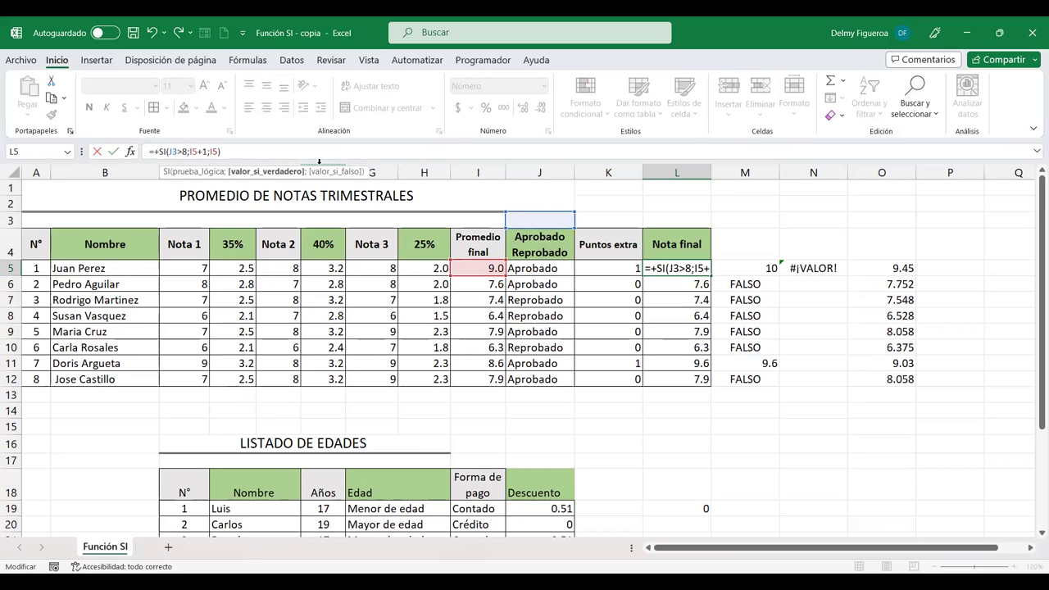
key(BackSpace)
key(BackSpace)
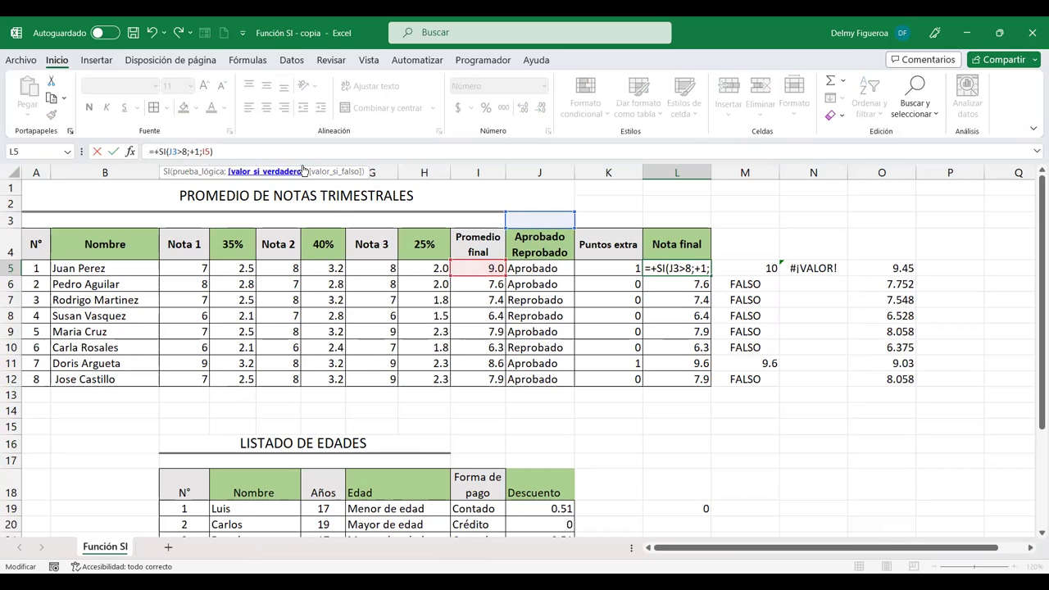
click(538, 219)
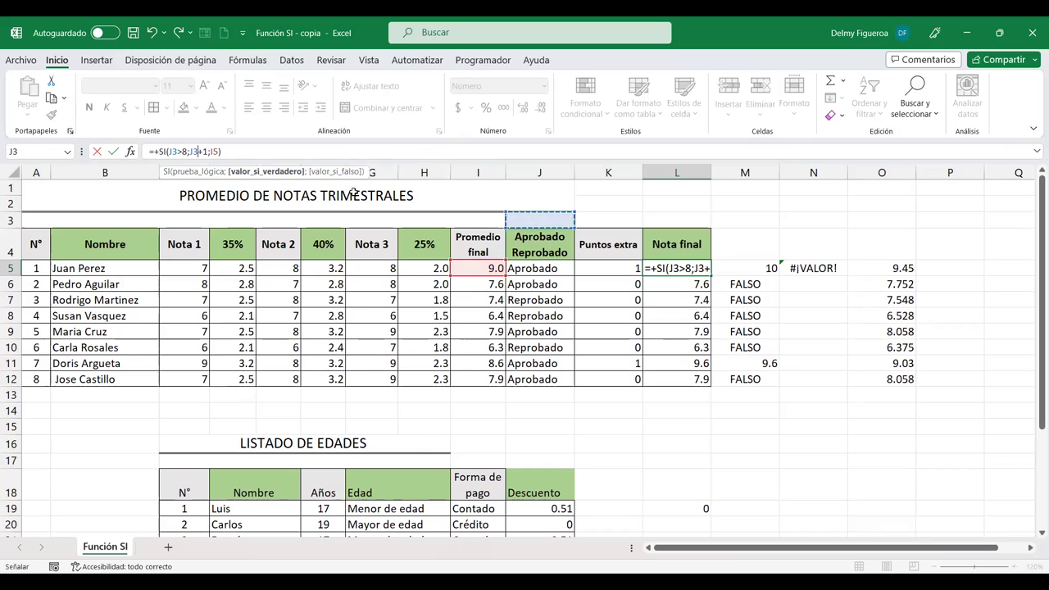
Replace the false value in the L5 formula with J3 and enter it as =+SI(J3>8;J3+1;J3)
click(259, 150)
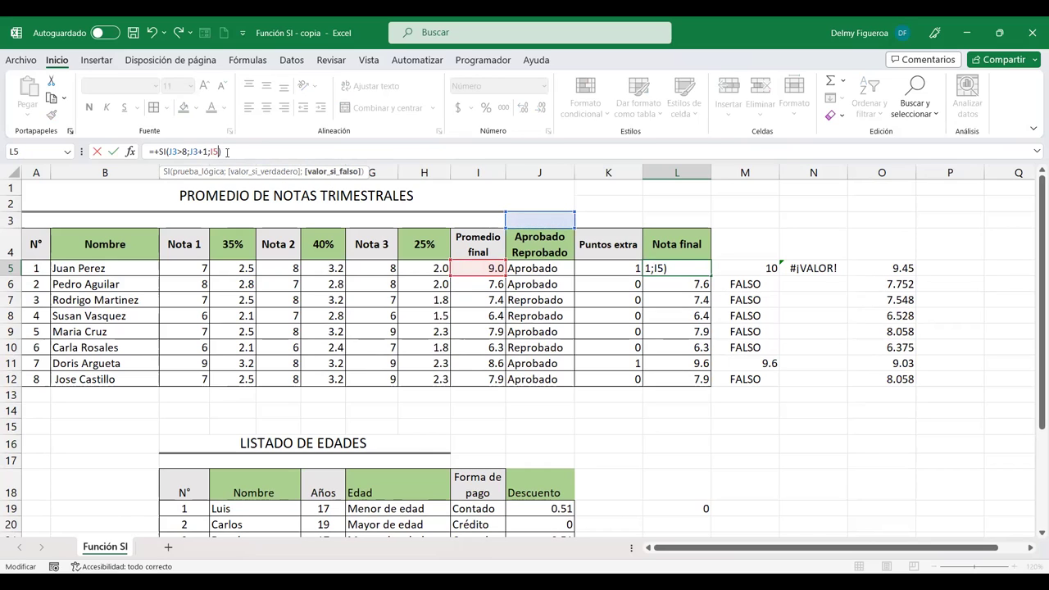
key(BackSpace)
key(BackSpace)
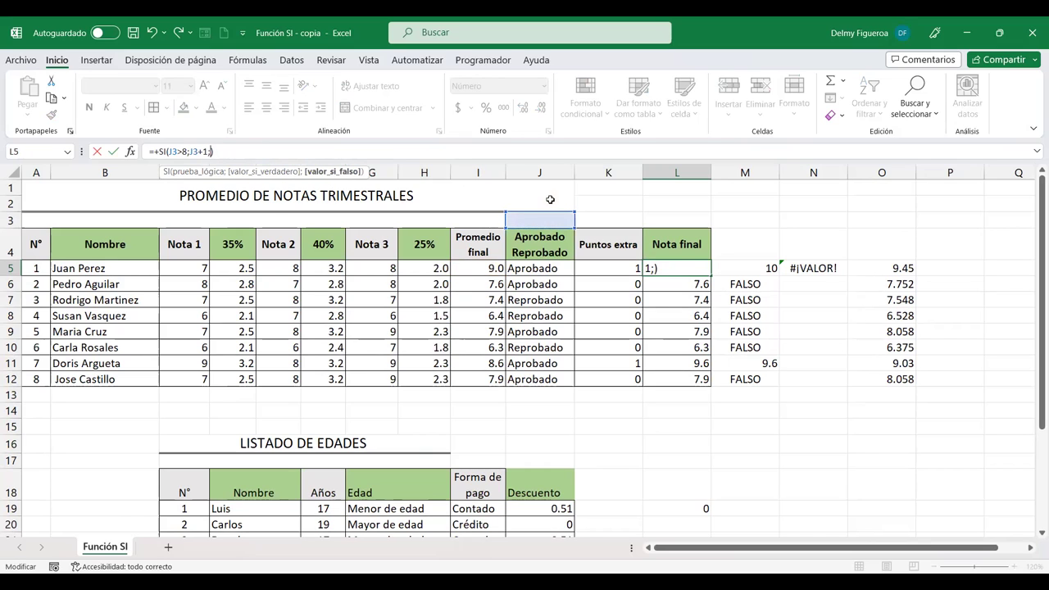
click(485, 196)
click(546, 222)
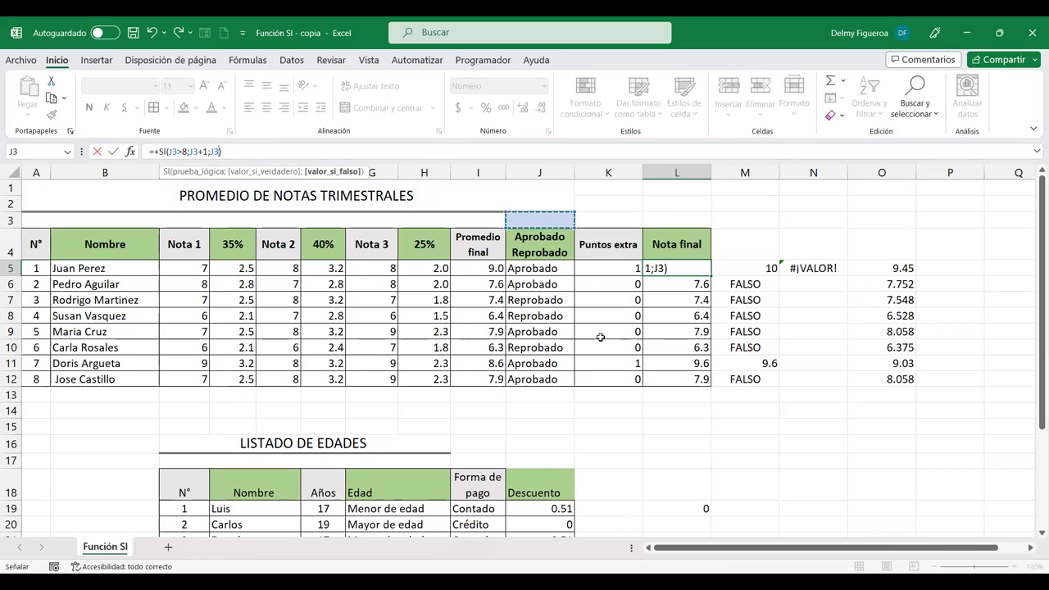
key(Return)
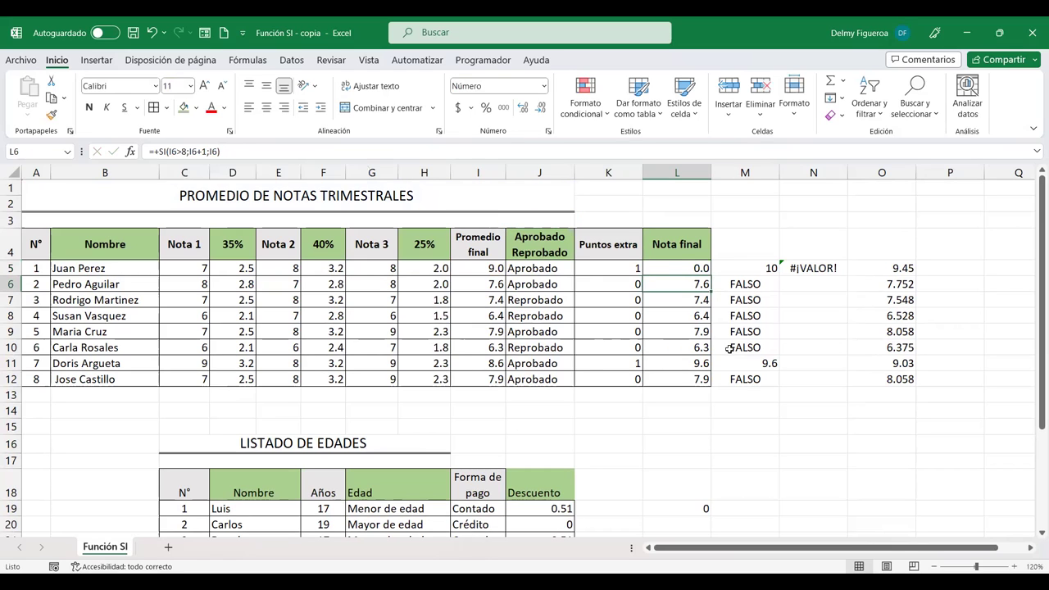
Check the entered formula in L5 against the contents of the J3 cell it references
click(681, 268)
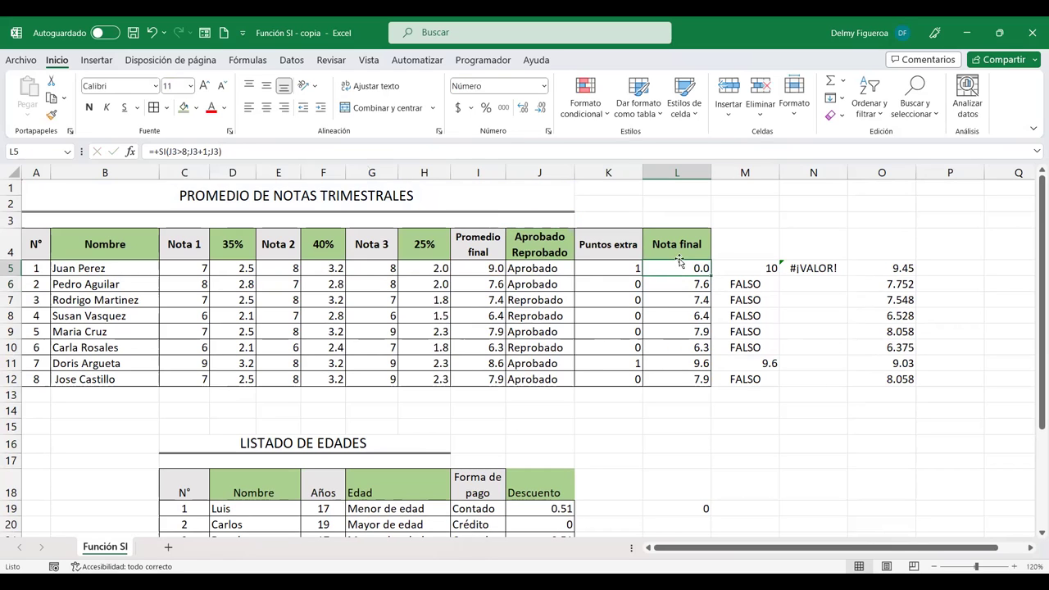
click(549, 219)
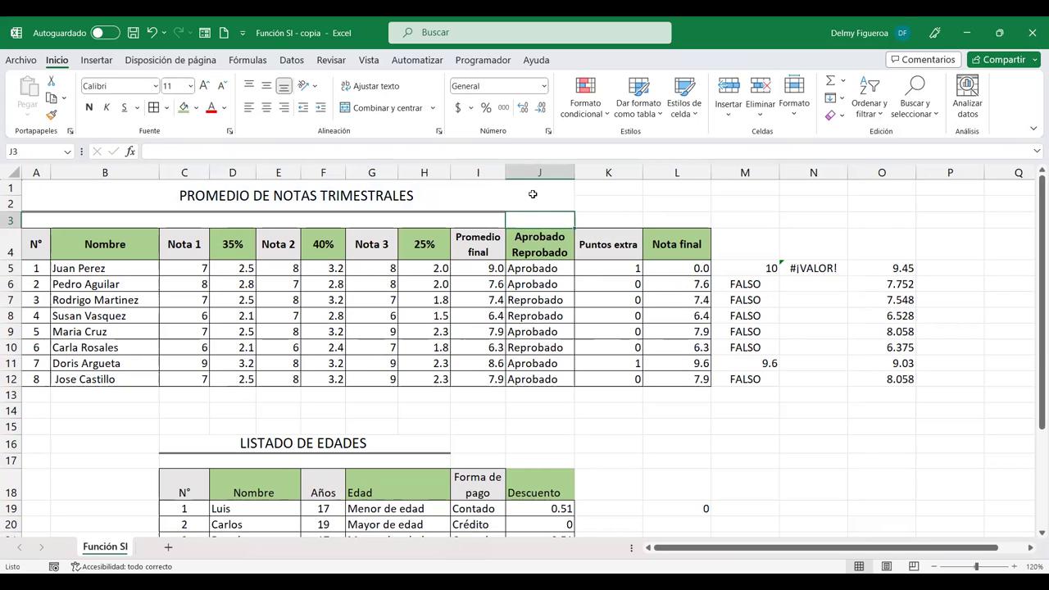
click(685, 267)
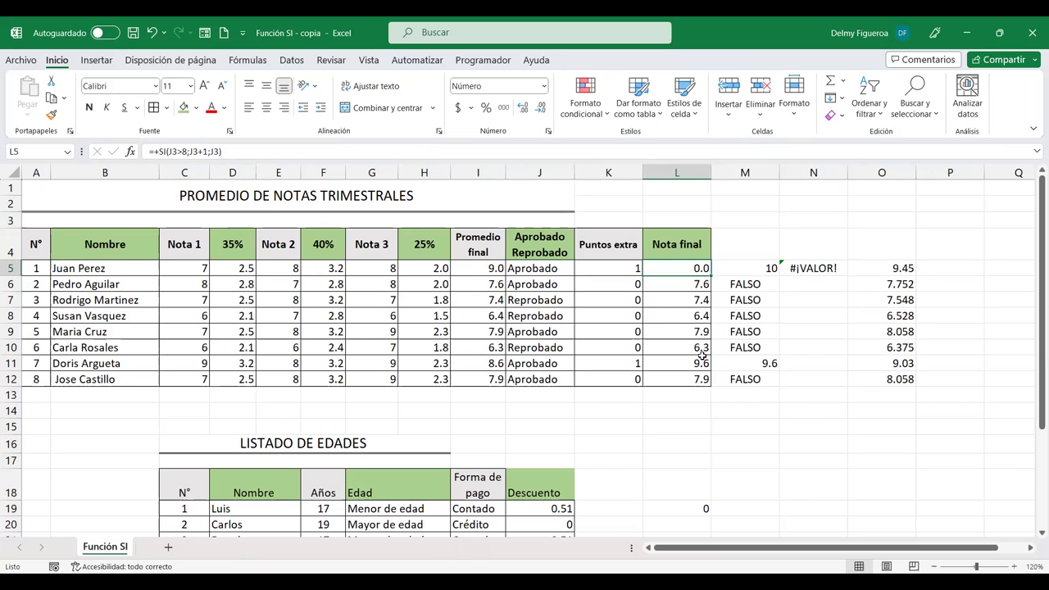
click(759, 480)
scroll(785, 468, down, 2)
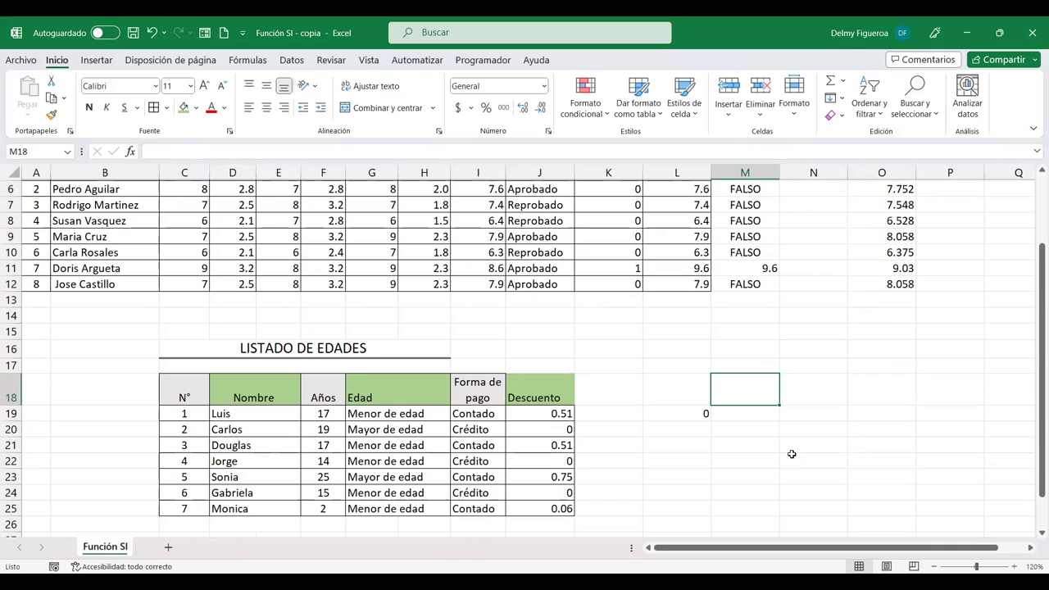
scroll(793, 451, up, 1)
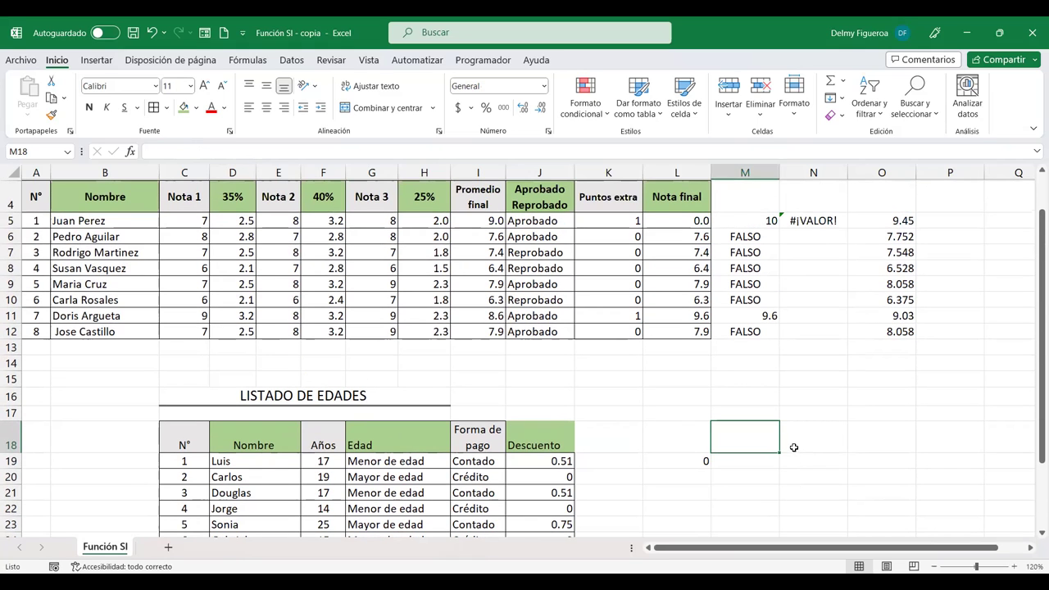
click(873, 444)
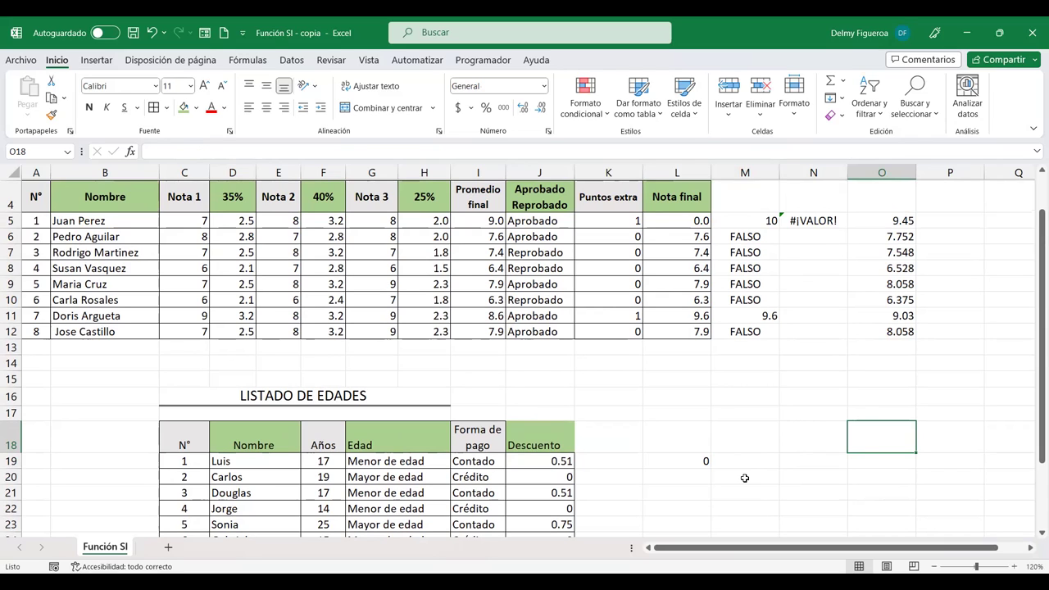
click(745, 477)
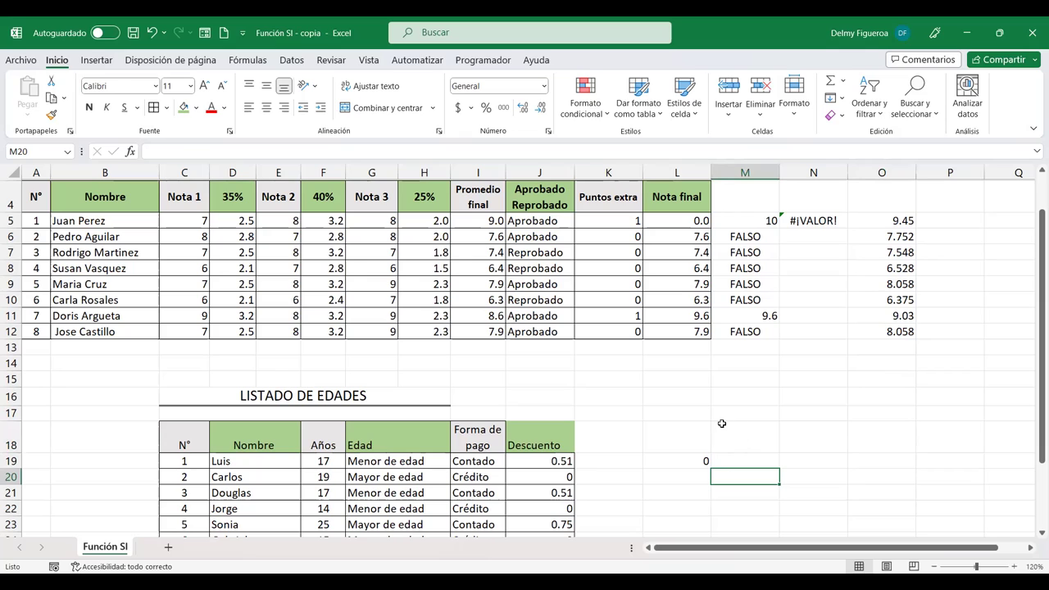
click(815, 437)
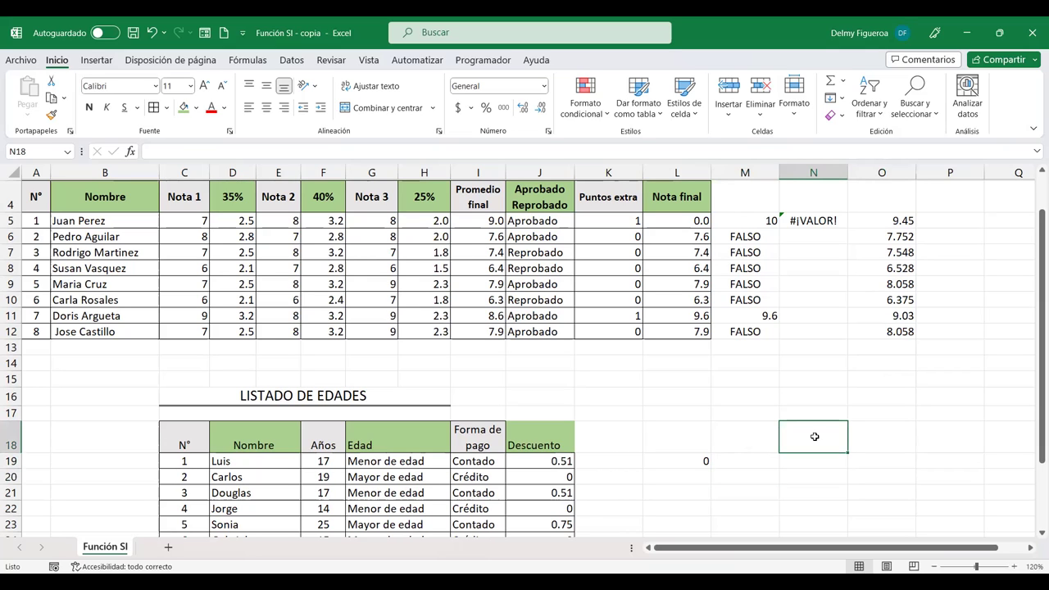